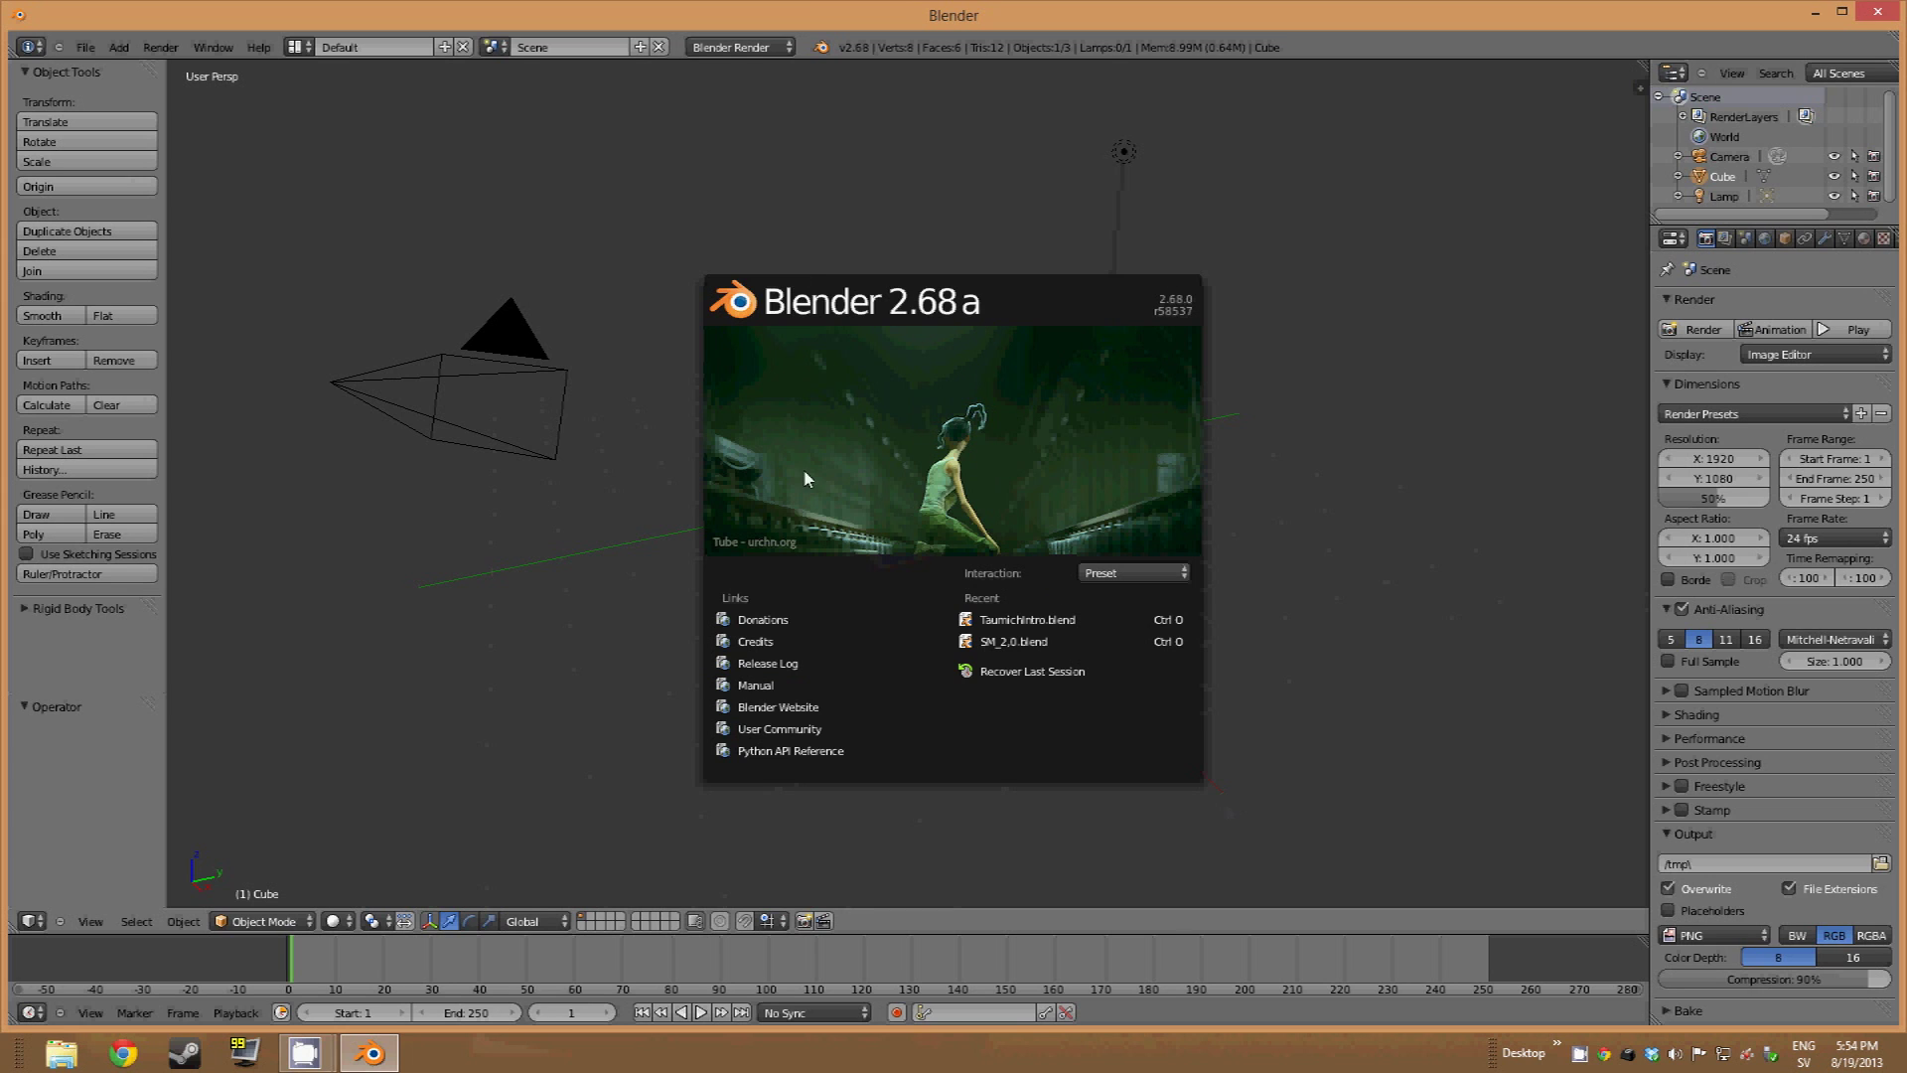
# Close the Blender 2.68a splash screen to reveal the default cube, camera and lamp
pyautogui.click(443, 263)
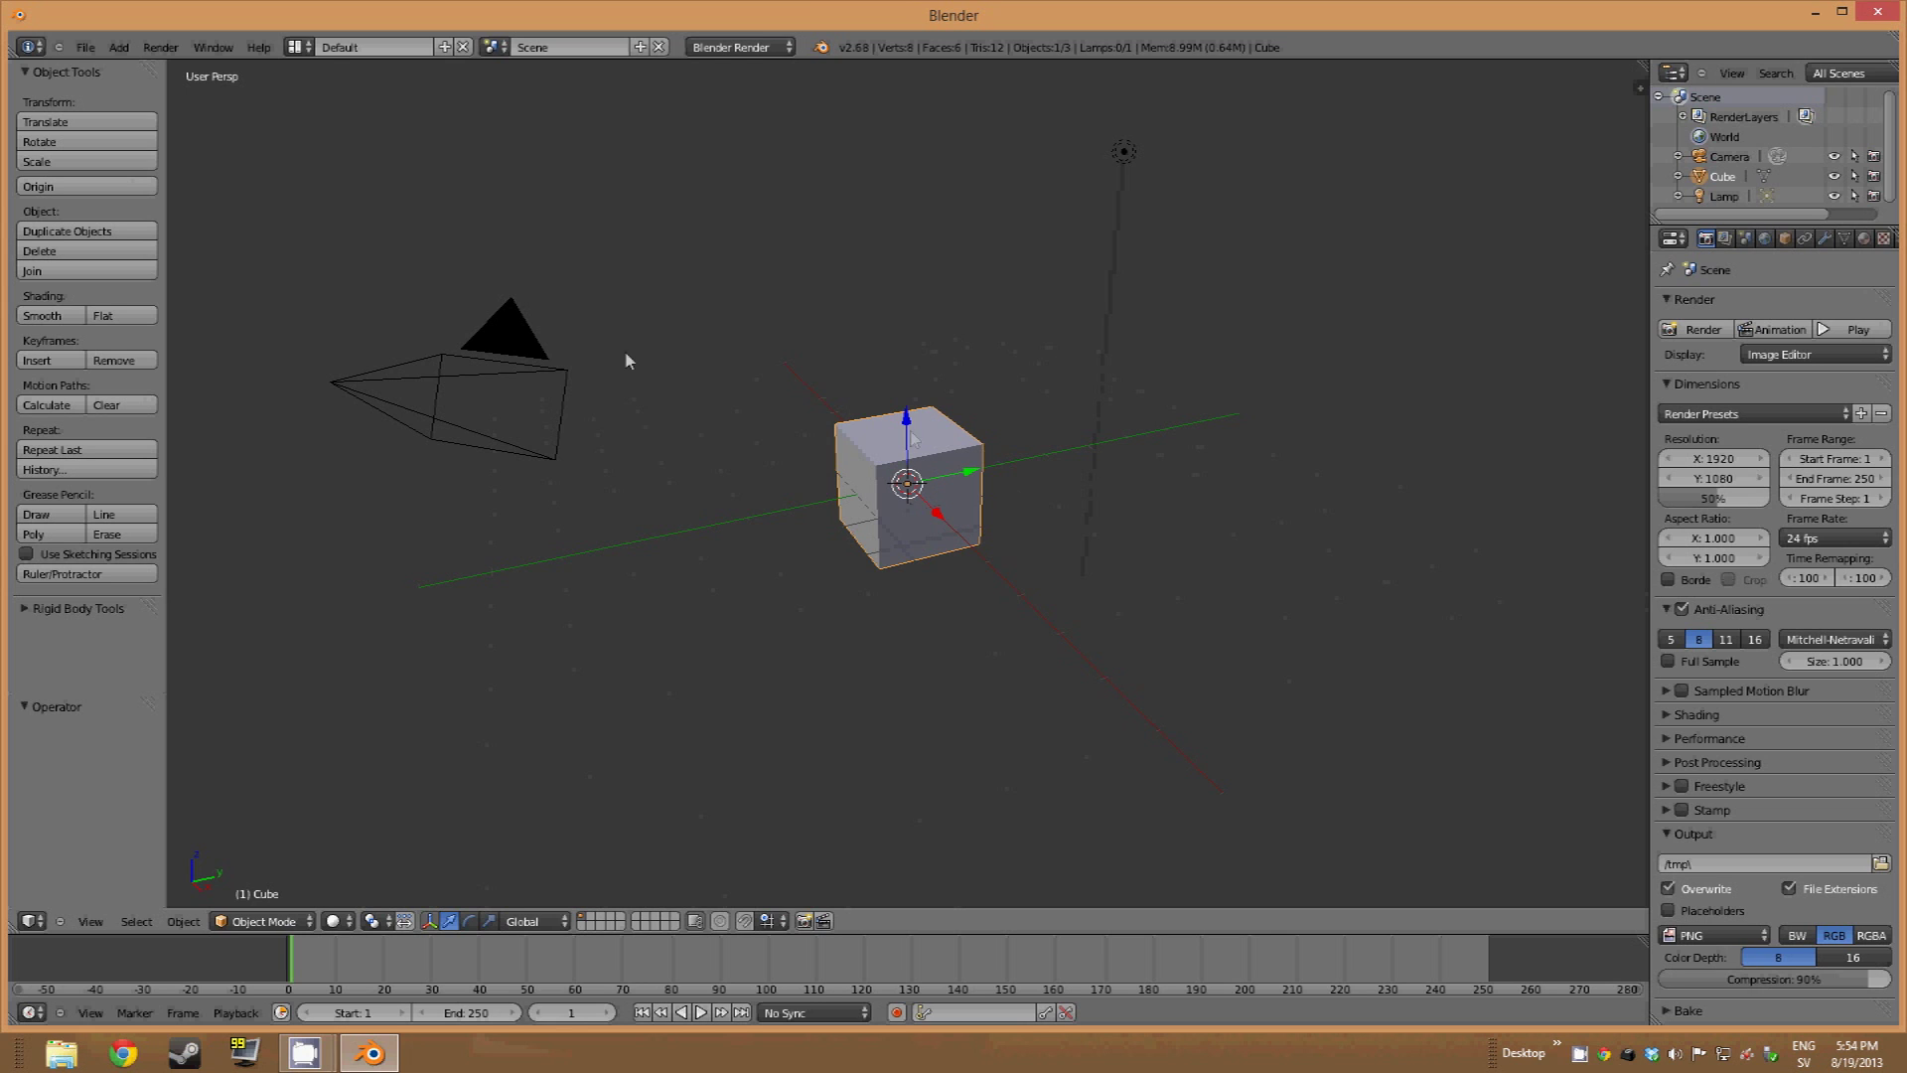
# Right-click the camera, cube and lamp in turn, undoing and redoing a selection
pyautogui.rightClick(482, 372)
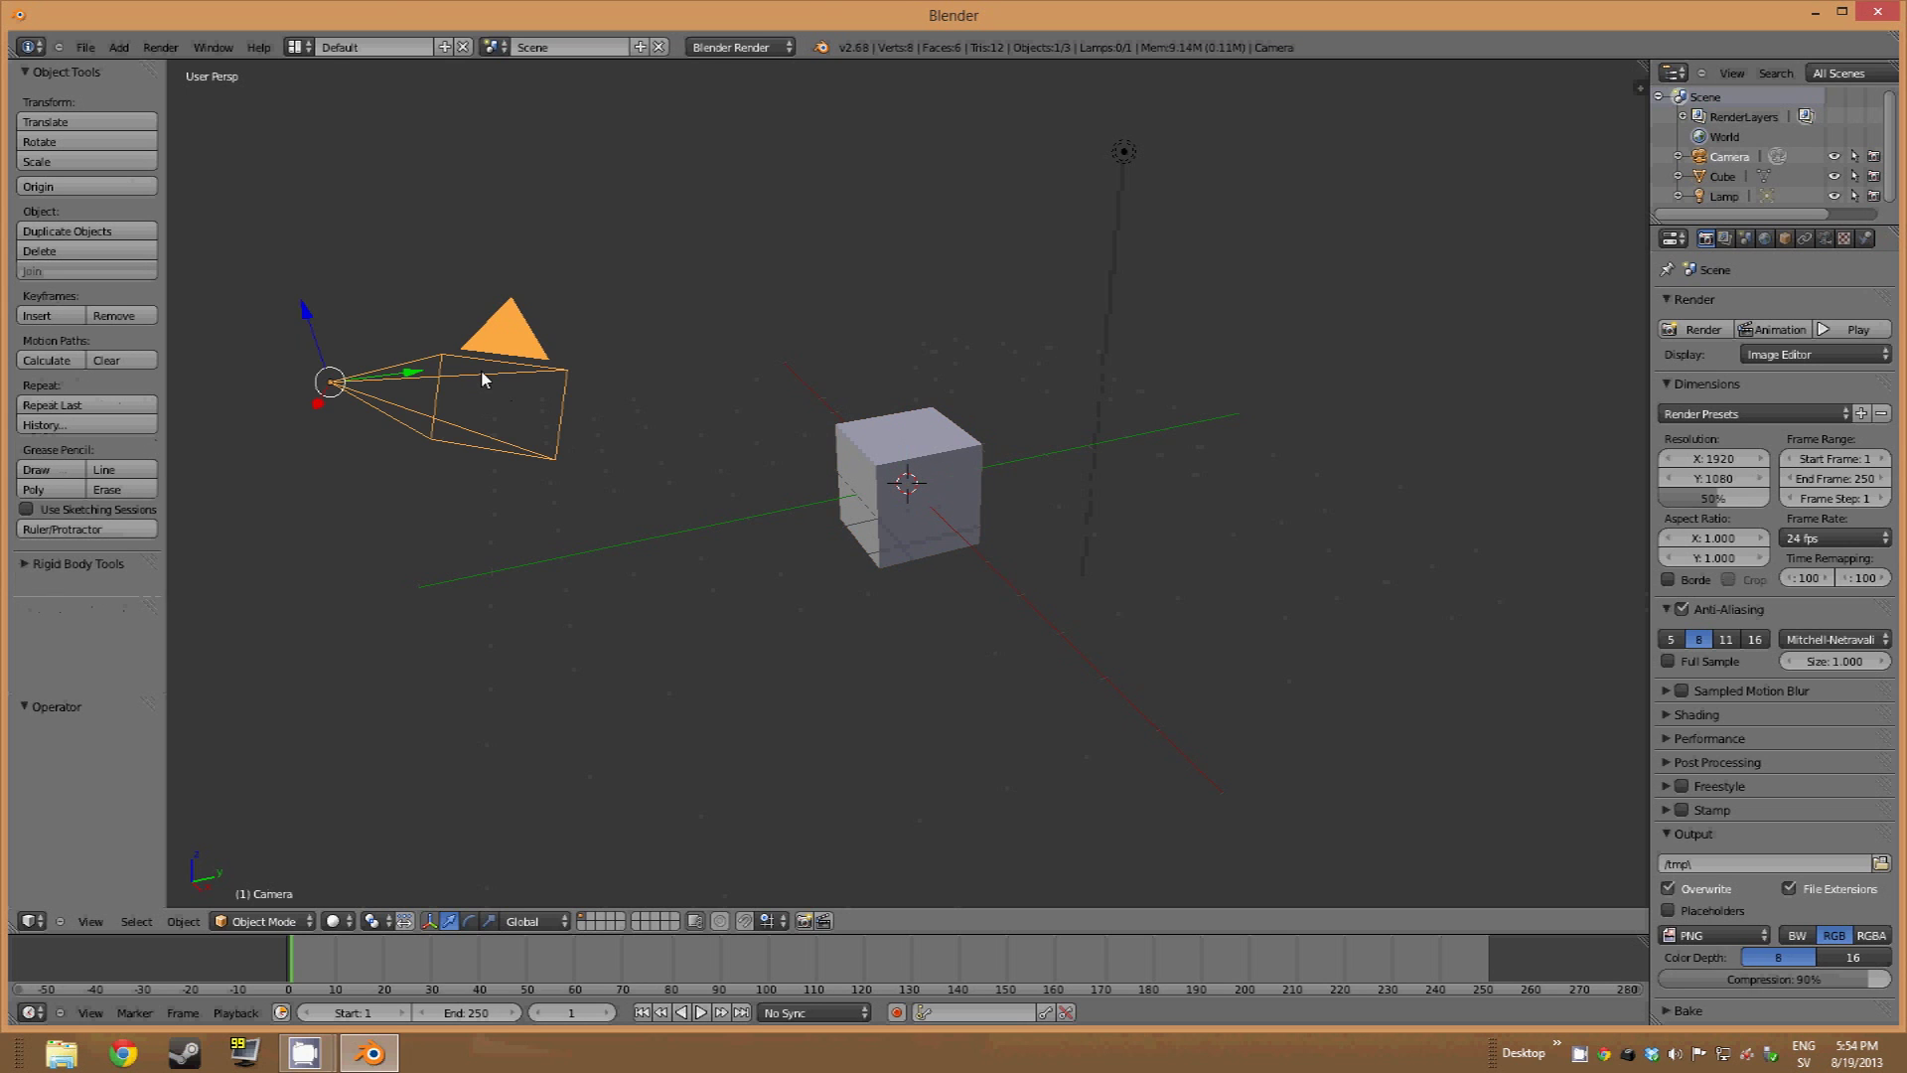
pyautogui.rightClick(914, 452)
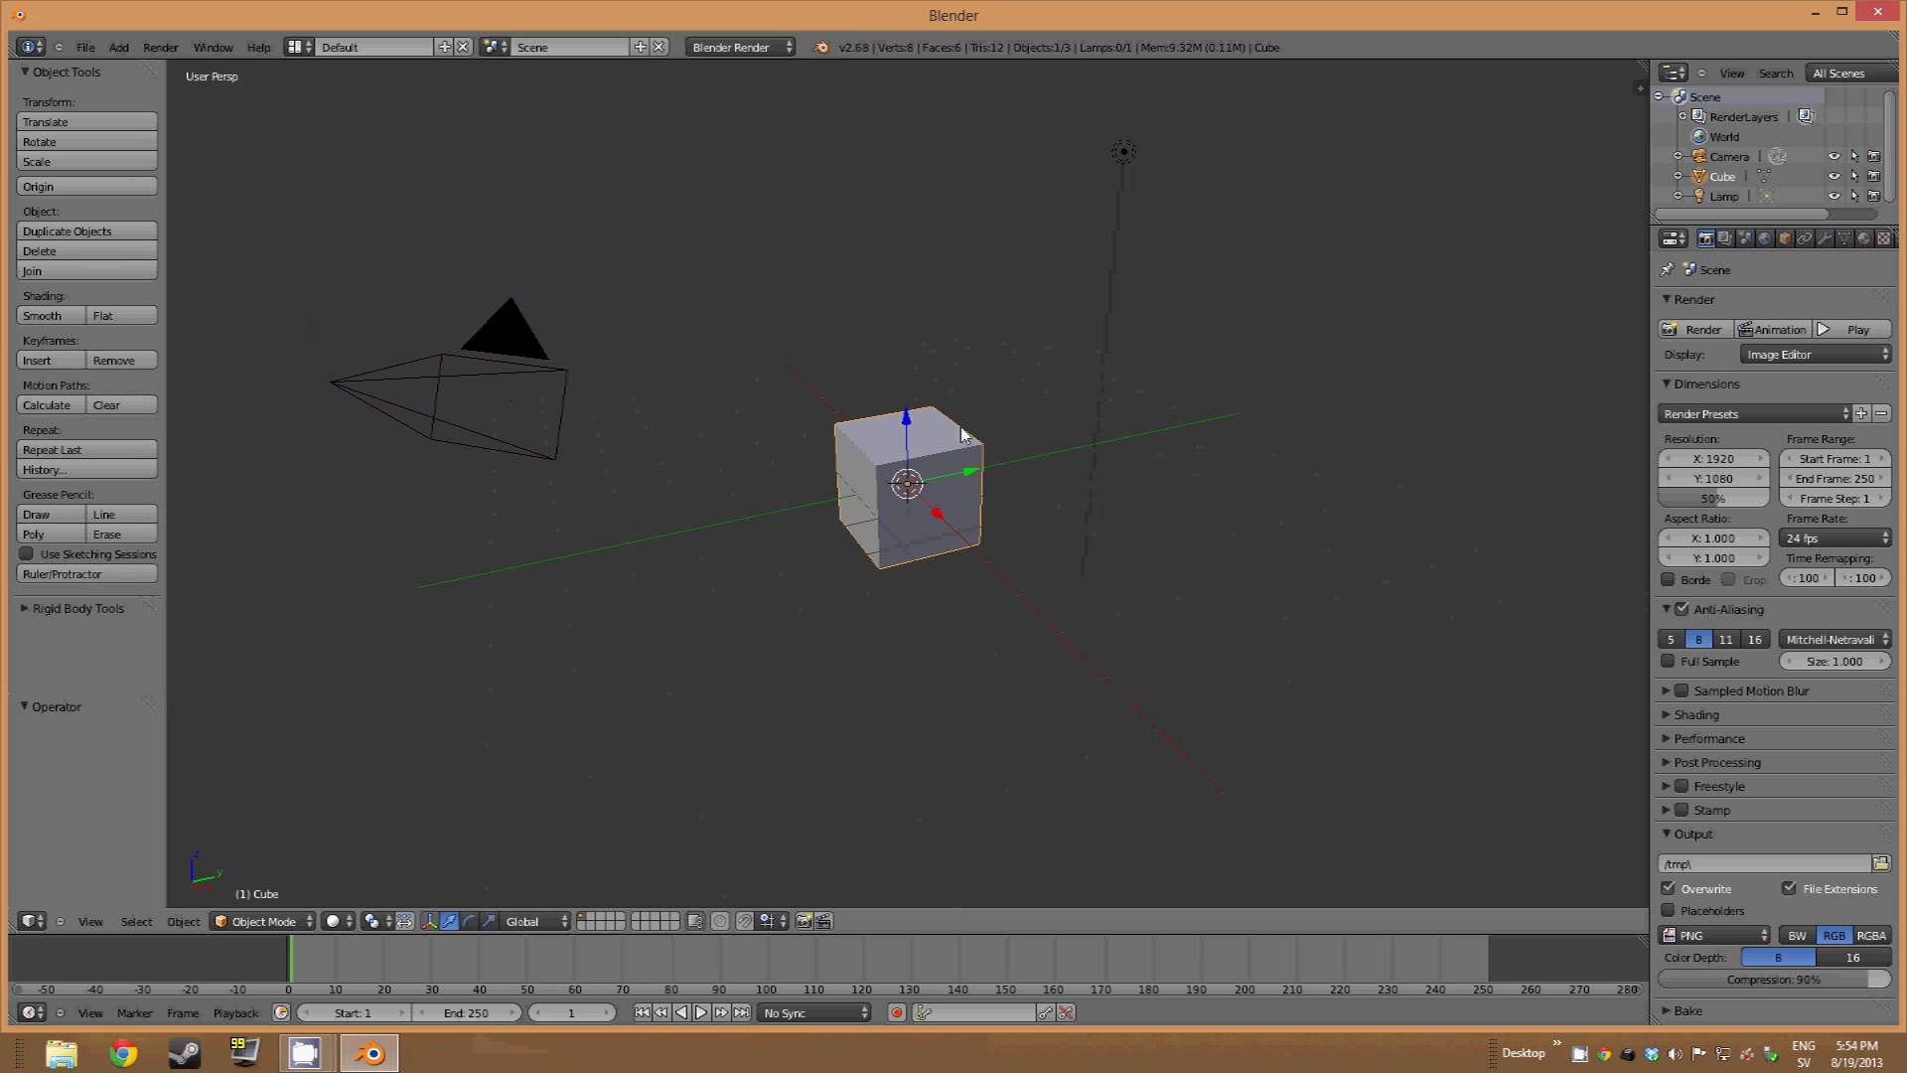
pyautogui.rightClick(1123, 153)
pyautogui.rightClick(882, 461)
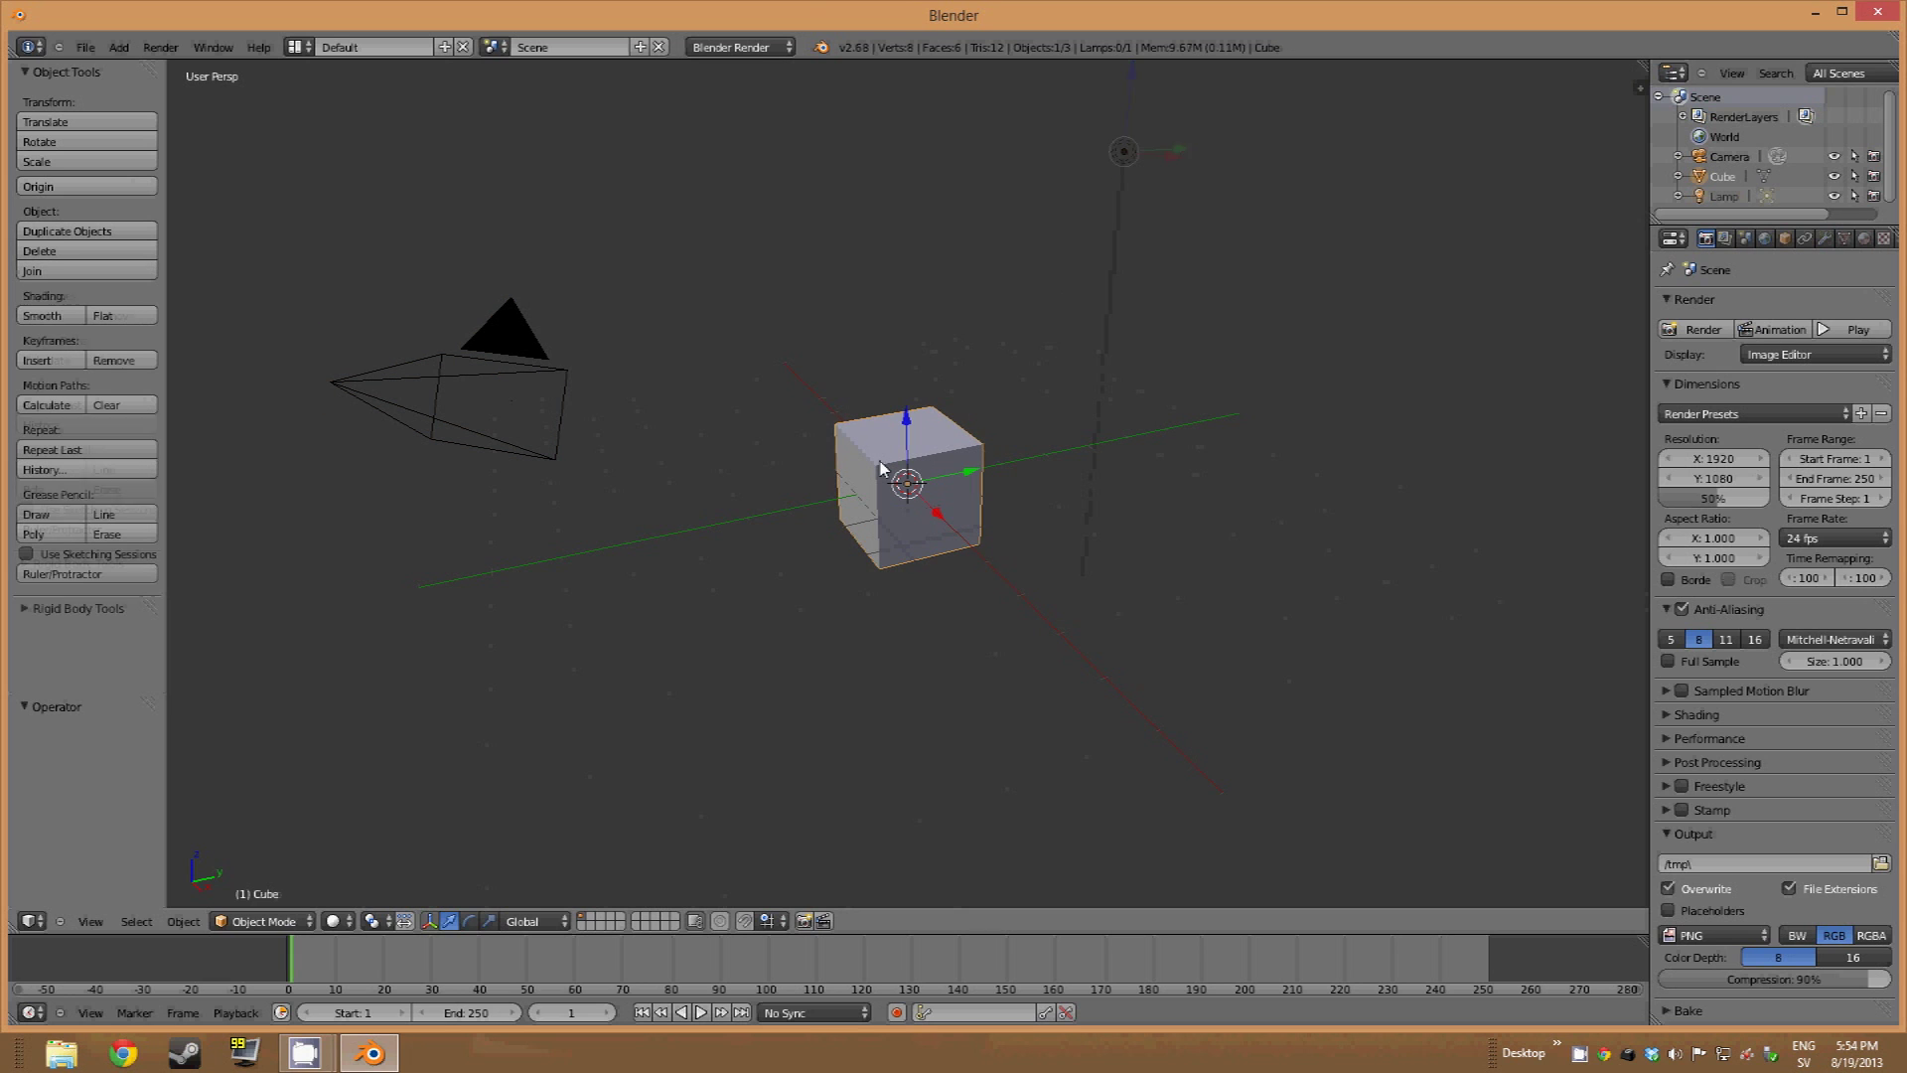
pyautogui.rightClick(483, 391)
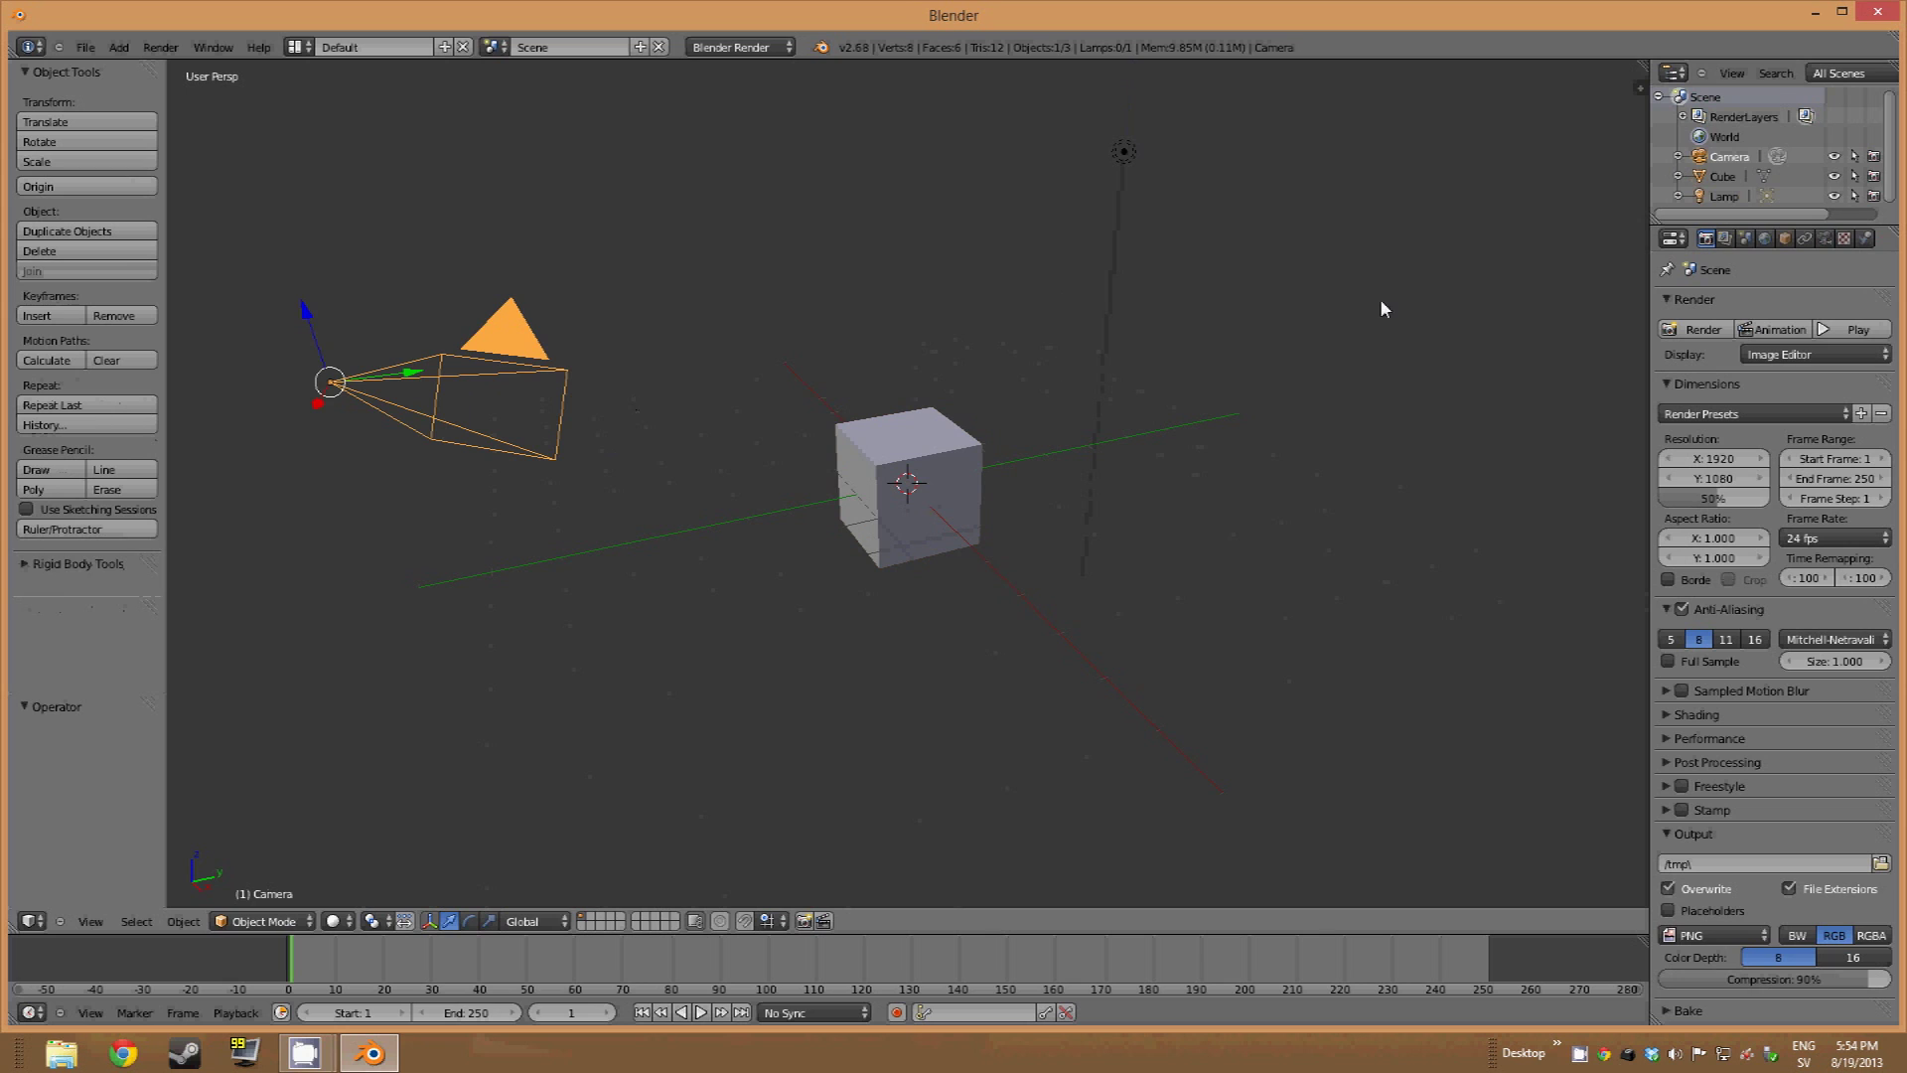
pyautogui.hotkey('ctrl', 'z')
pyautogui.hotkey('ctrl', 'shift', 'z')
# Select the Cube, Lamp, Cube and Camera from their Outliner rows
pyautogui.click(1728, 179)
pyautogui.click(1729, 198)
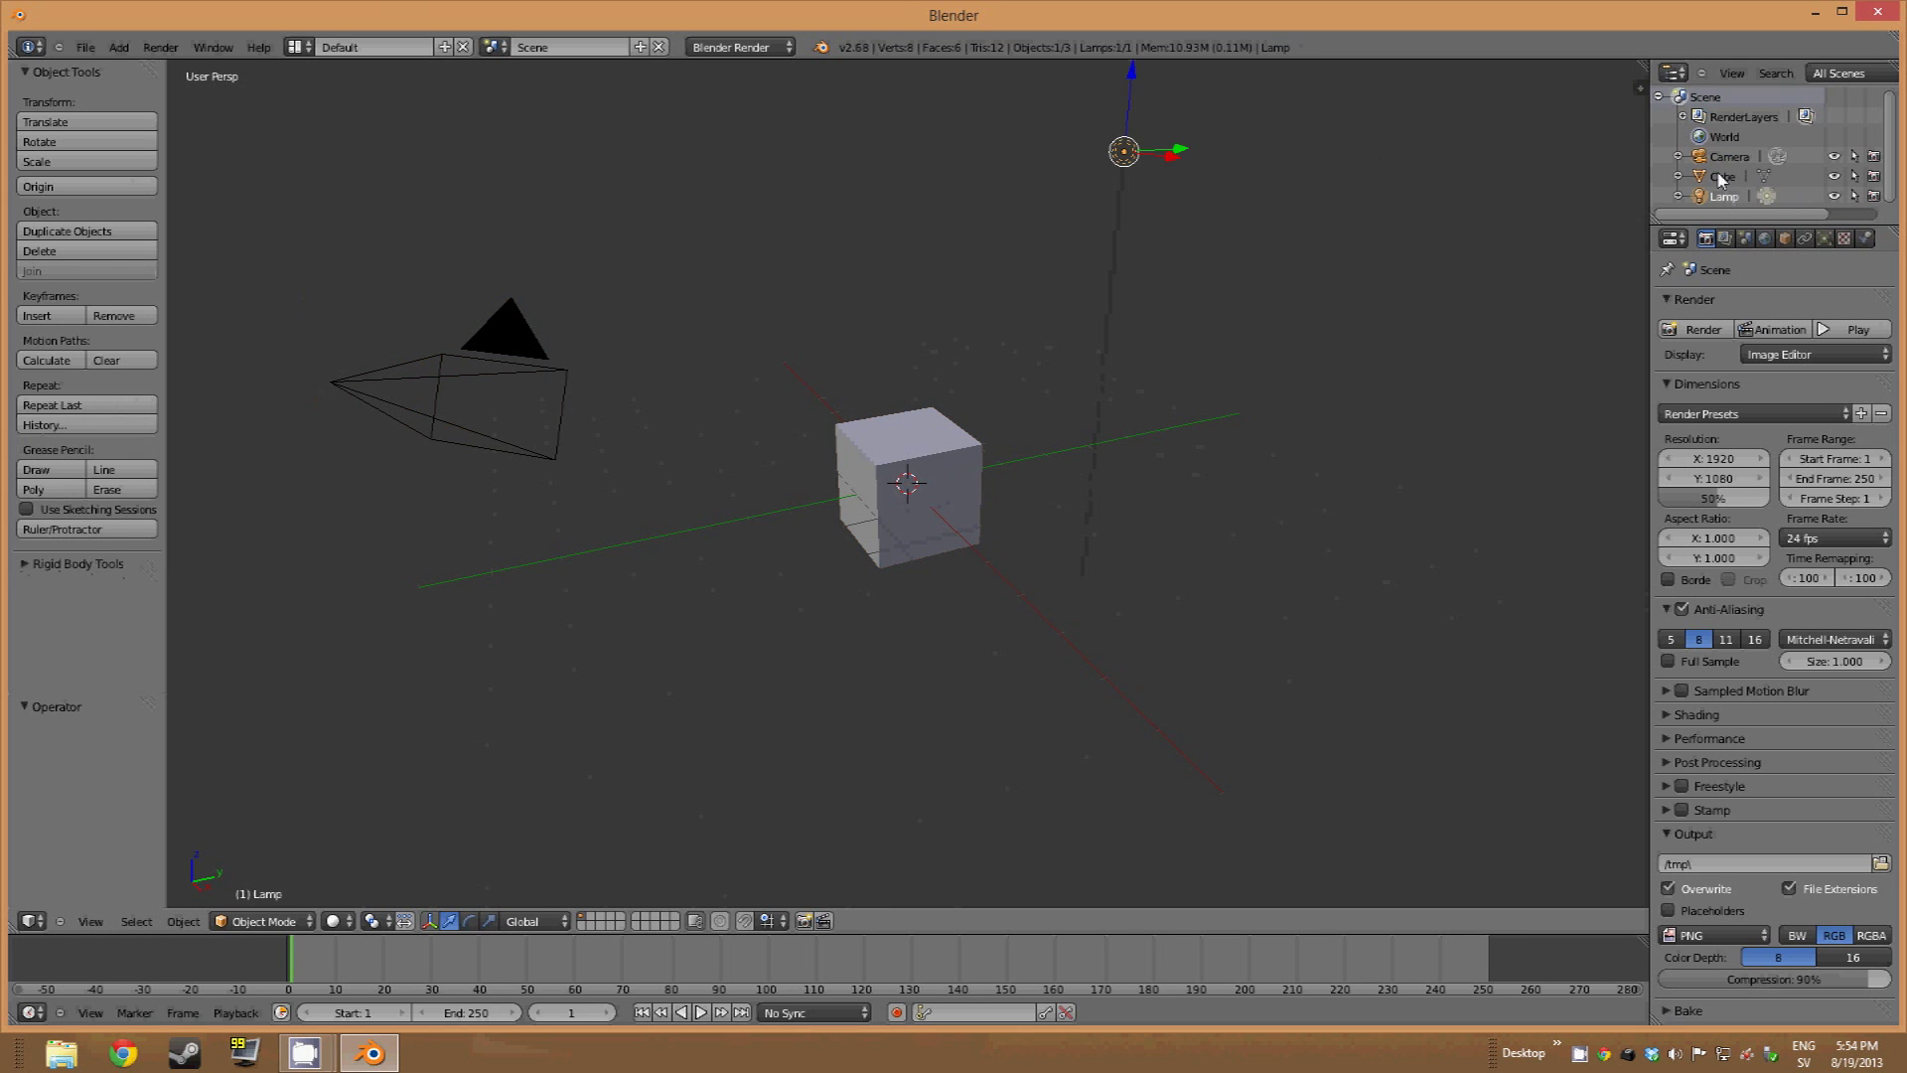
pyautogui.click(1728, 179)
pyautogui.click(1728, 159)
# Right-click the cube, lamp, cube and camera again in the viewport
pyautogui.rightClick(909, 481)
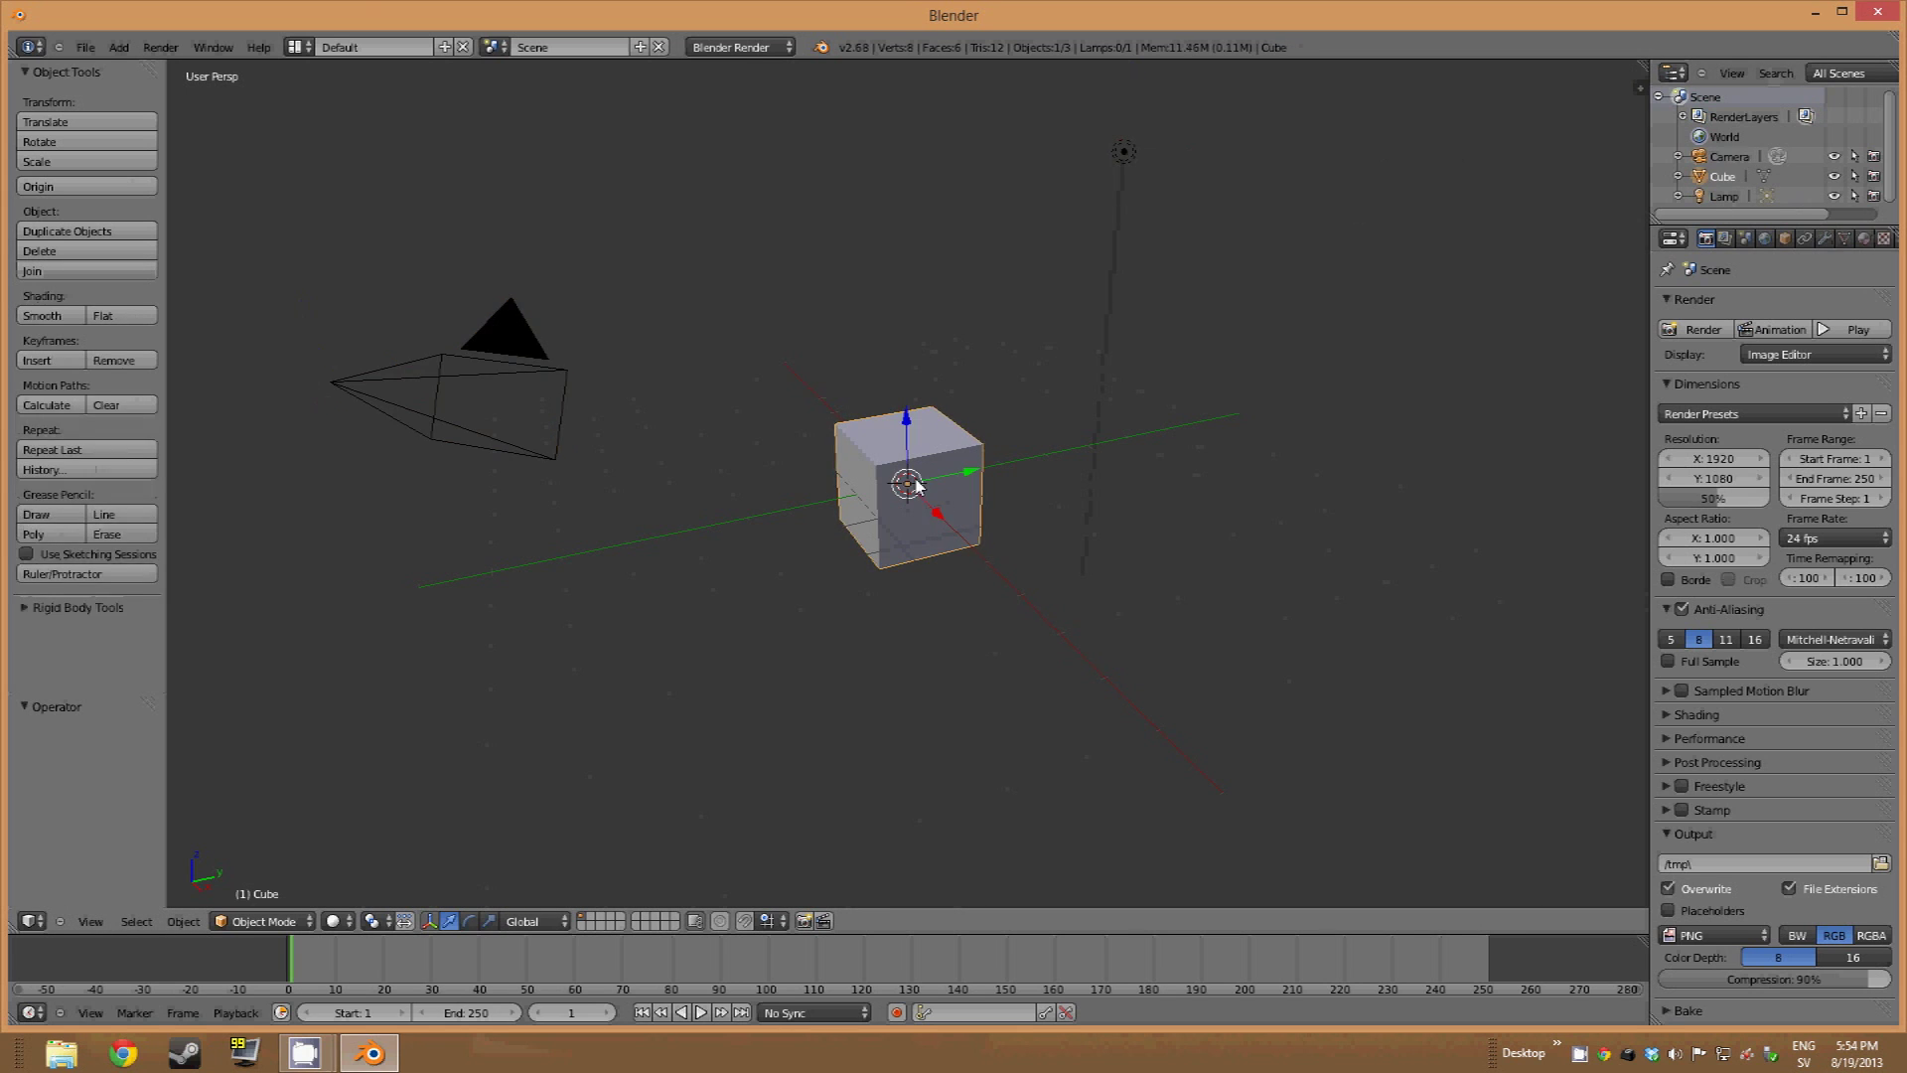
pyautogui.rightClick(1123, 154)
pyautogui.rightClick(944, 427)
pyautogui.rightClick(403, 394)
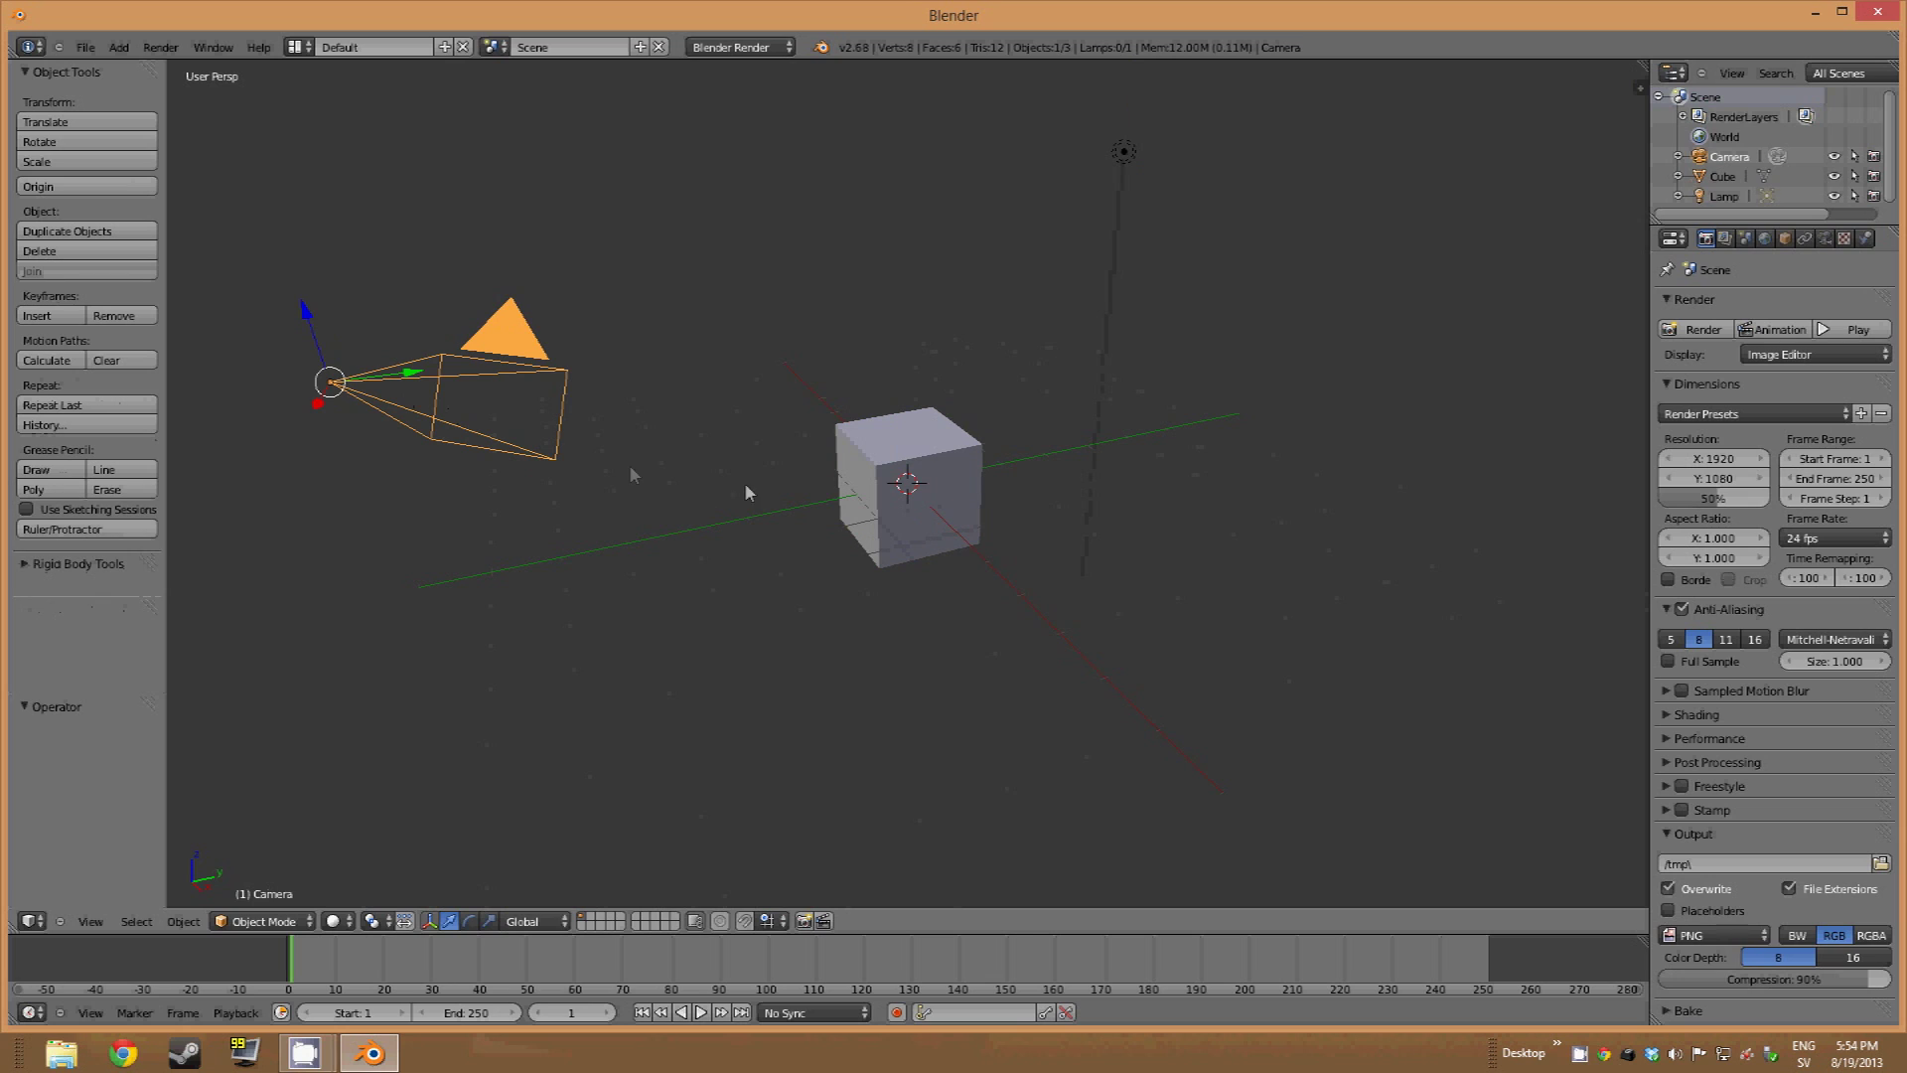
# Place the 3D cursor on the cube's front face, then select the cube
pyautogui.click(679, 398)
pyautogui.click(749, 298)
pyautogui.click(890, 328)
pyautogui.click(1027, 409)
pyautogui.click(911, 490)
pyautogui.rightClick(944, 477)
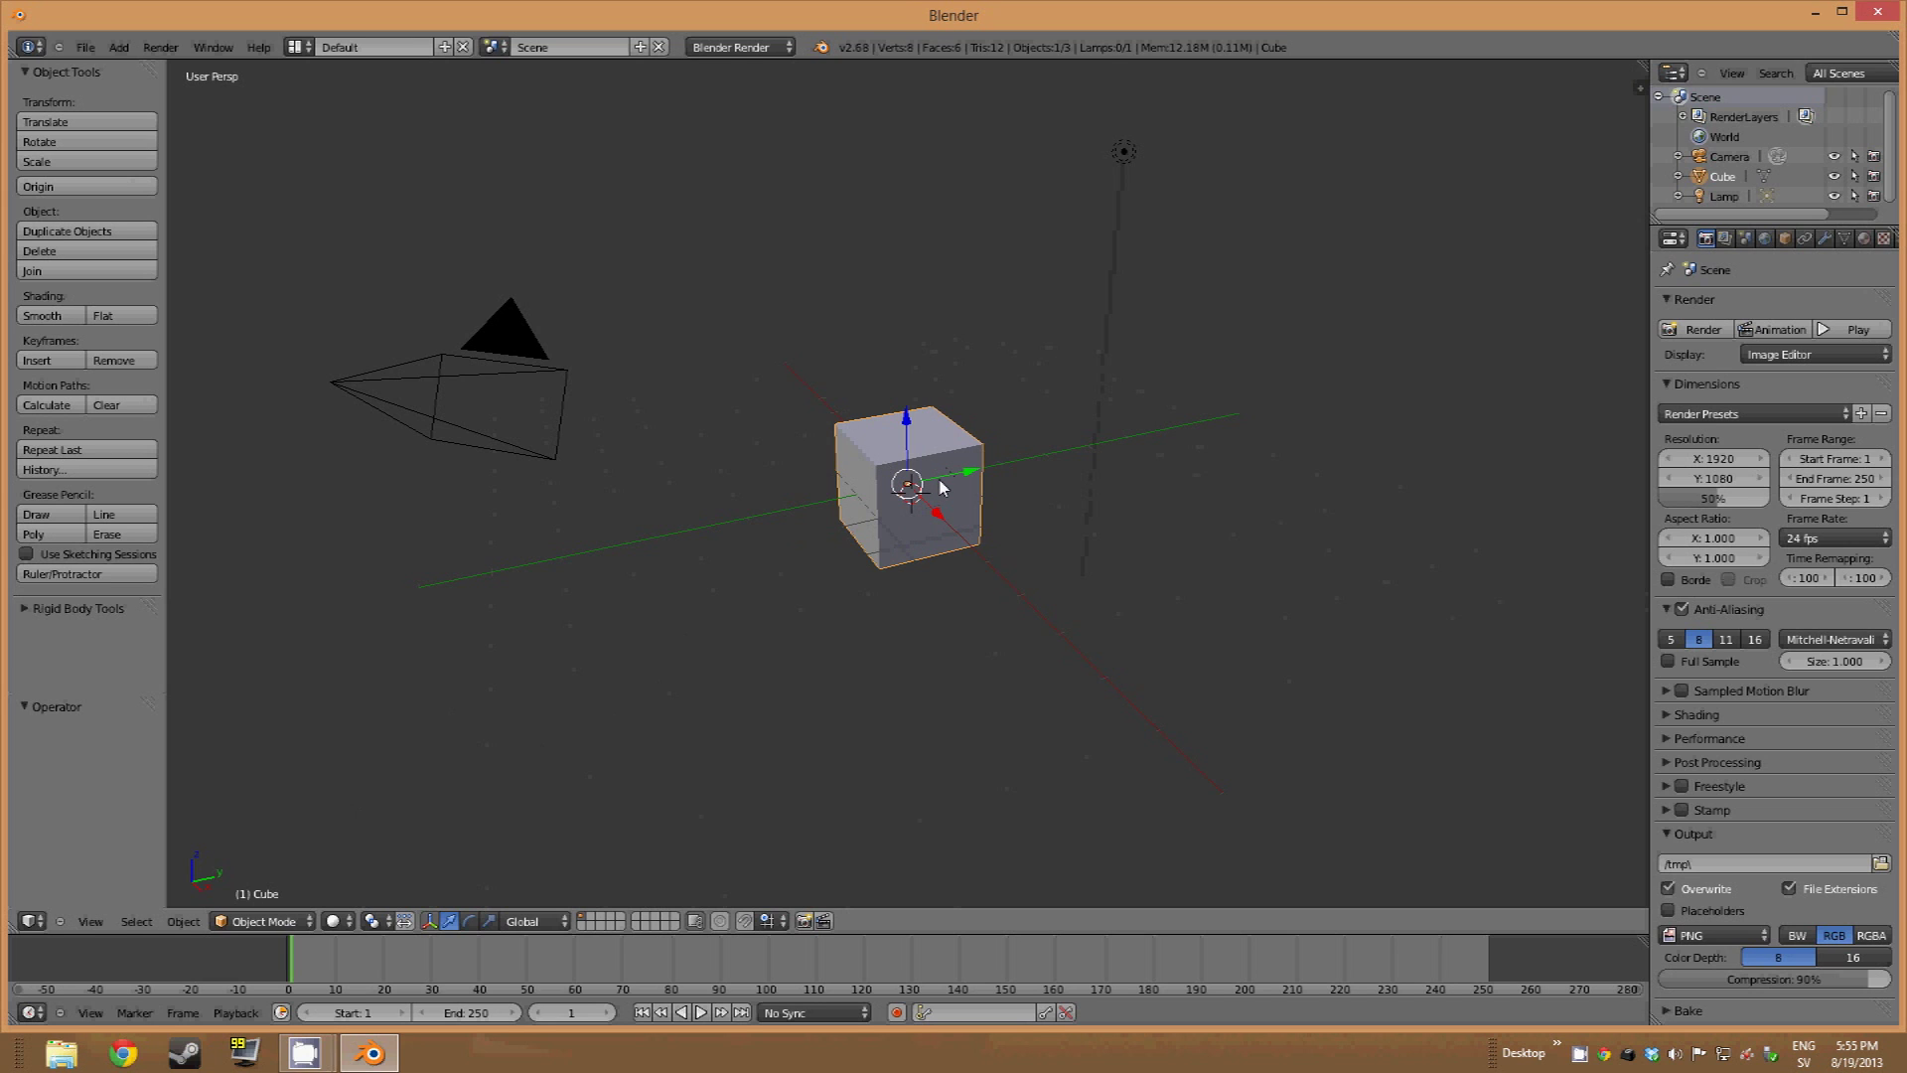
pyautogui.press('Tab')
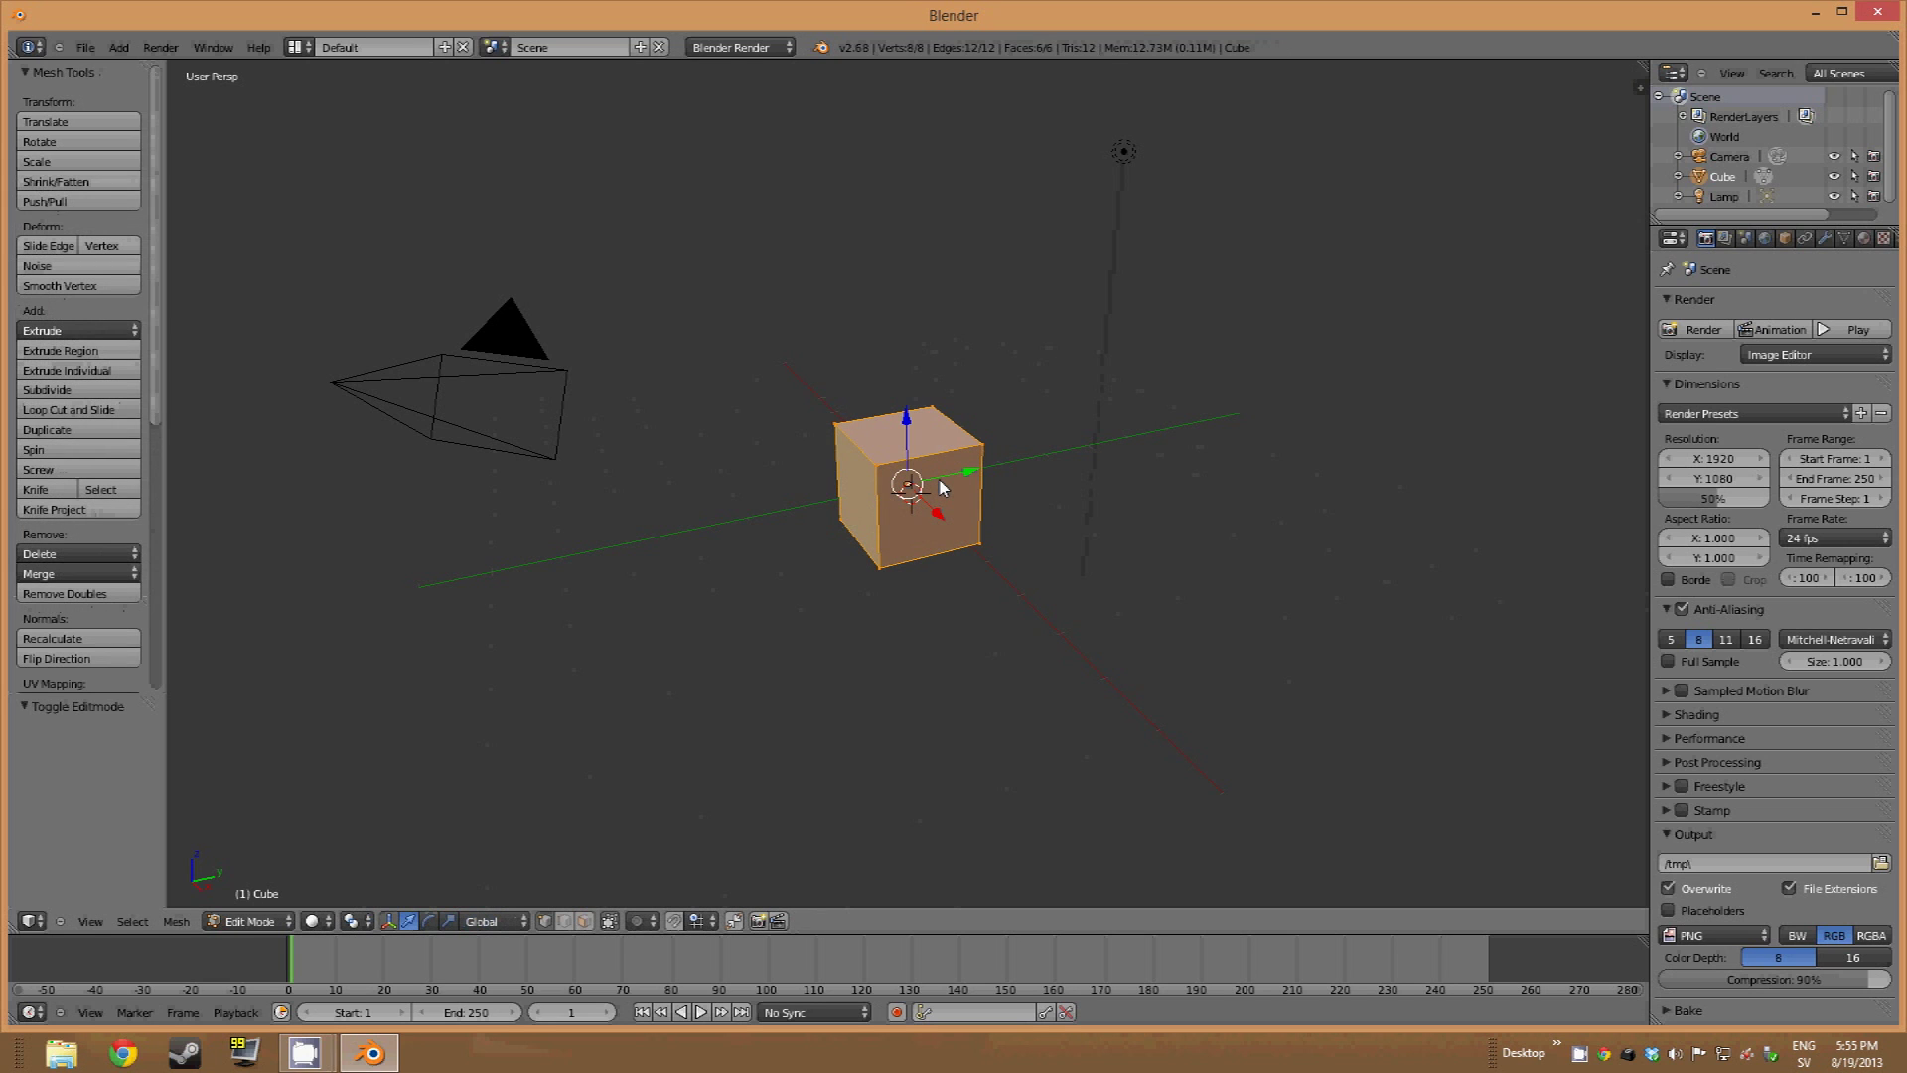
pyautogui.rightClick(875, 465)
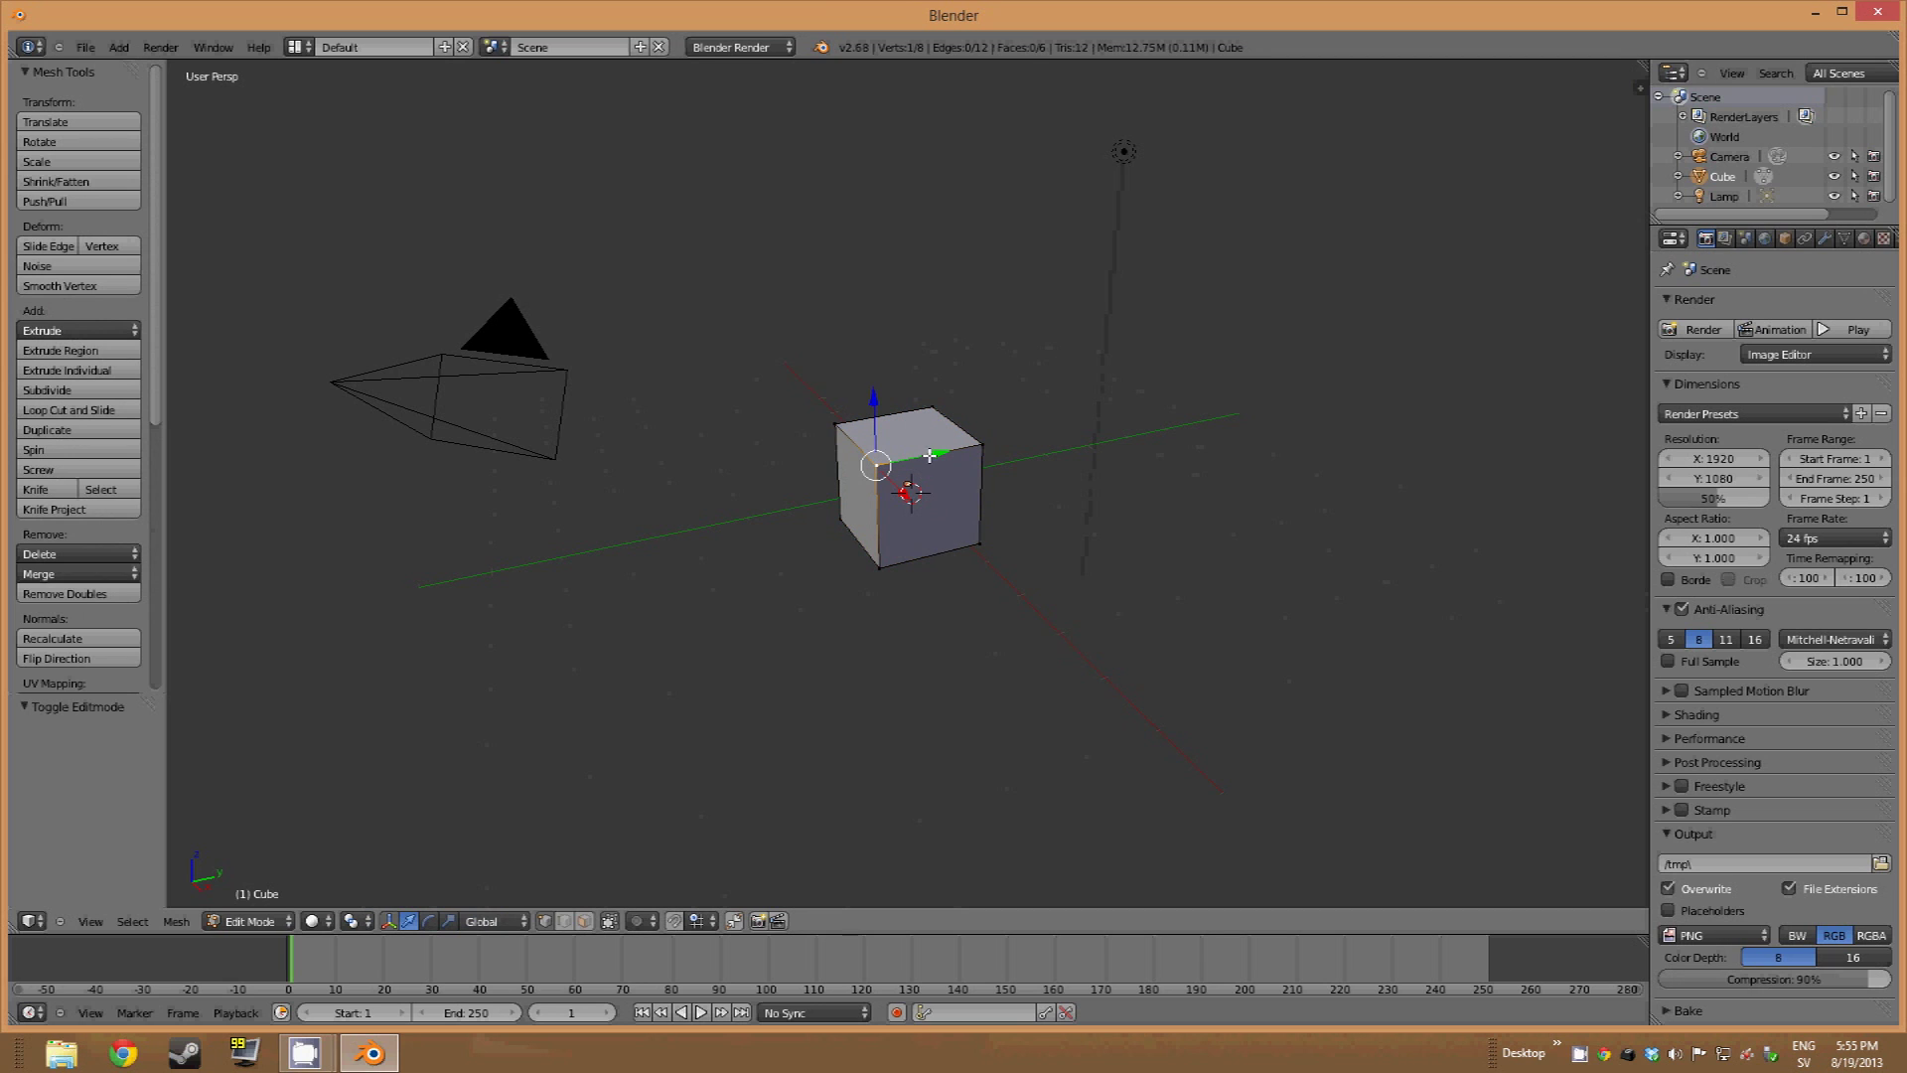
pyautogui.press('g')
pyautogui.press('y')
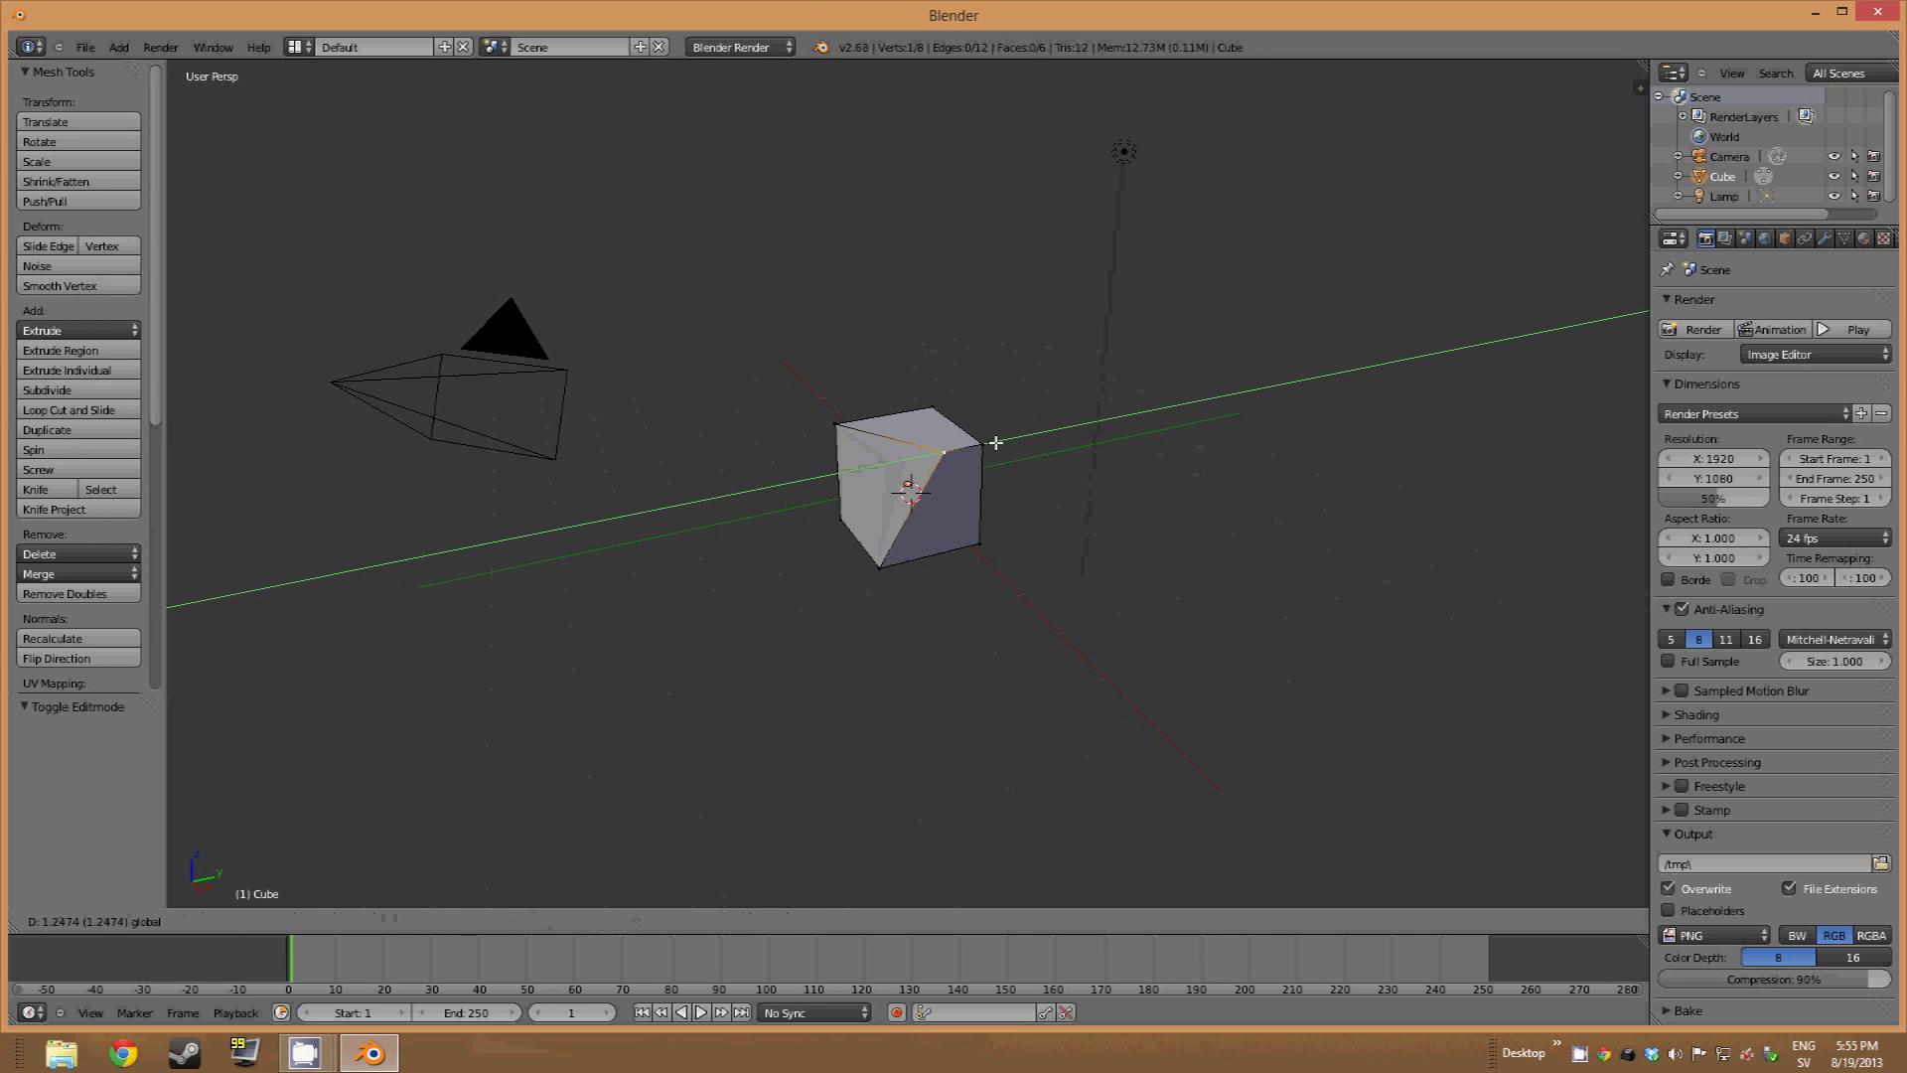
pyautogui.click(924, 452)
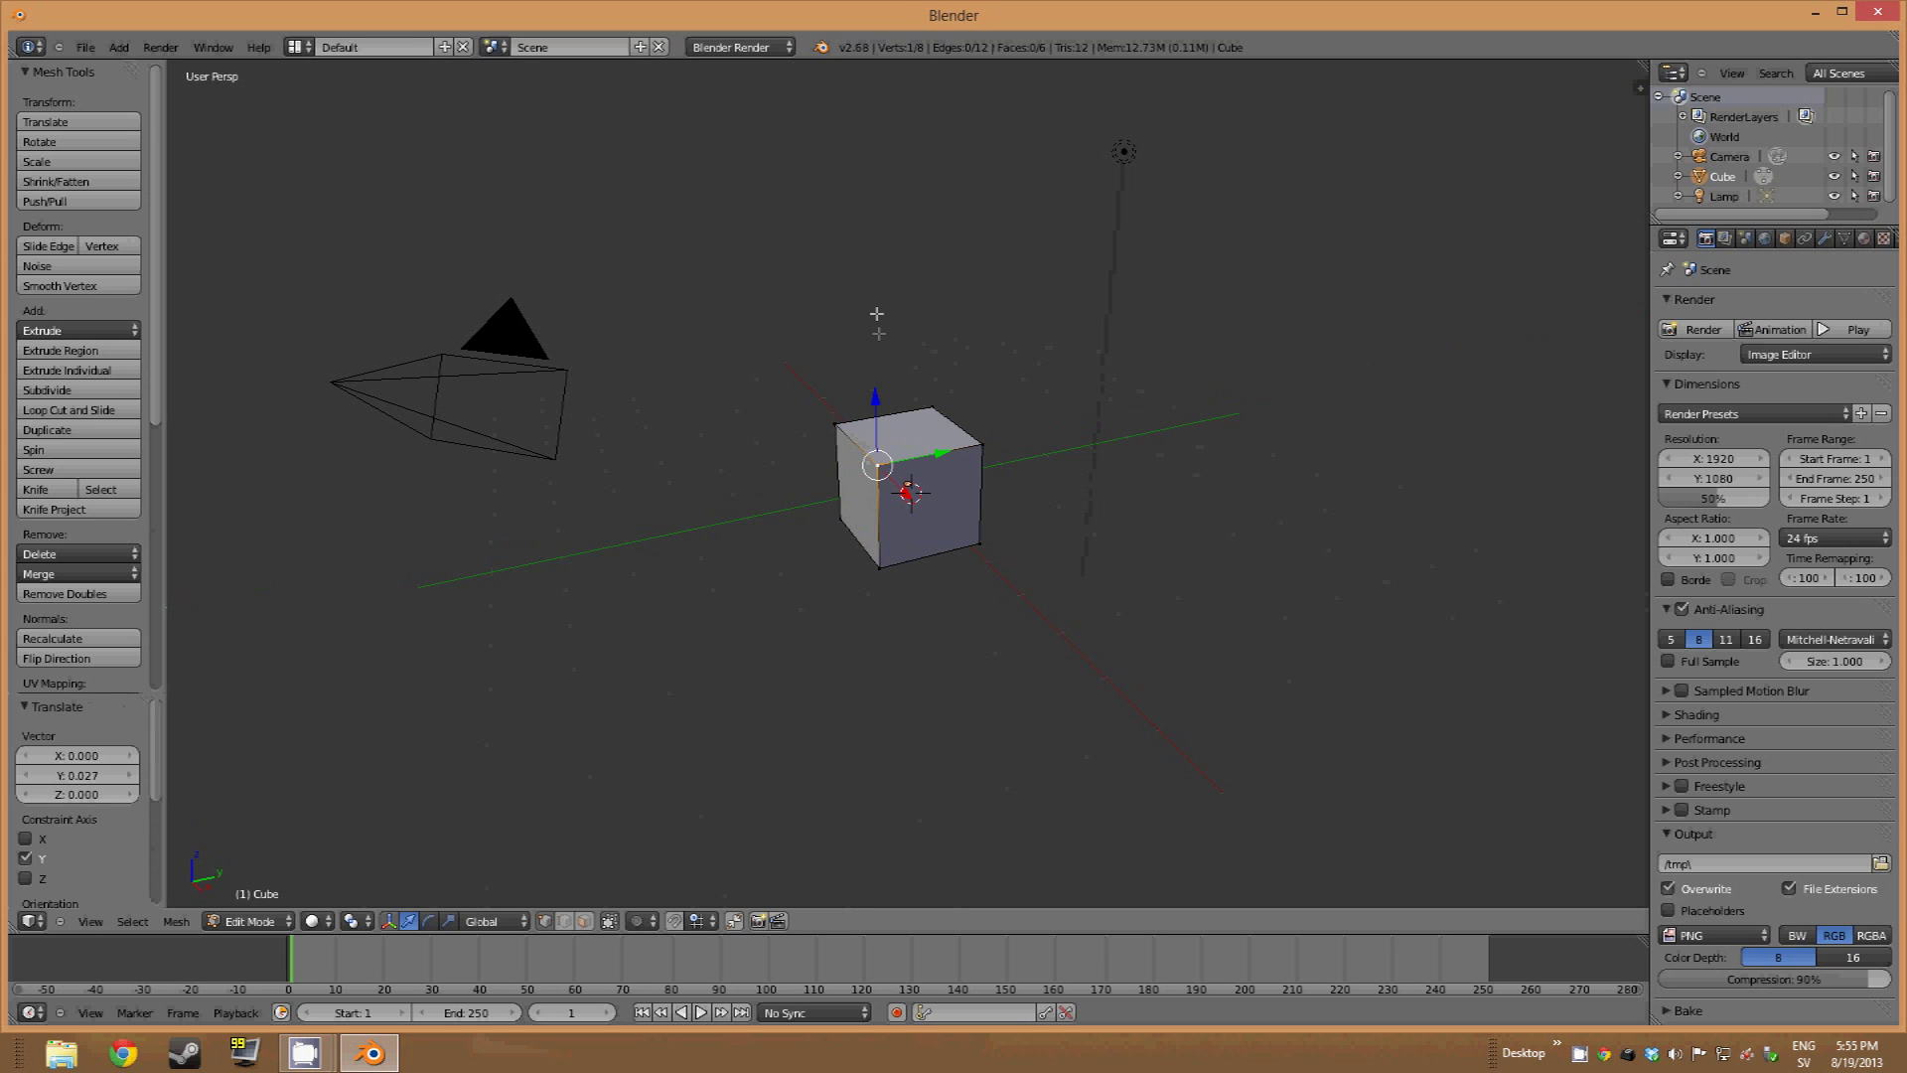
pyautogui.press('g')
pyautogui.press('z')
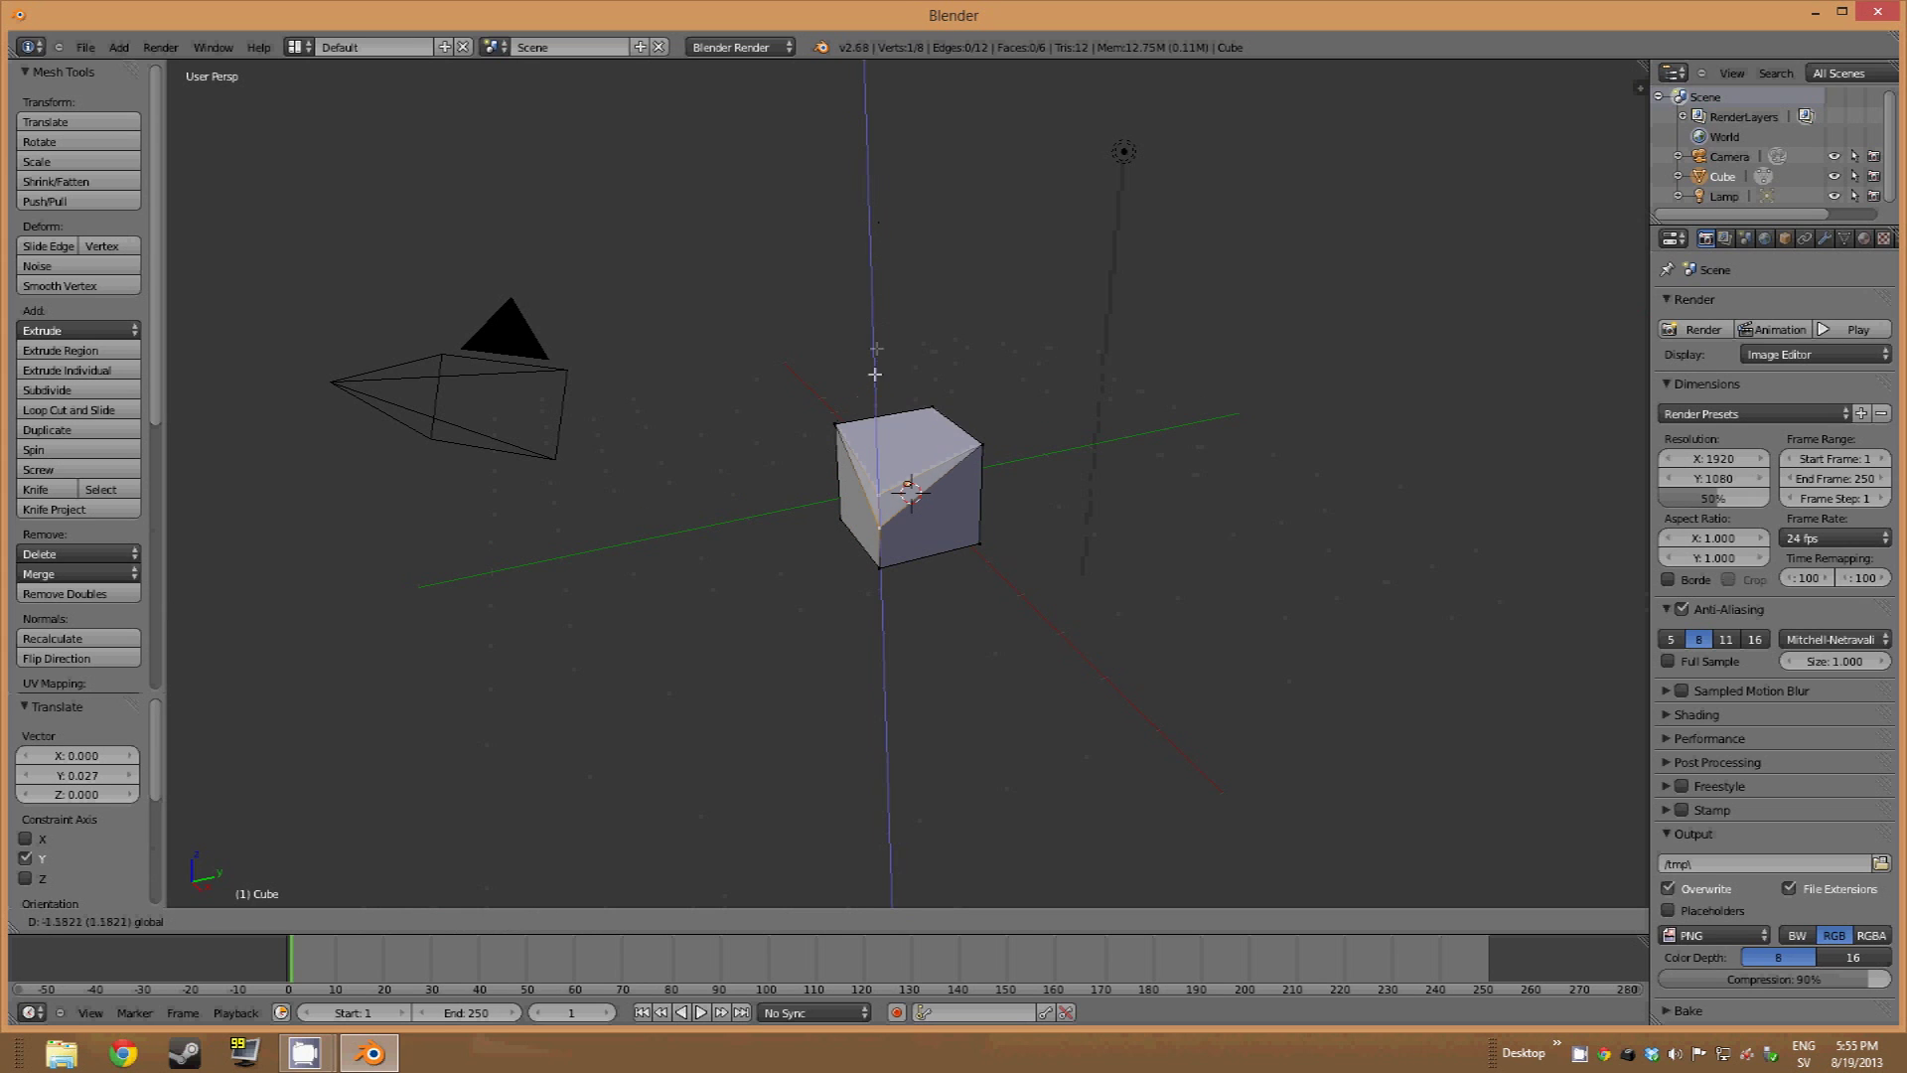
pyautogui.click(913, 456)
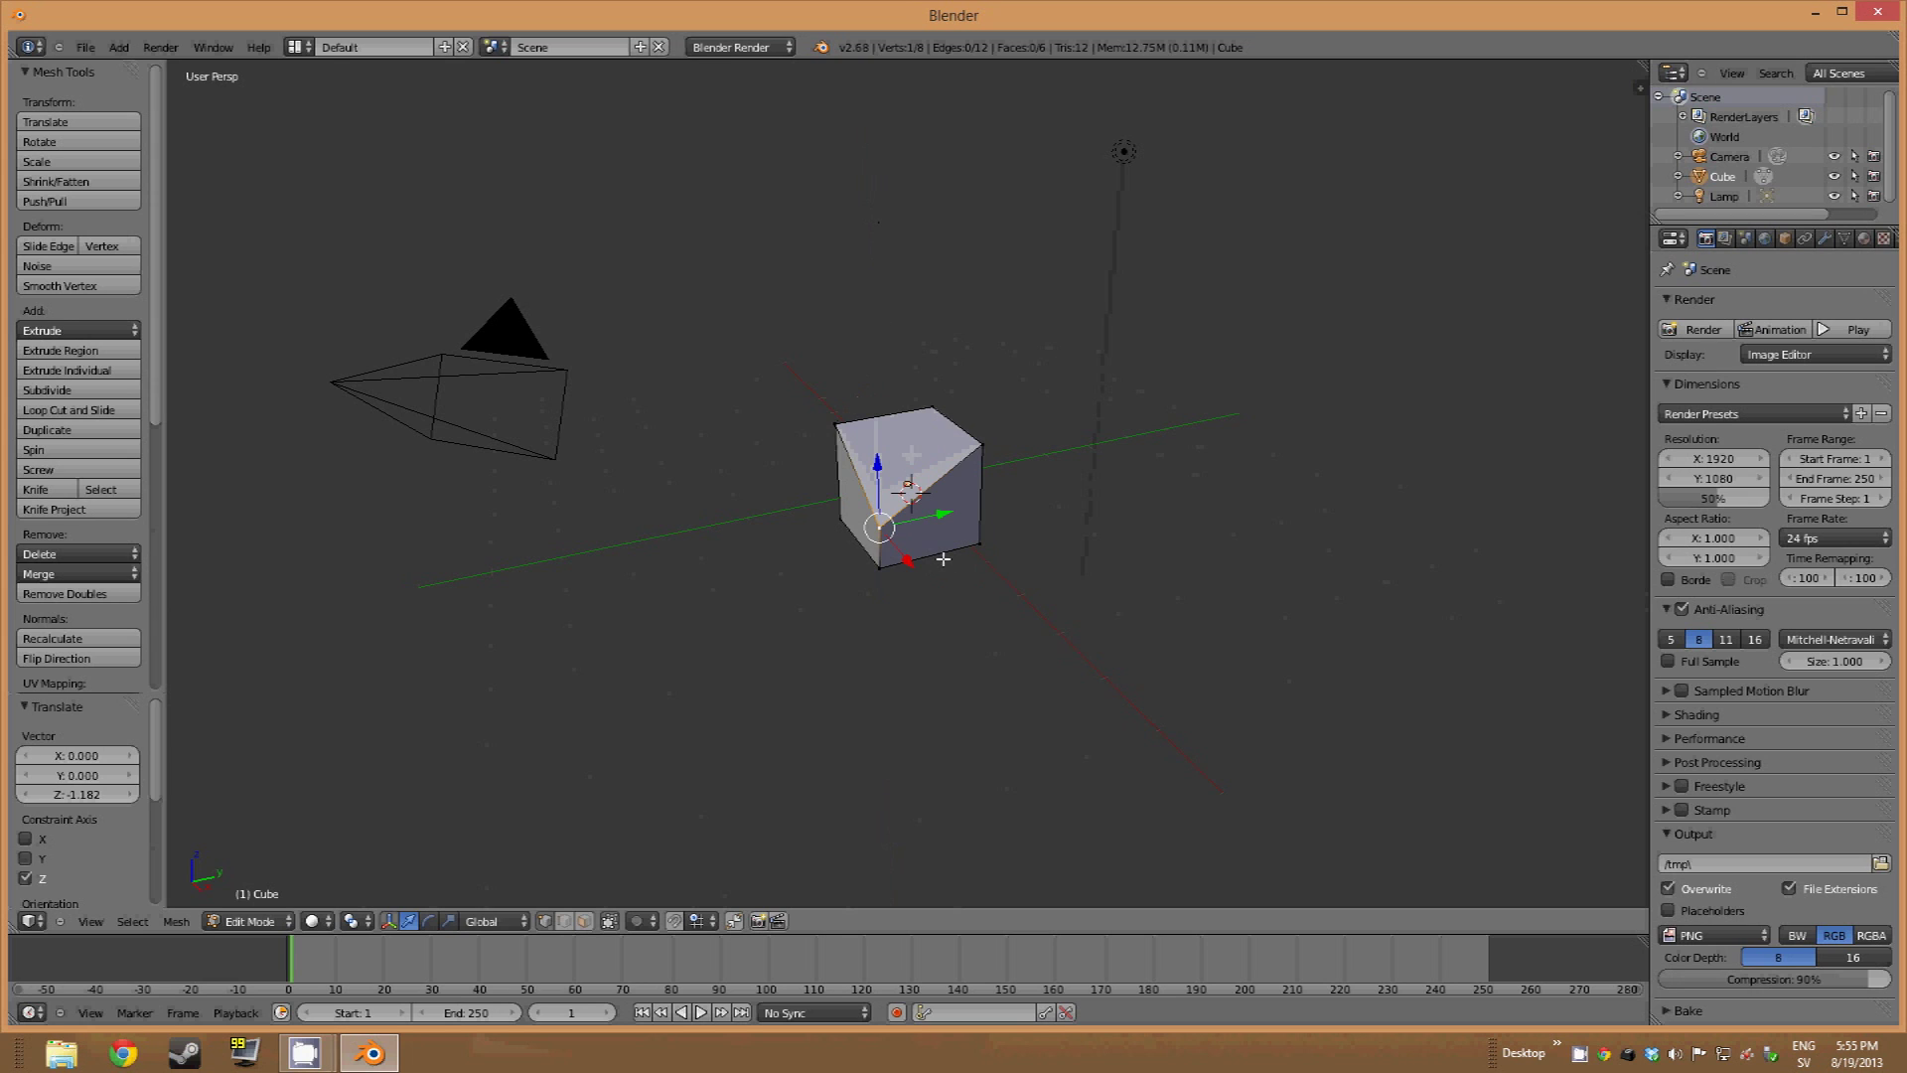
pyautogui.hotkey('ctrl', 'z')
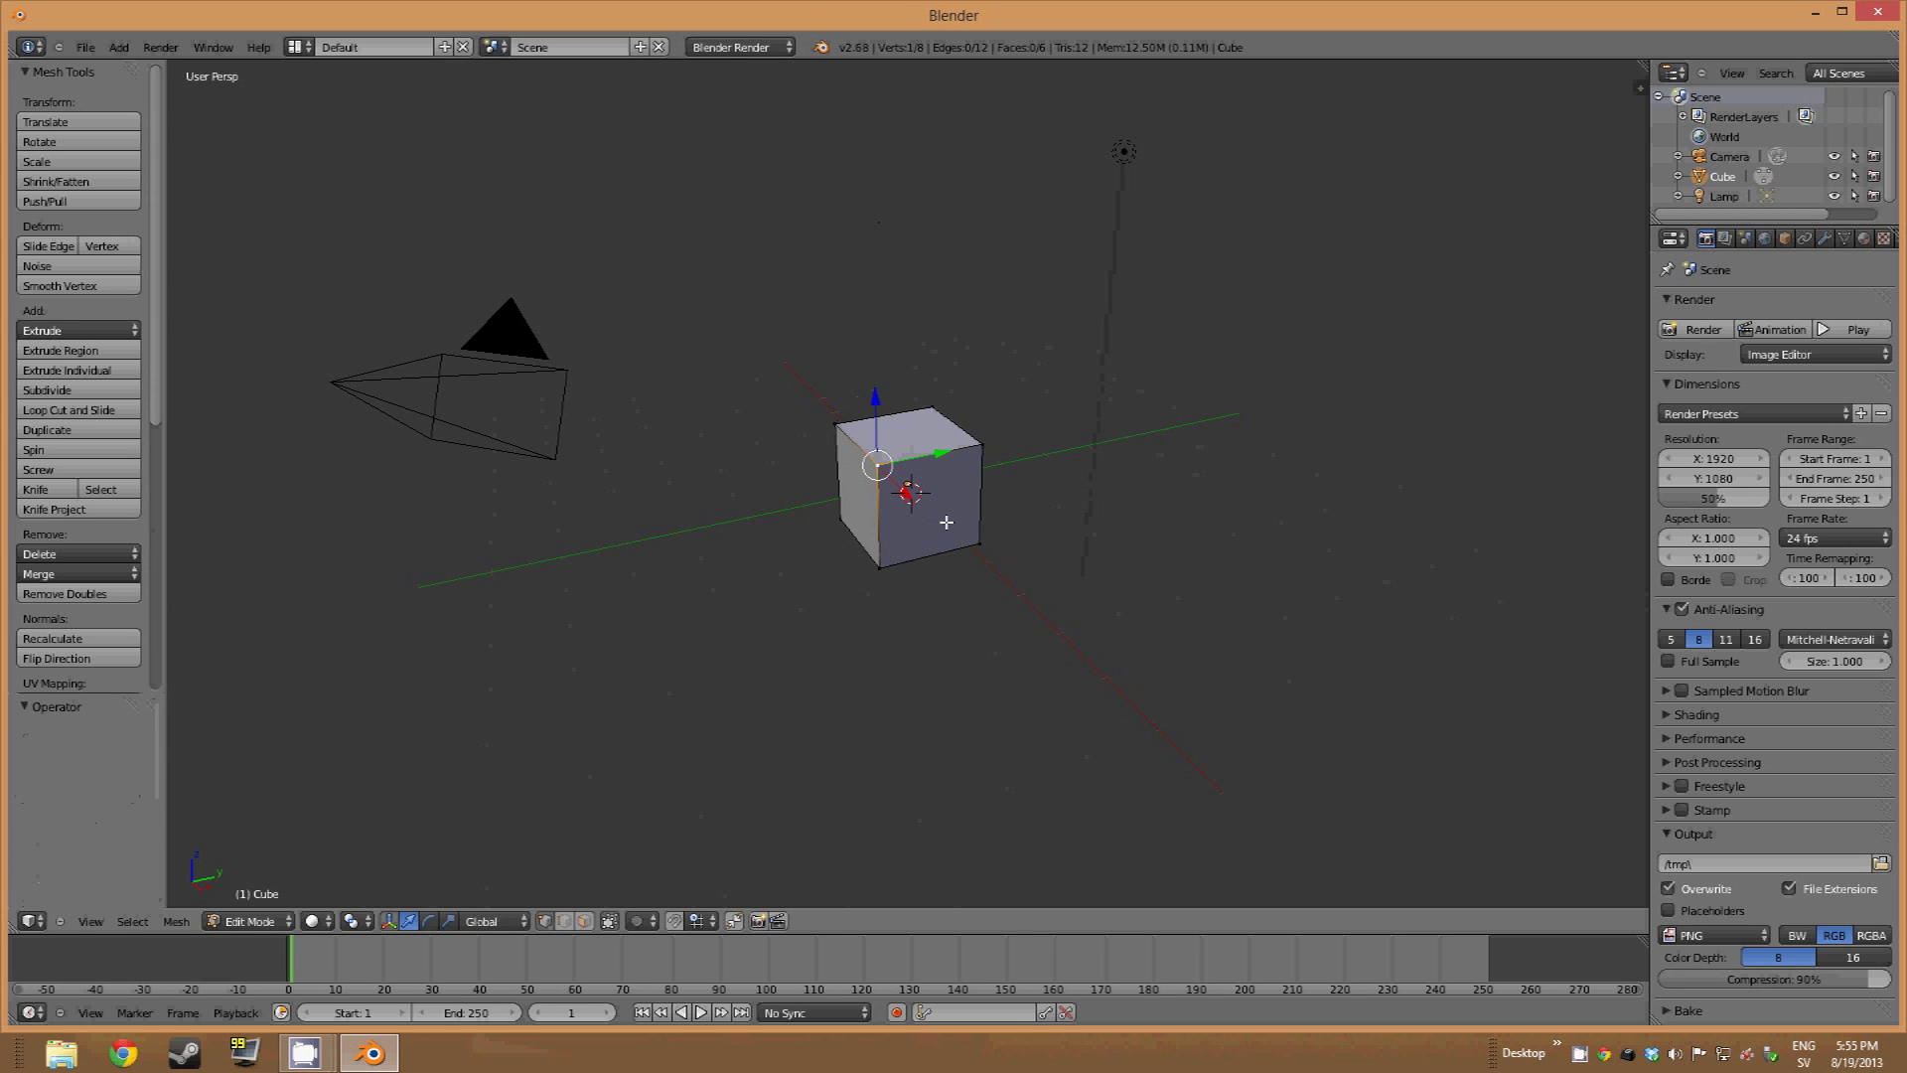
pyautogui.press('Tab')
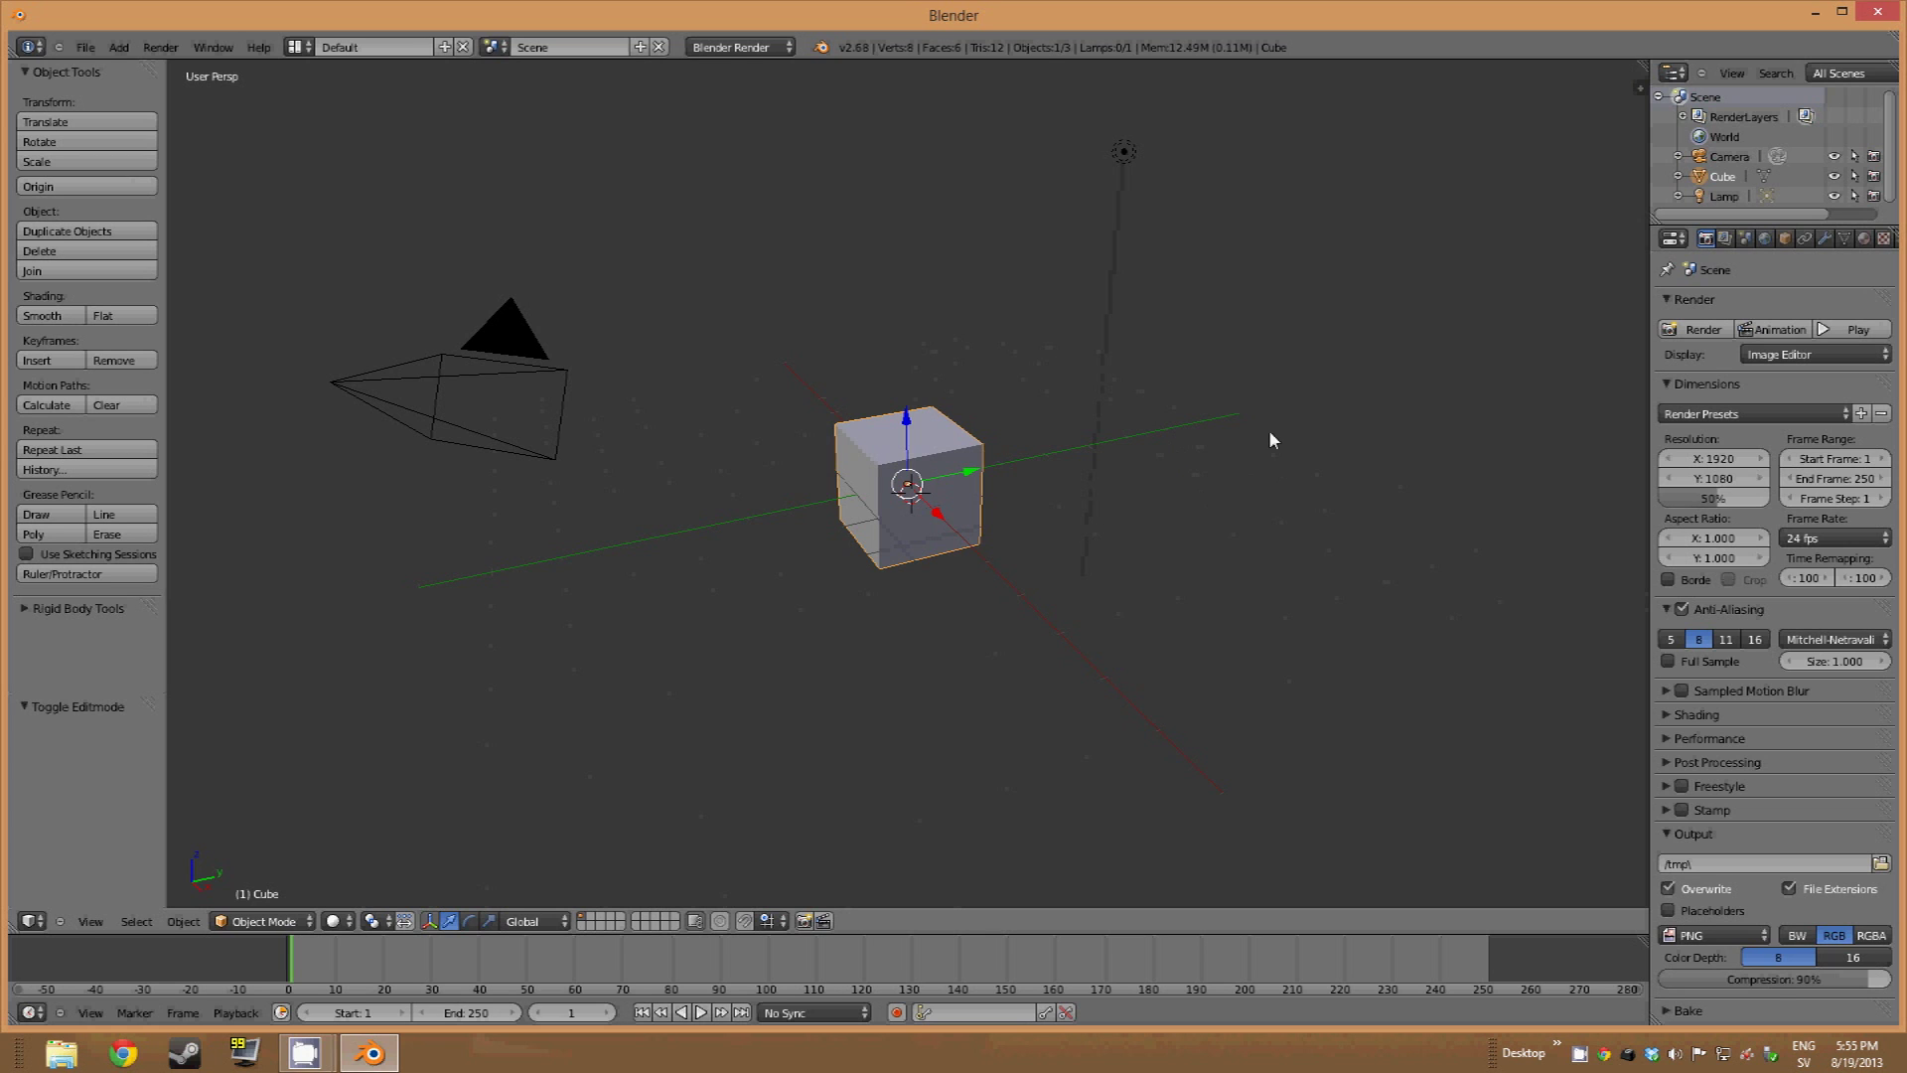
# Start the Screencast Keys display from the N sidebar, then hide the sidebar
pyautogui.moveTo(1637, 88); pyautogui.dragTo(1430, 149)
pyautogui.click(1493, 885)
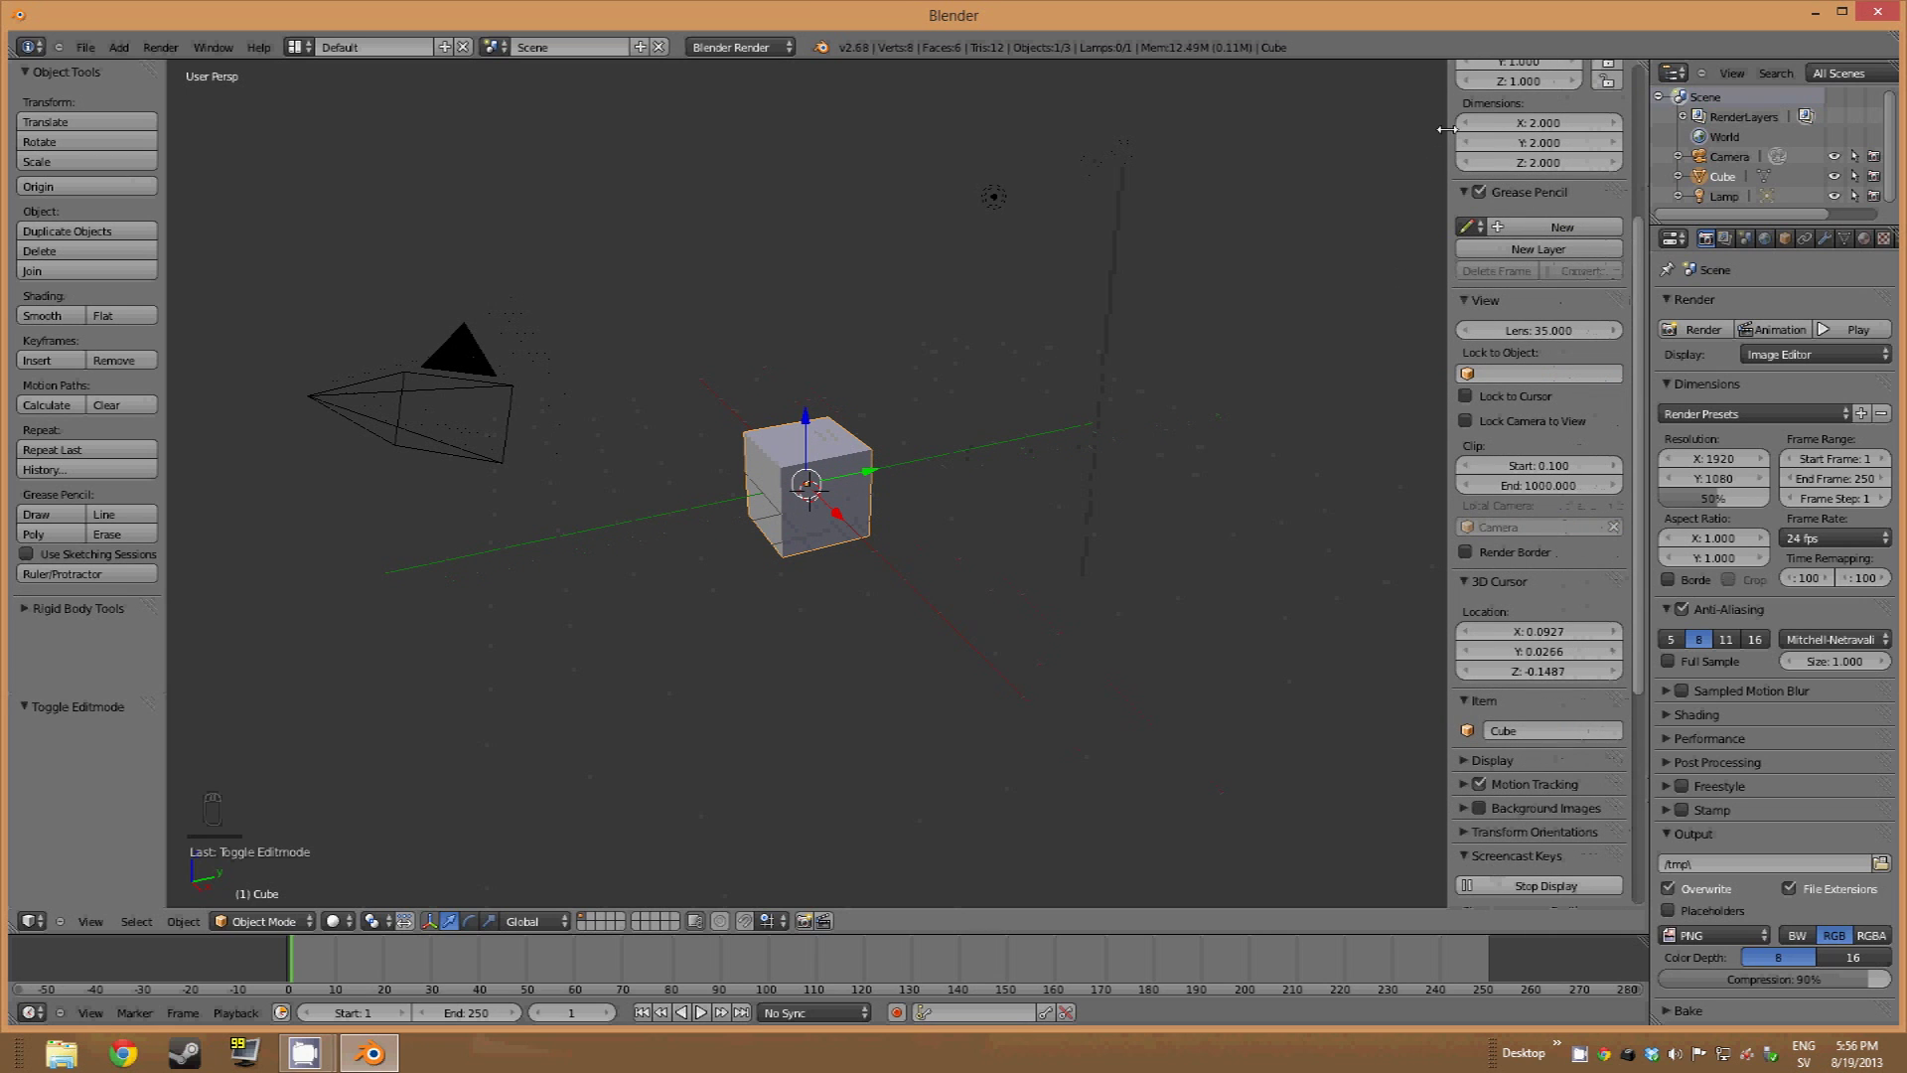
pyautogui.press('n')
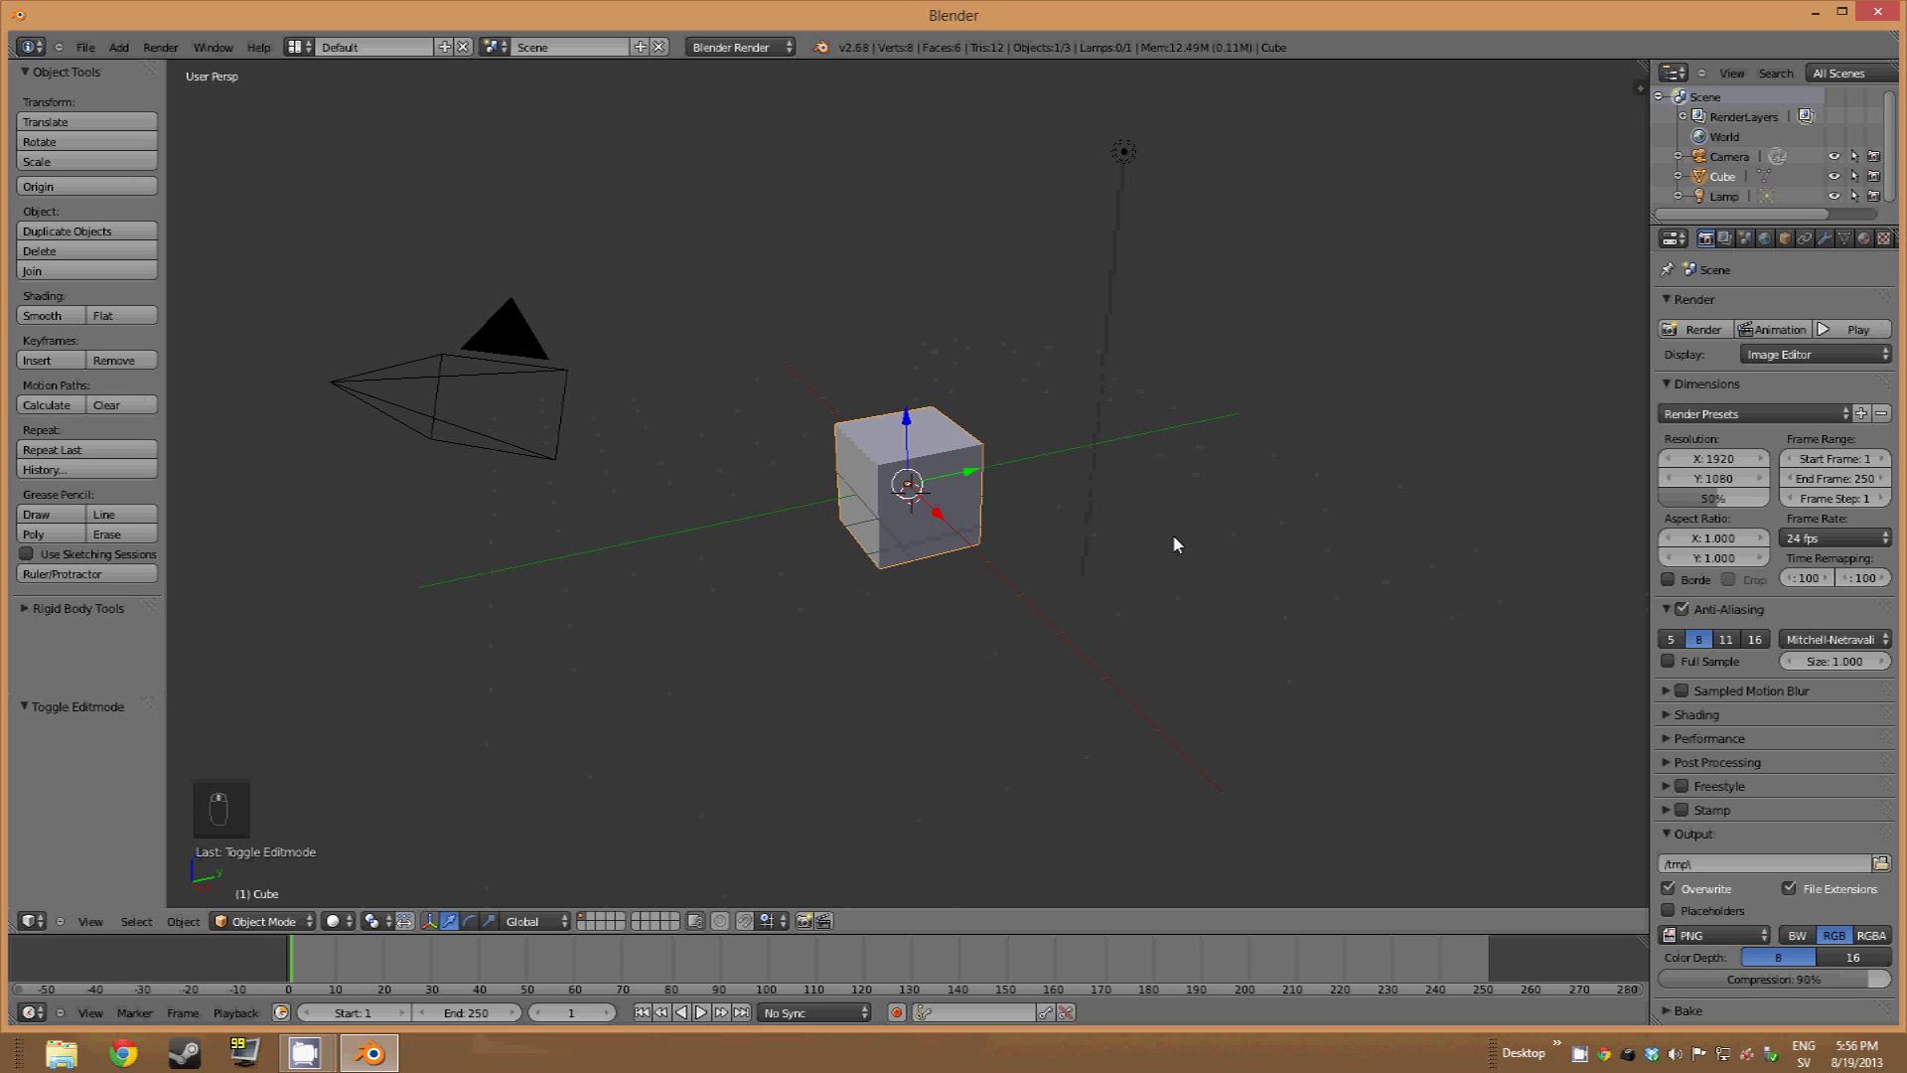
# Orbit and zoom the view around the cube
pyautogui.moveTo(1174, 544); pyautogui.dragTo(763, 535, button='middle')
pyautogui.scroll(2, 763, 536)
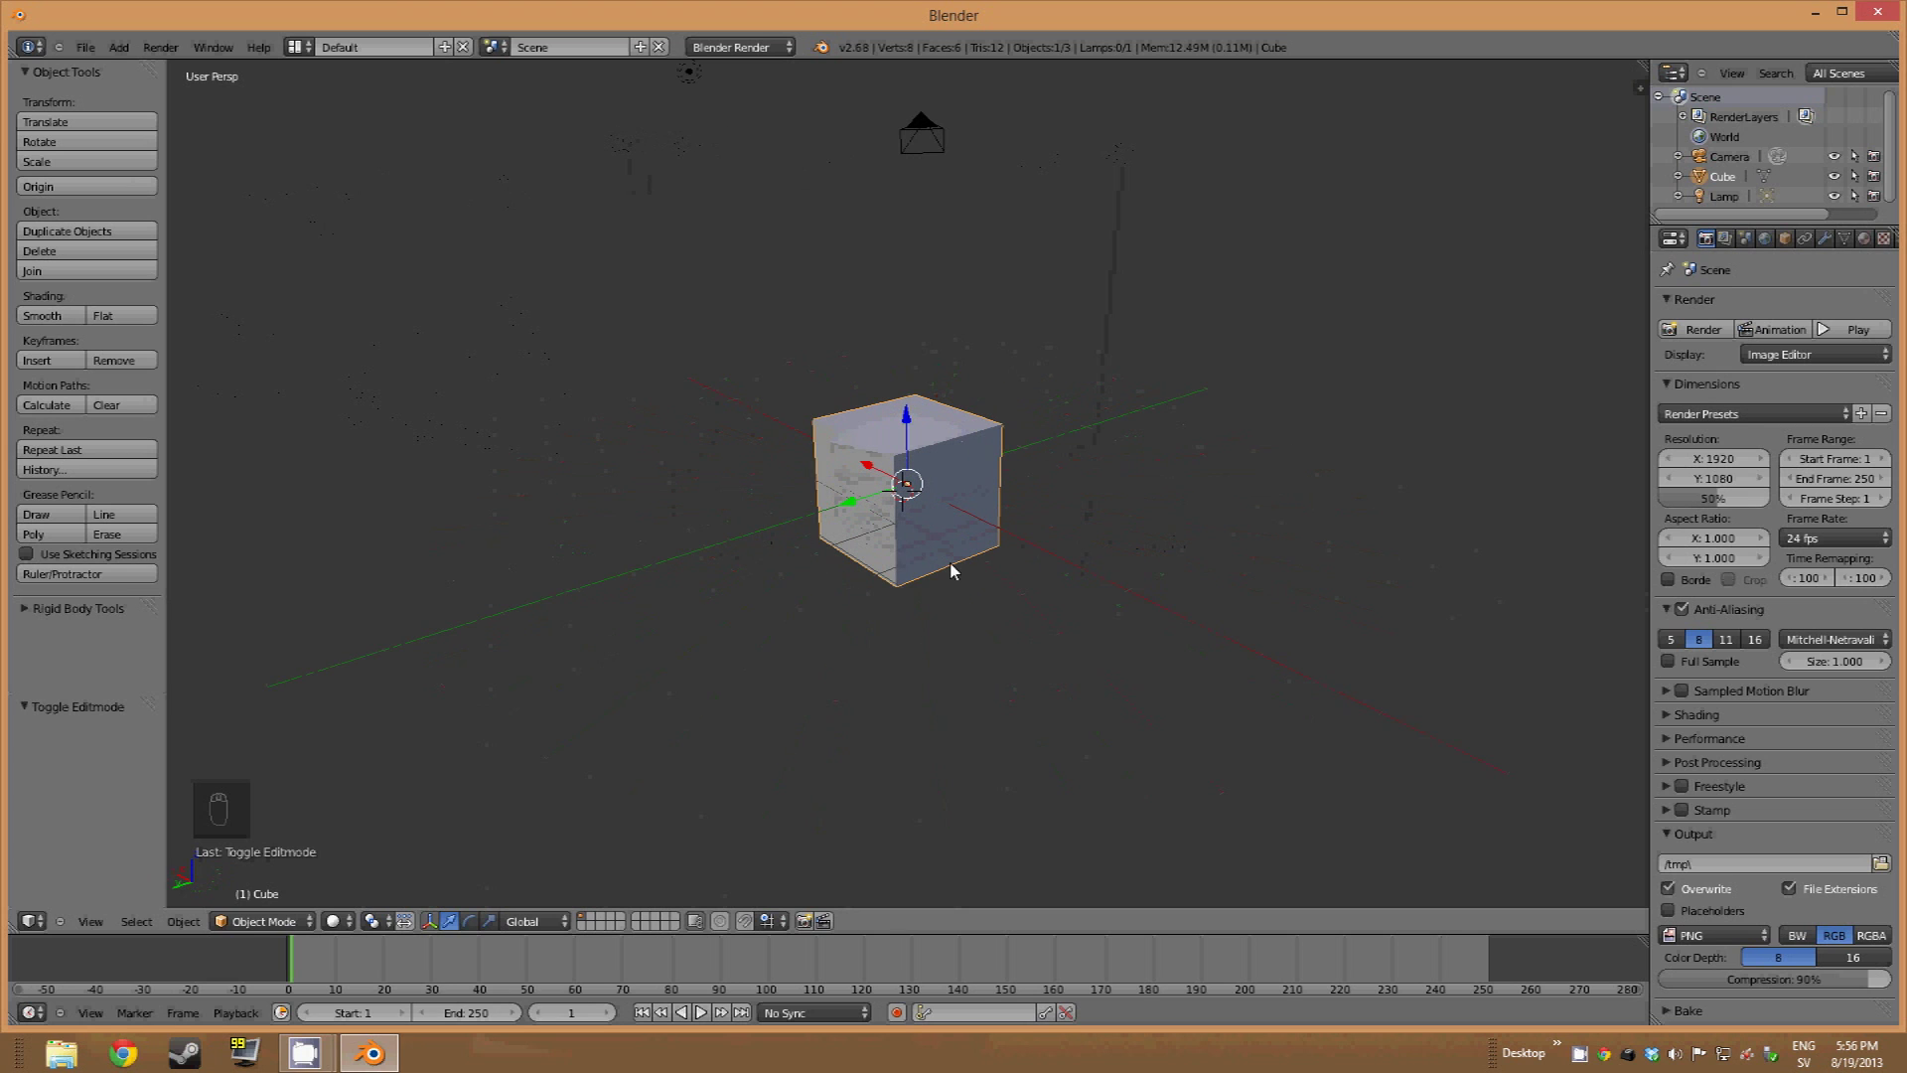
pyautogui.scroll(5, 950, 569)
pyautogui.scroll(-8, 950, 569)
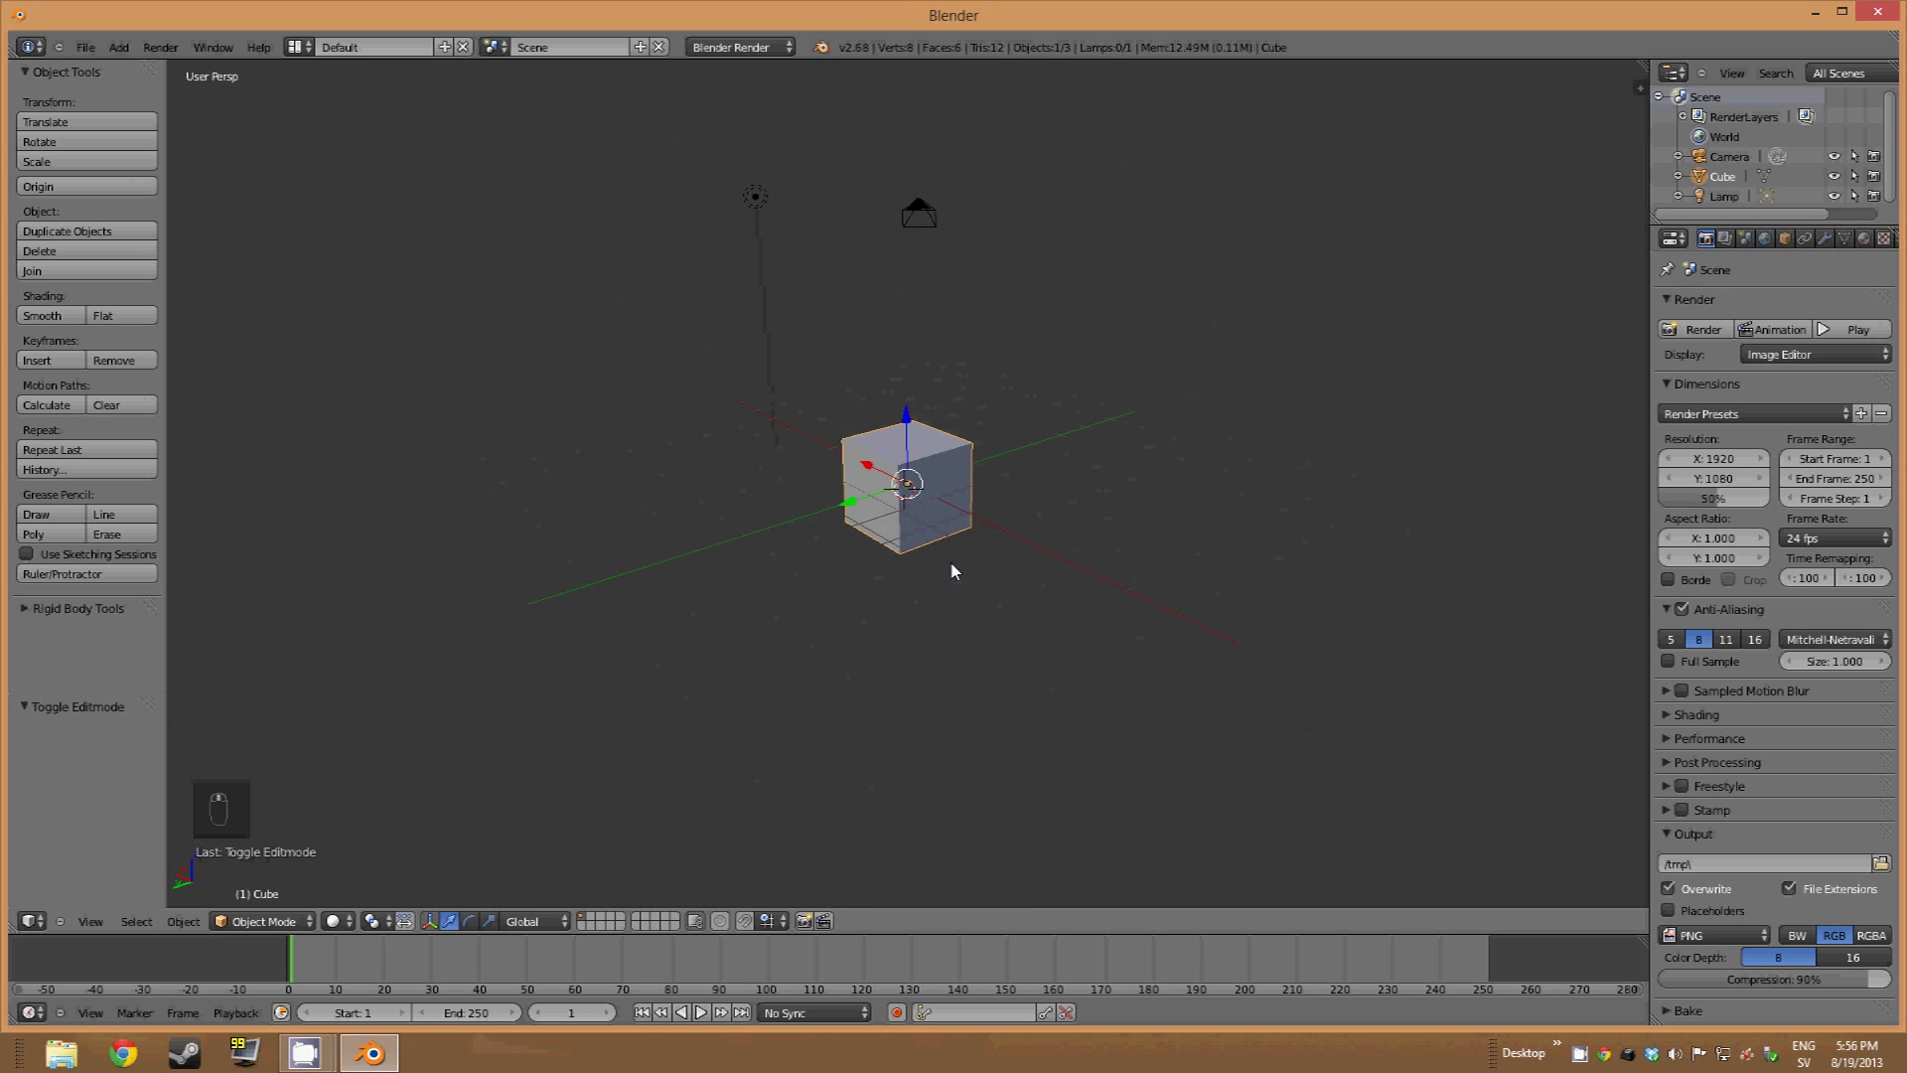
pyautogui.scroll(3, 951, 563)
pyautogui.scroll(-3, 958, 545)
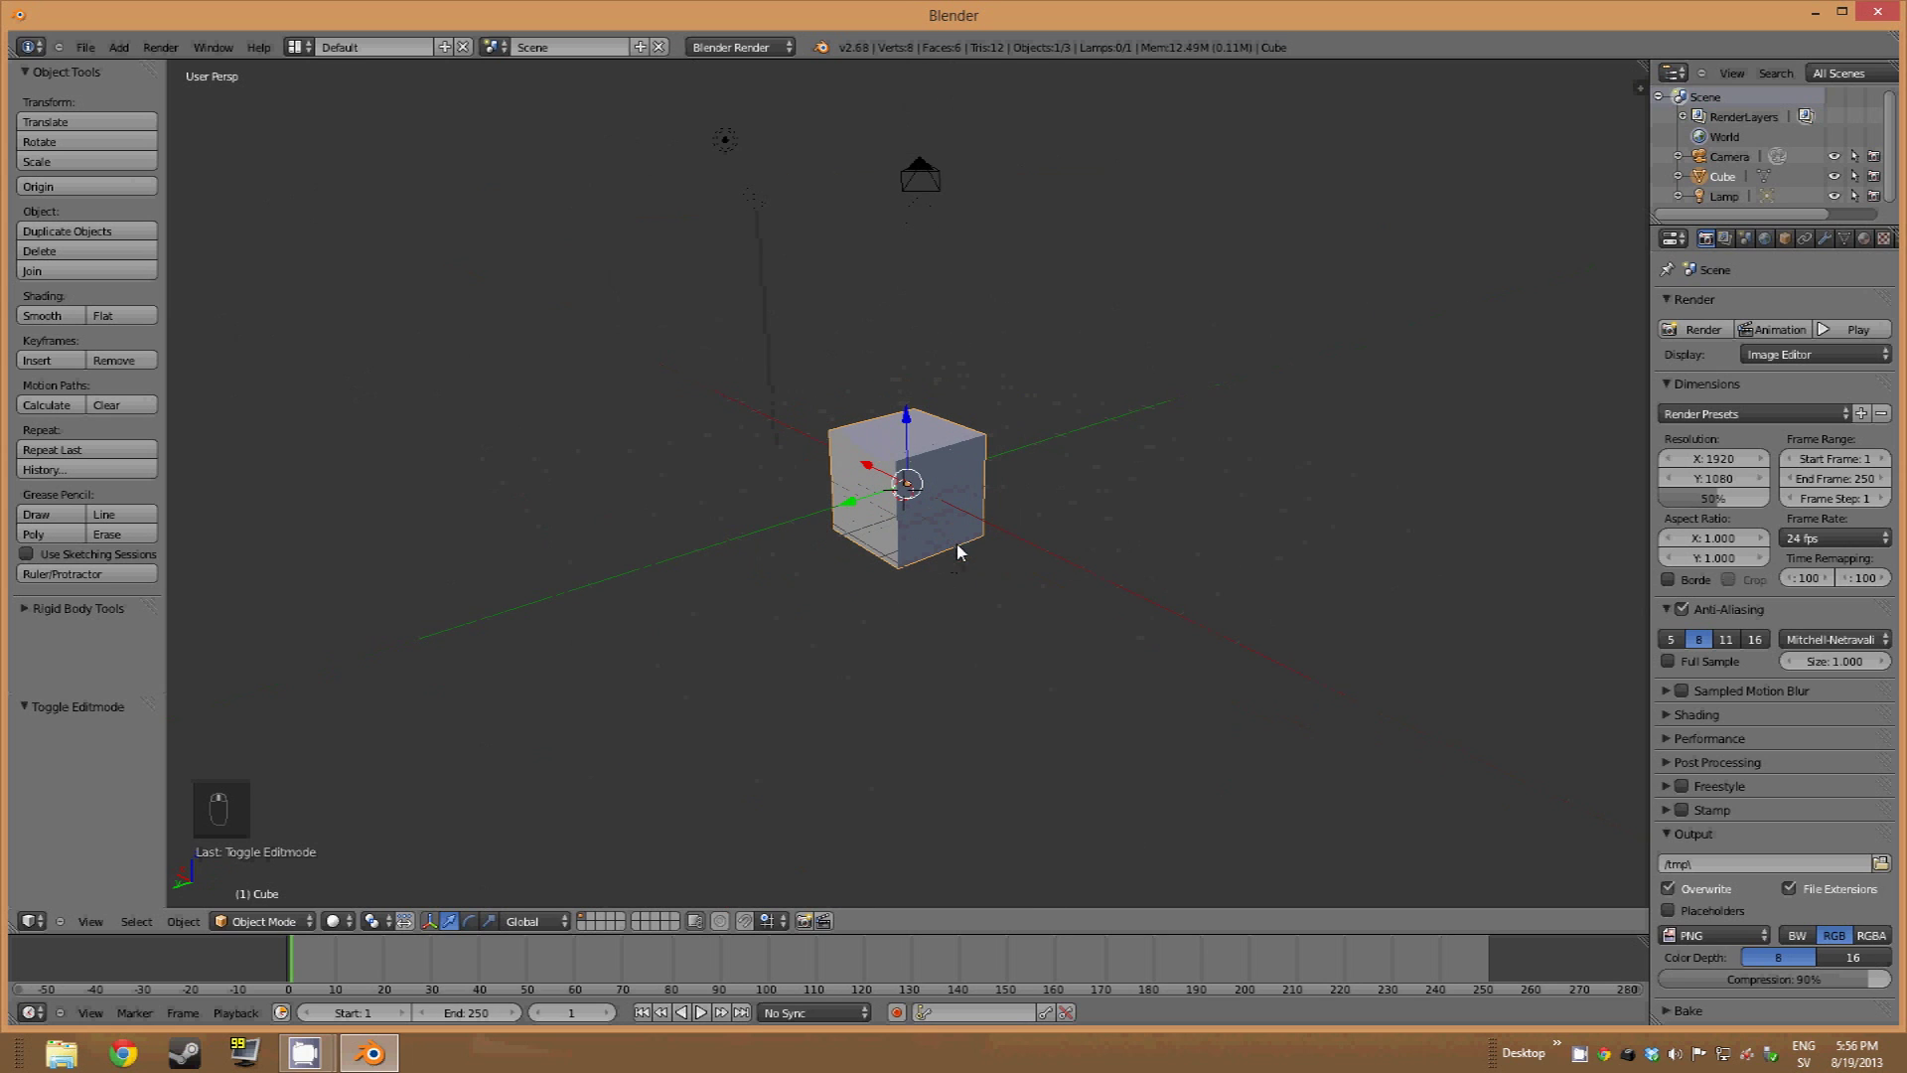
pyautogui.scroll(1, 993, 546)
pyautogui.moveTo(885, 566); pyautogui.dragTo(808, 566, button='middle')
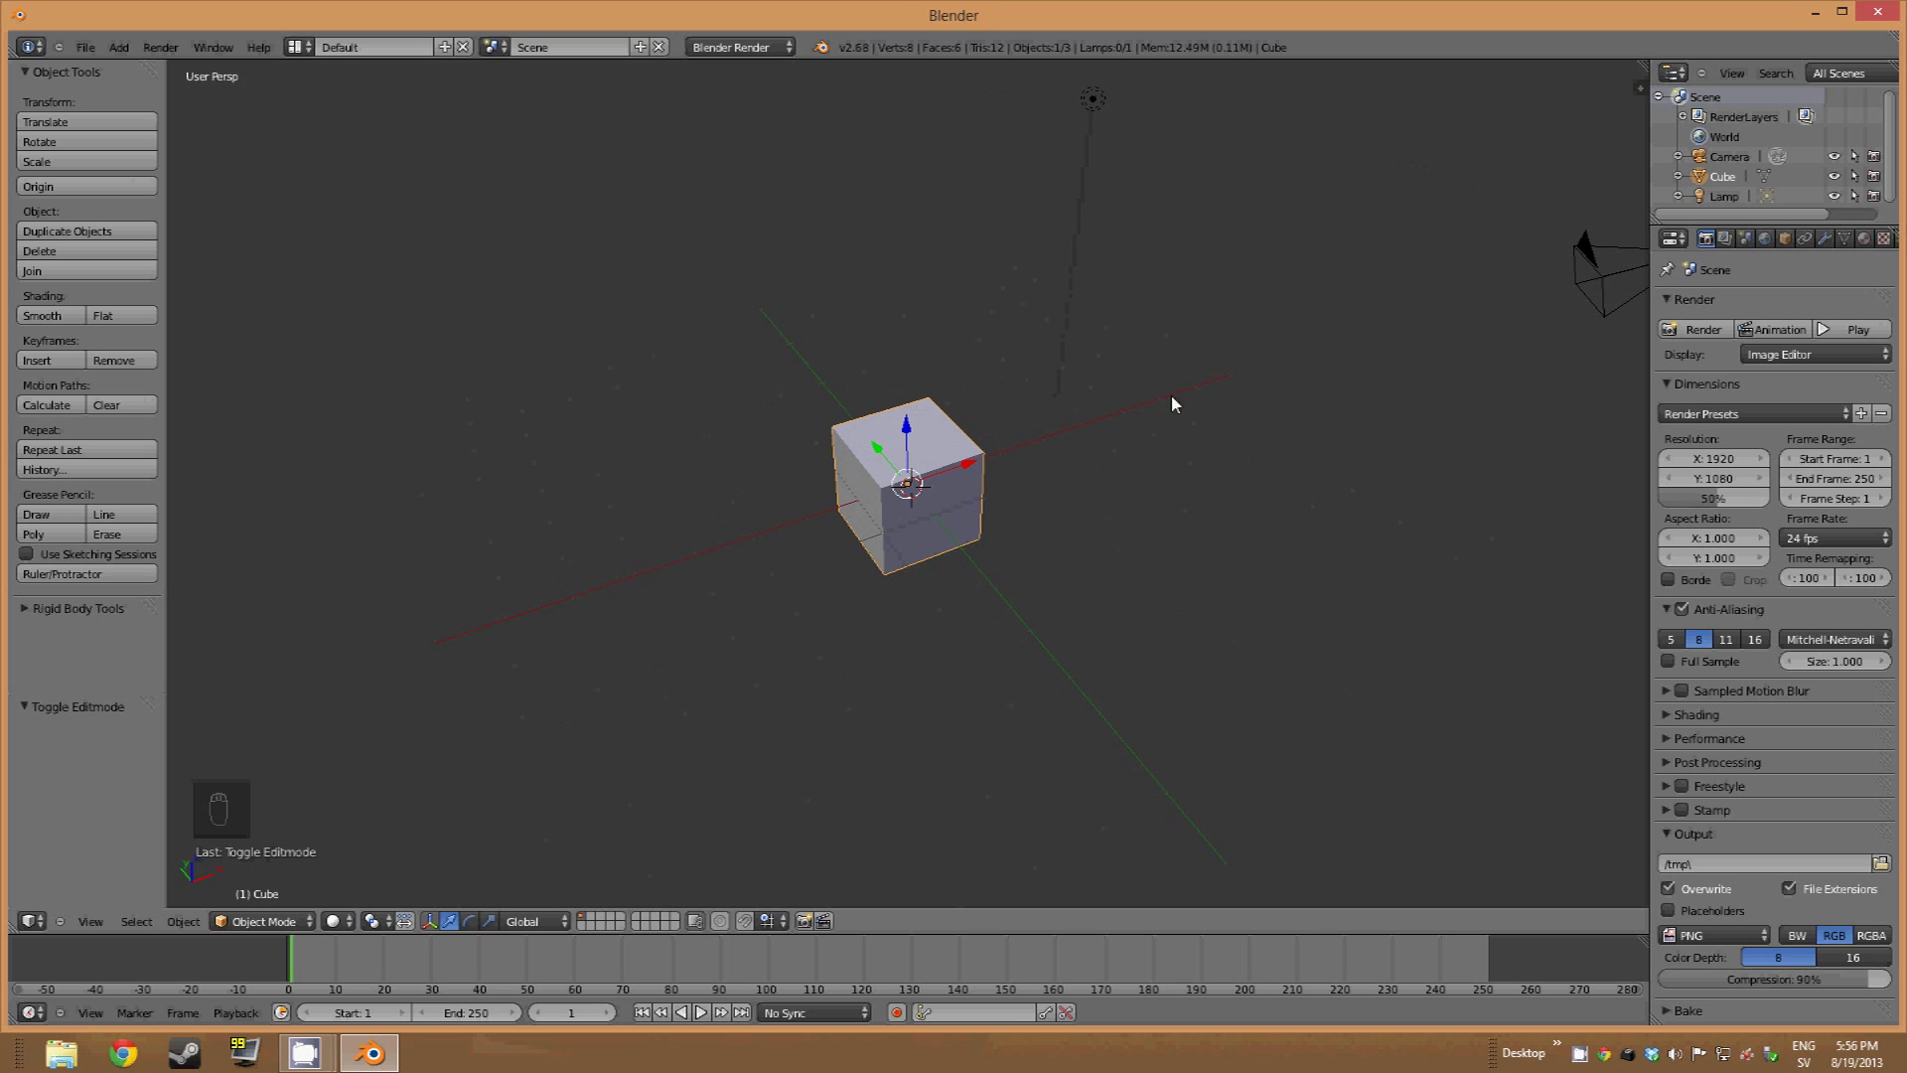
# Select the camera, then orbit and pan the view around the scene
pyautogui.rightClick(1571, 246)
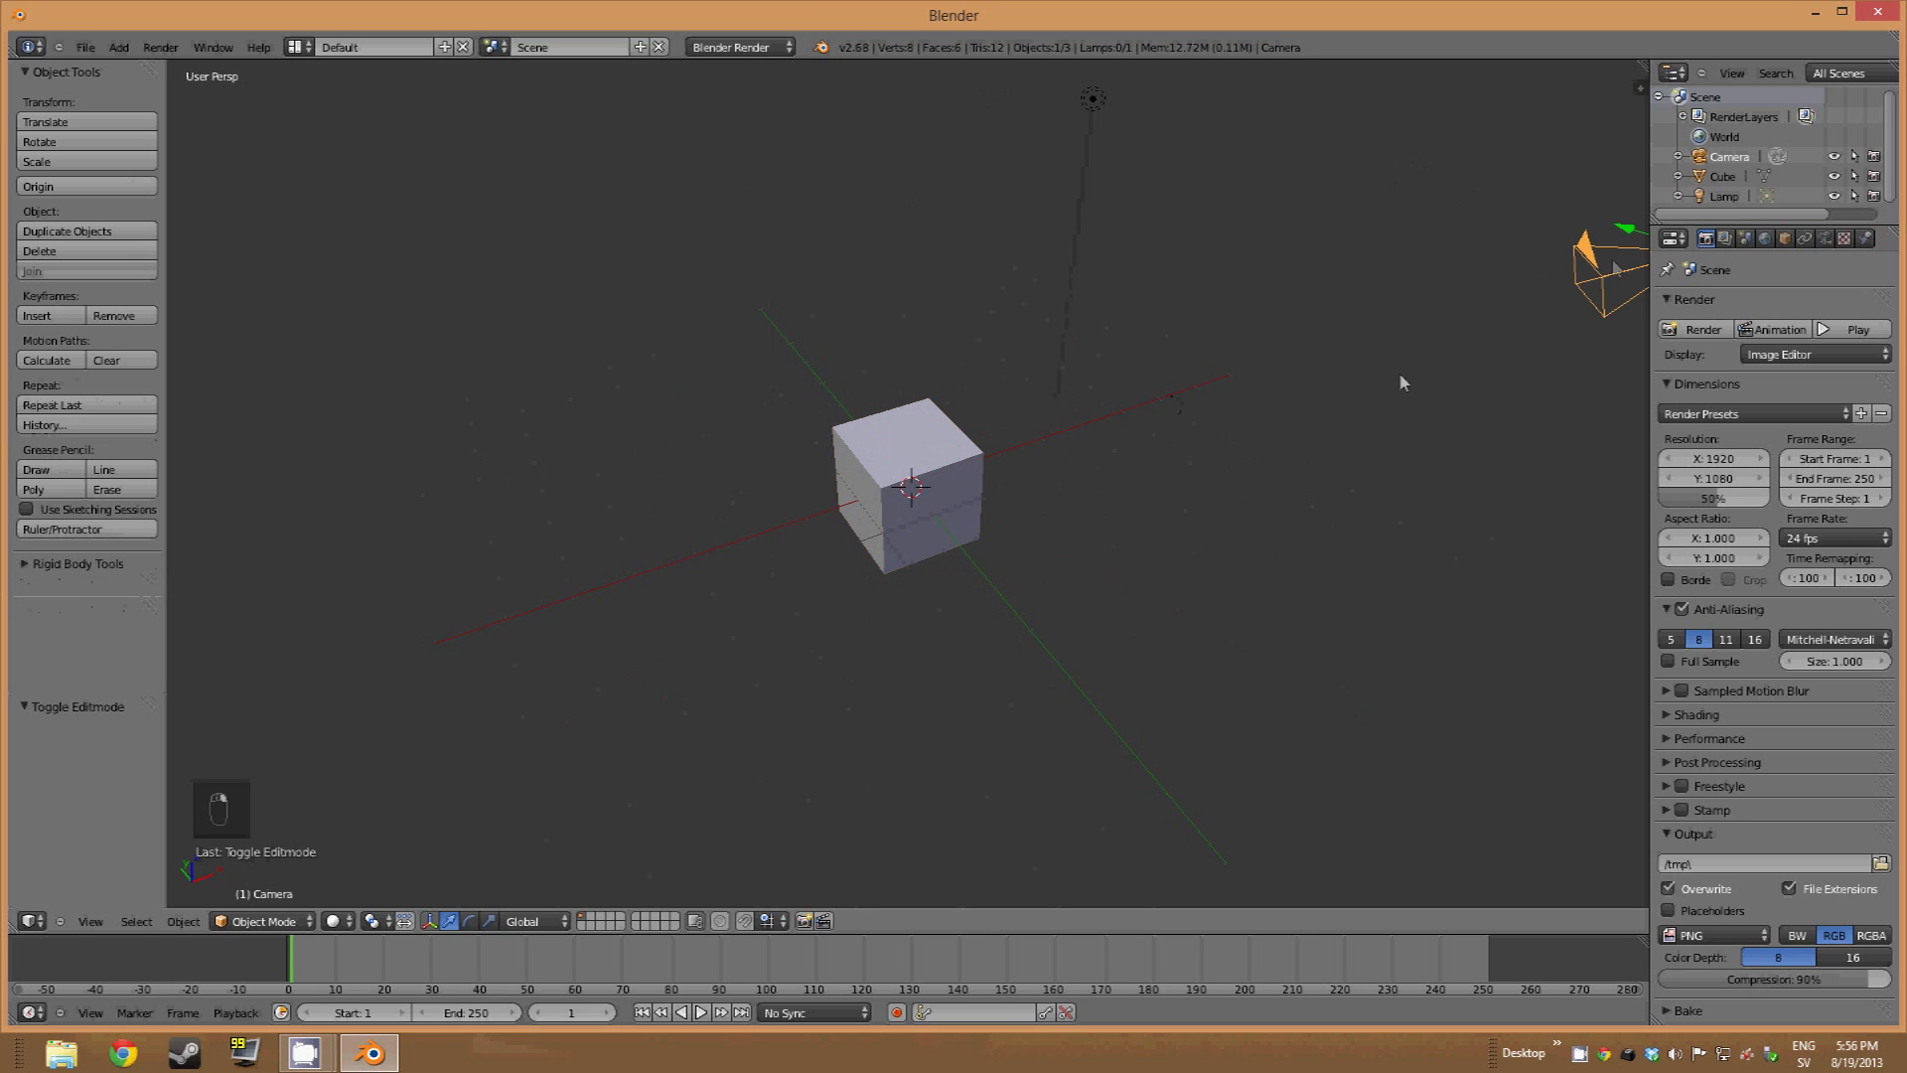
pyautogui.moveTo(1398, 372); pyautogui.dragTo(1277, 331, button='middle')
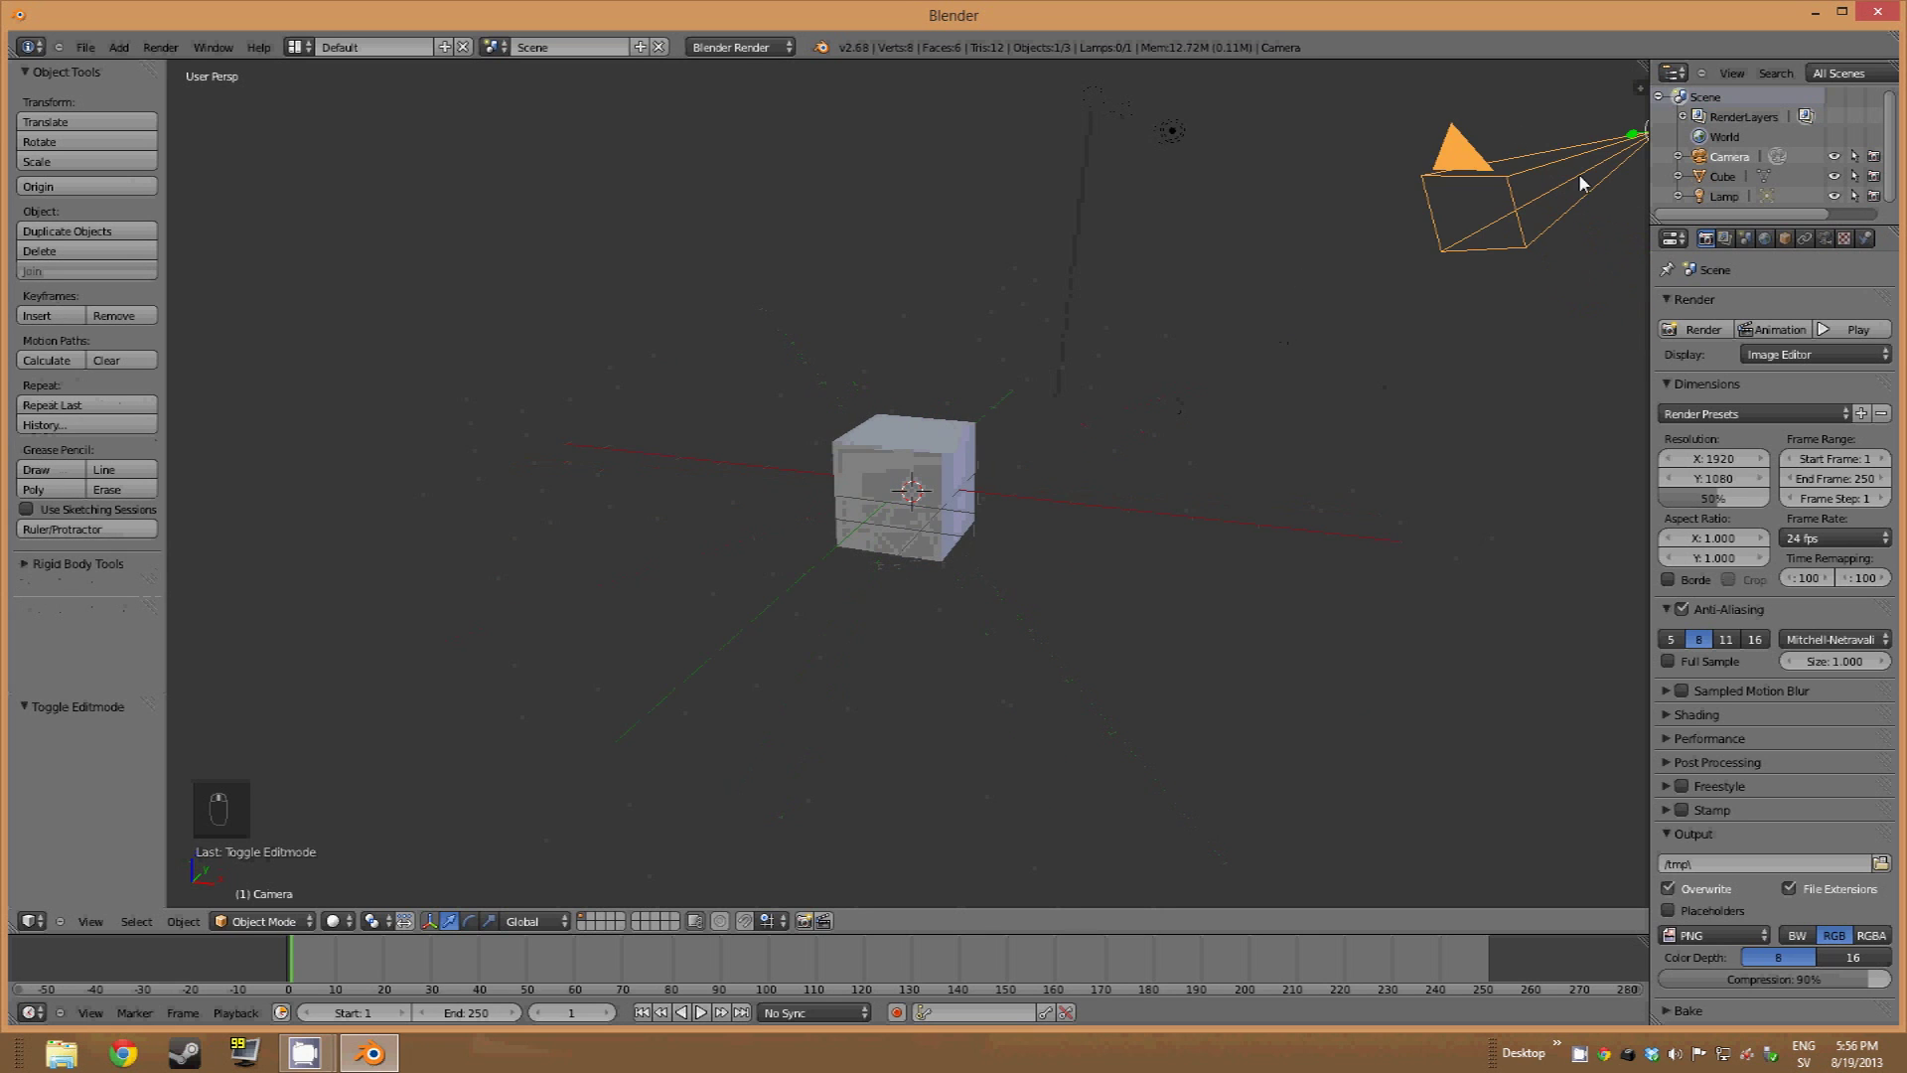
pyautogui.moveTo(999, 481); pyautogui.dragTo(1149, 477, button='middle')
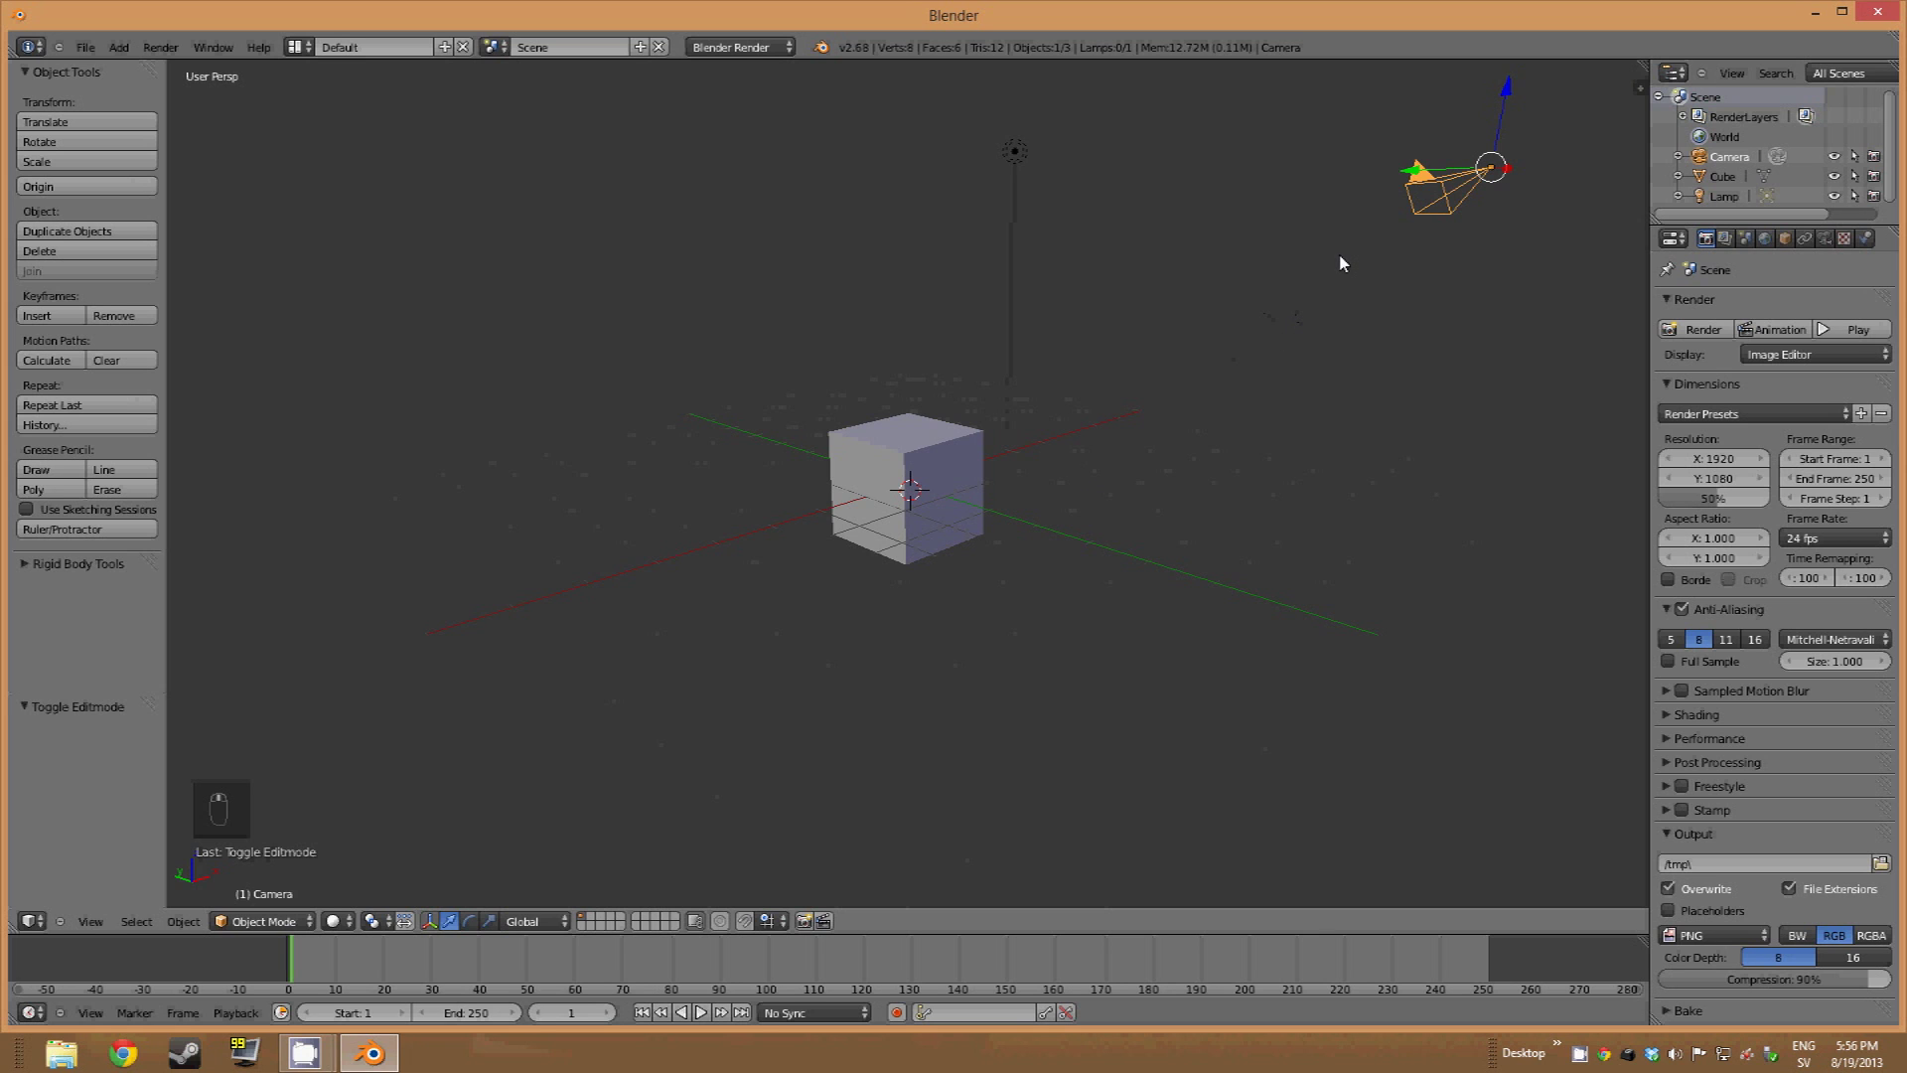
pyautogui.keyDown('shift'); pyautogui.moveTo(1341, 263); pyautogui.dragTo(902, 464, button='middle'); pyautogui.keyUp('shift')
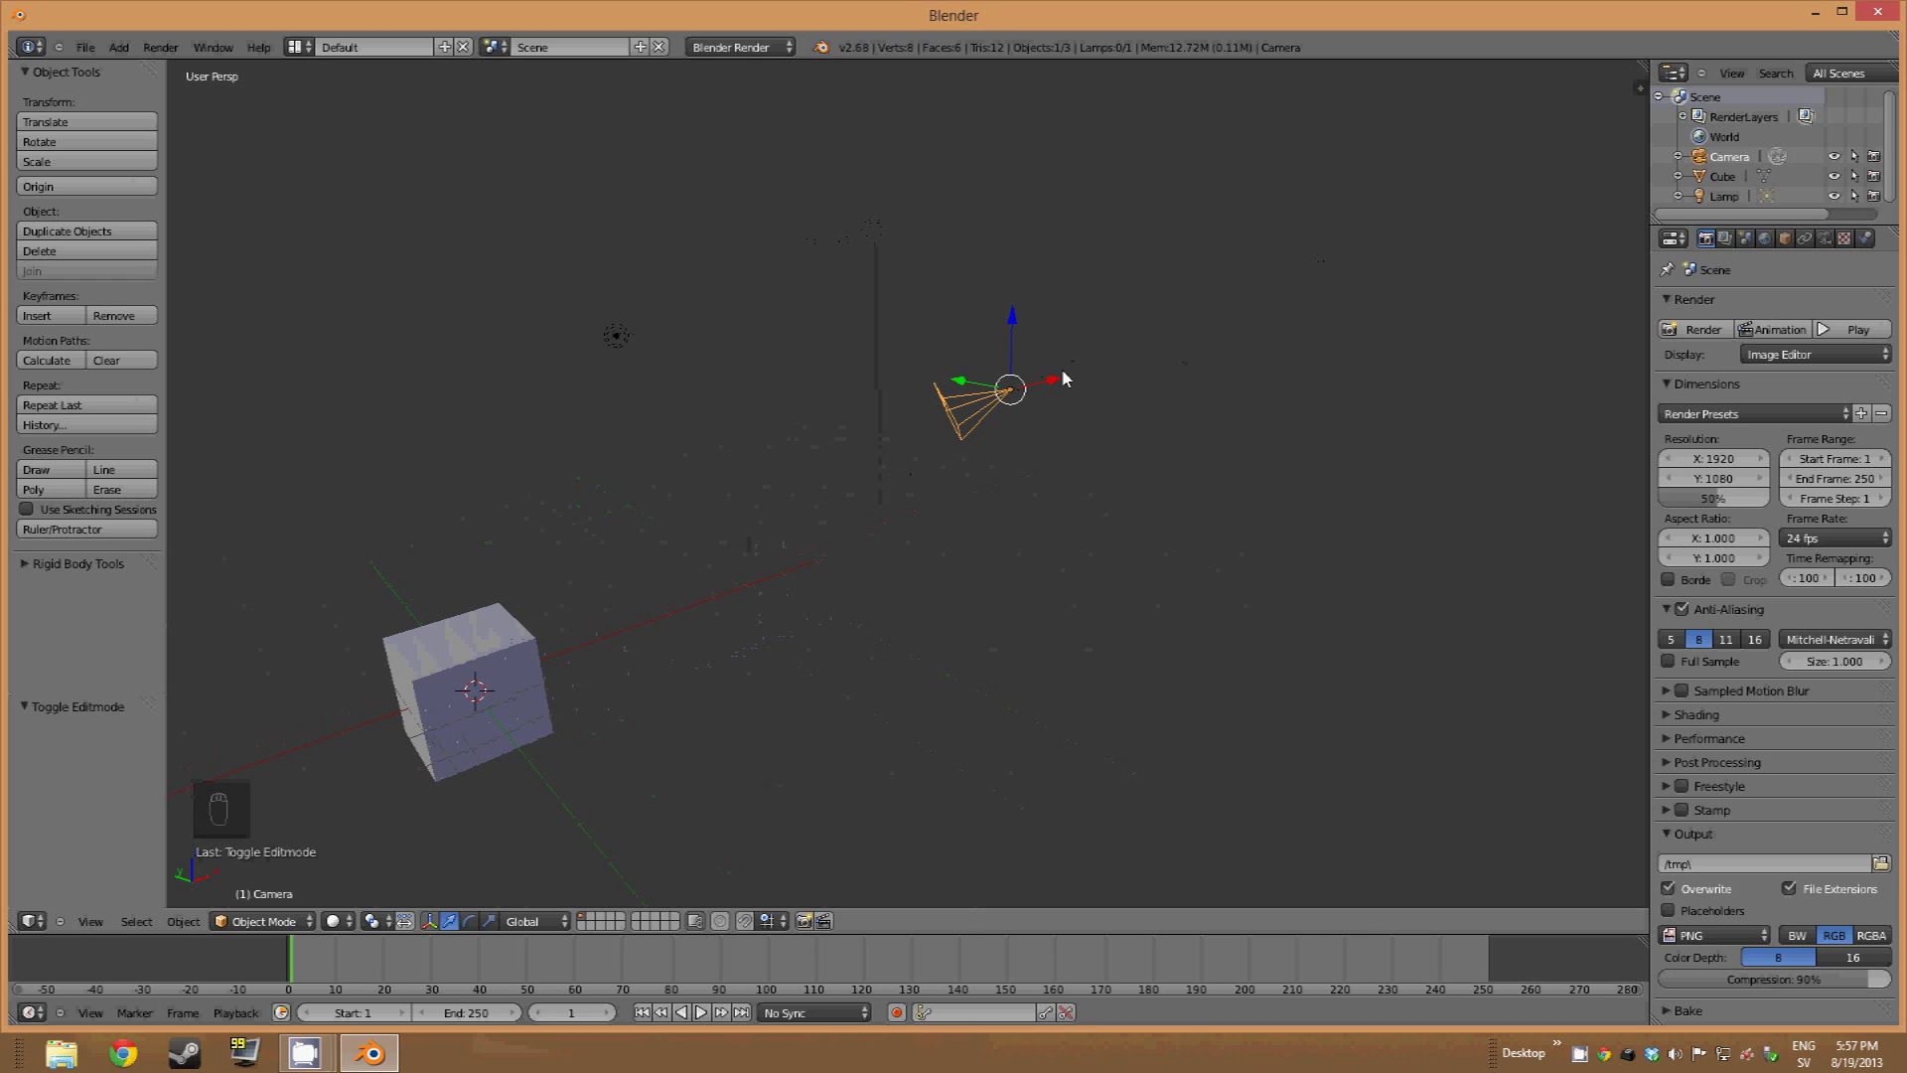
pyautogui.moveTo(1063, 384); pyautogui.dragTo(890, 500, button='middle')
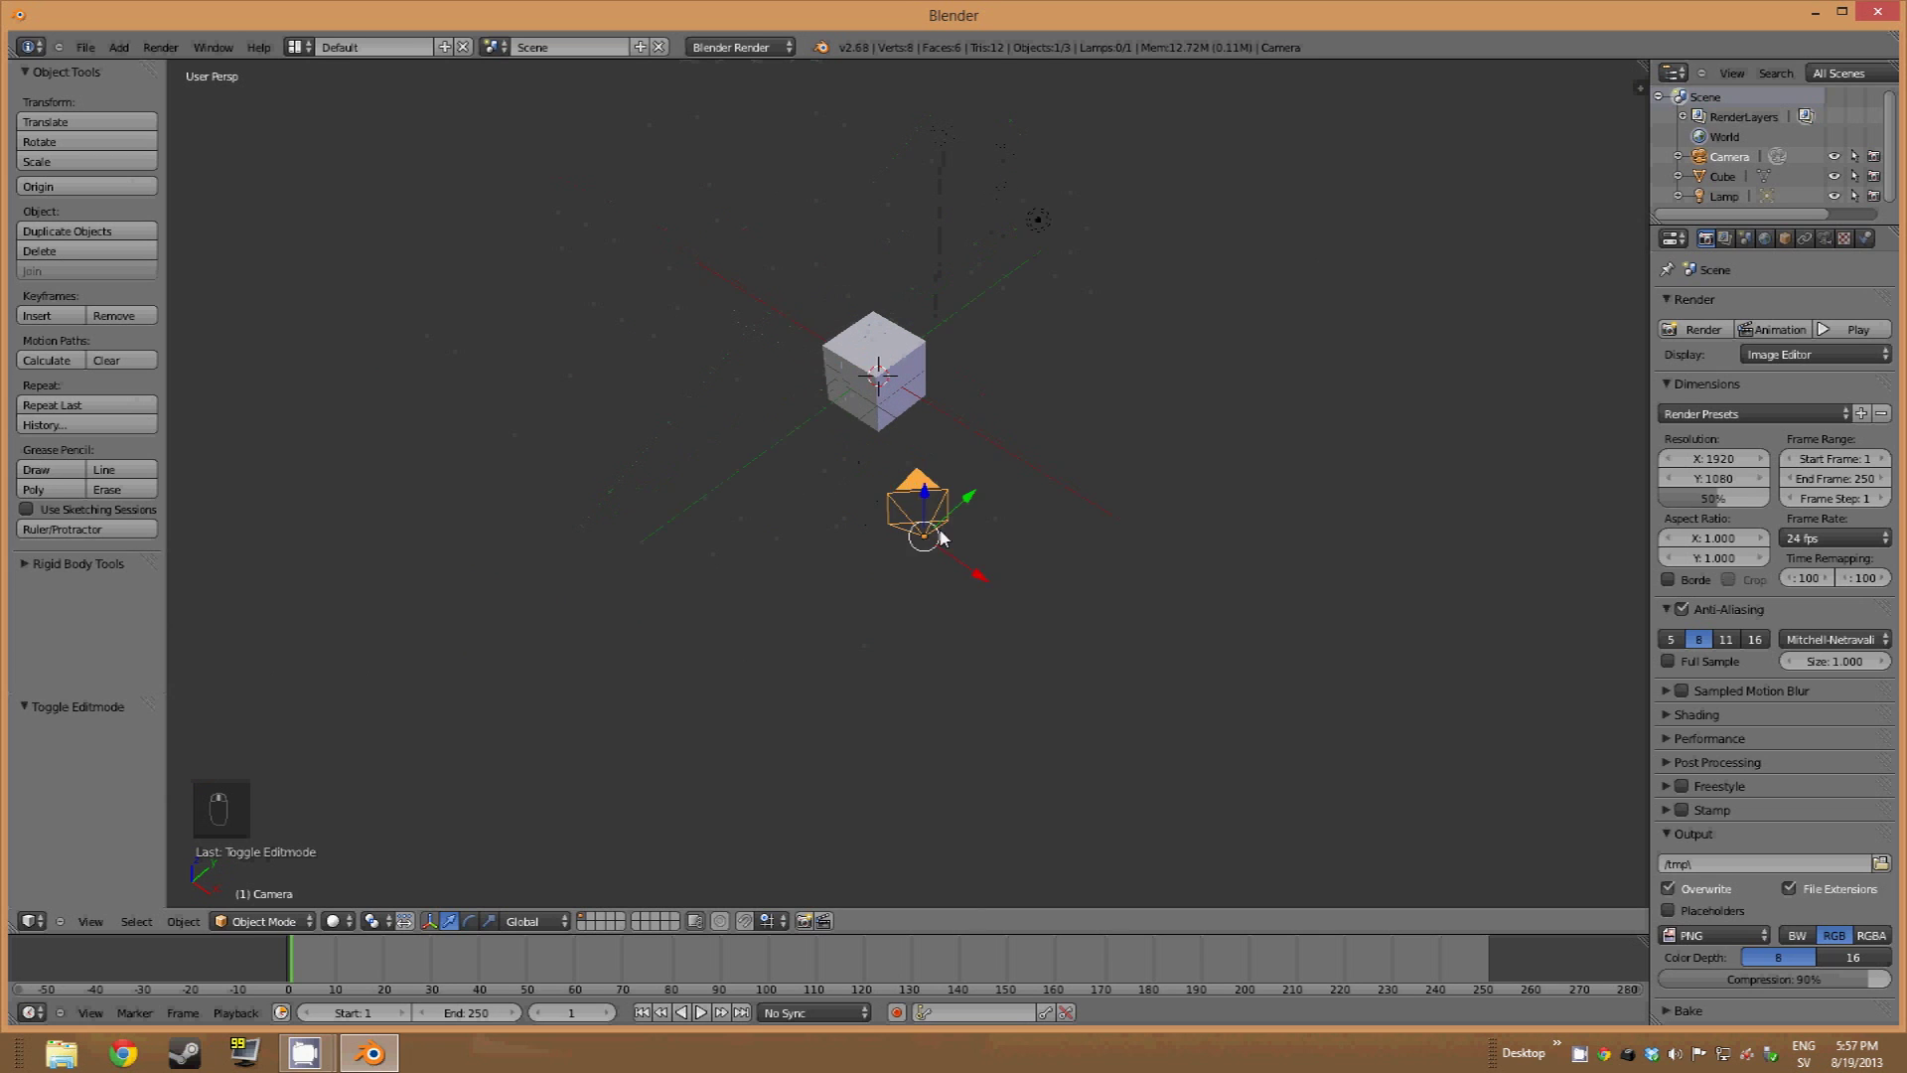
pyautogui.keyDown('shift'); pyautogui.moveTo(939, 537); pyautogui.dragTo(982, 481, button='middle'); pyautogui.keyUp('shift')
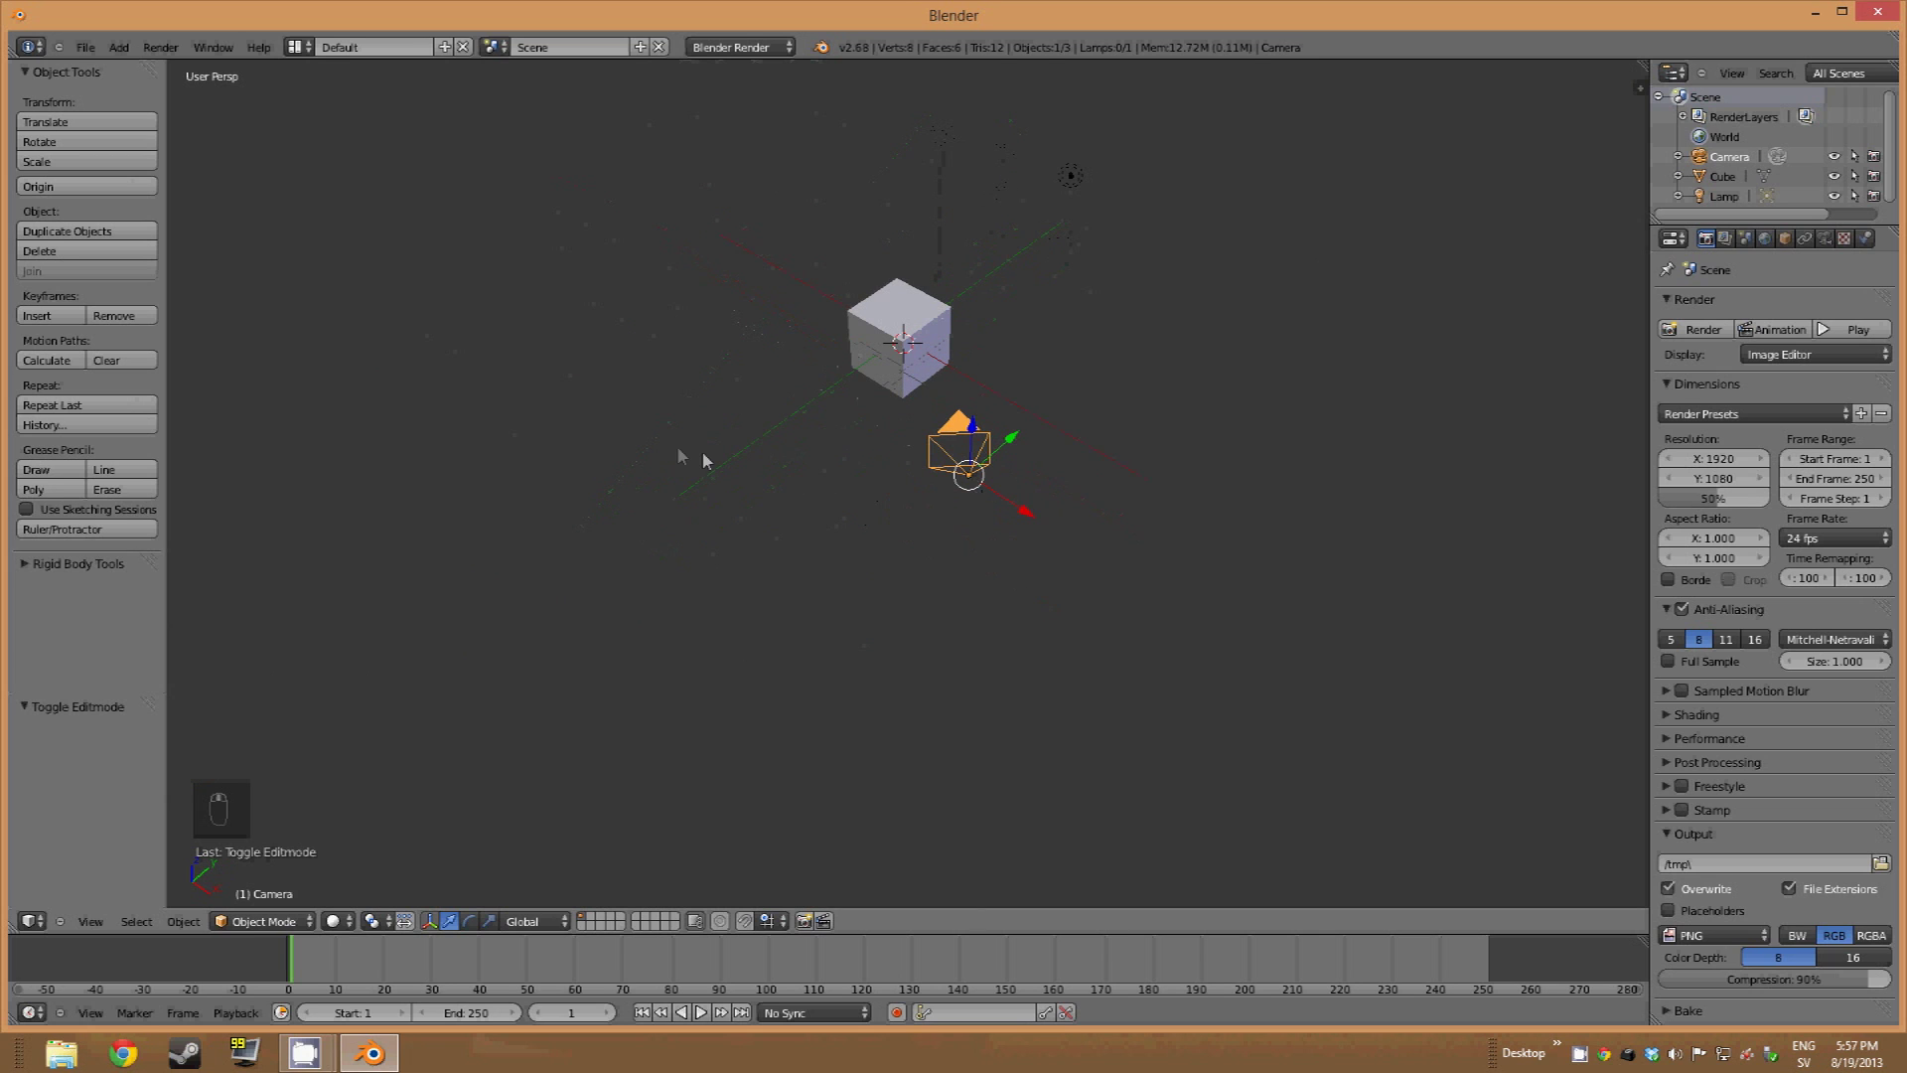
pyautogui.moveTo(771, 460); pyautogui.dragTo(885, 340, button='middle')
# Orbit and zoom out until the camera sits beside the cube near the centre
pyautogui.moveTo(684, 623)
pyautogui.keyDown('shift'); pyautogui.mouseDown(button='middle')
pyautogui.moveTo(754, 592)
pyautogui.moveTo(668, 647)
pyautogui.mouseUp(button='middle'); pyautogui.keyUp('shift')
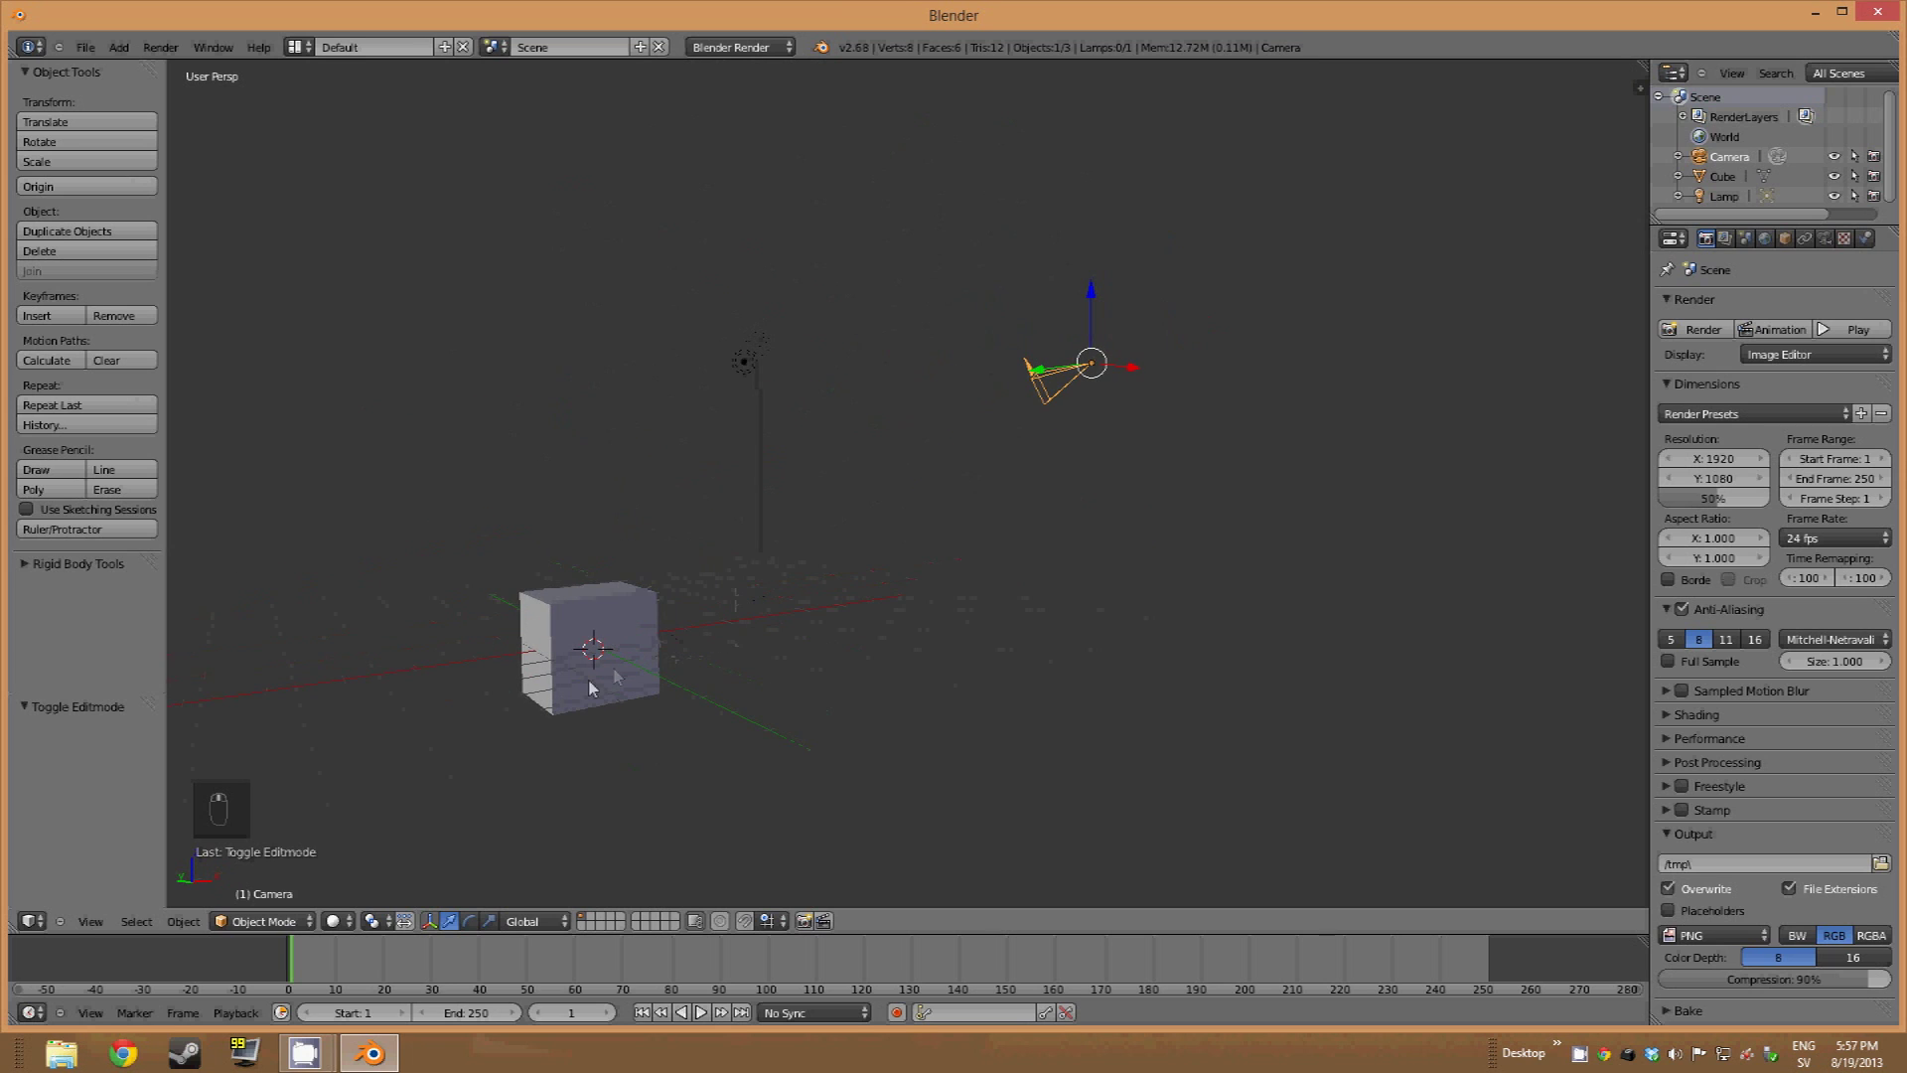
pyautogui.keyDown('shift'); pyautogui.moveTo(536, 711); pyautogui.dragTo(518, 703, button='middle'); pyautogui.keyUp('shift')
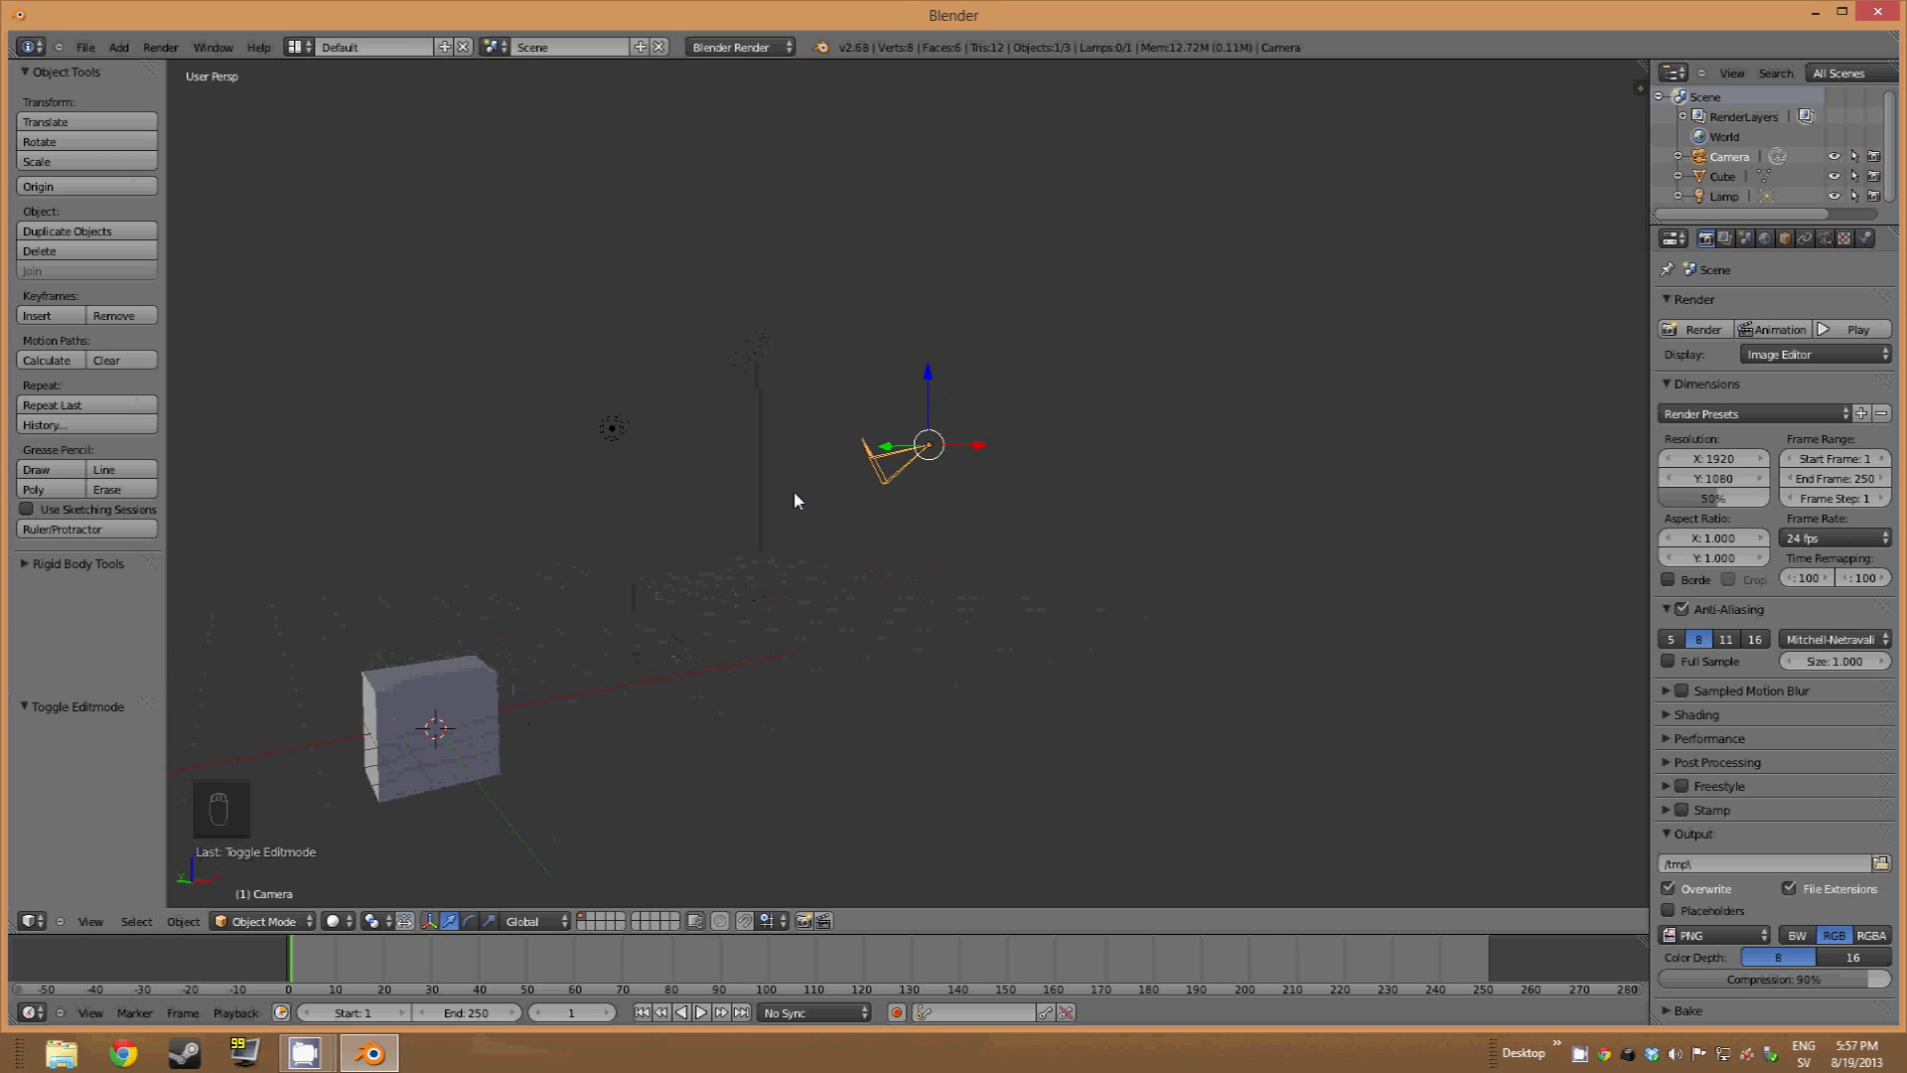
pyautogui.moveTo(930, 538); pyautogui.dragTo(840, 622, button='middle')
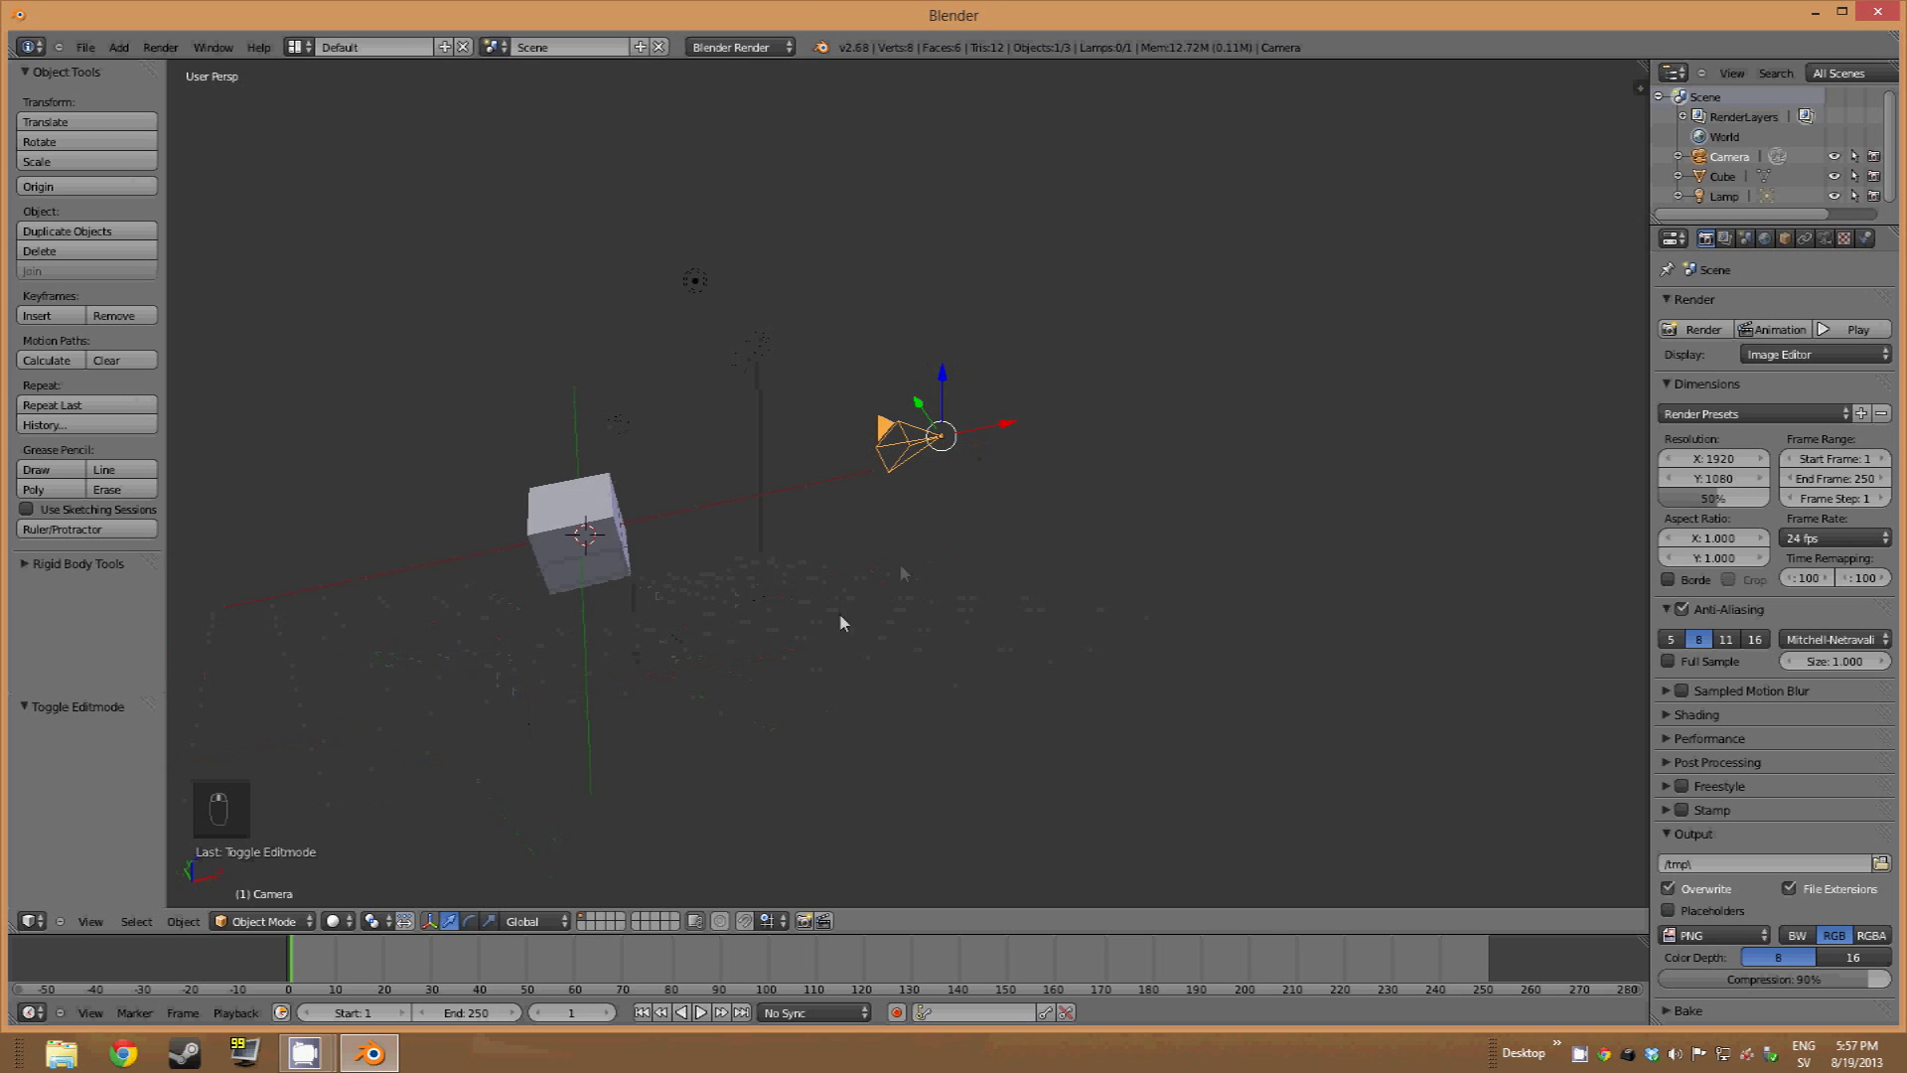
pyautogui.moveTo(666, 592); pyautogui.dragTo(876, 567, button='middle')
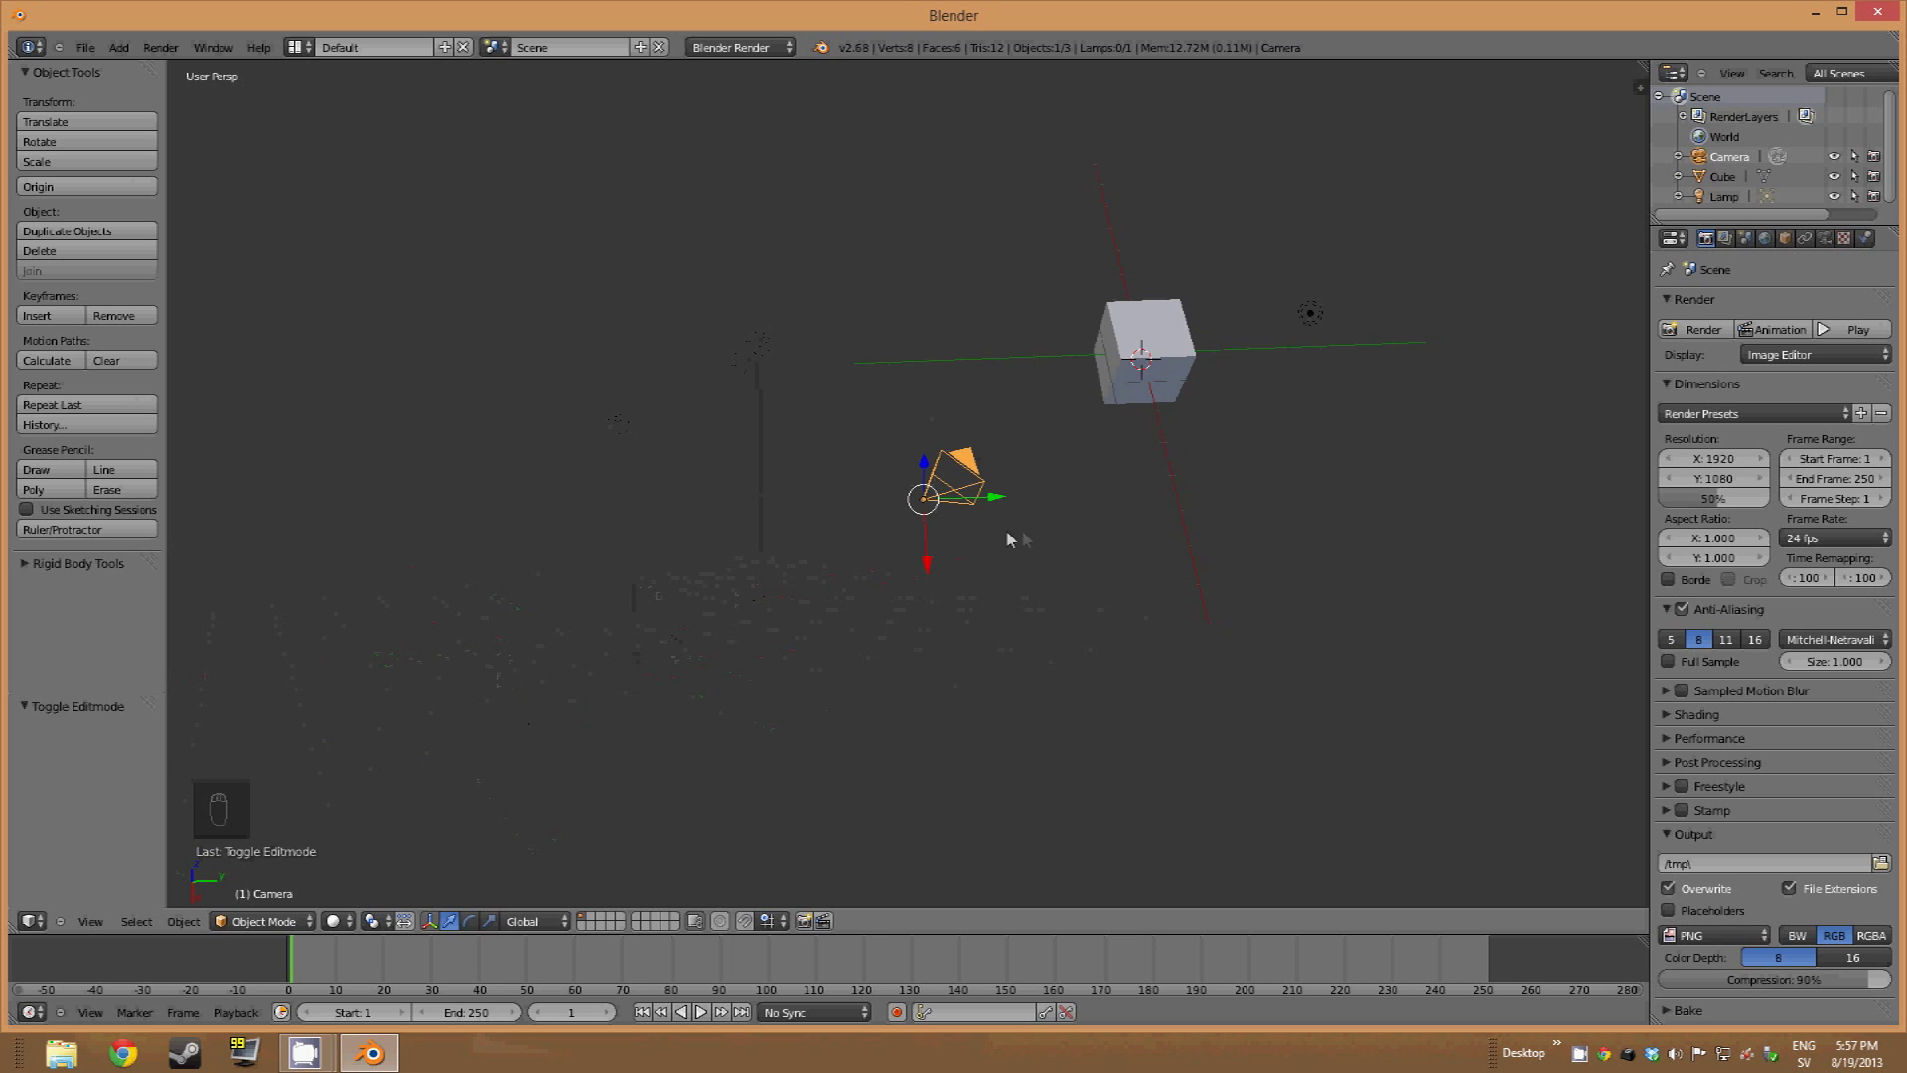
pyautogui.moveTo(1010, 534); pyautogui.dragTo(985, 502, button='middle')
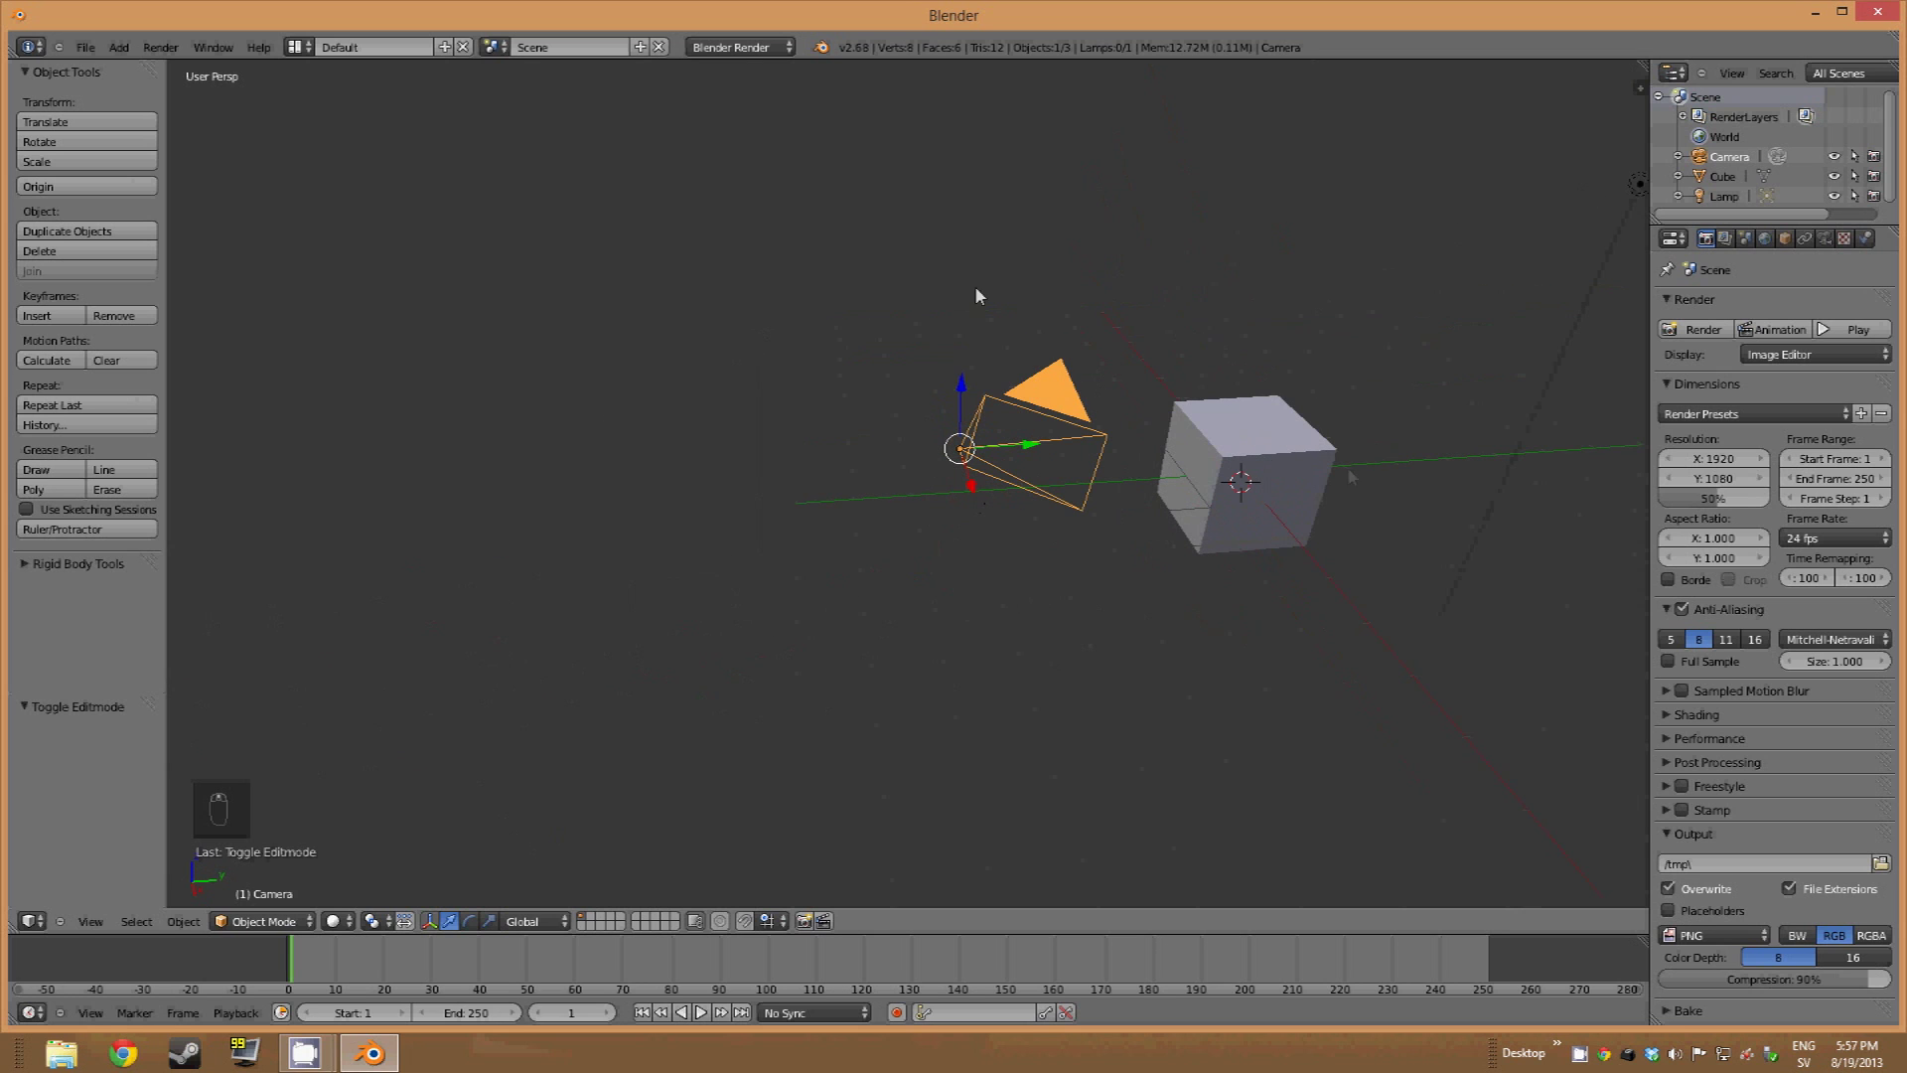
pyautogui.scroll(-2, 906, 449)
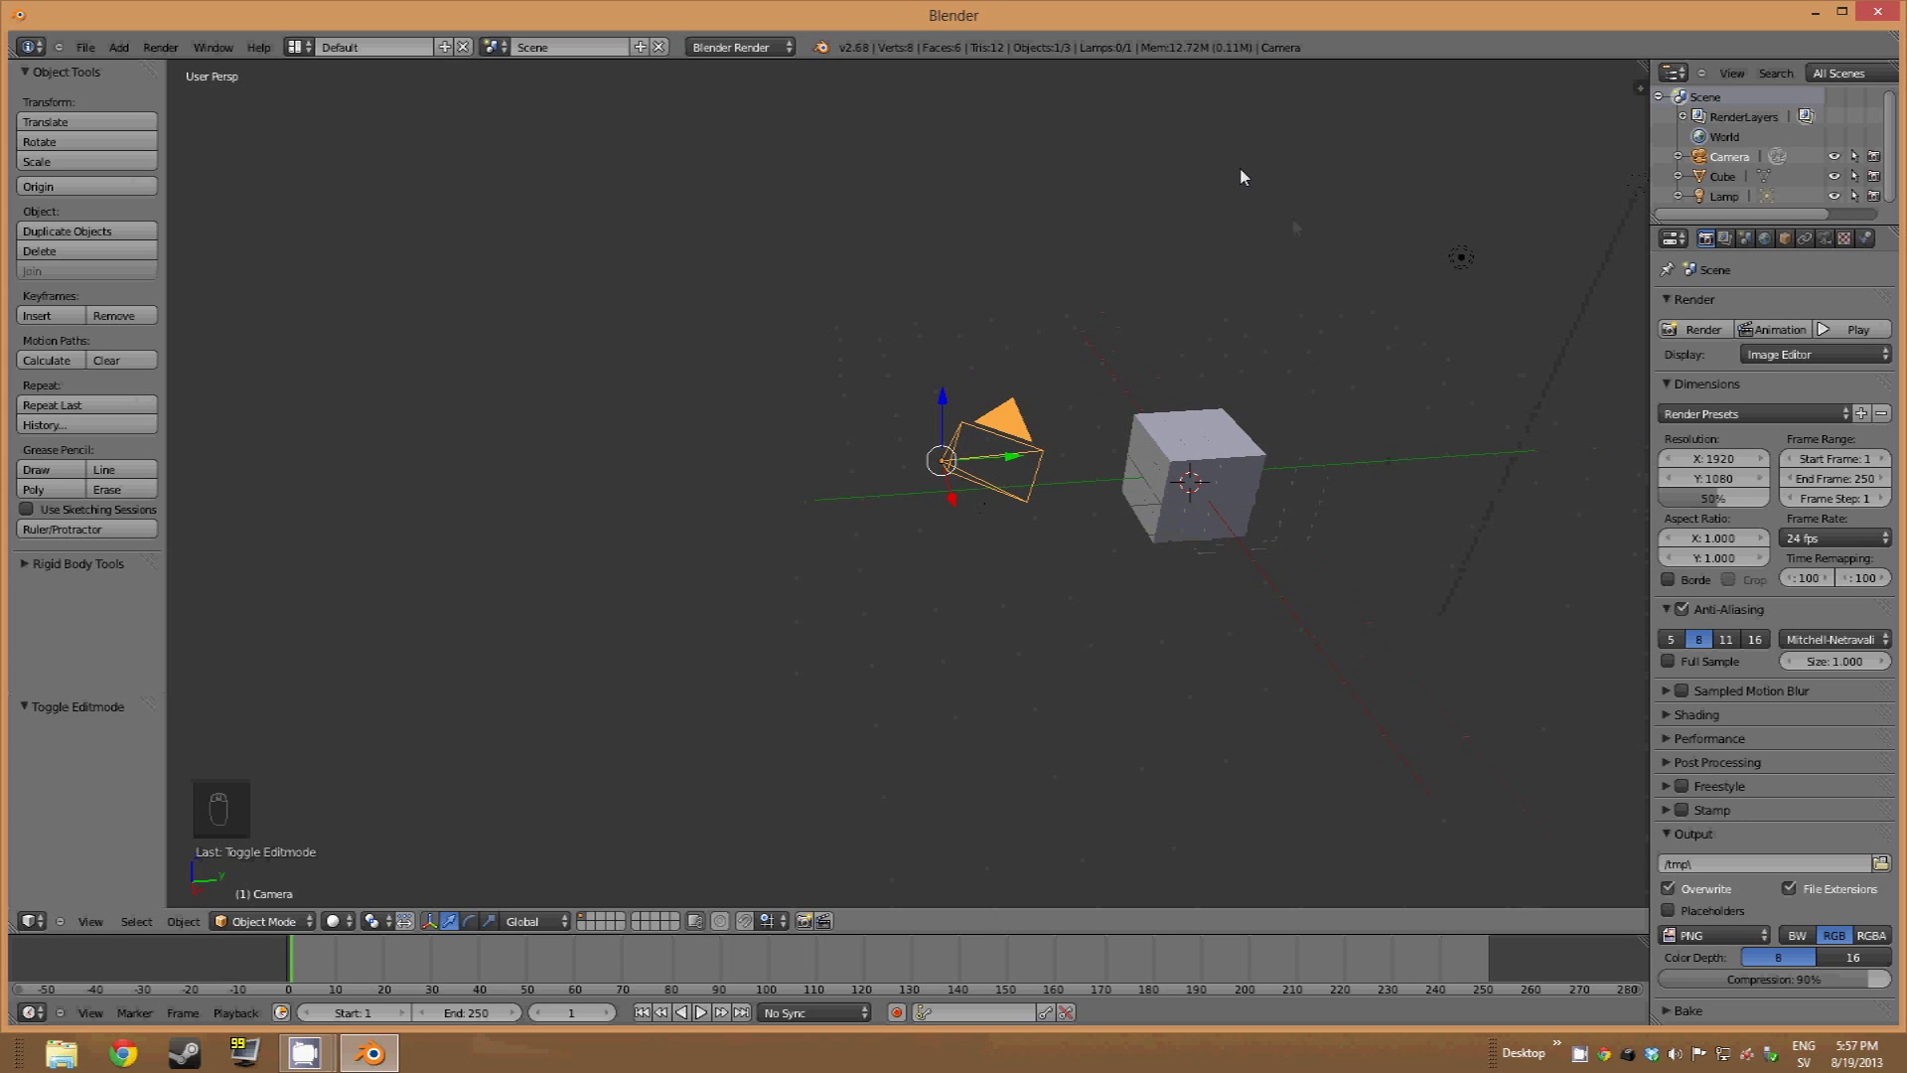
# Select the cube and look through the File and Add menus
pyautogui.rightClick(1187, 500)
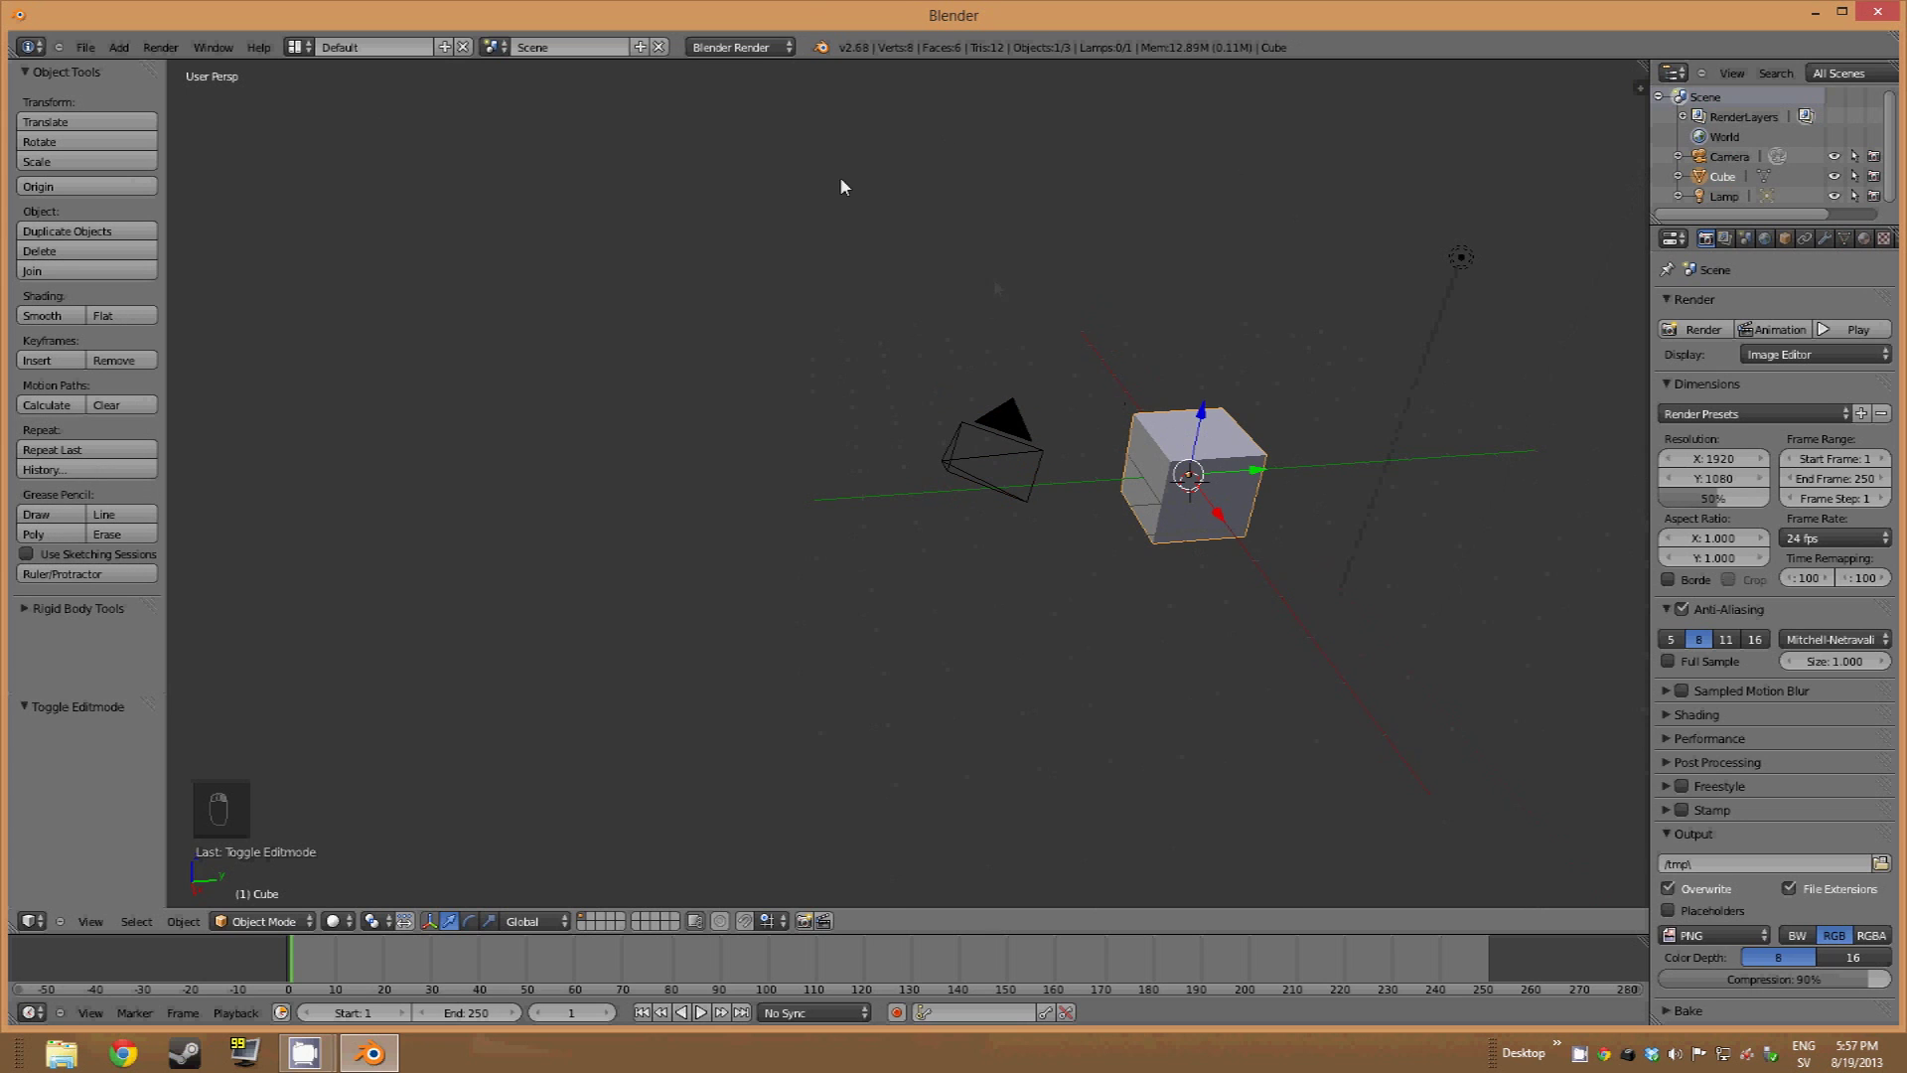
pyautogui.click(85, 48)
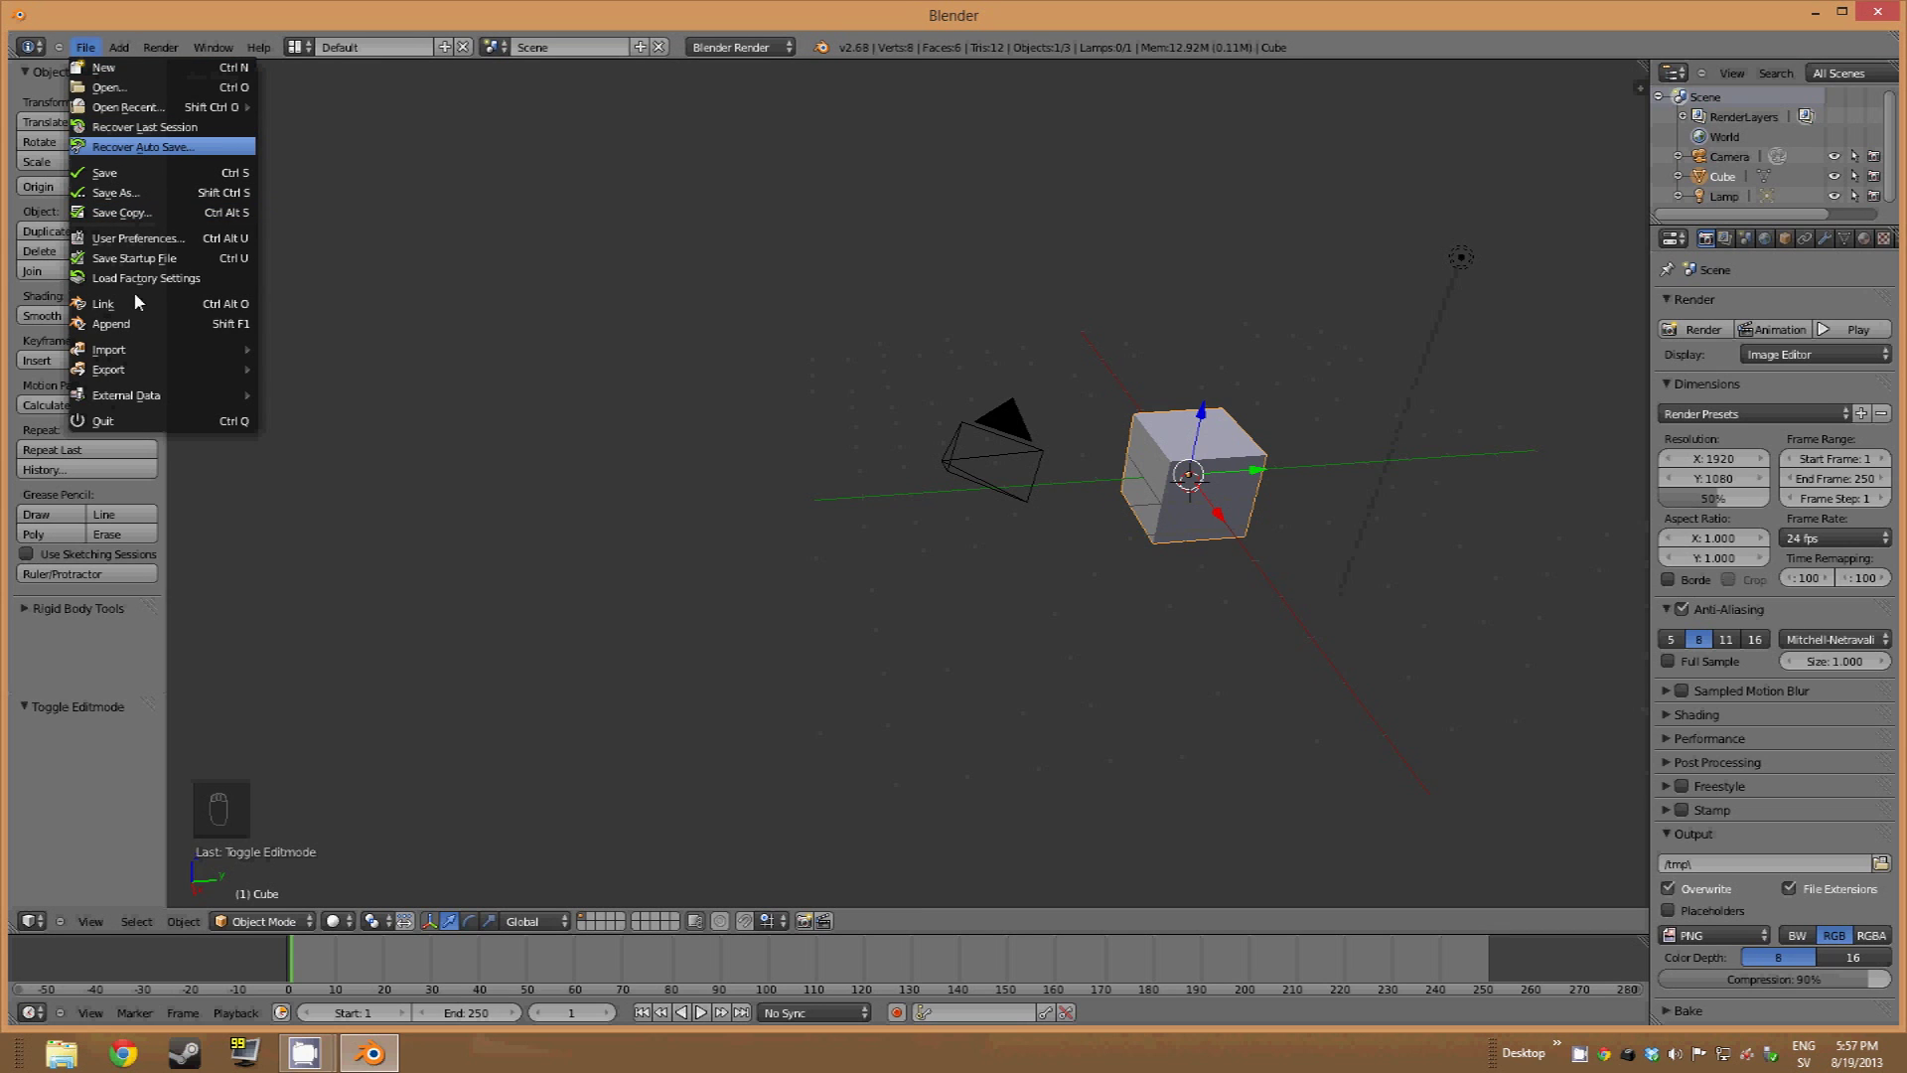
pyautogui.moveTo(140, 370)
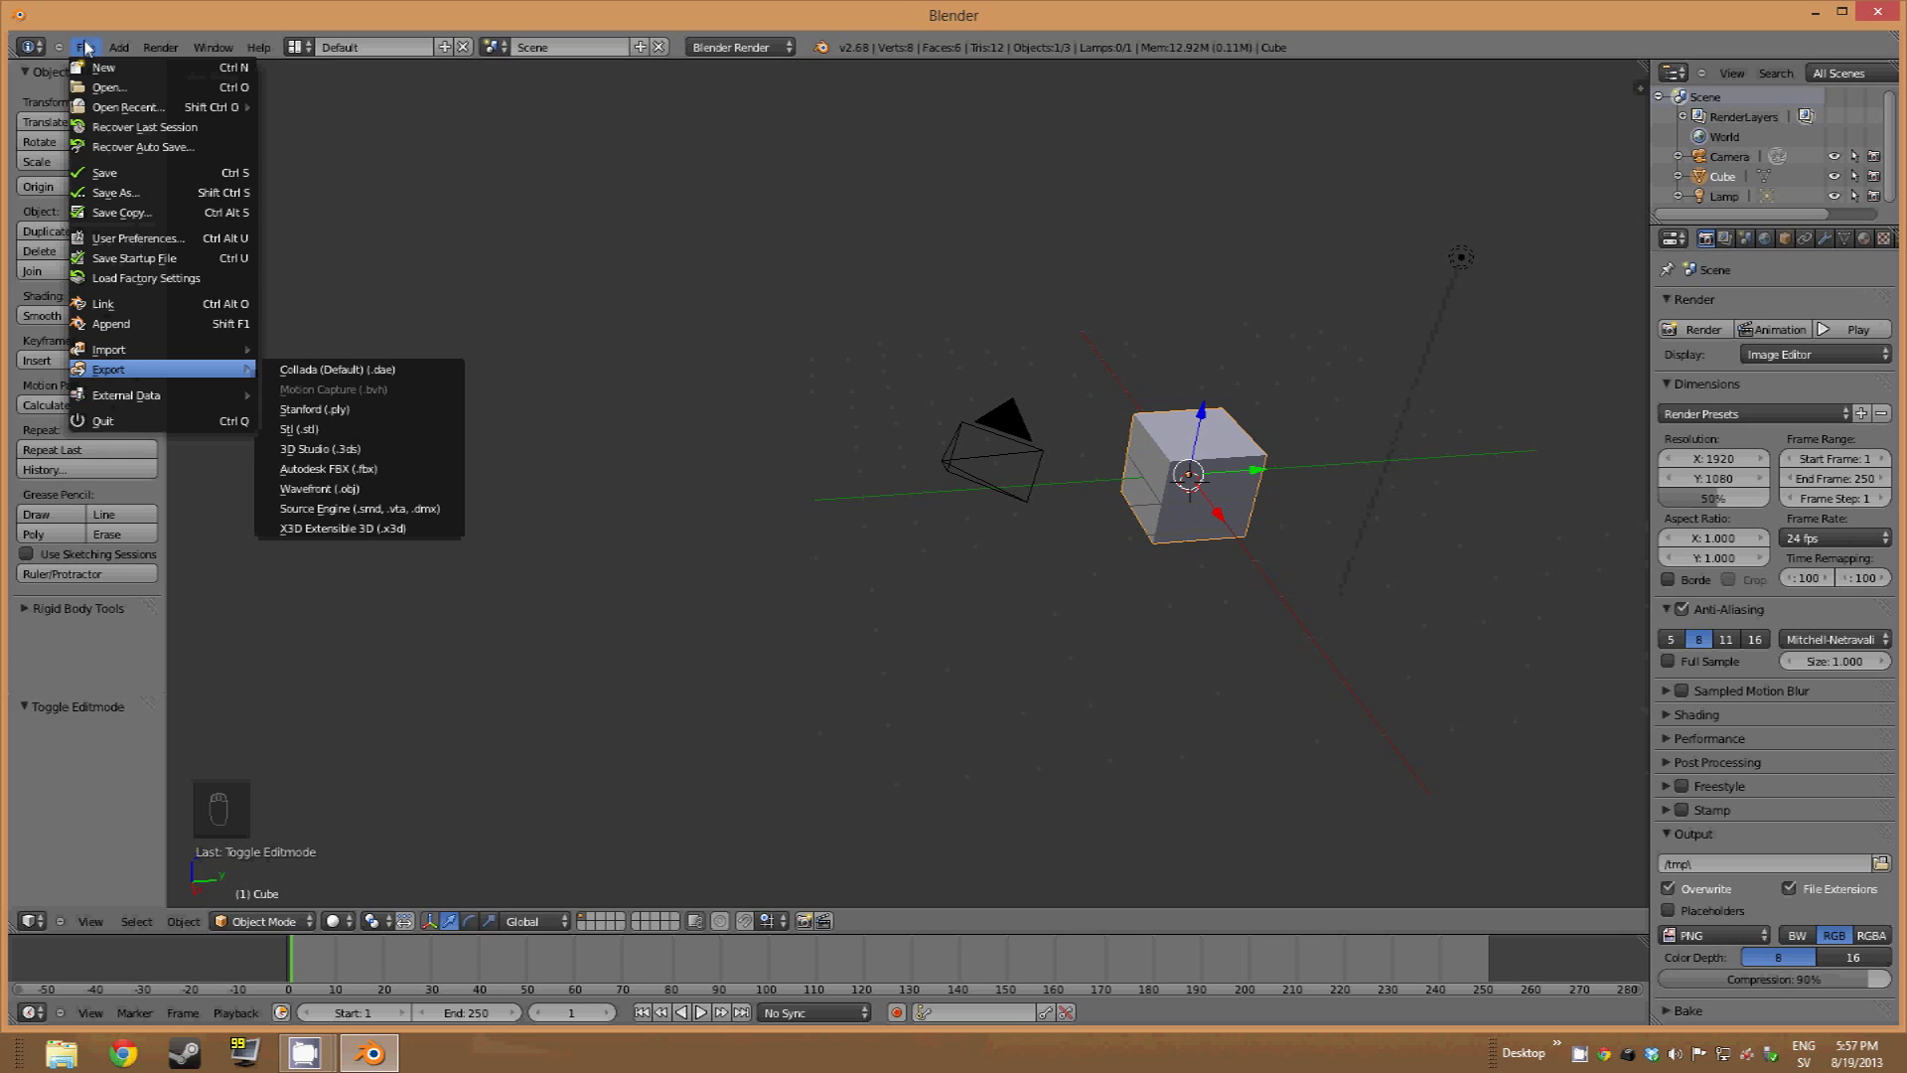
pyautogui.click(121, 49)
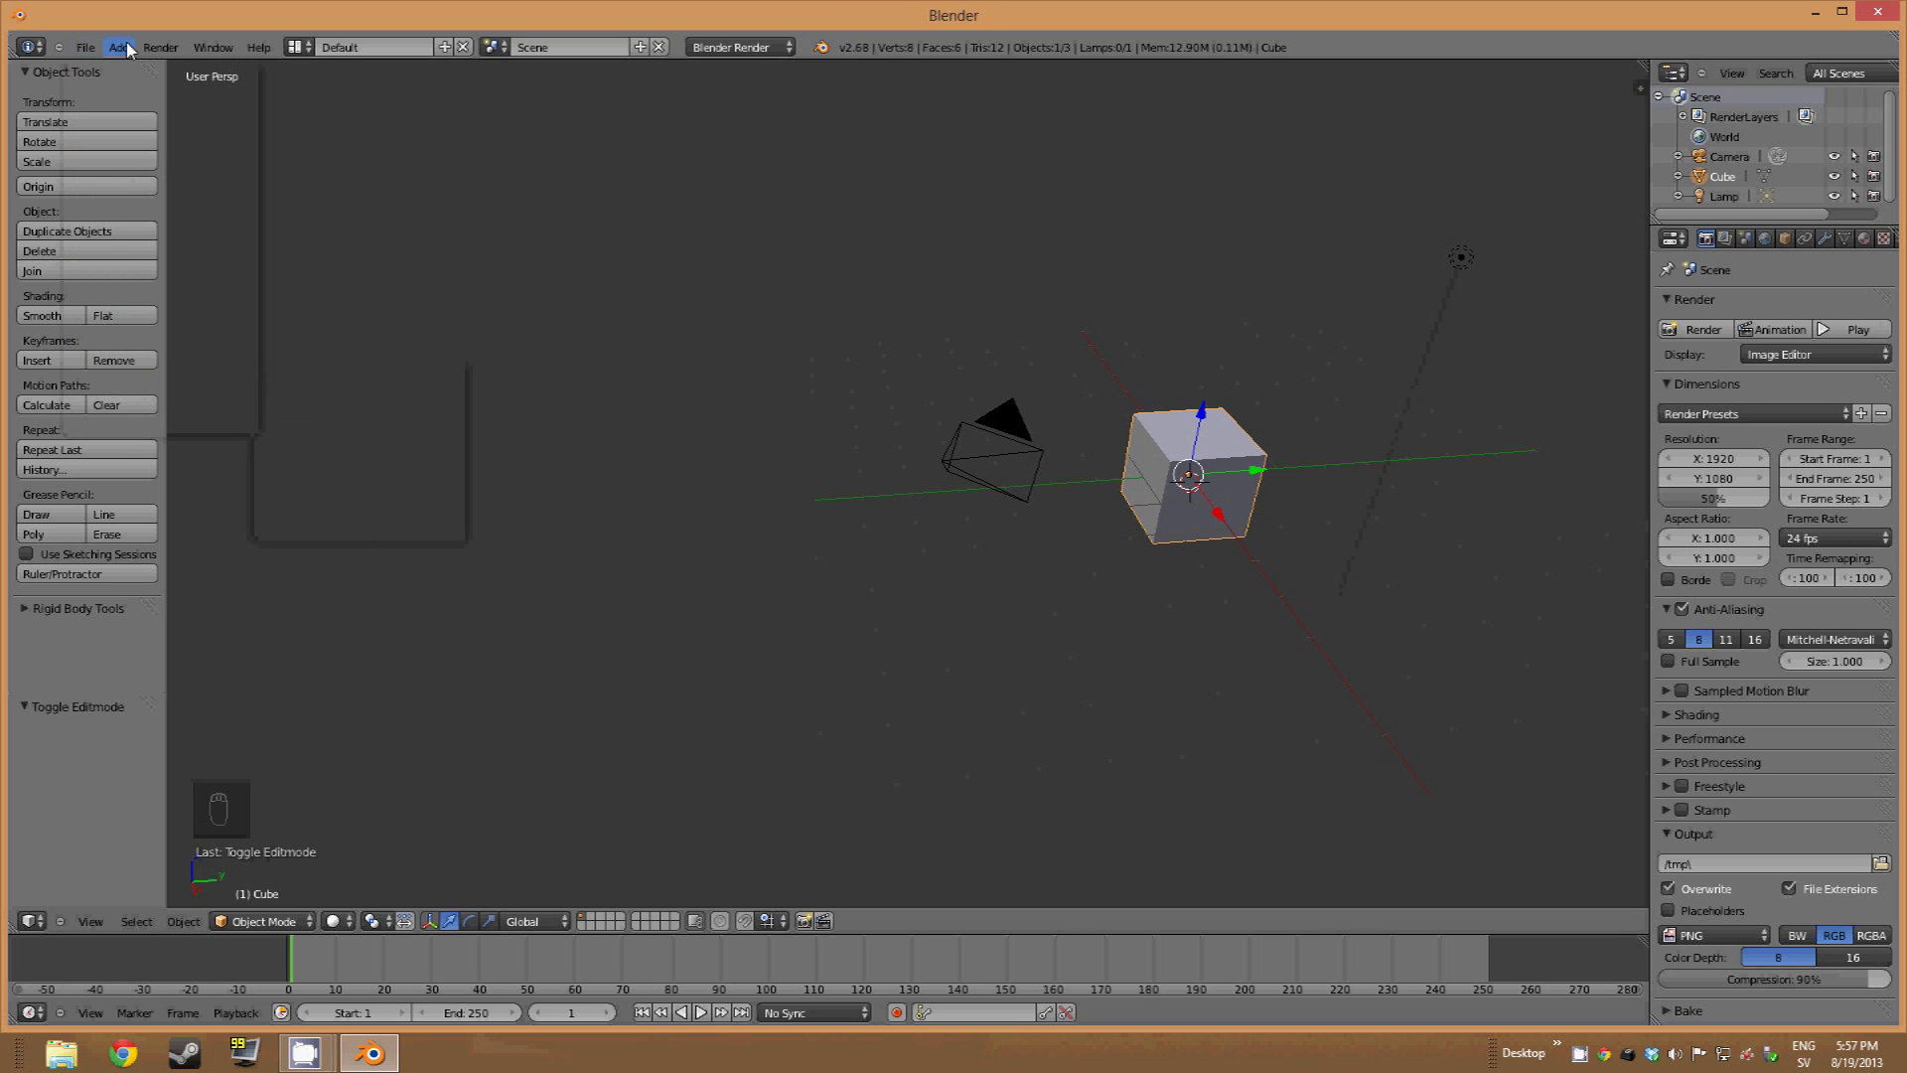
pyautogui.click(123, 49)
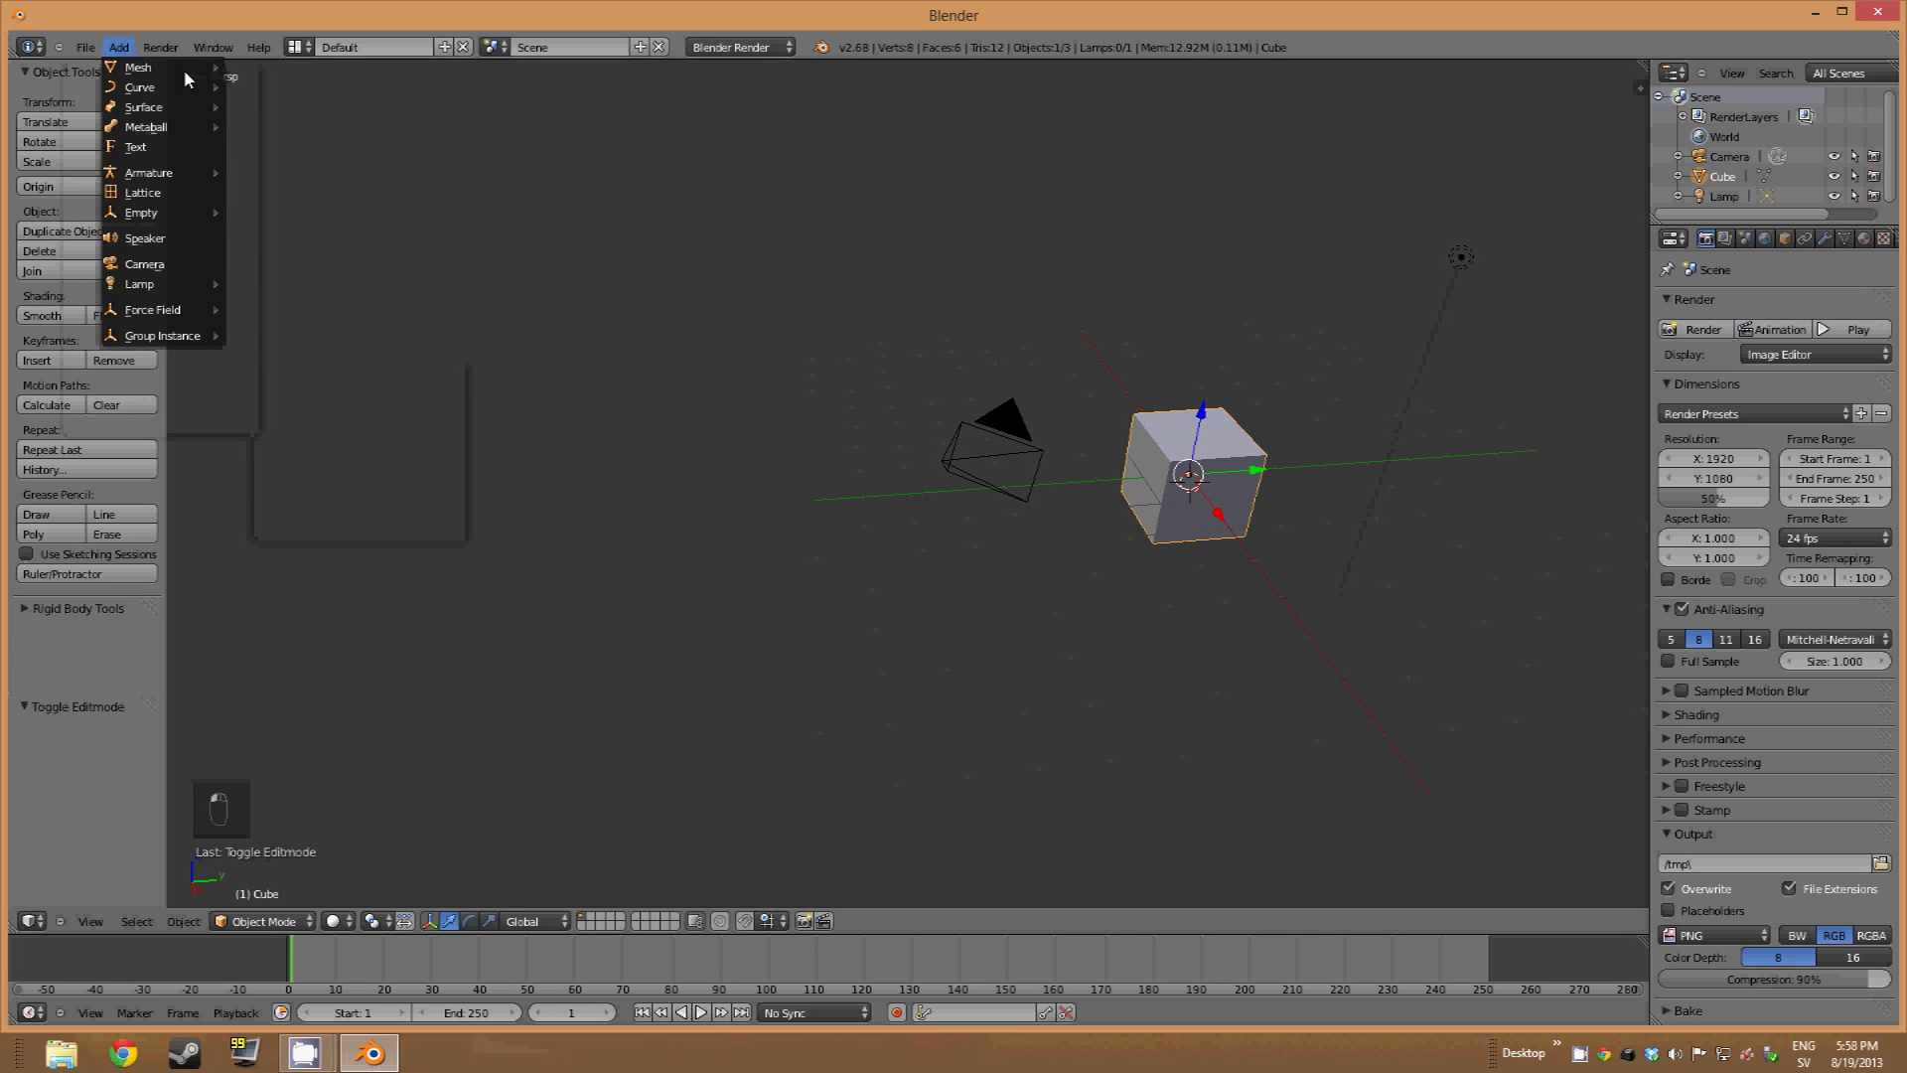
pyautogui.moveTo(213, 71)
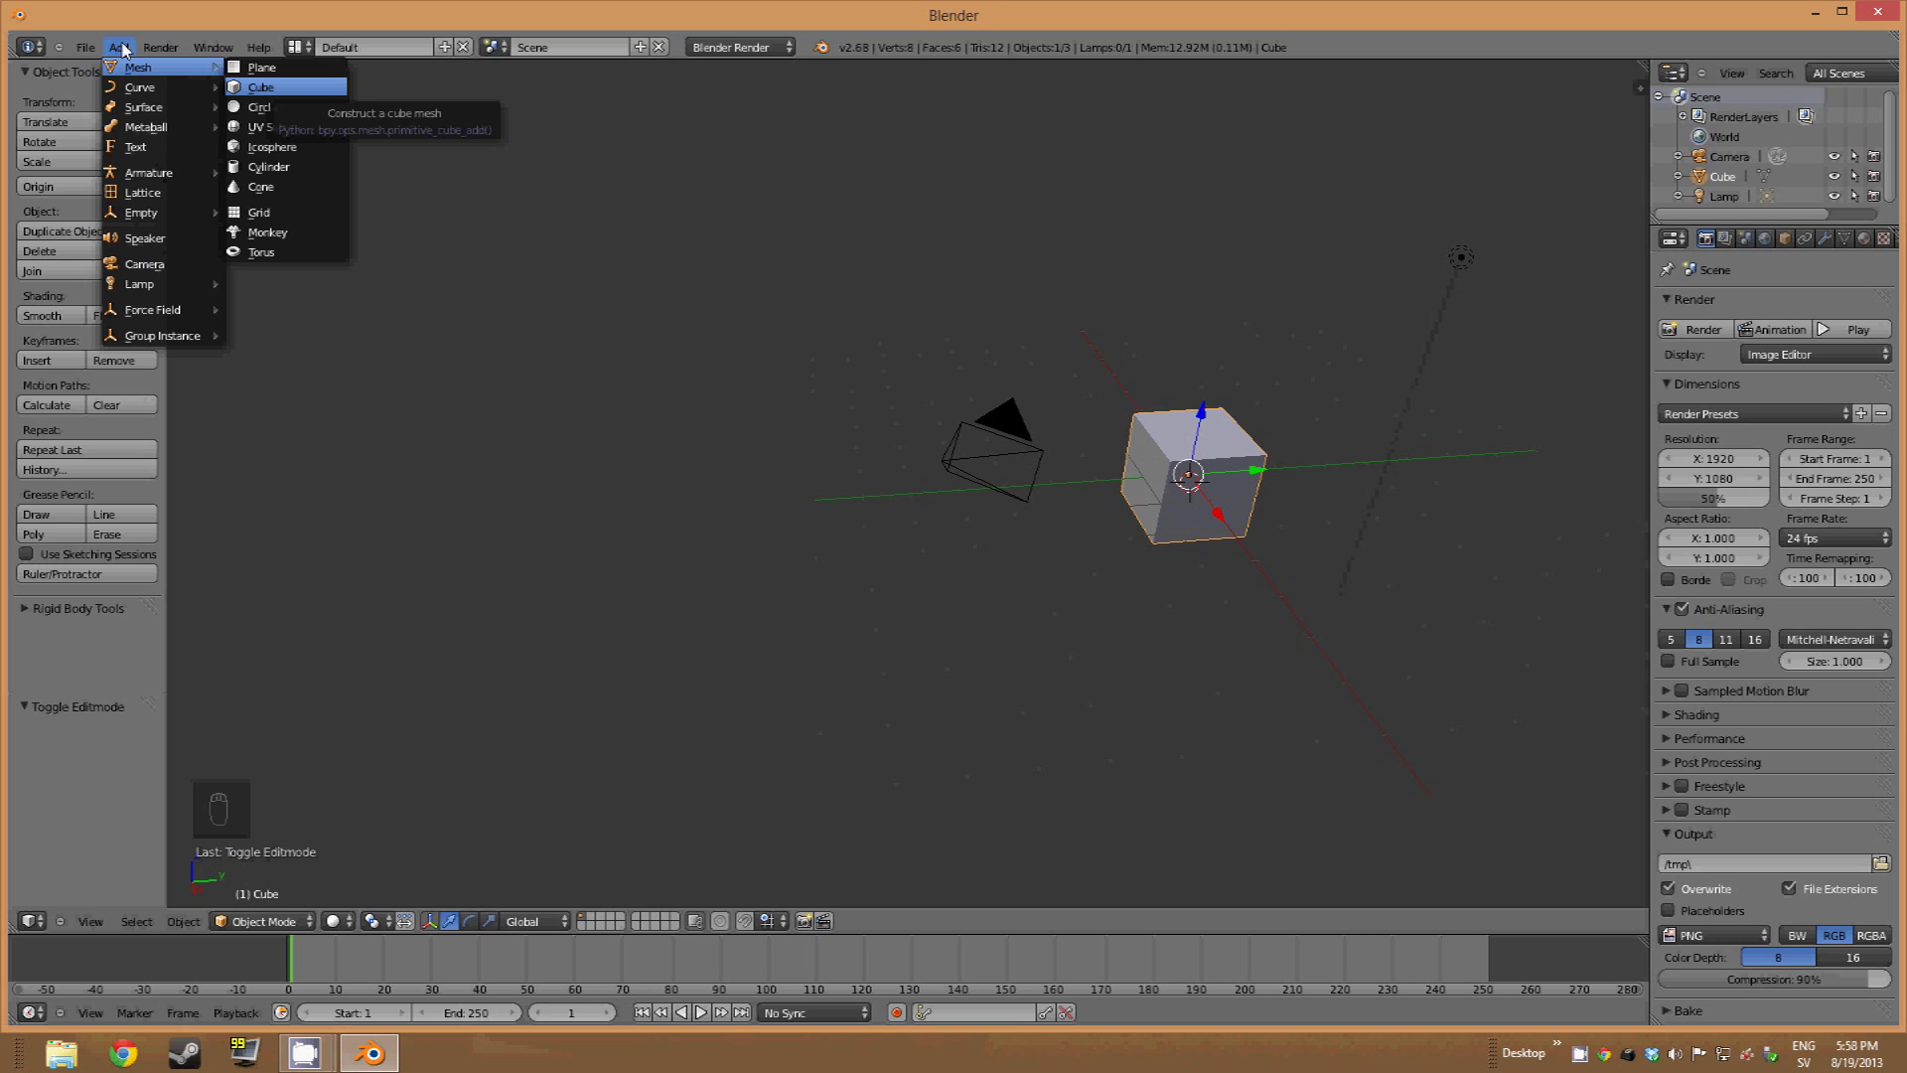
pyautogui.click(164, 50)
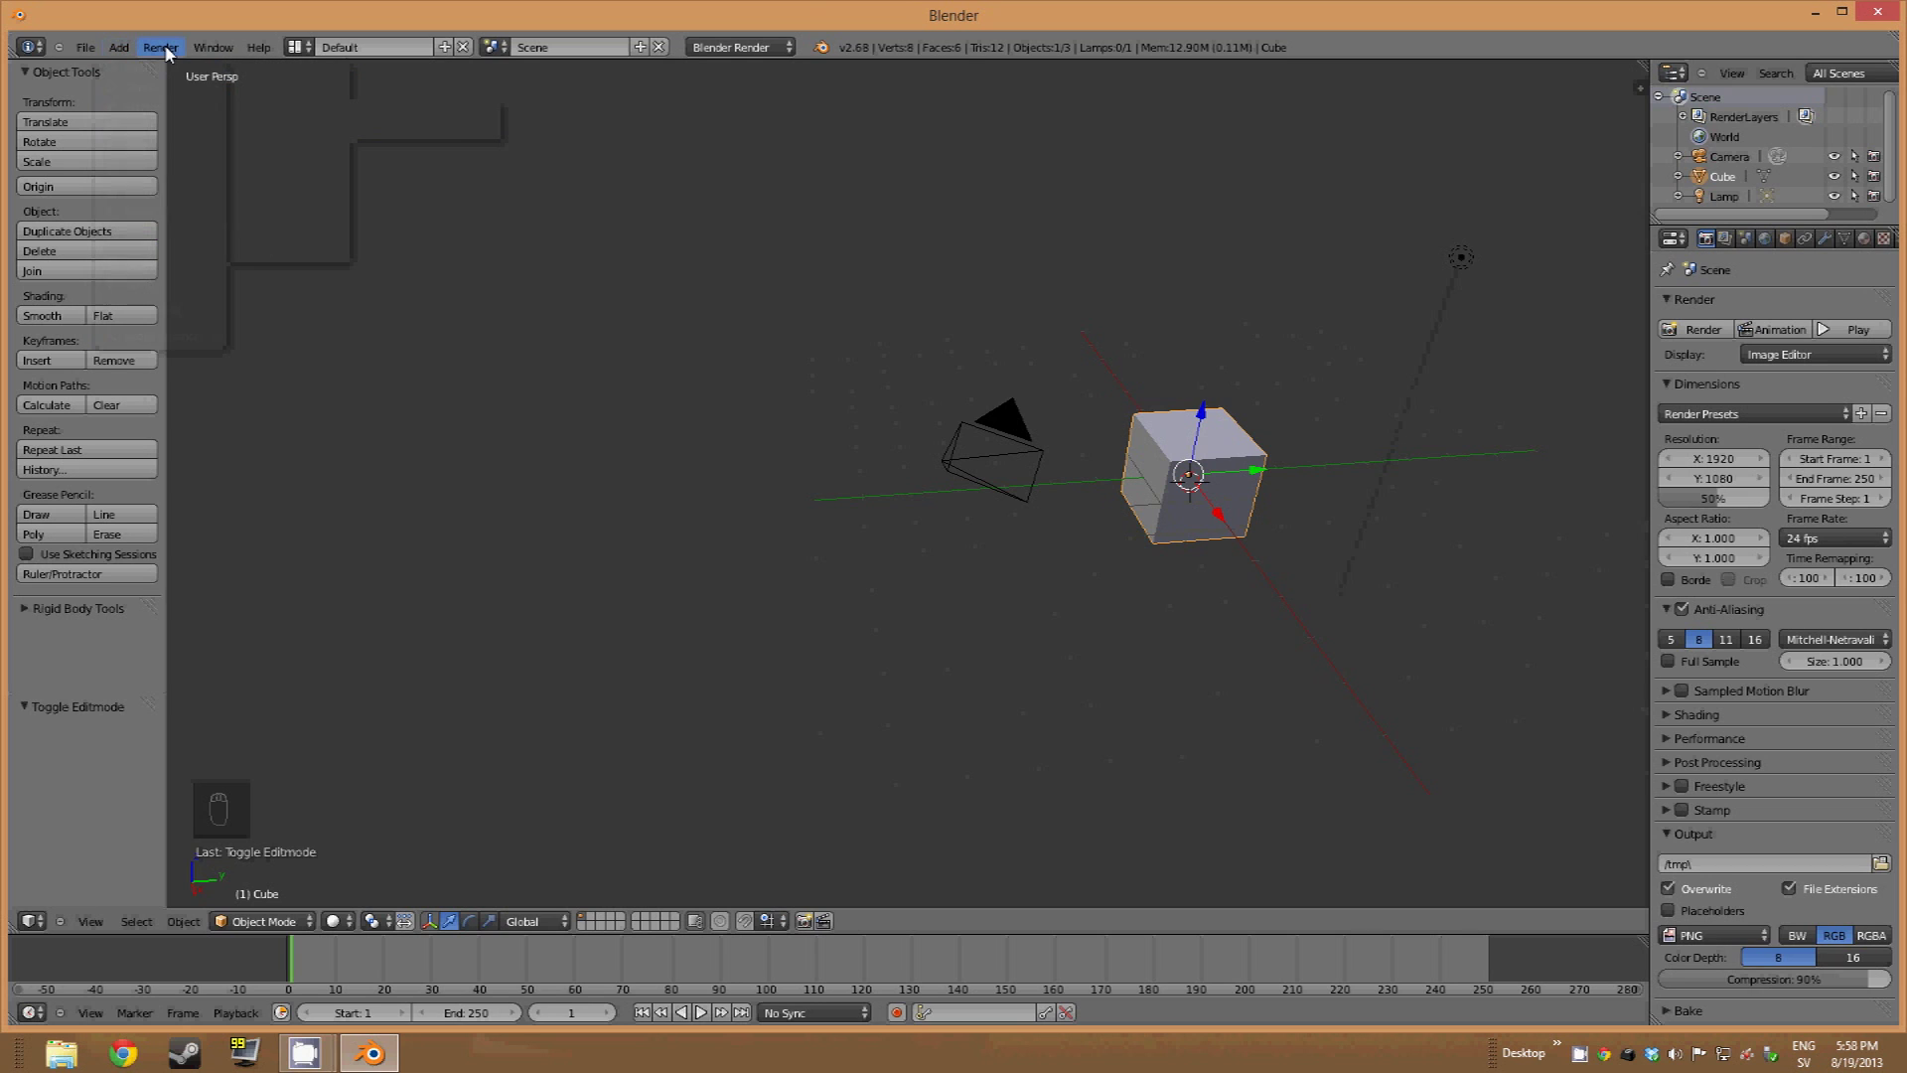
# Check the Render menu, switch Blender to fullscreen via Window > Toggle Fullscreen, then view Help
pyautogui.click(163, 49)
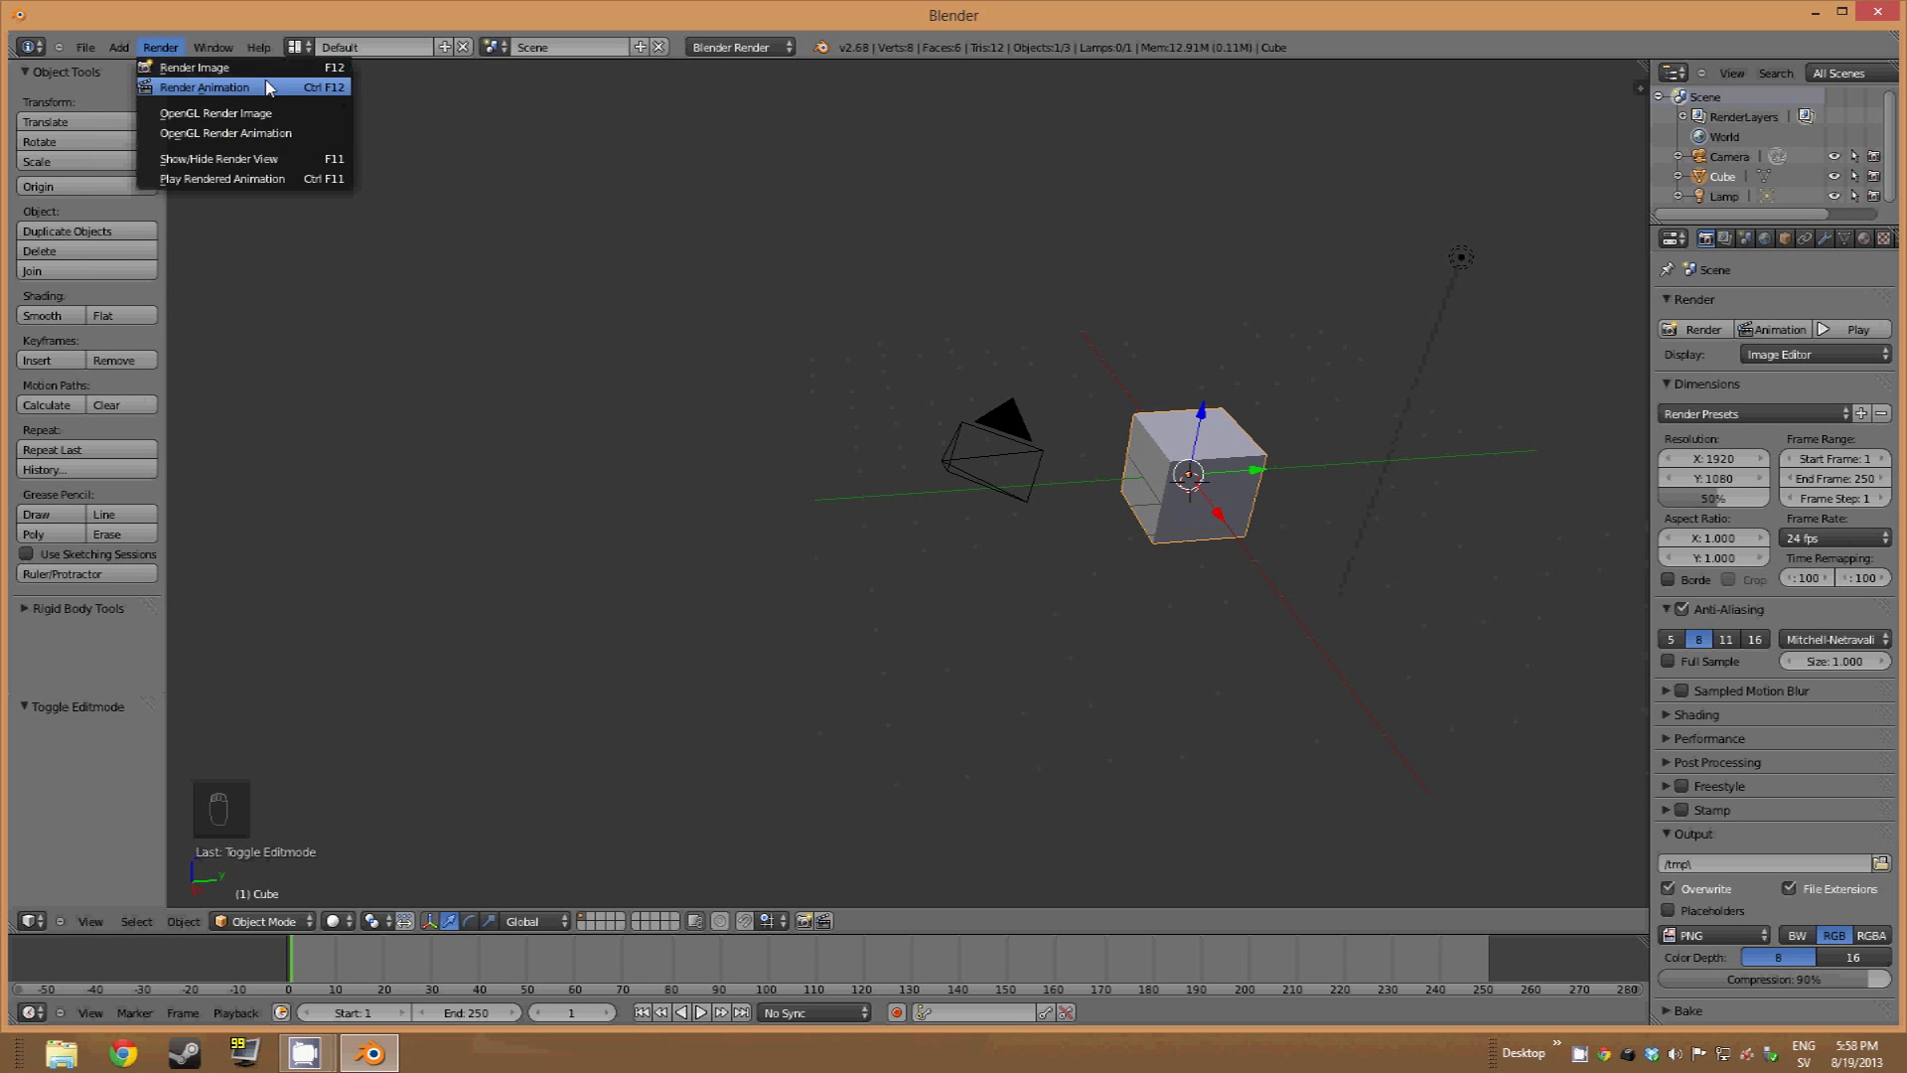
pyautogui.press('Escape')
pyautogui.click(209, 49)
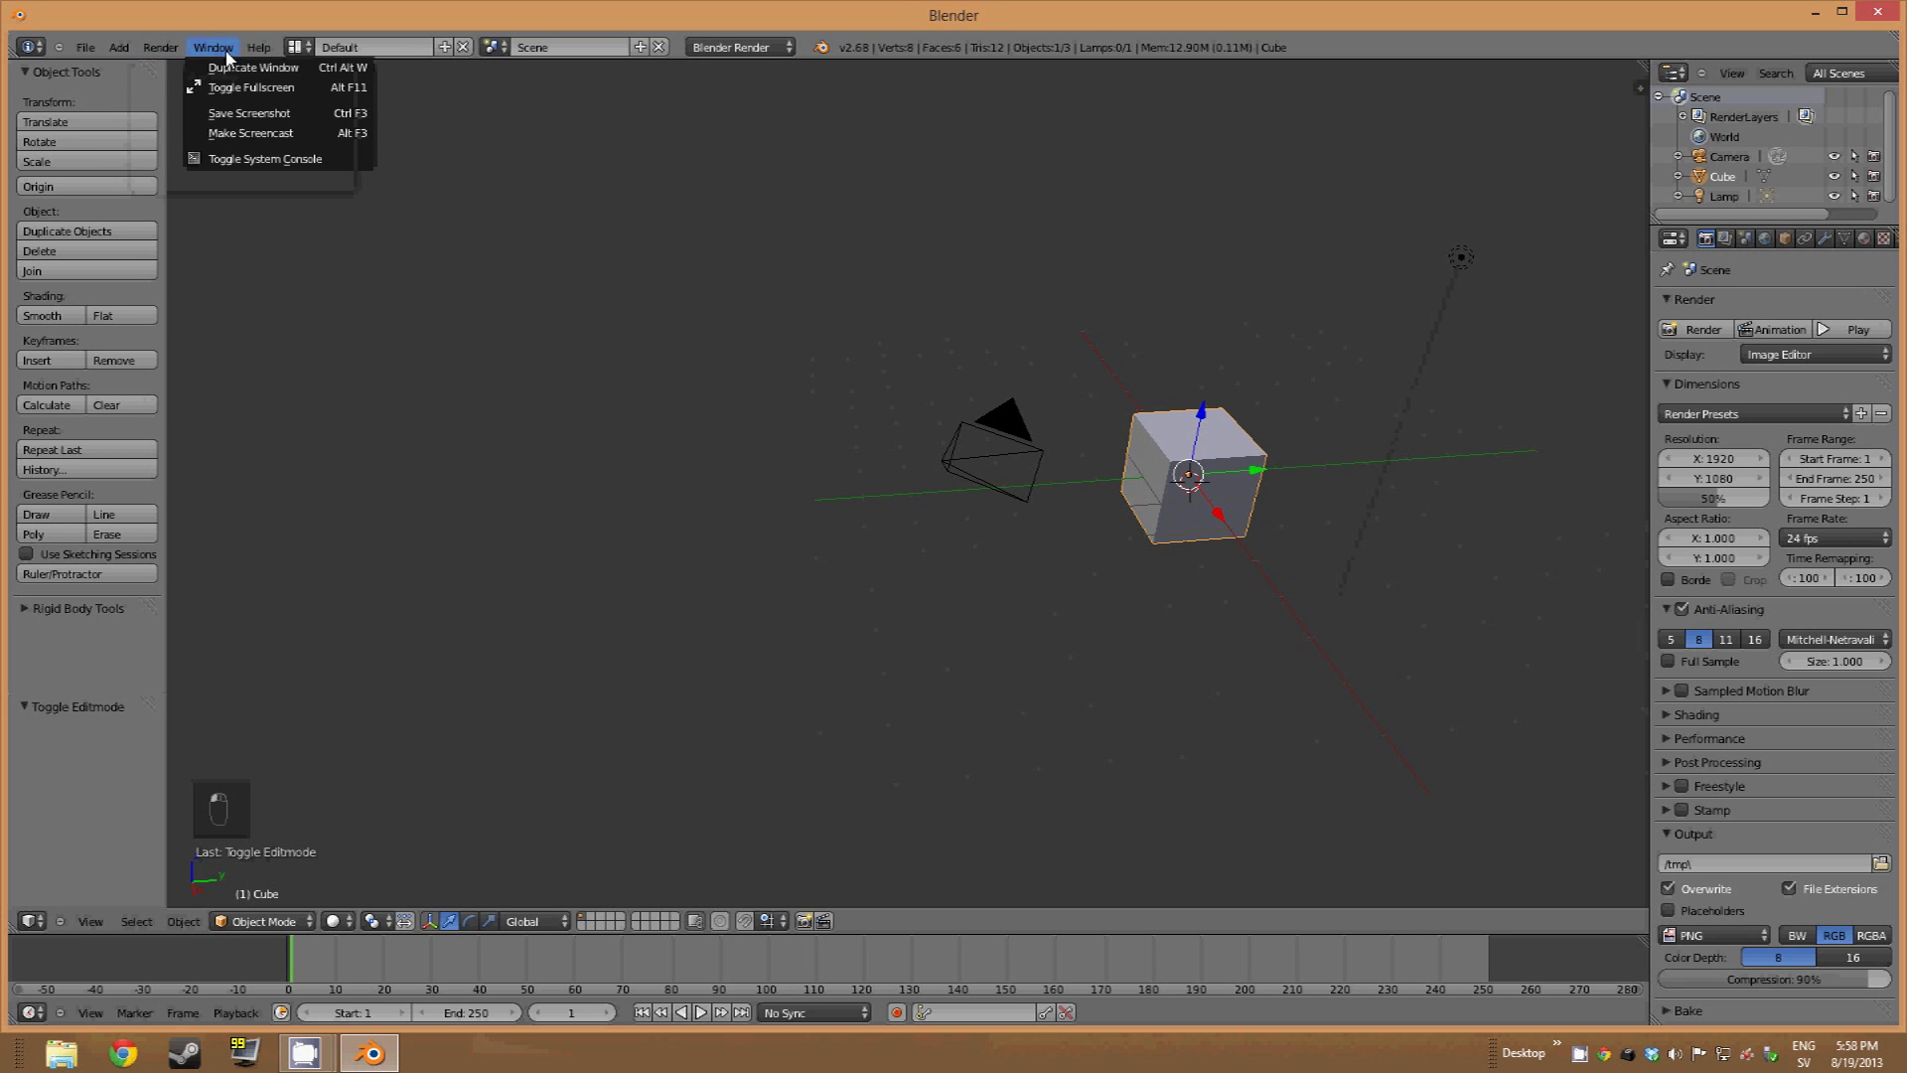
pyautogui.click(229, 89)
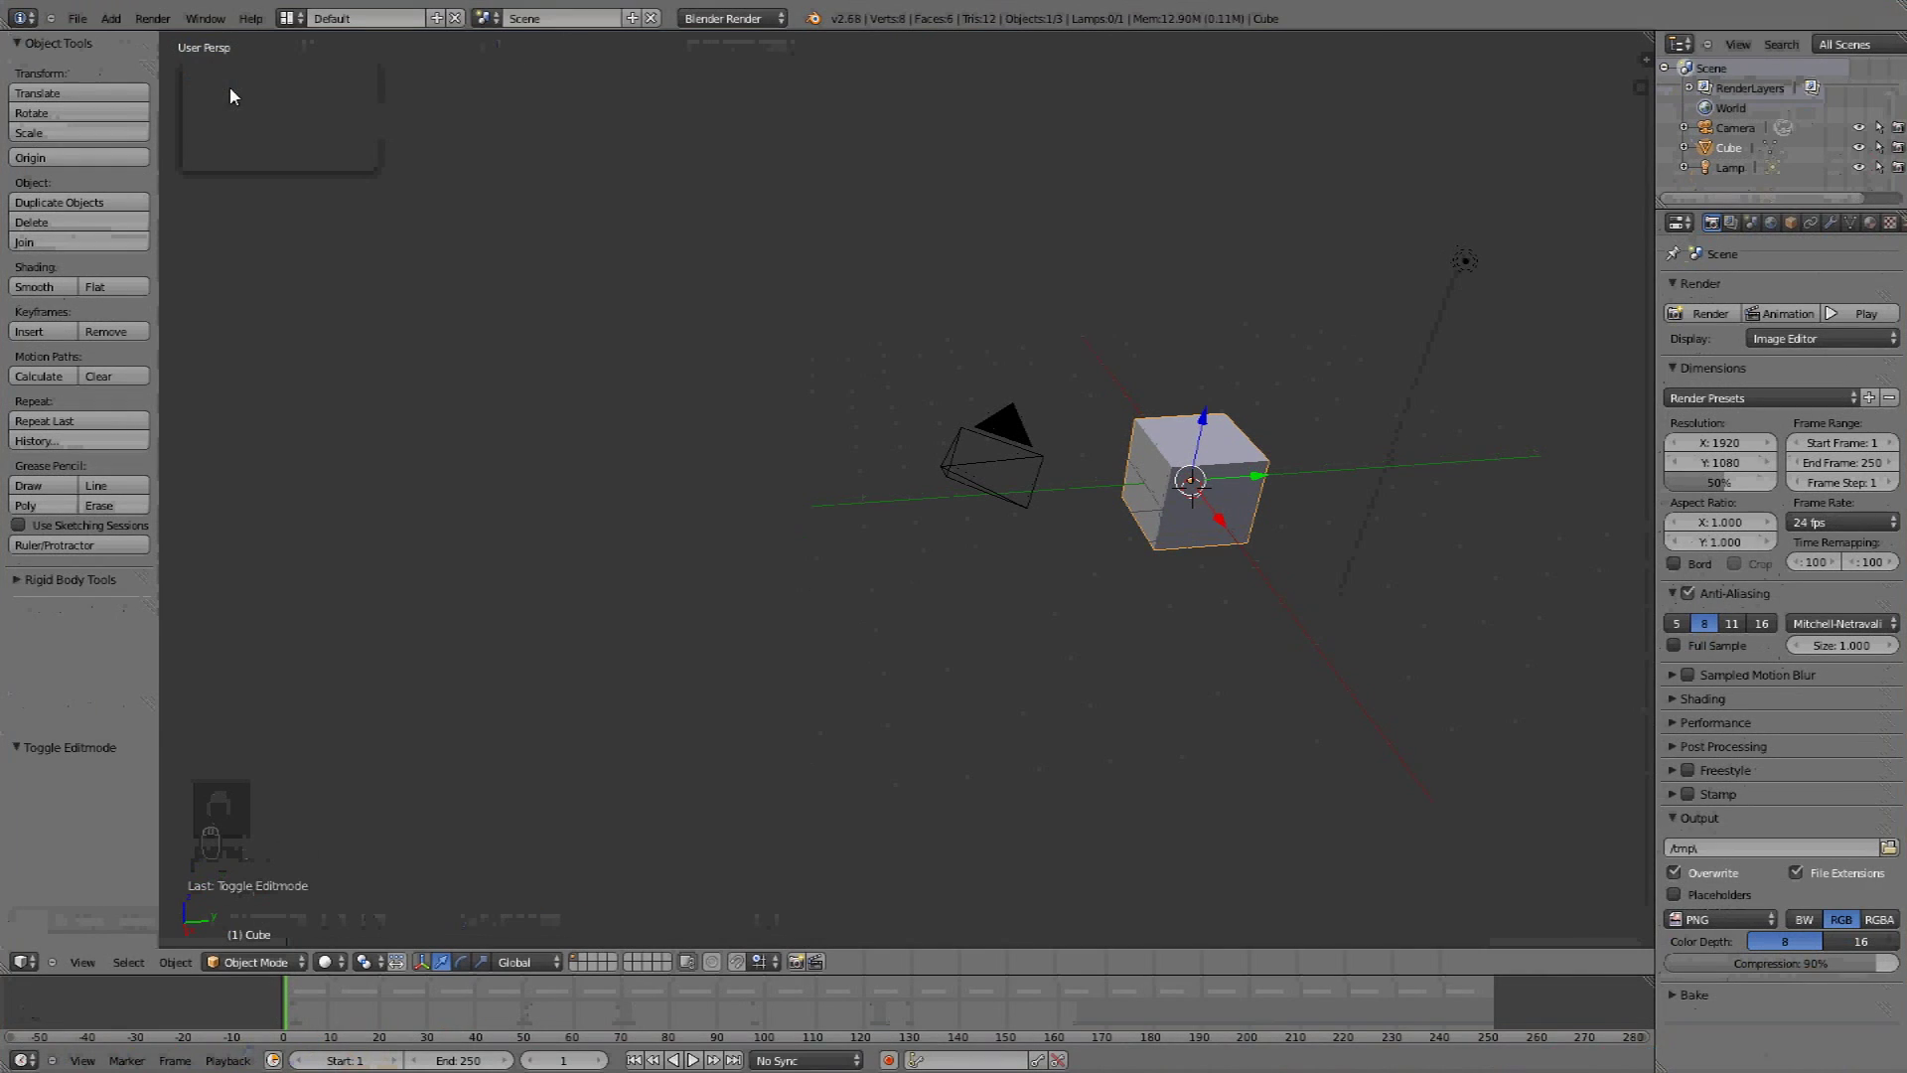
pyautogui.click(205, 18)
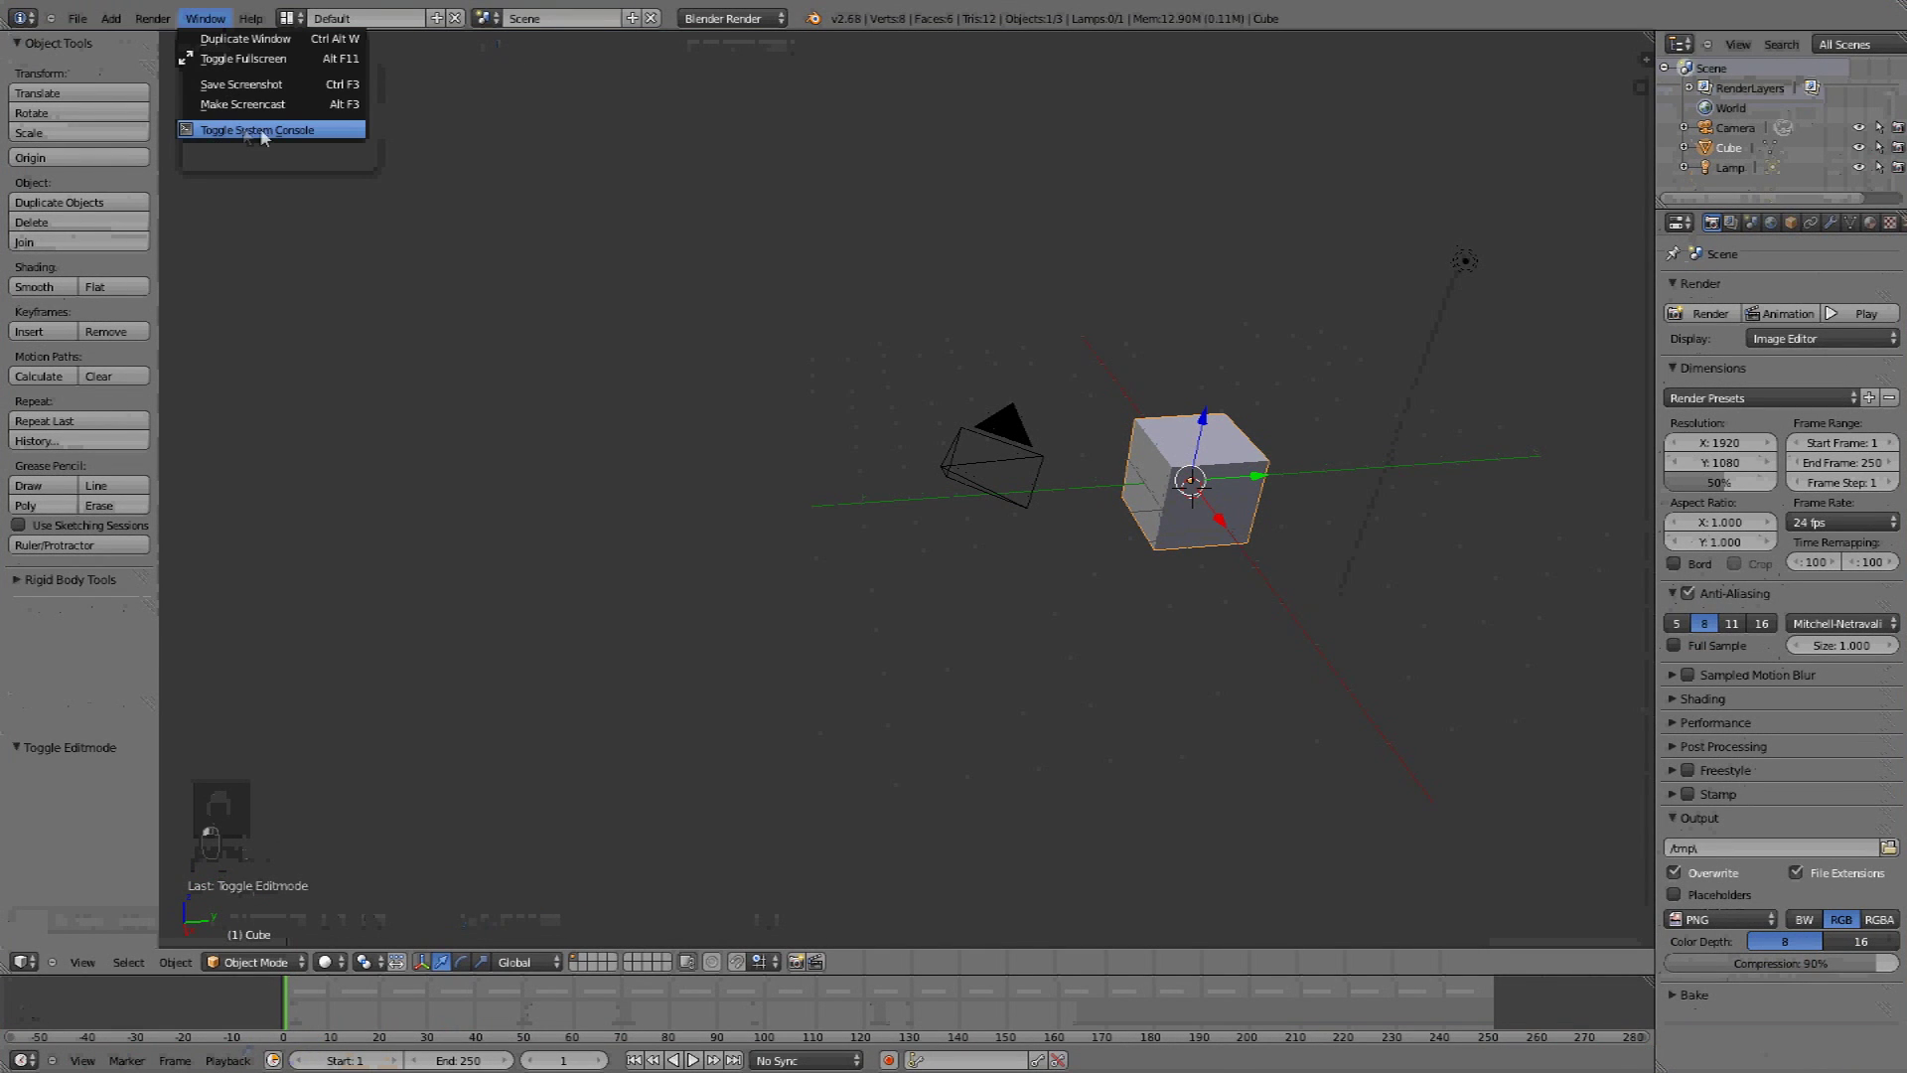
pyautogui.click(256, 20)
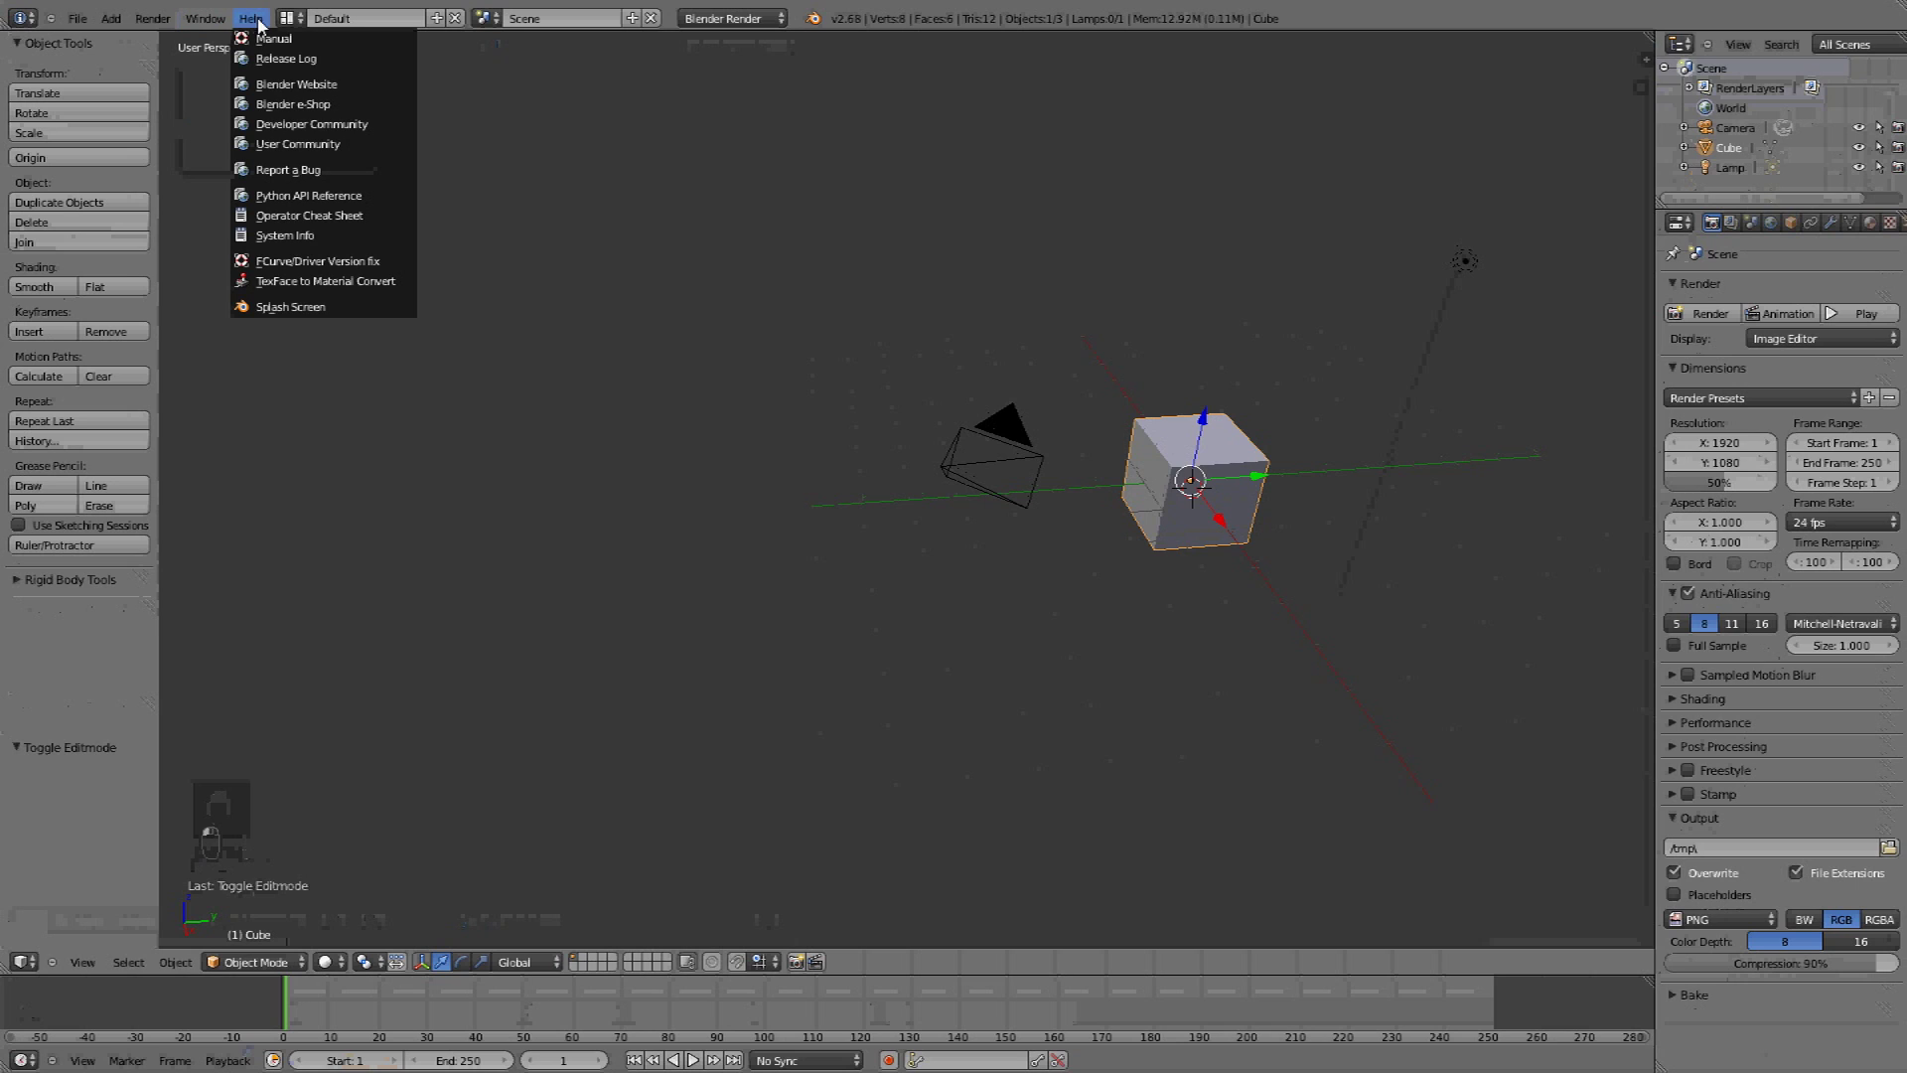
pyautogui.click(254, 21)
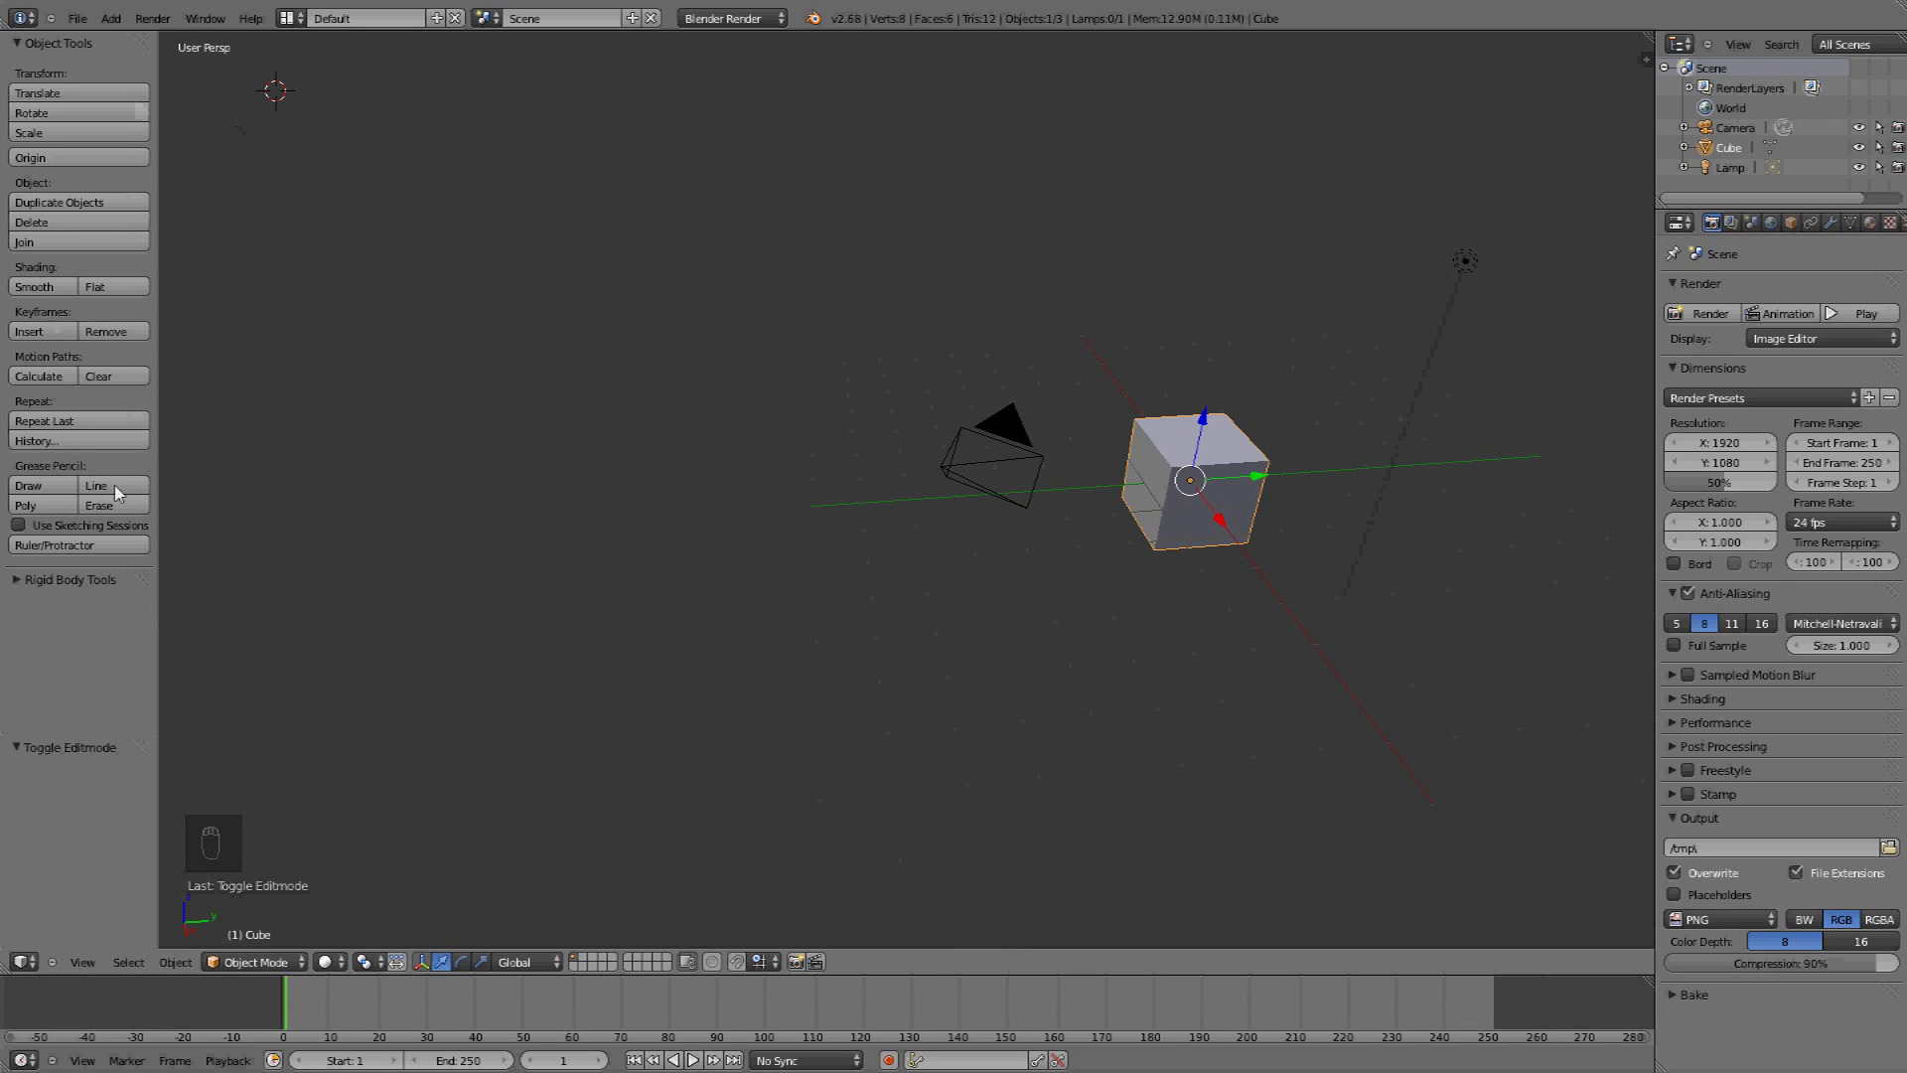
# Select the camera, then the lamp, and finally the cube
pyautogui.rightClick(986, 472)
pyautogui.rightClick(1190, 466)
pyautogui.rightClick(1468, 262)
pyautogui.rightClick(1197, 487)
# Put the 3D cursor upper-left, then shade the cube Smooth and back to Flat
pyautogui.click(66, 159)
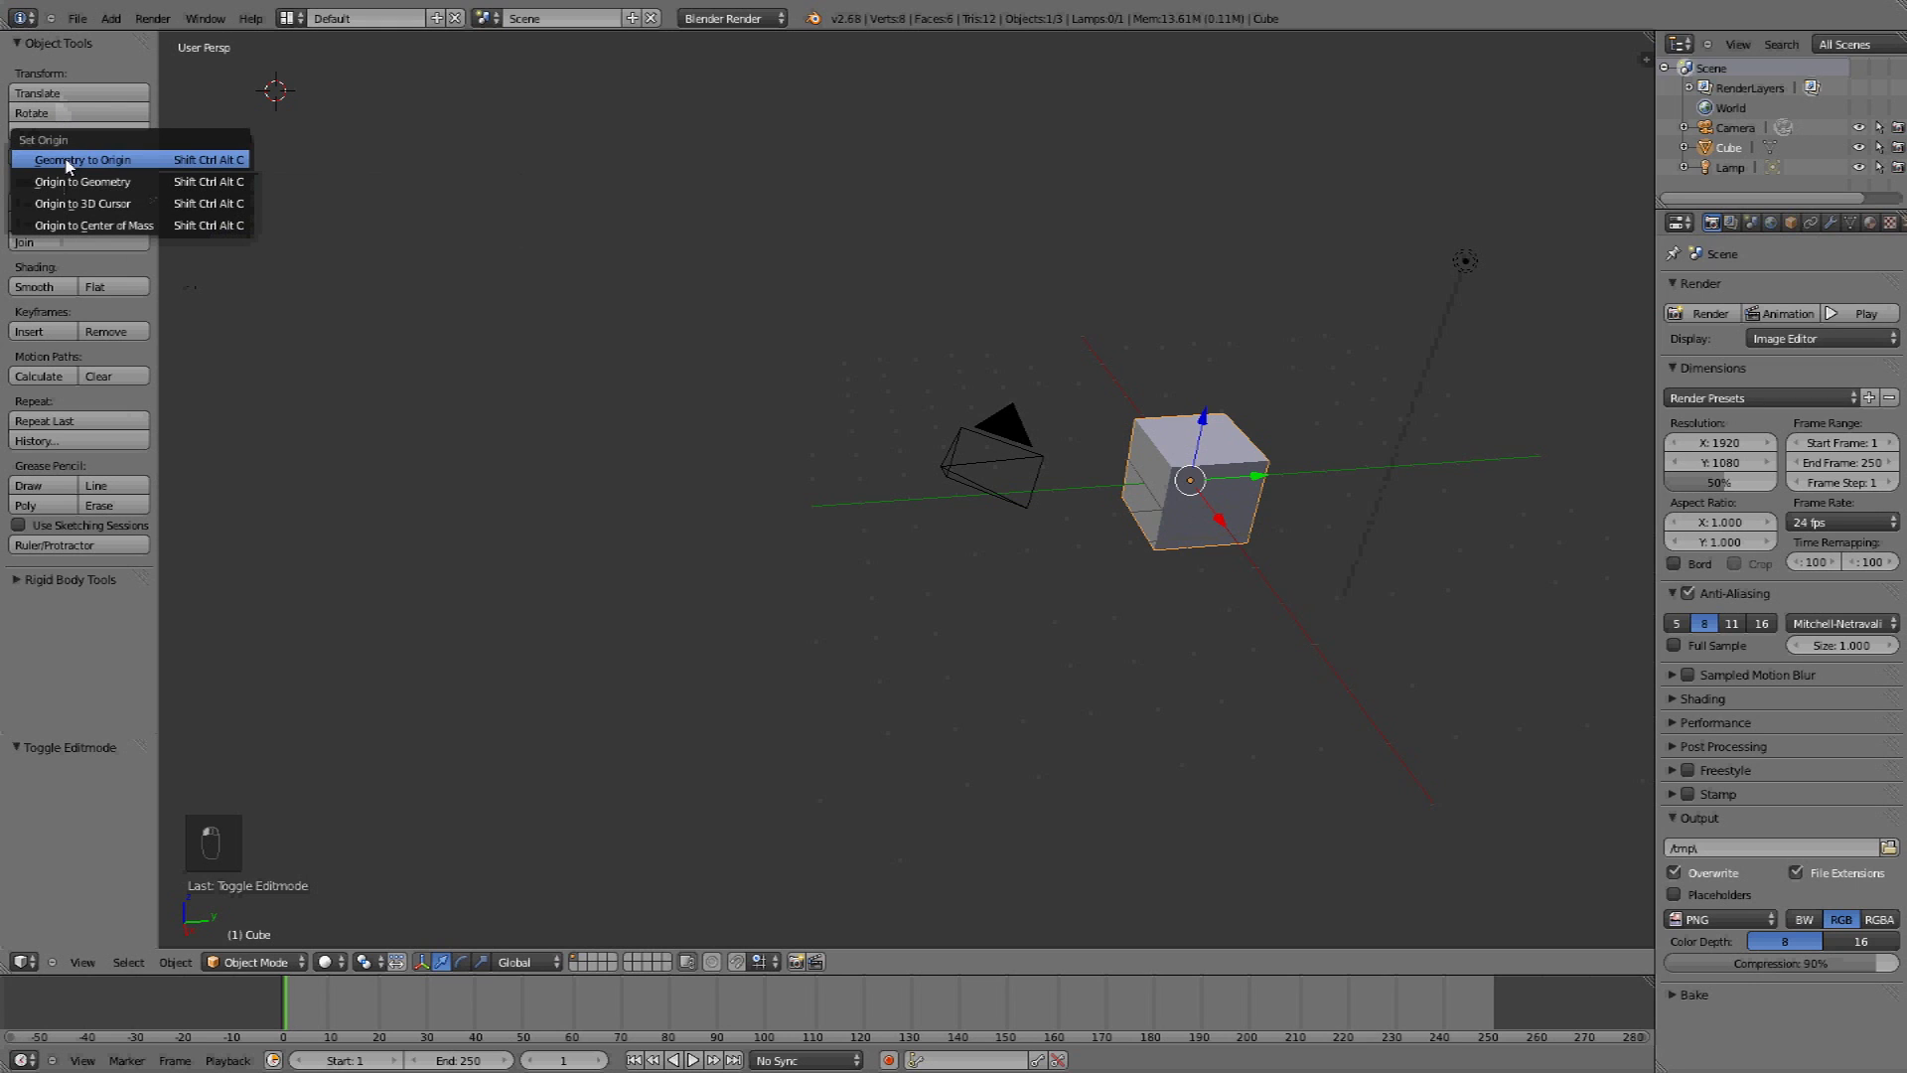
pyautogui.click(453, 244)
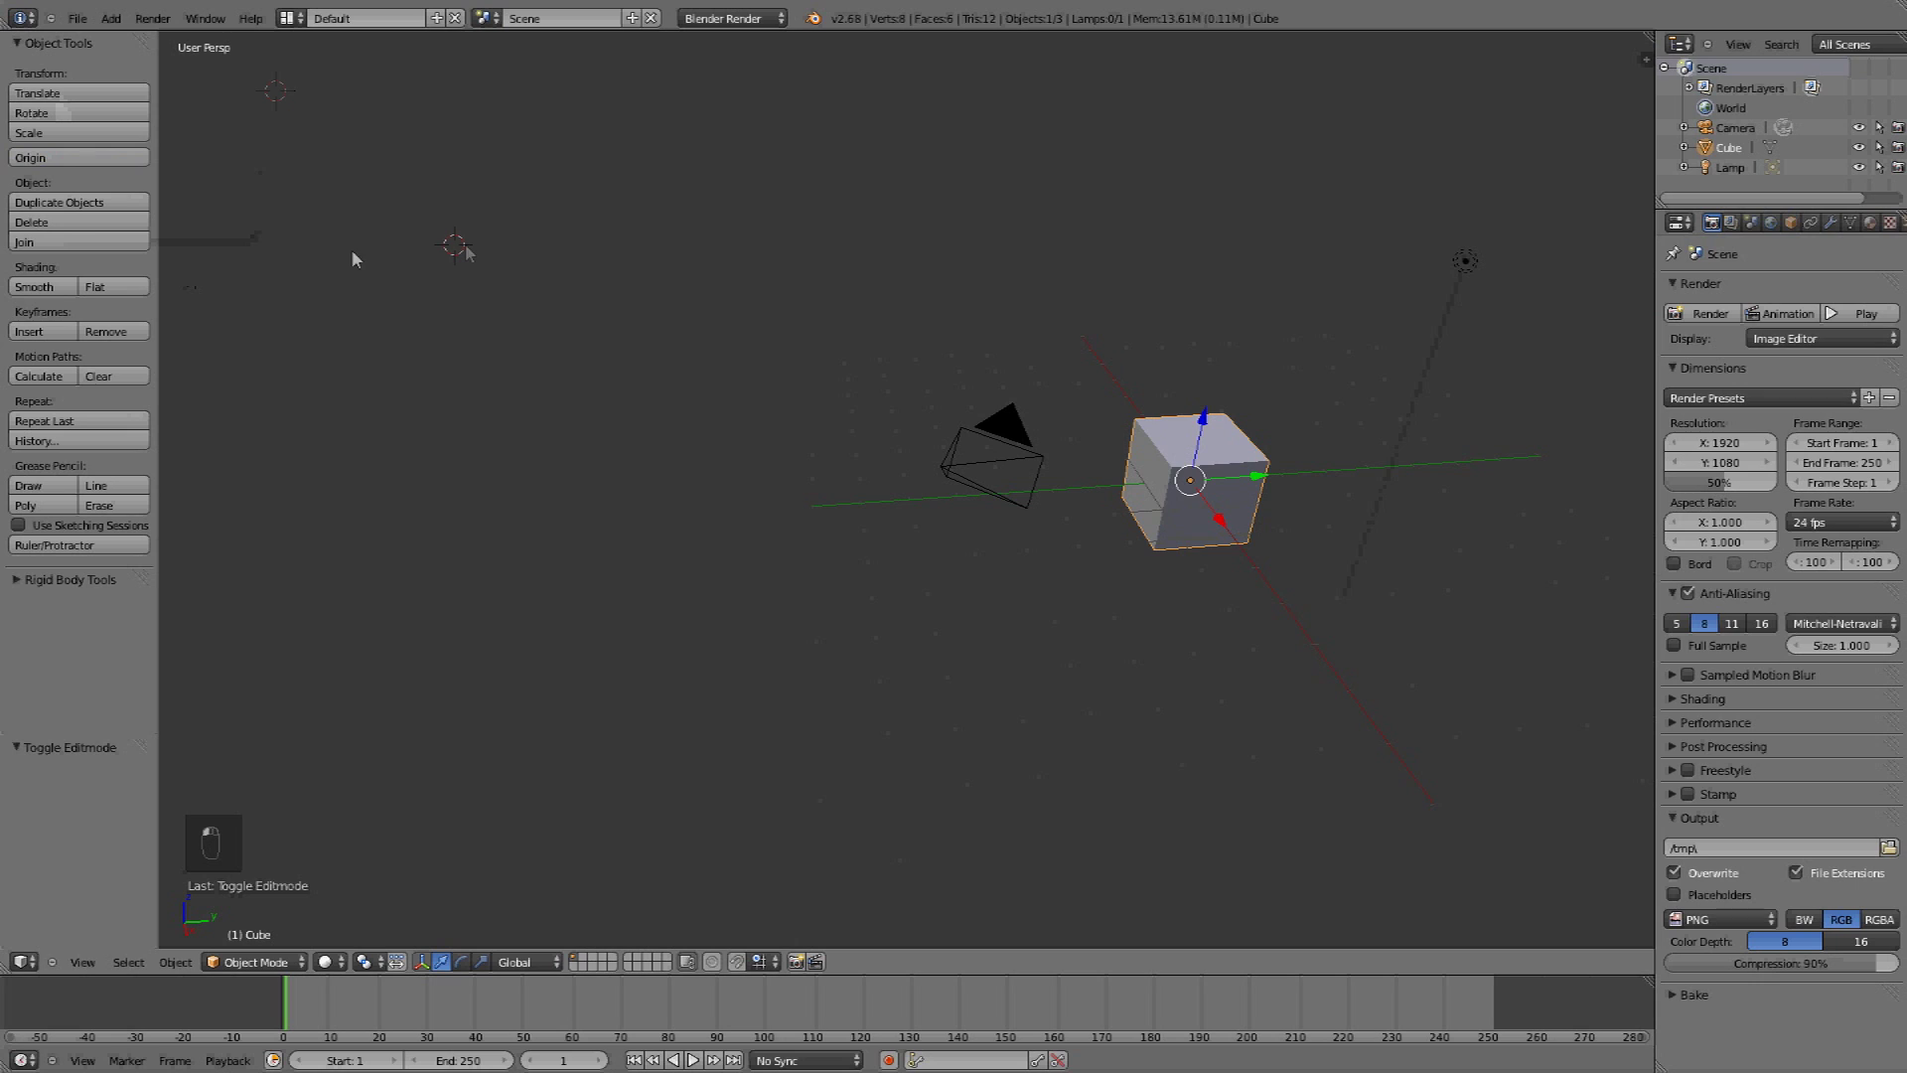
pyautogui.click(69, 289)
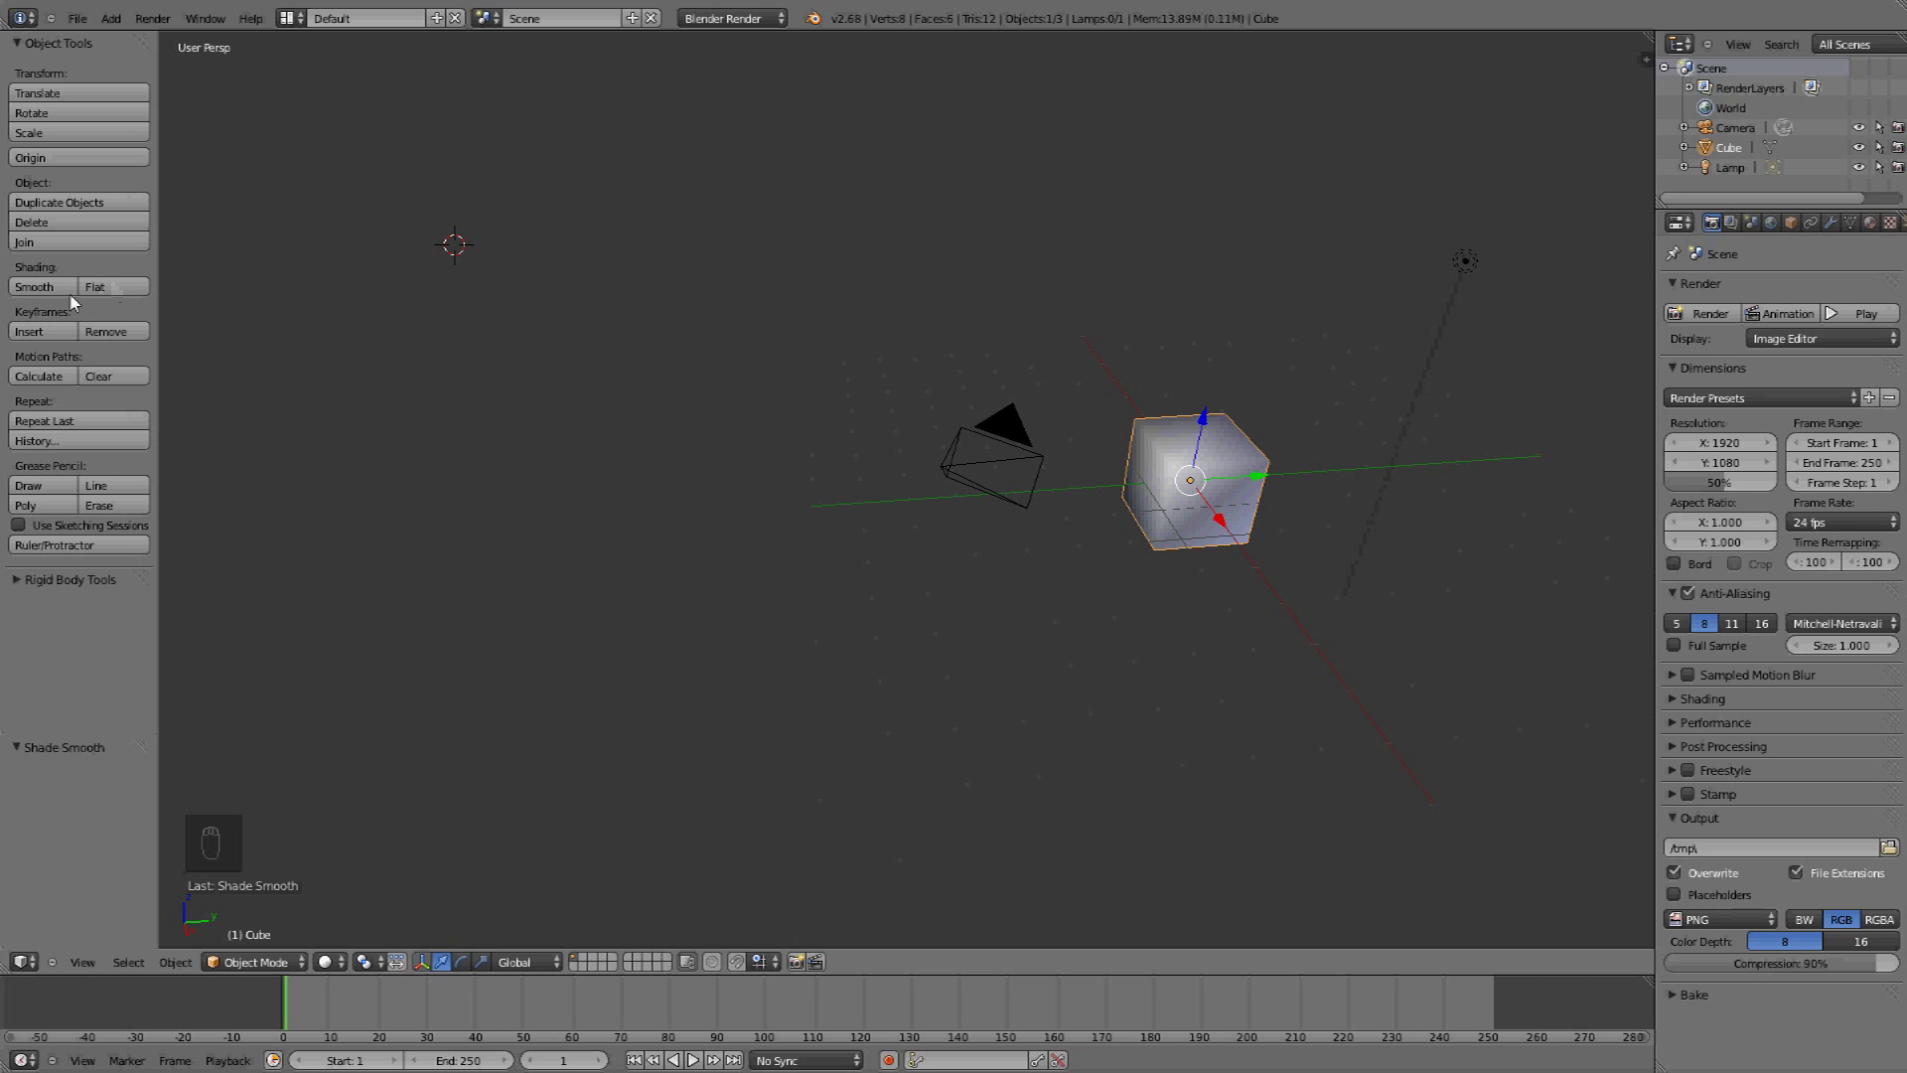
pyautogui.click(96, 290)
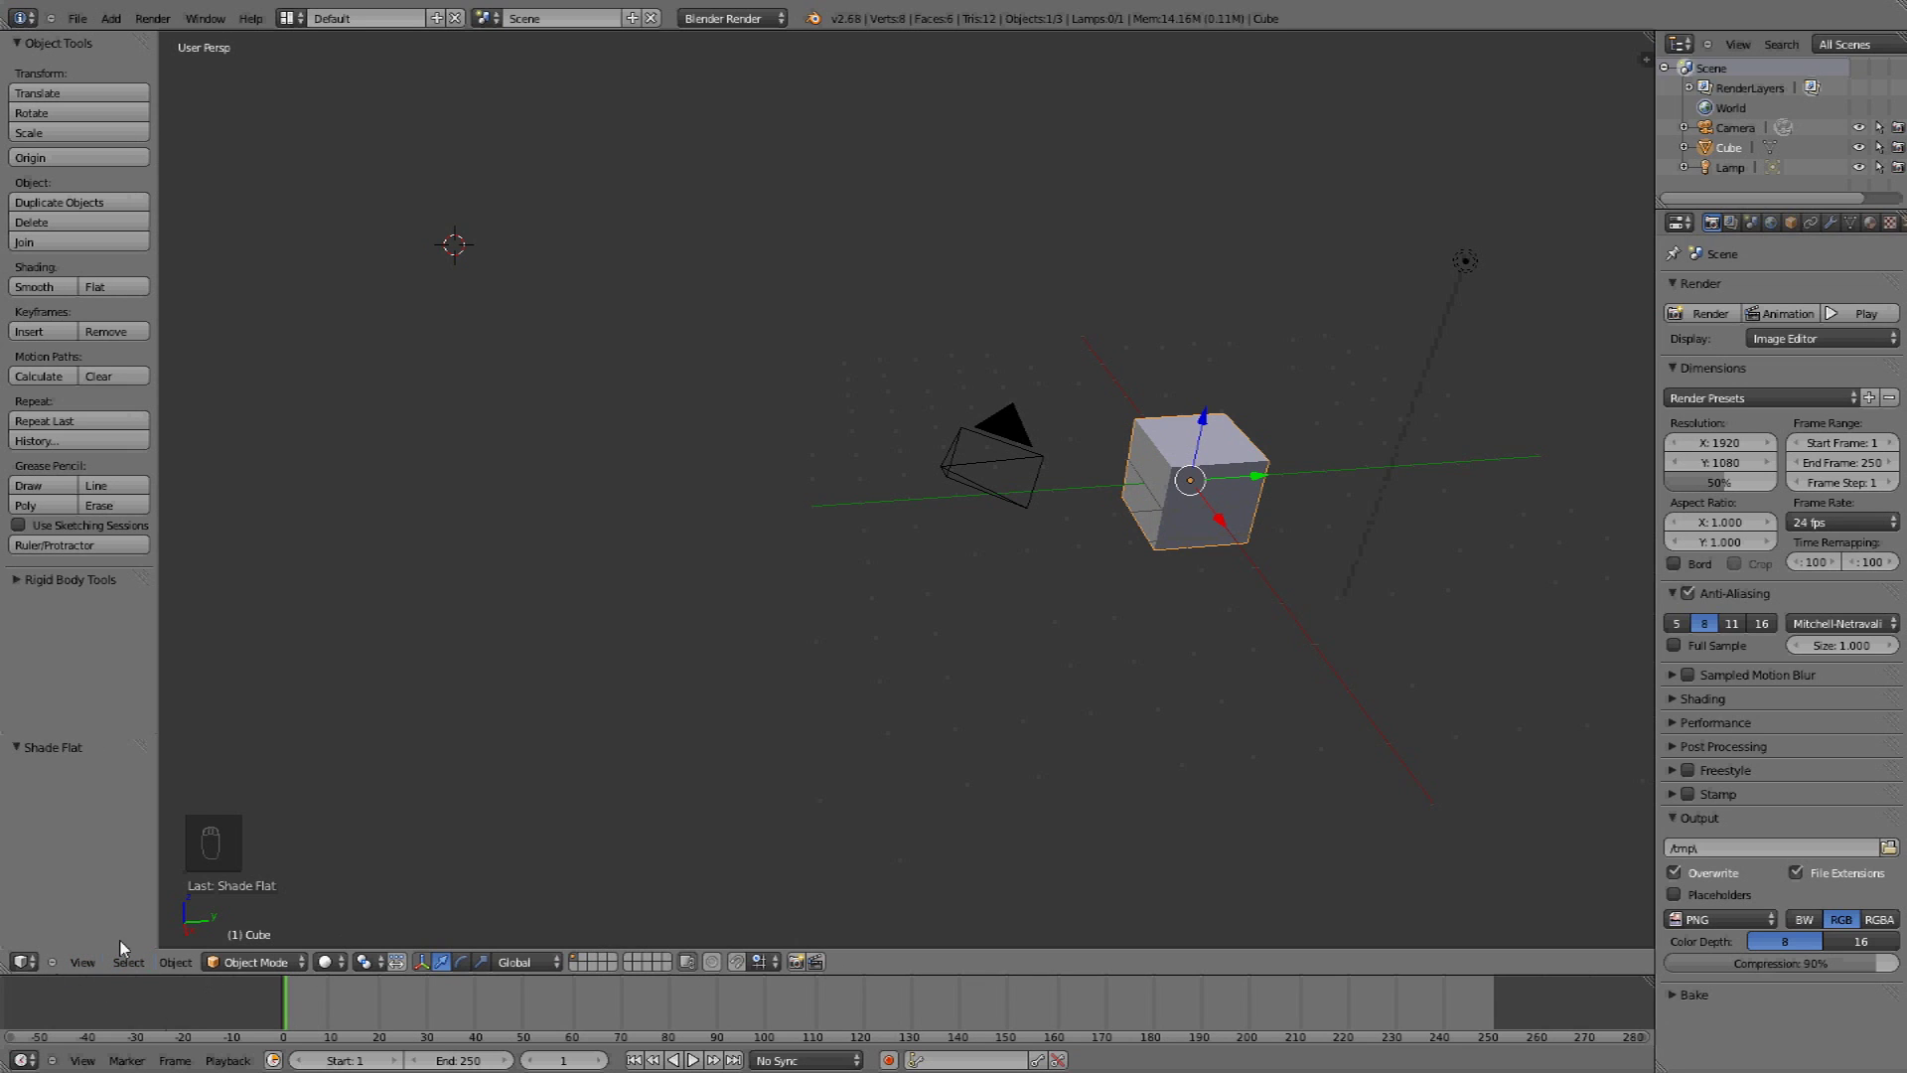
pyautogui.click(24, 961)
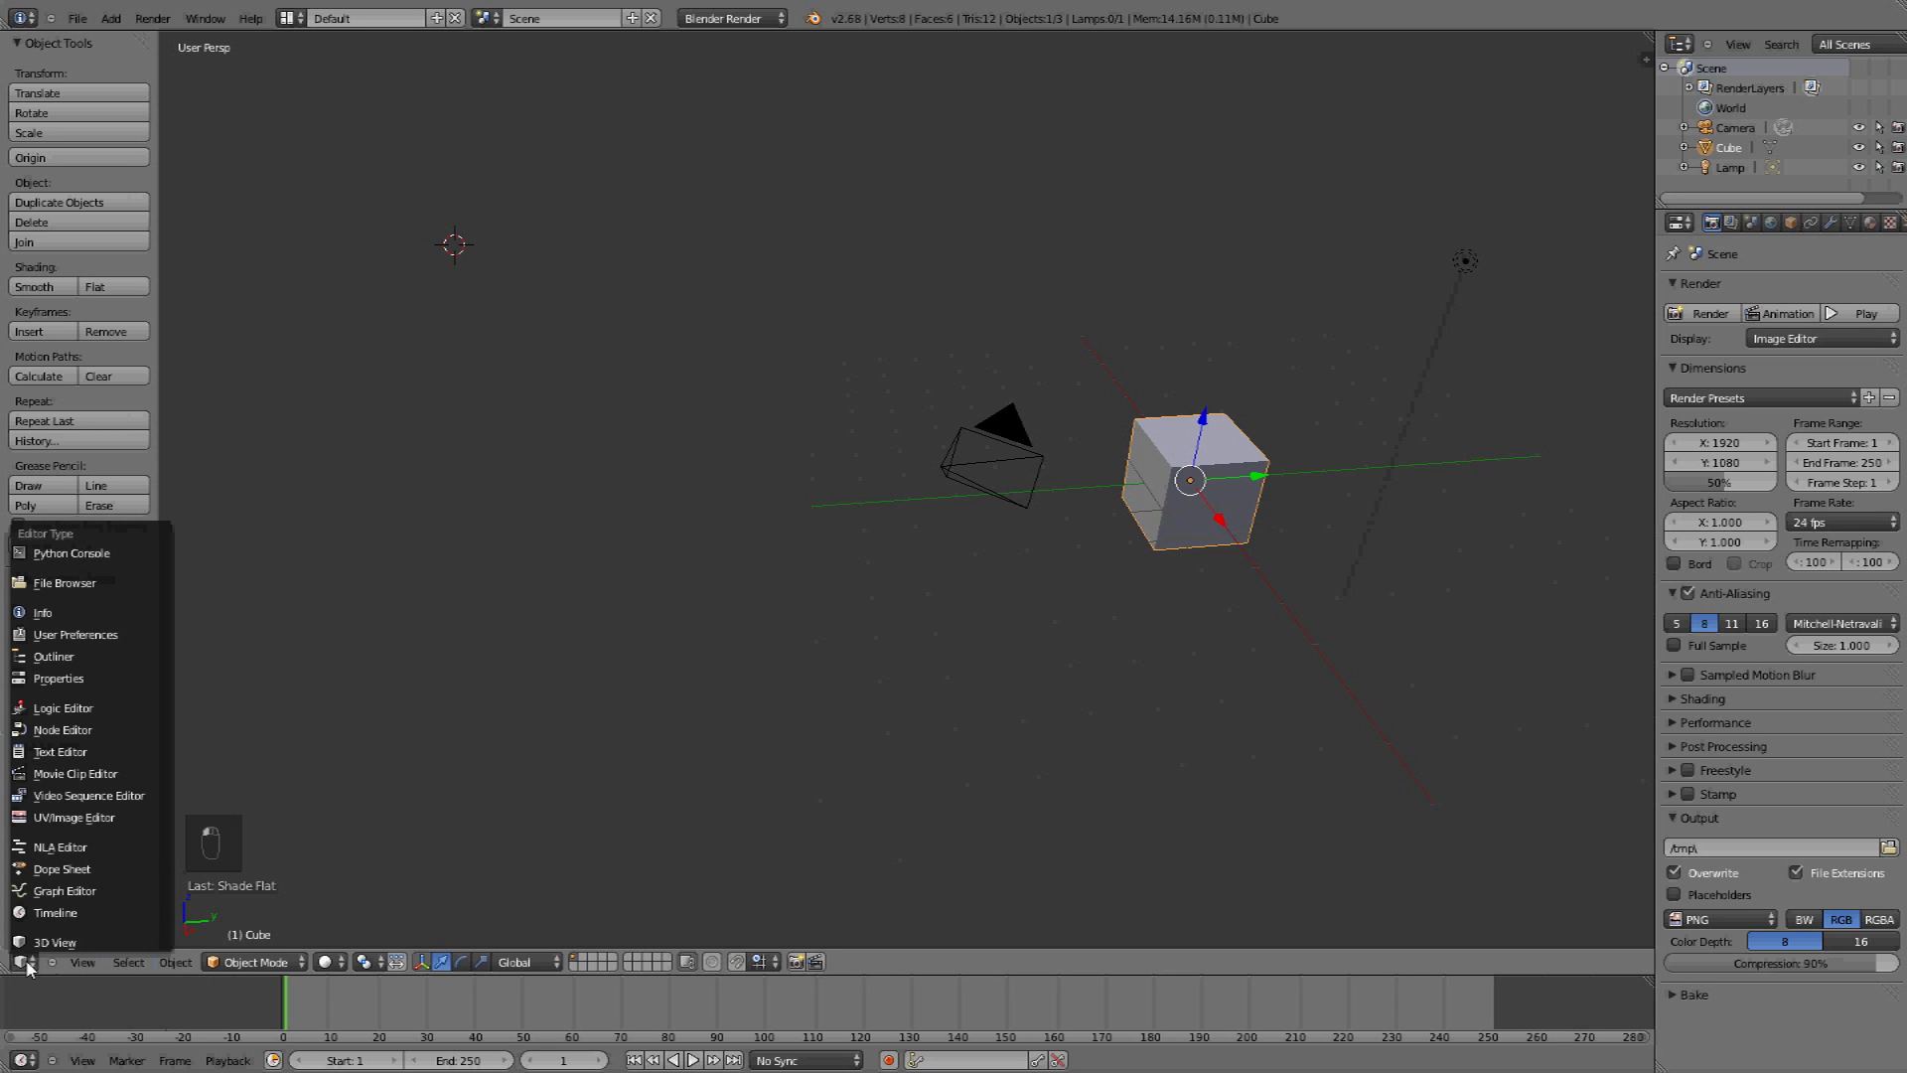
pyautogui.click(71, 914)
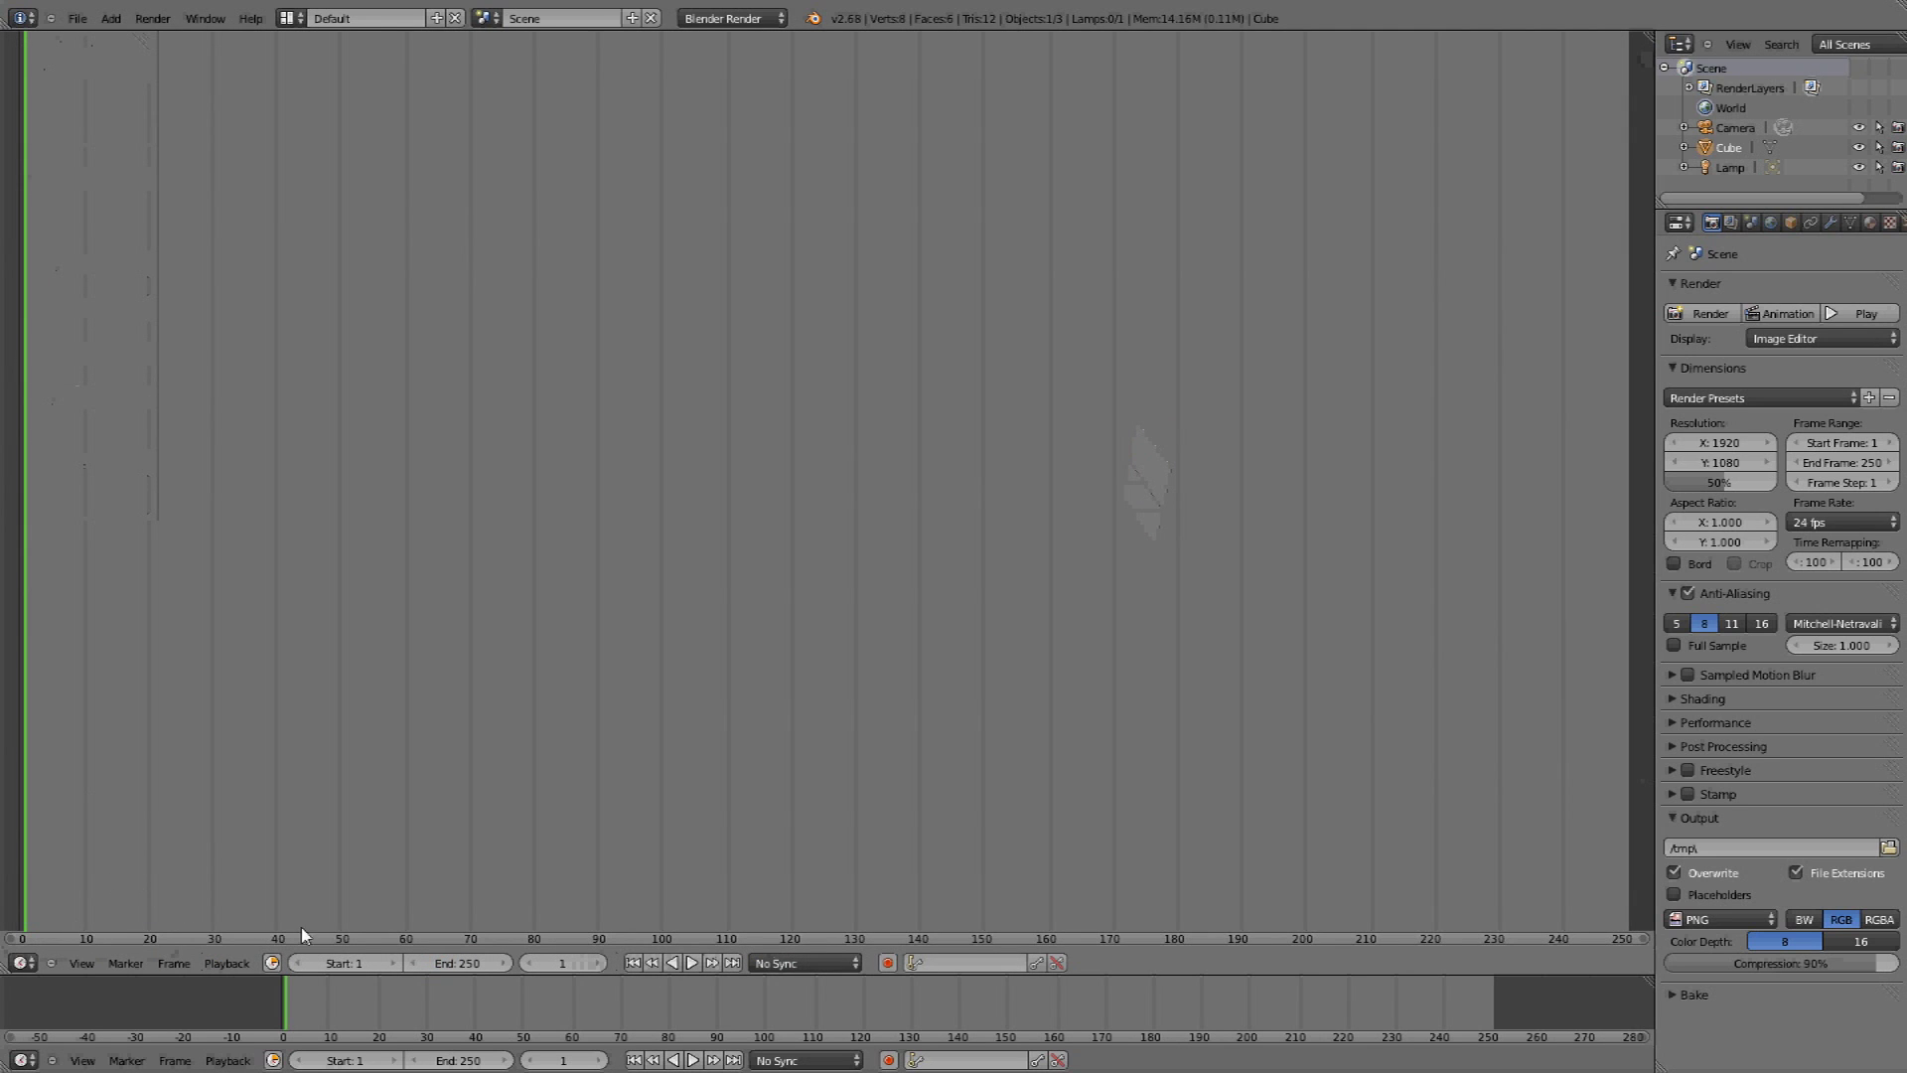
pyautogui.click(24, 964)
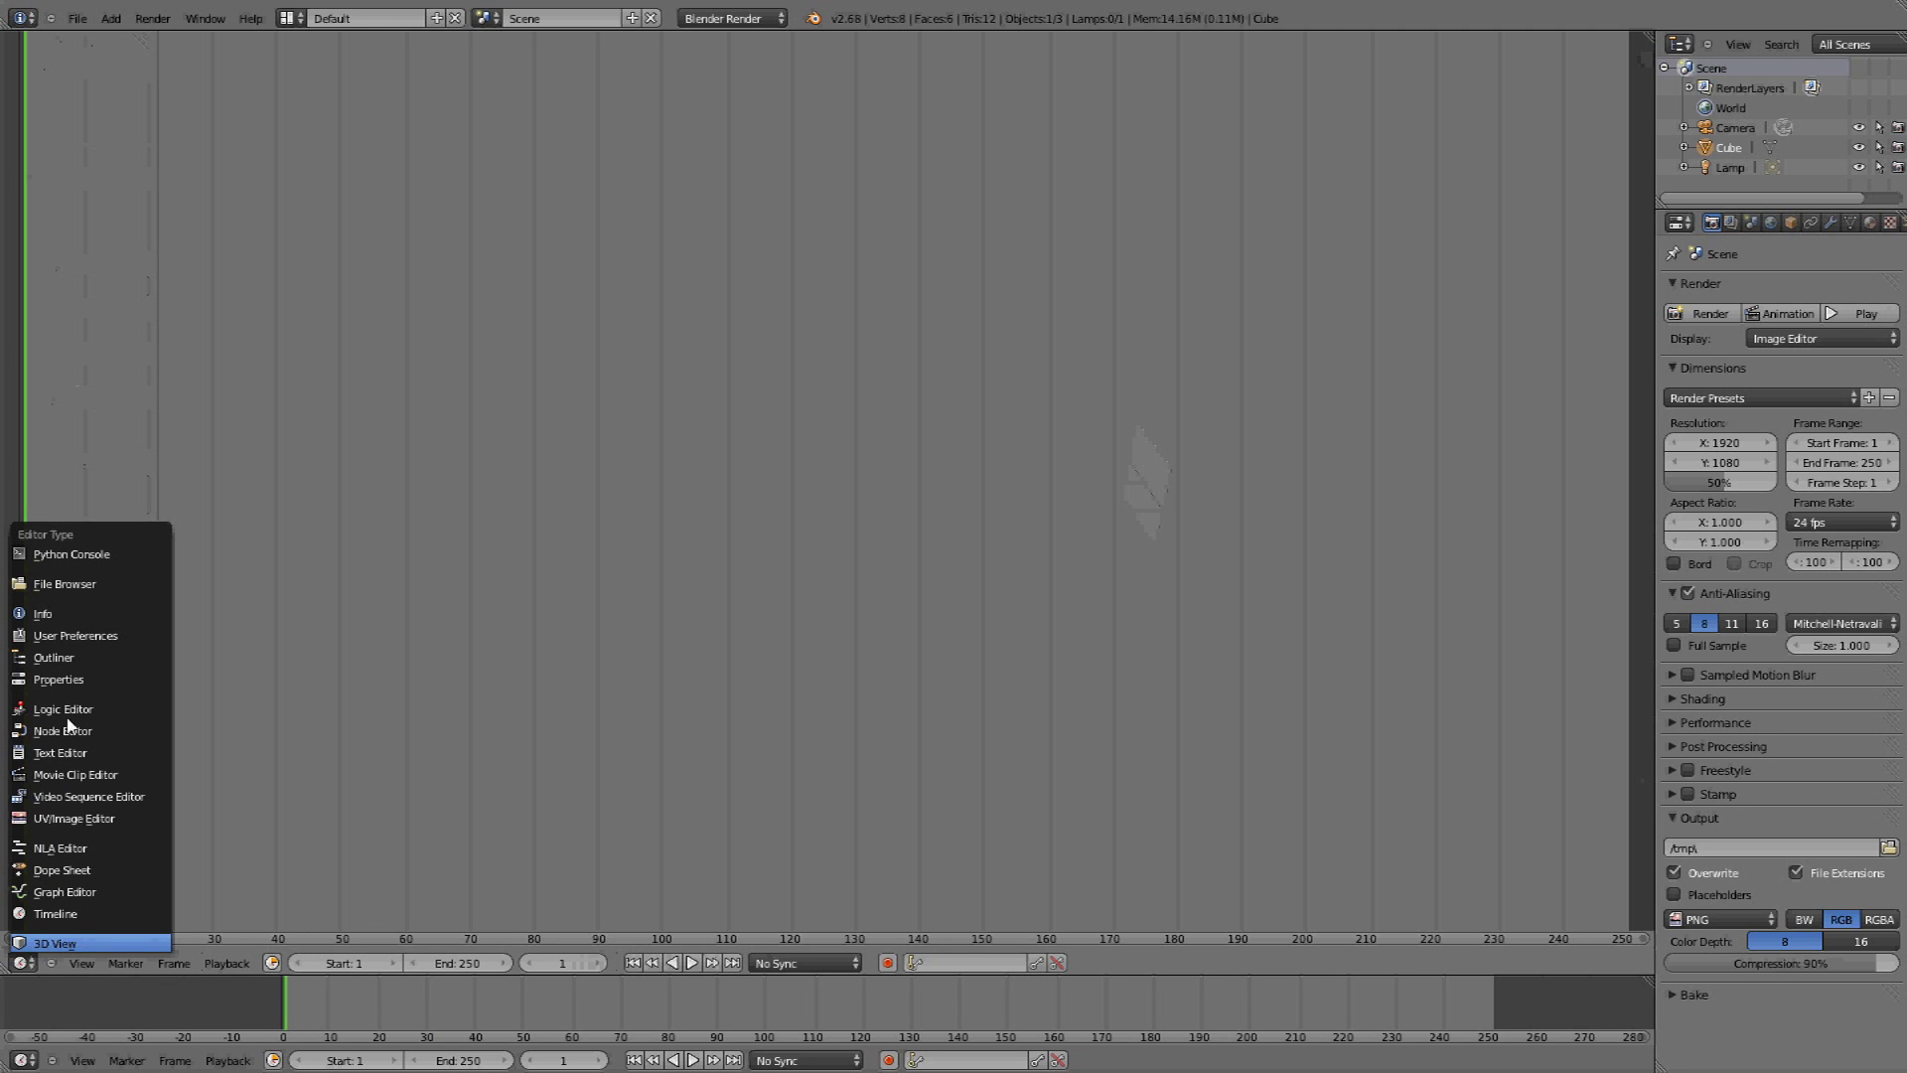
pyautogui.click(60, 680)
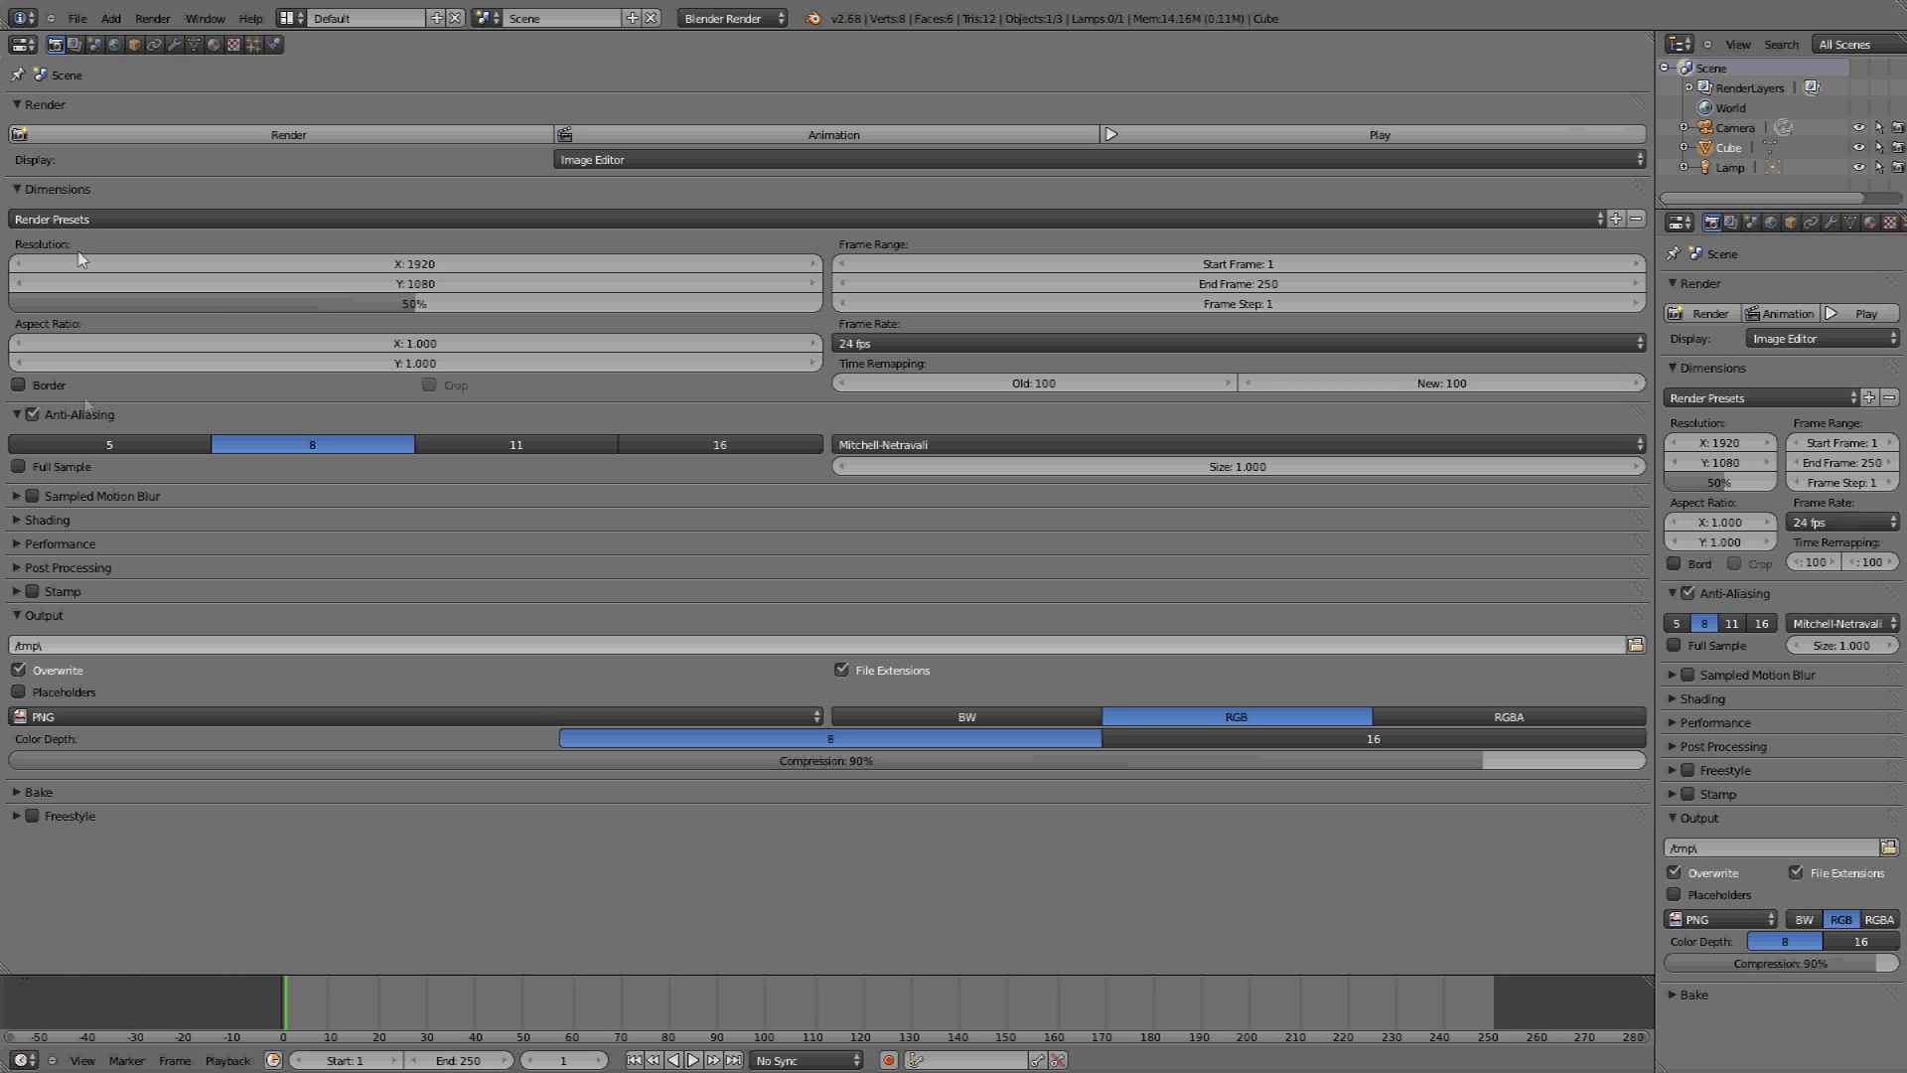
pyautogui.click(25, 47)
pyautogui.click(64, 67)
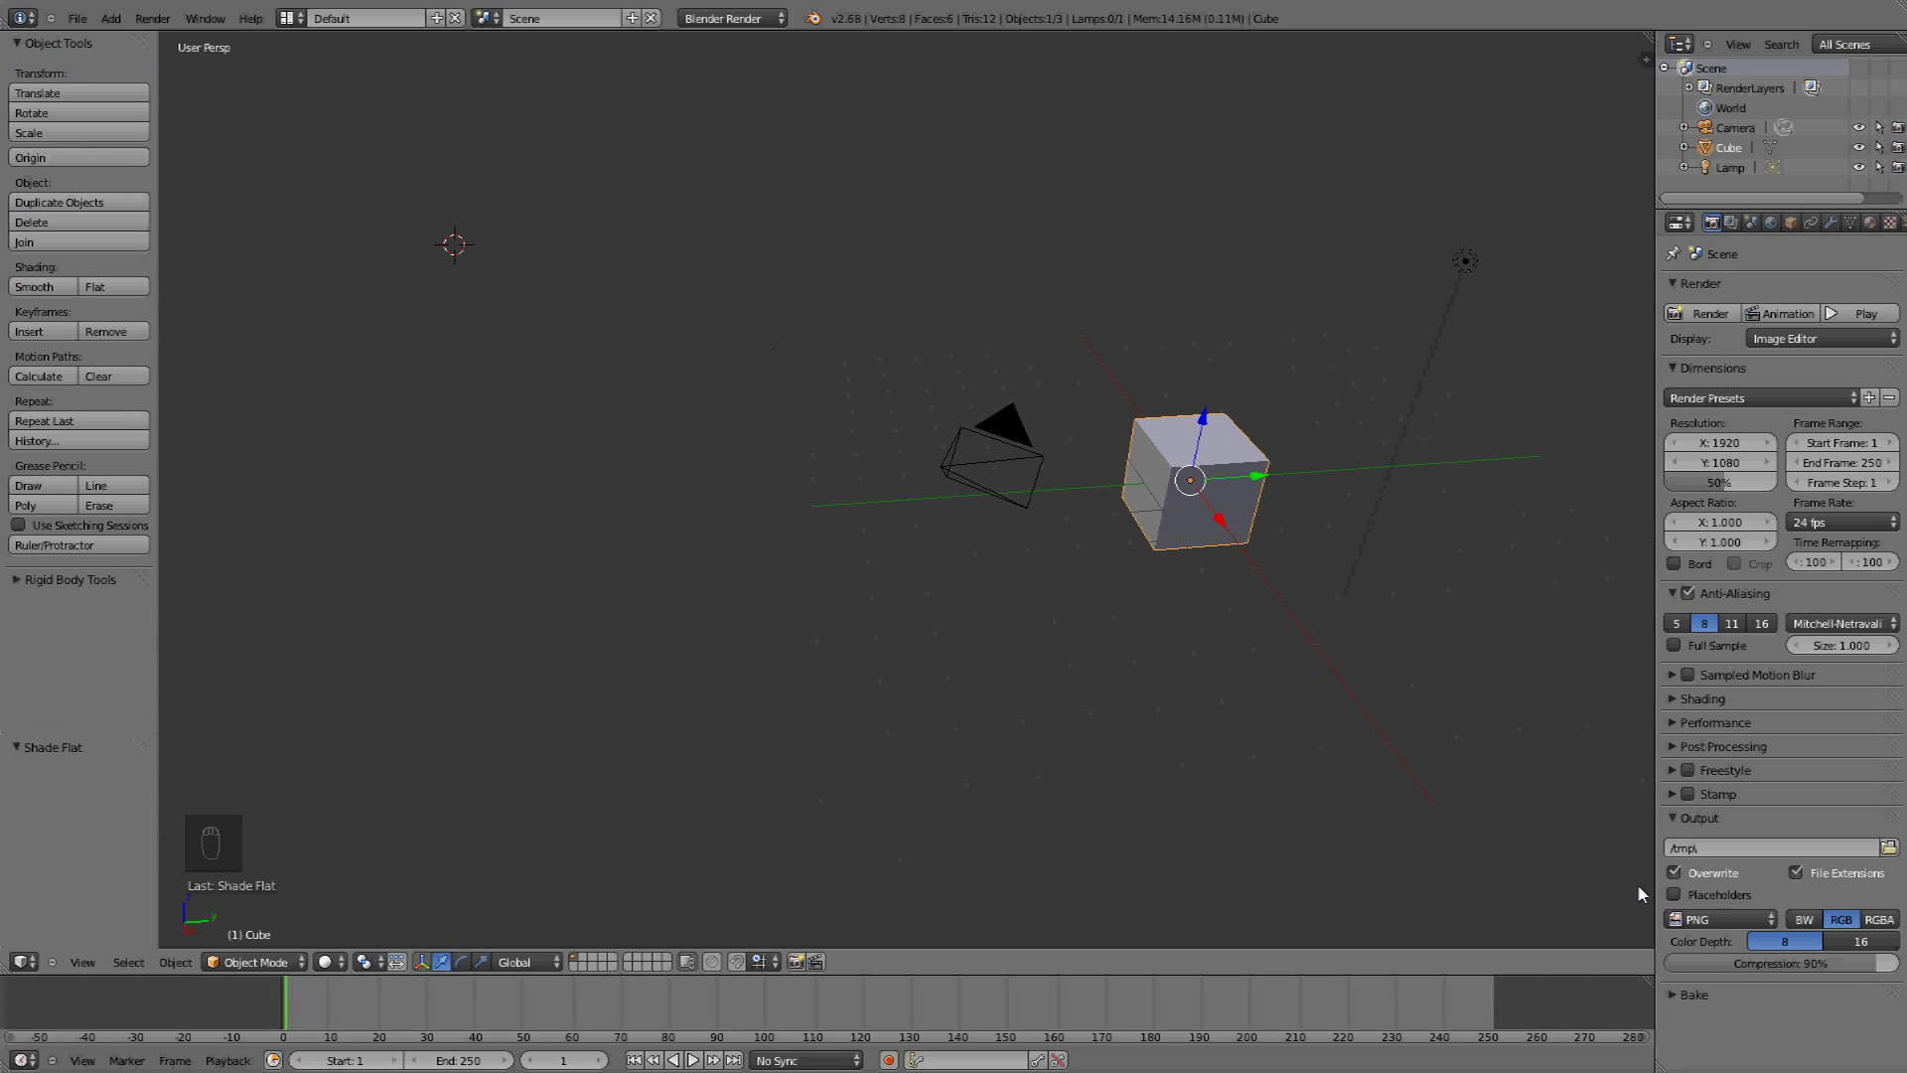
pyautogui.click(1678, 222)
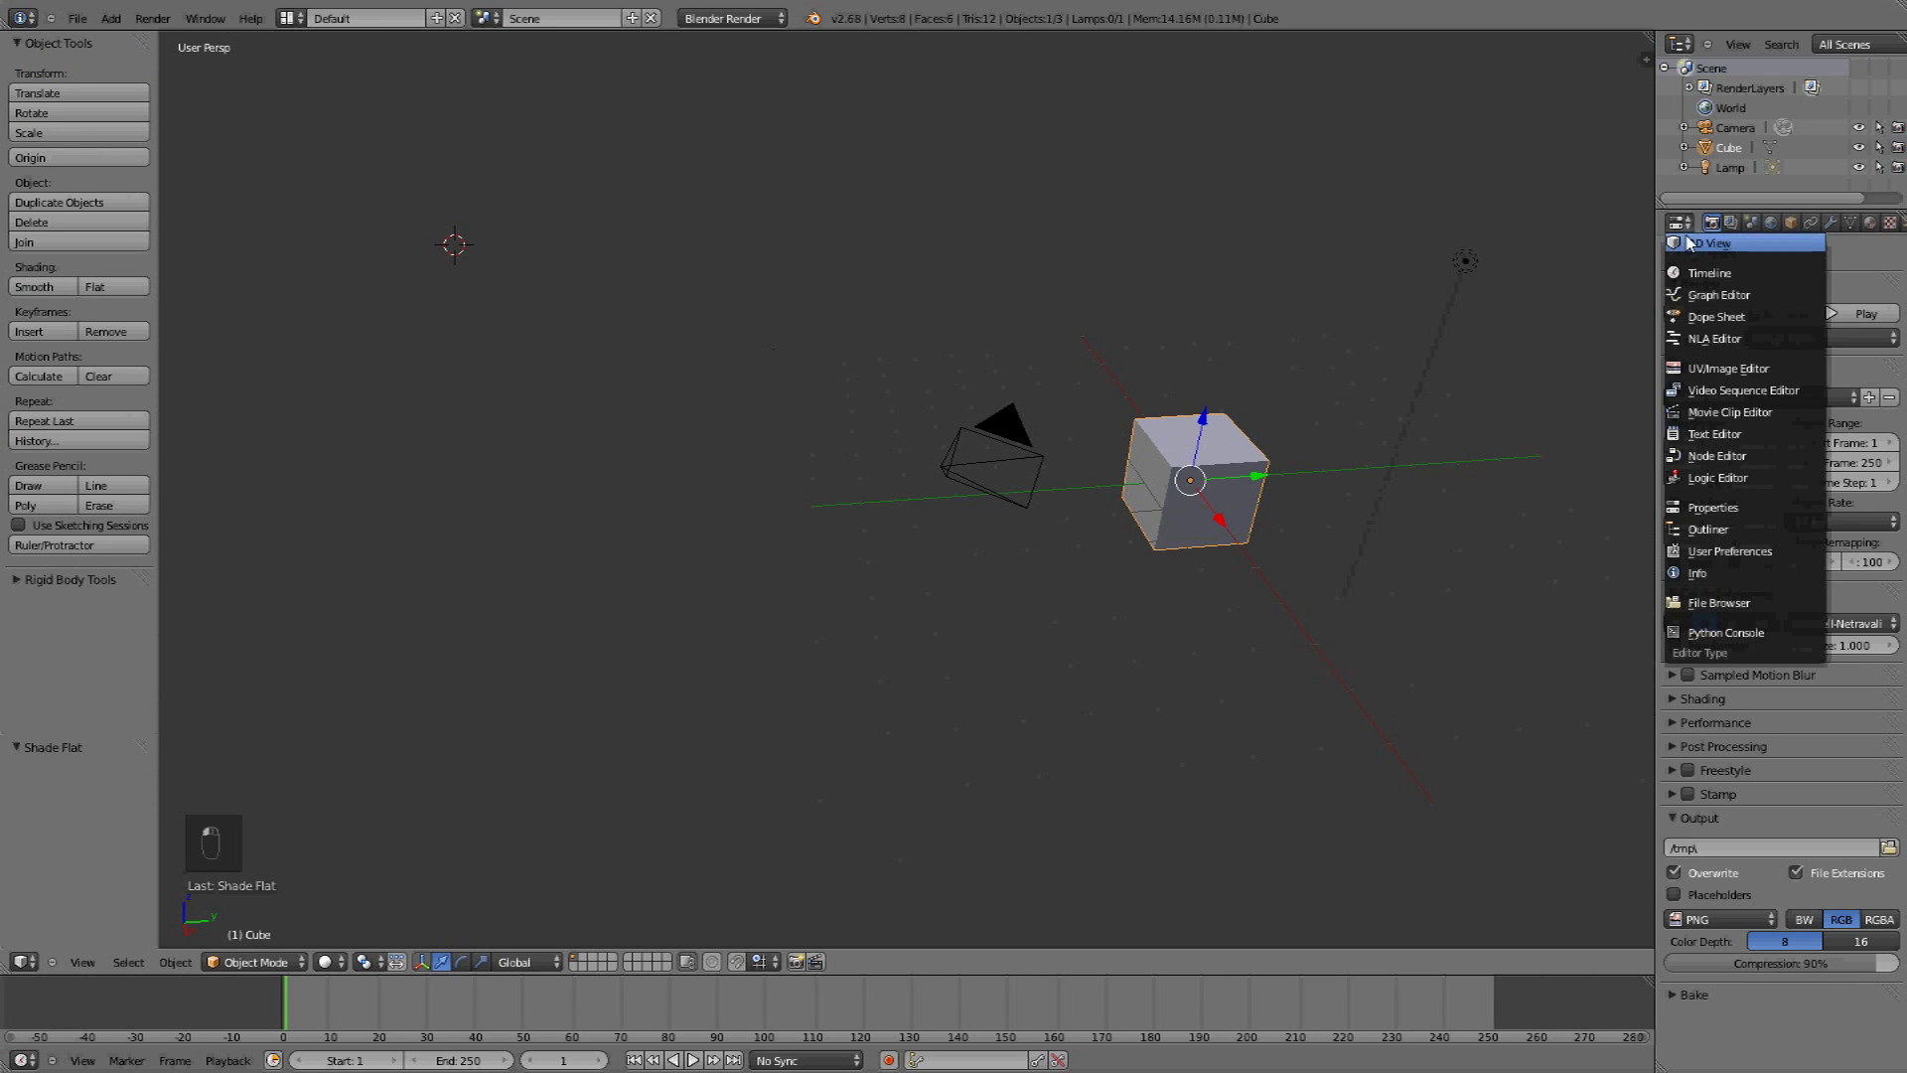
pyautogui.click(1689, 244)
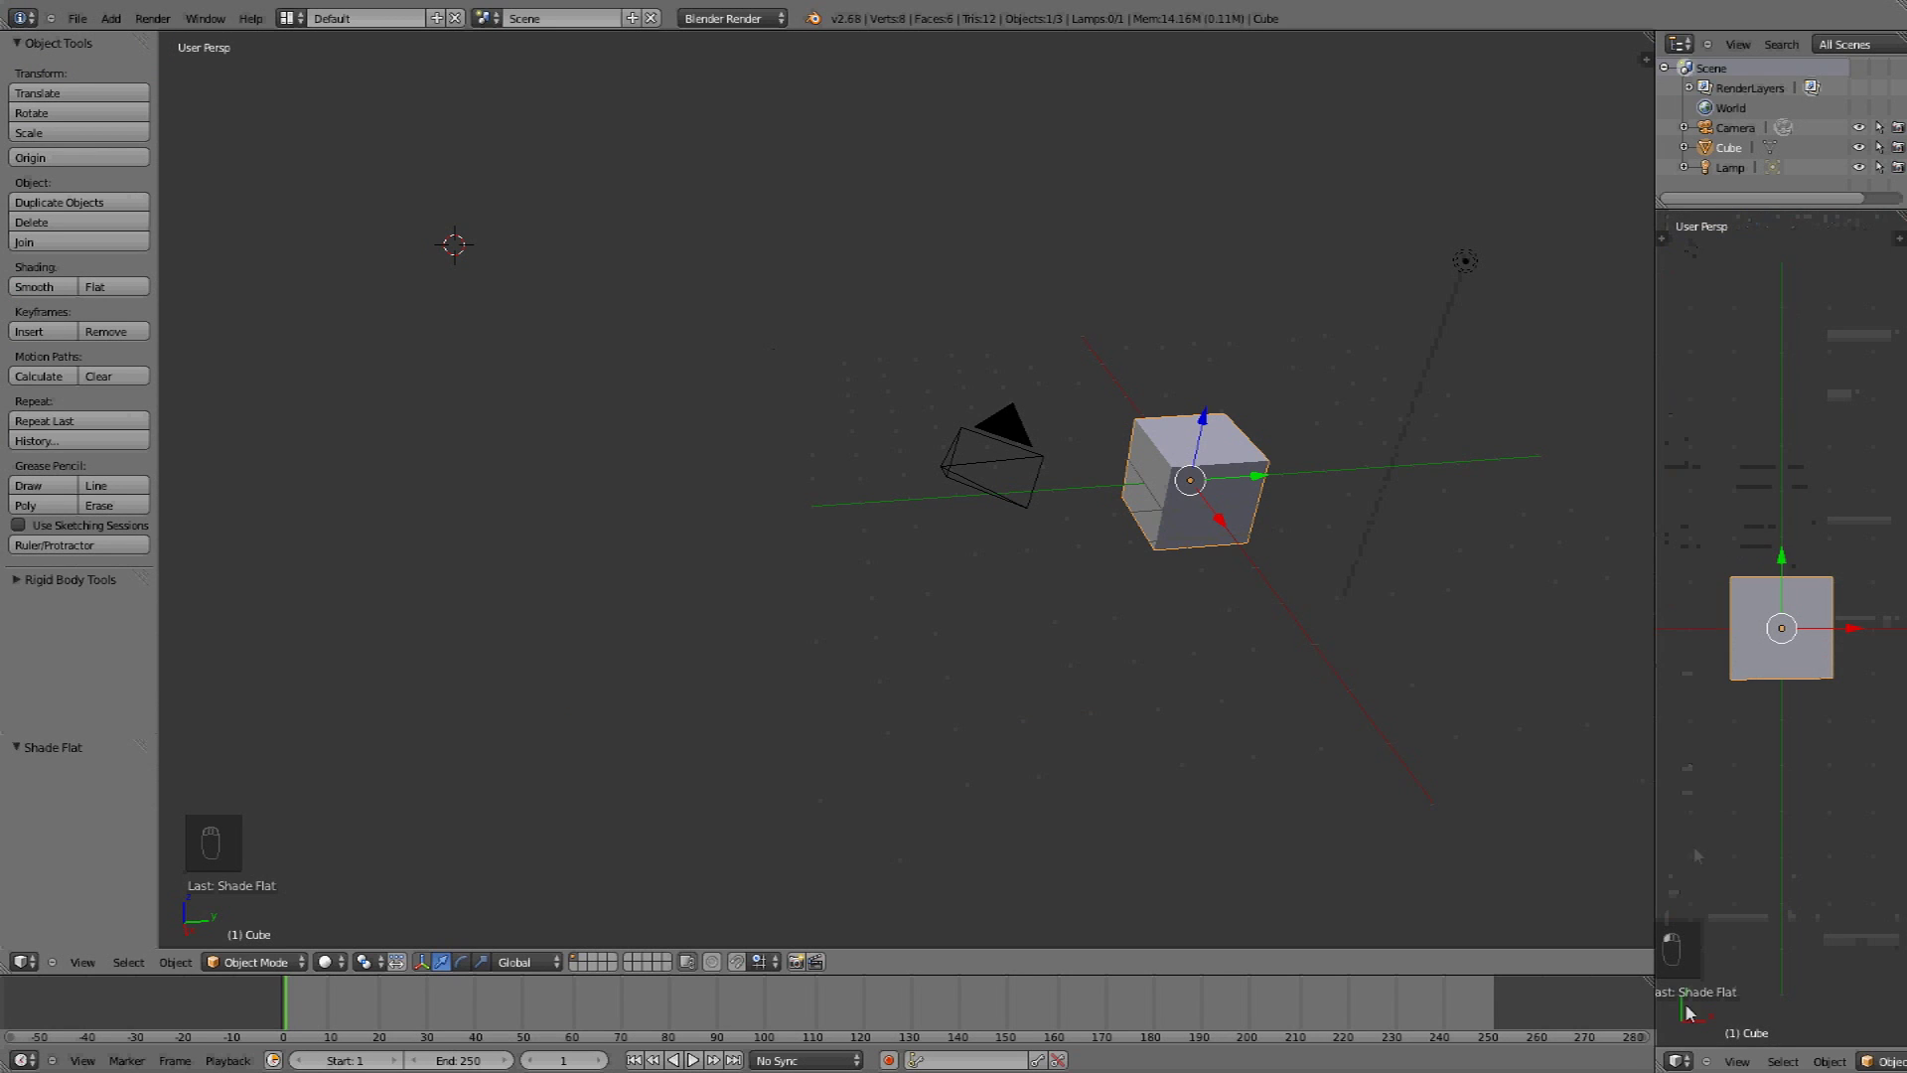
pyautogui.click(1679, 1061)
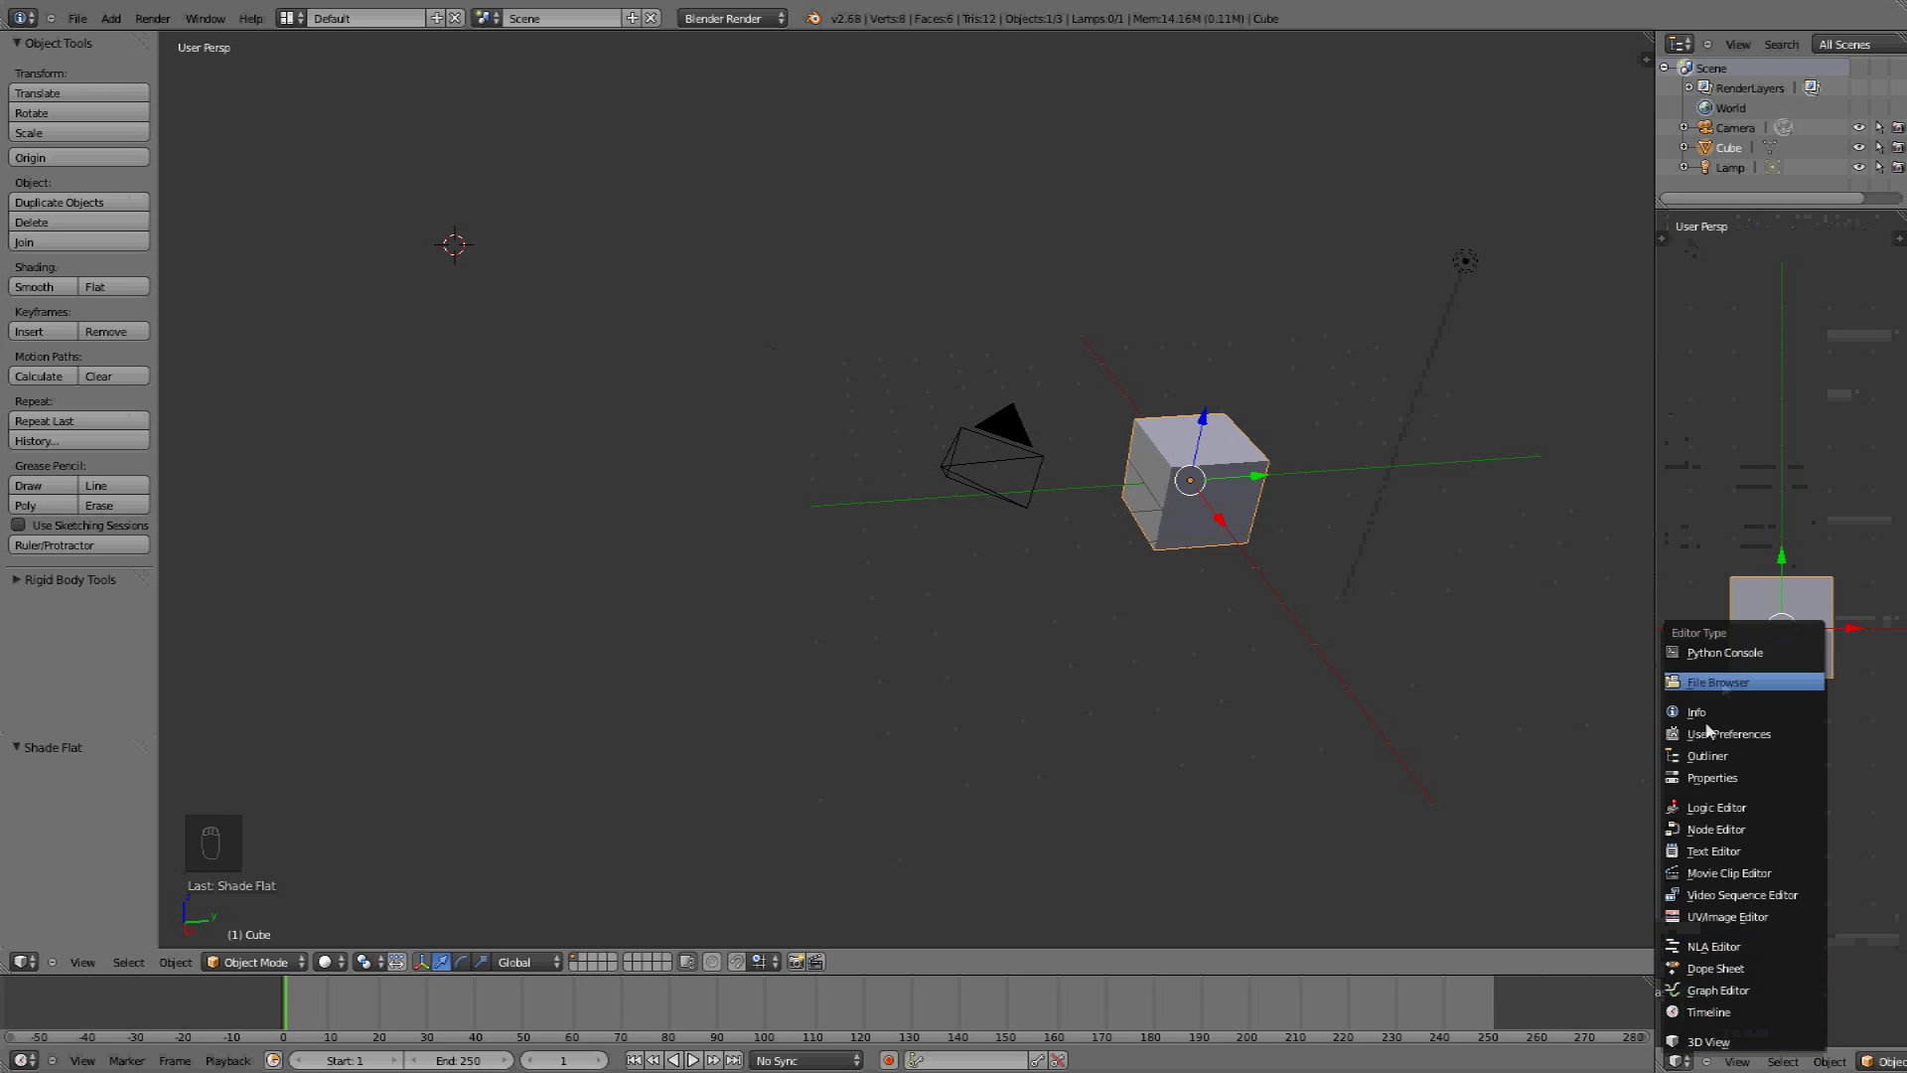
pyautogui.click(1710, 780)
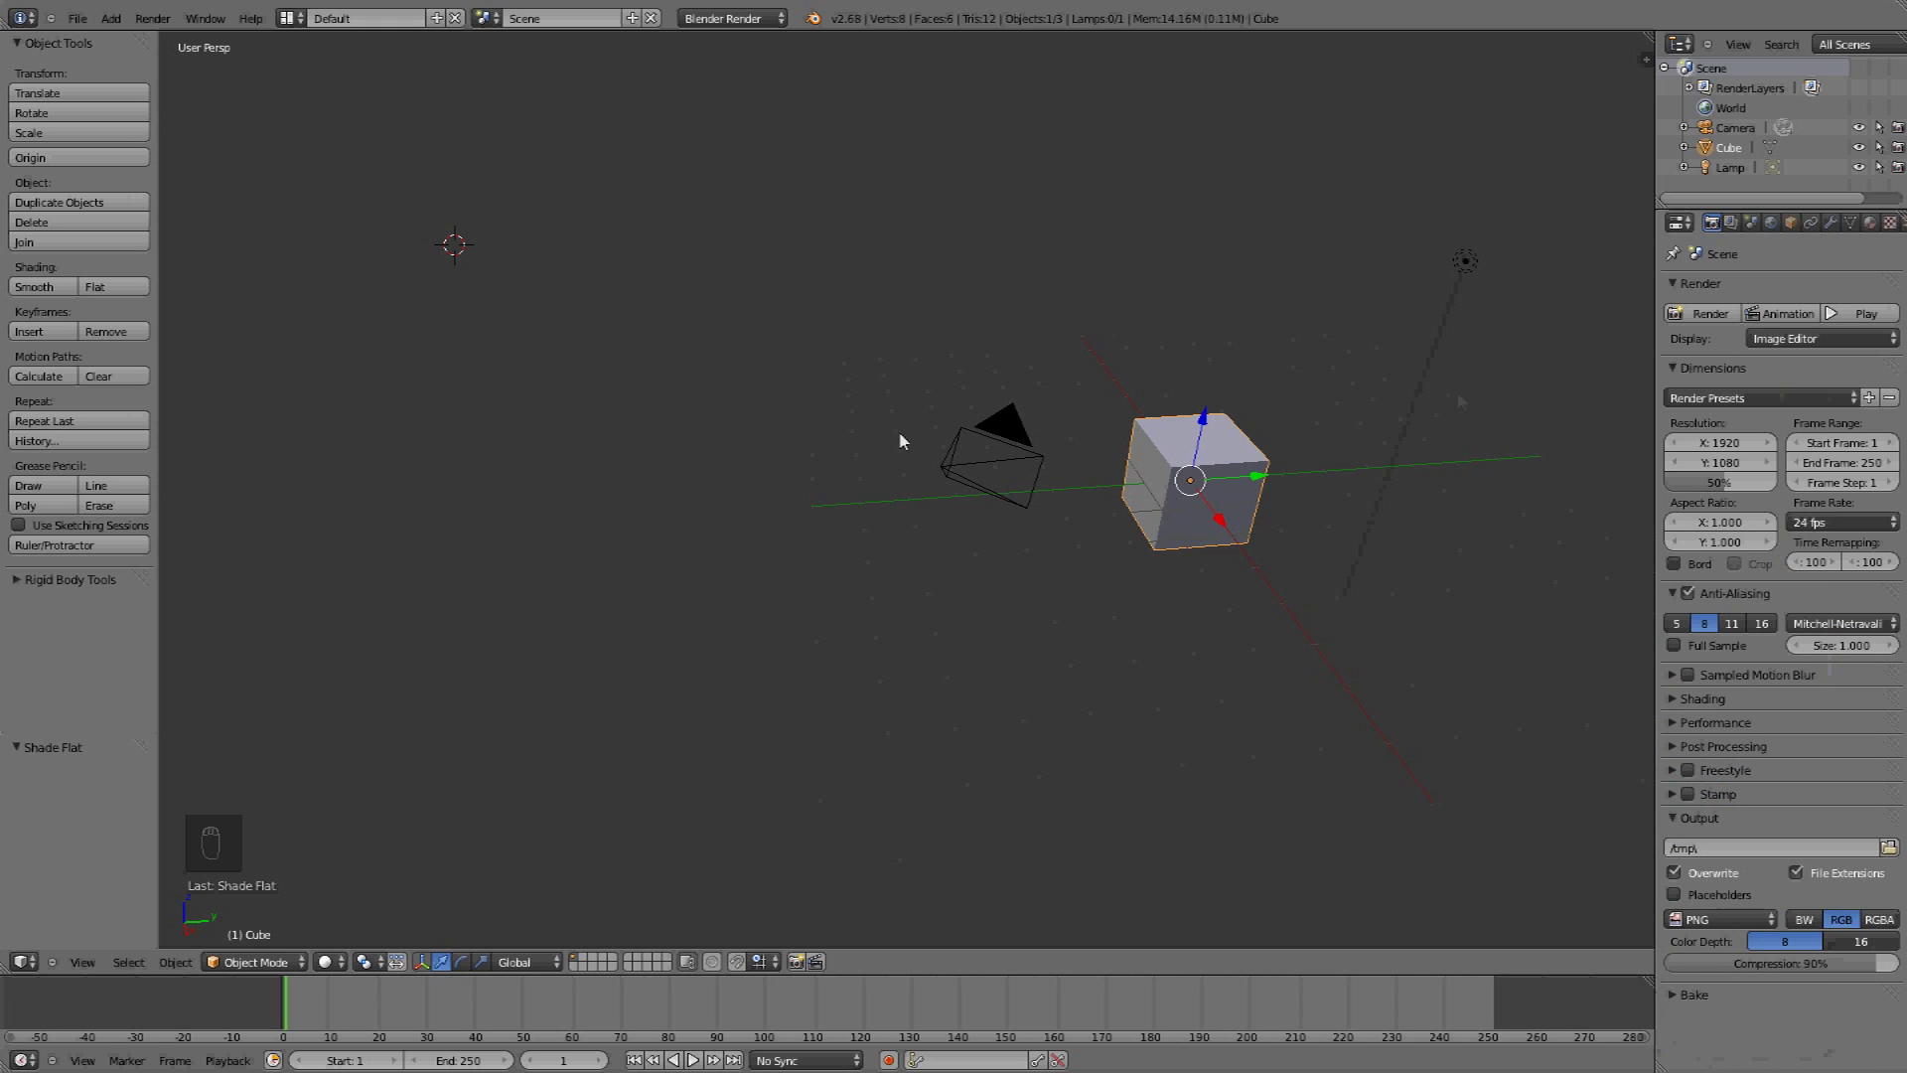
# Move the 3D cursor lower and fit the whole scene with View > View All
pyautogui.click(346, 697)
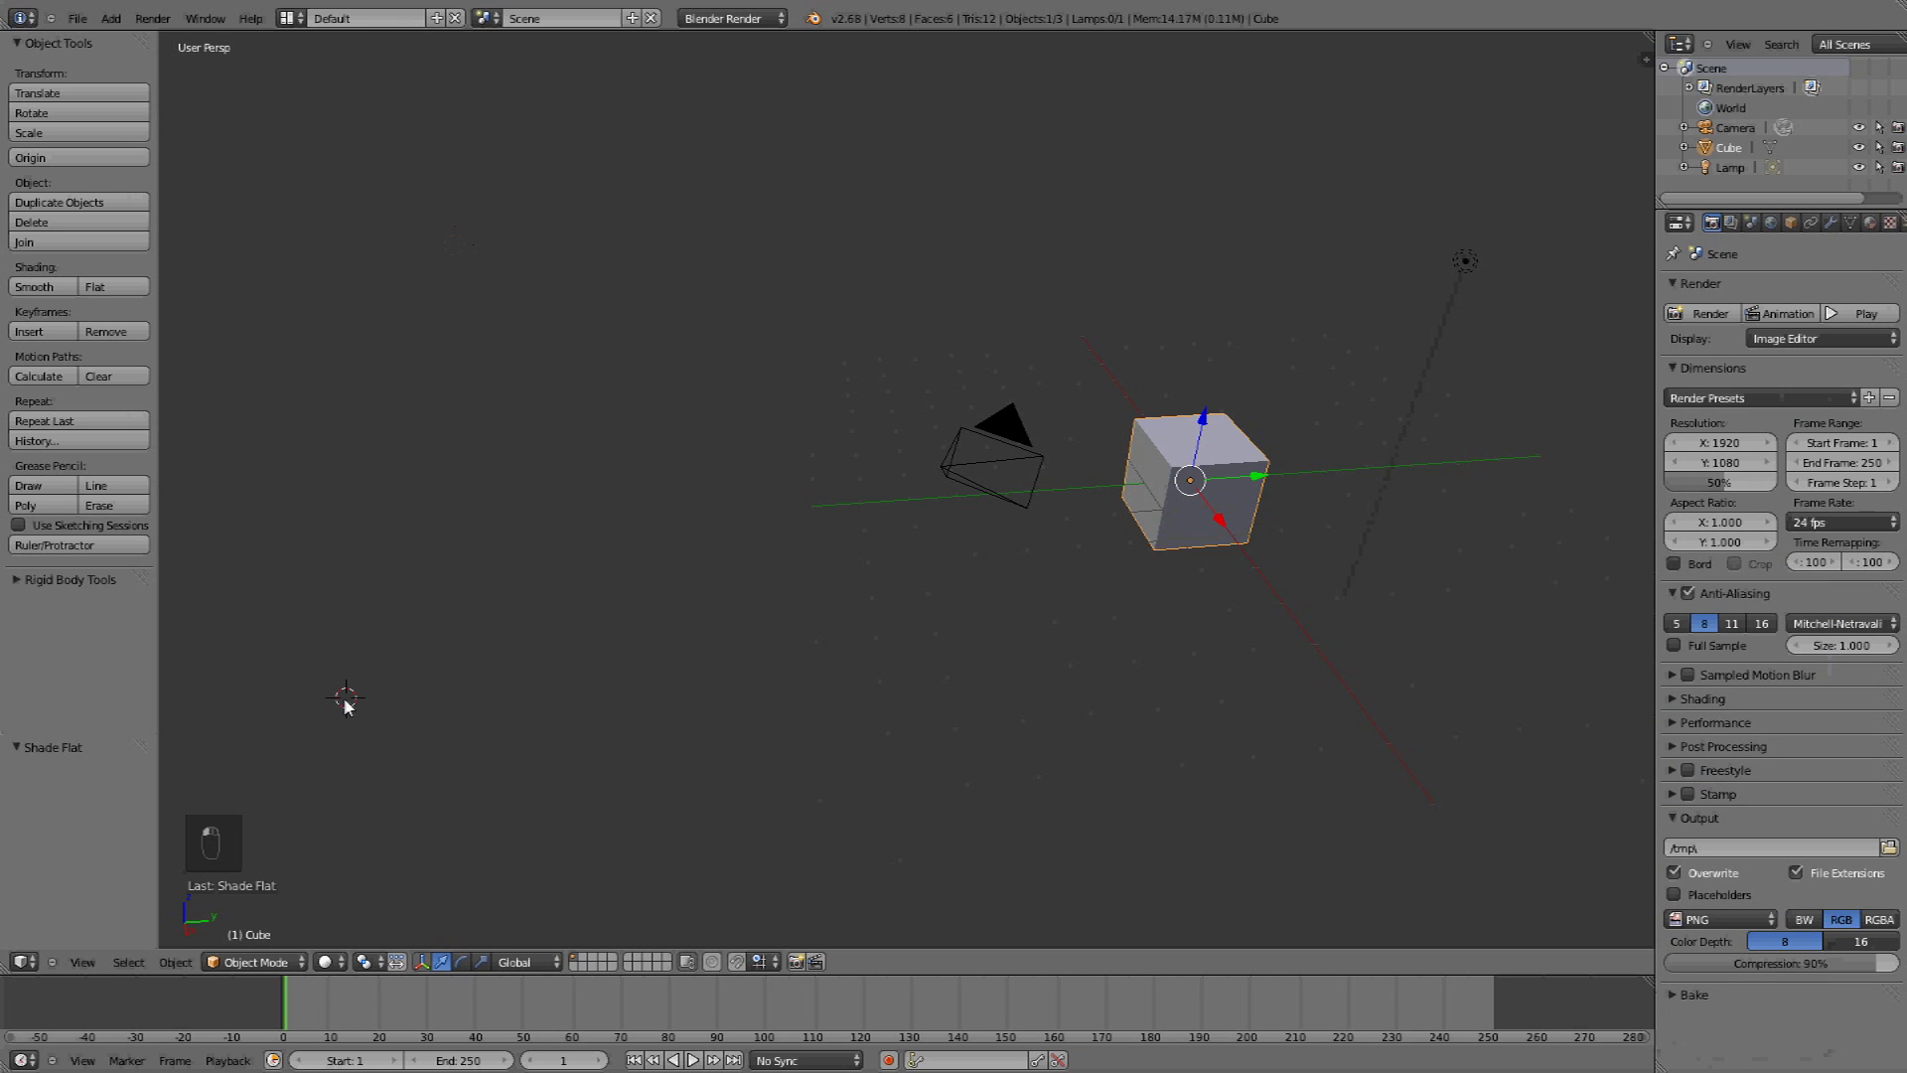
pyautogui.click(75, 963)
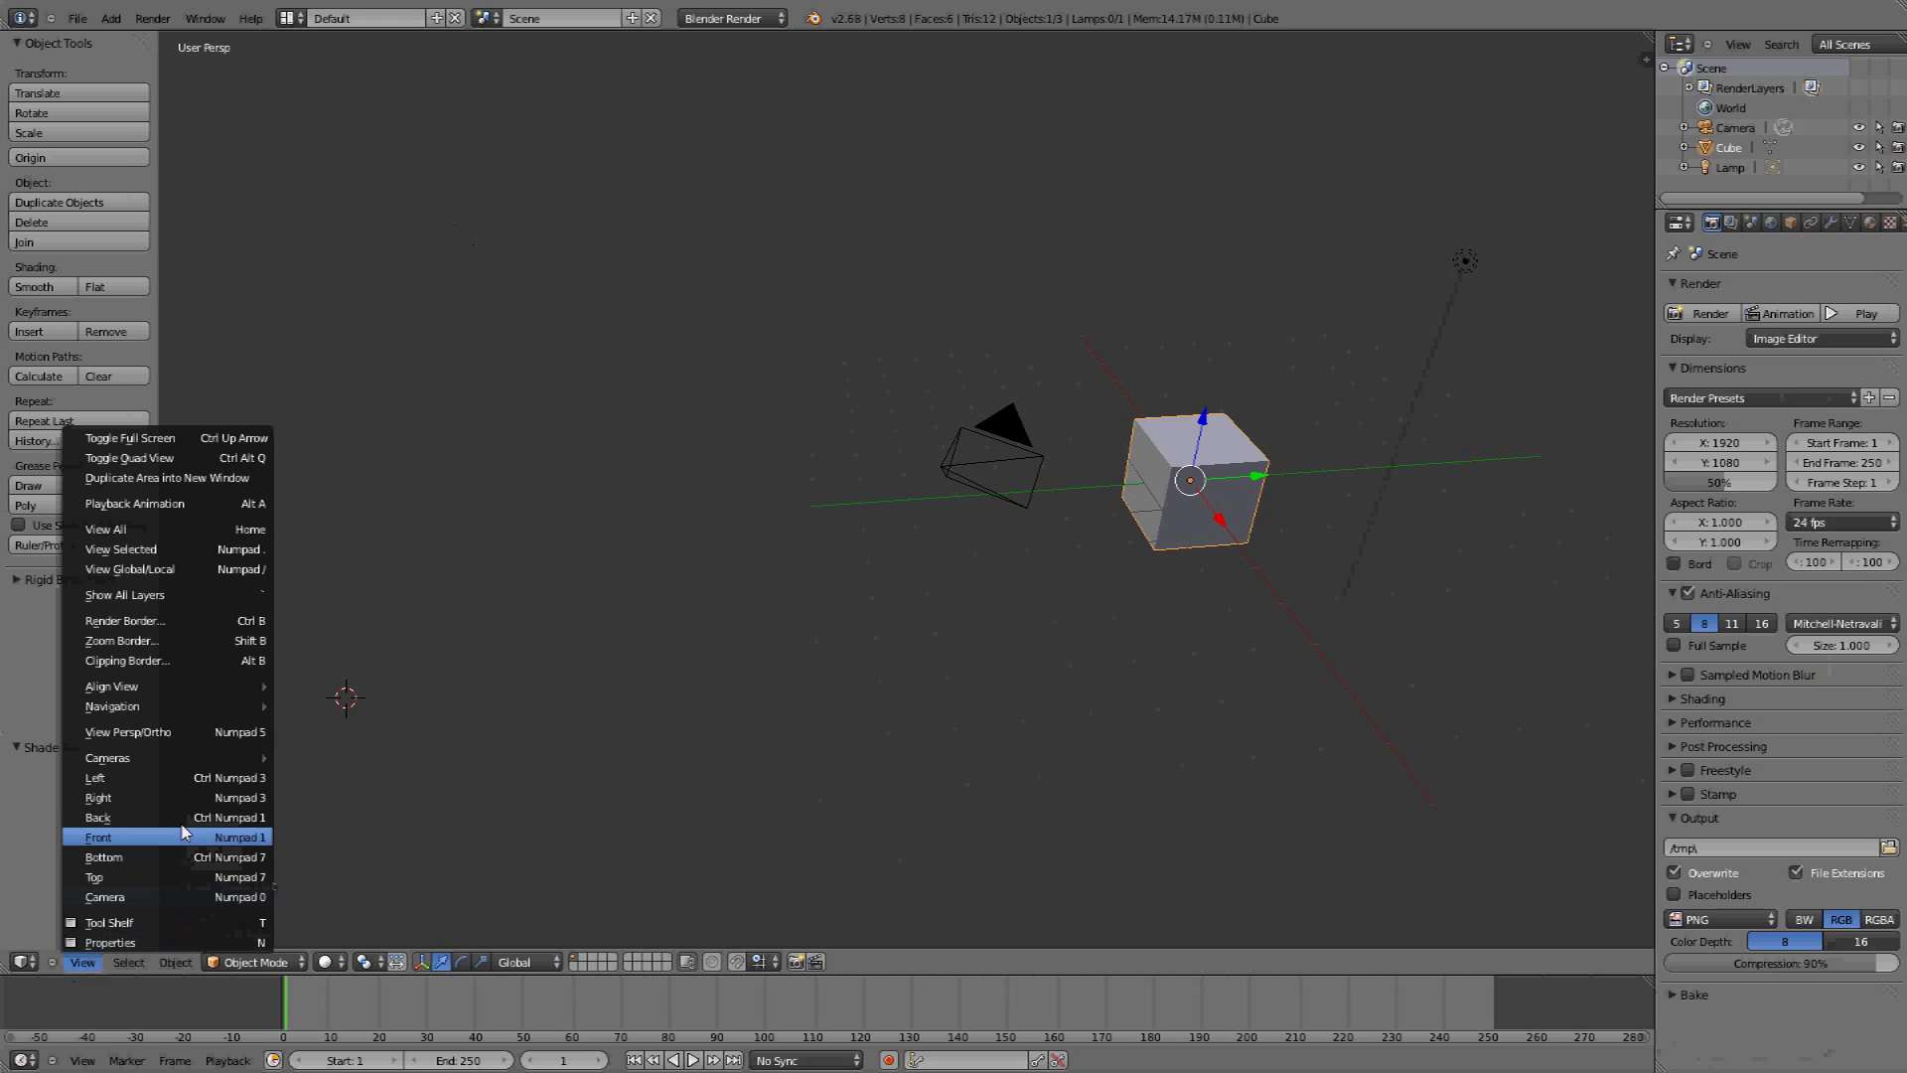
pyautogui.click(156, 534)
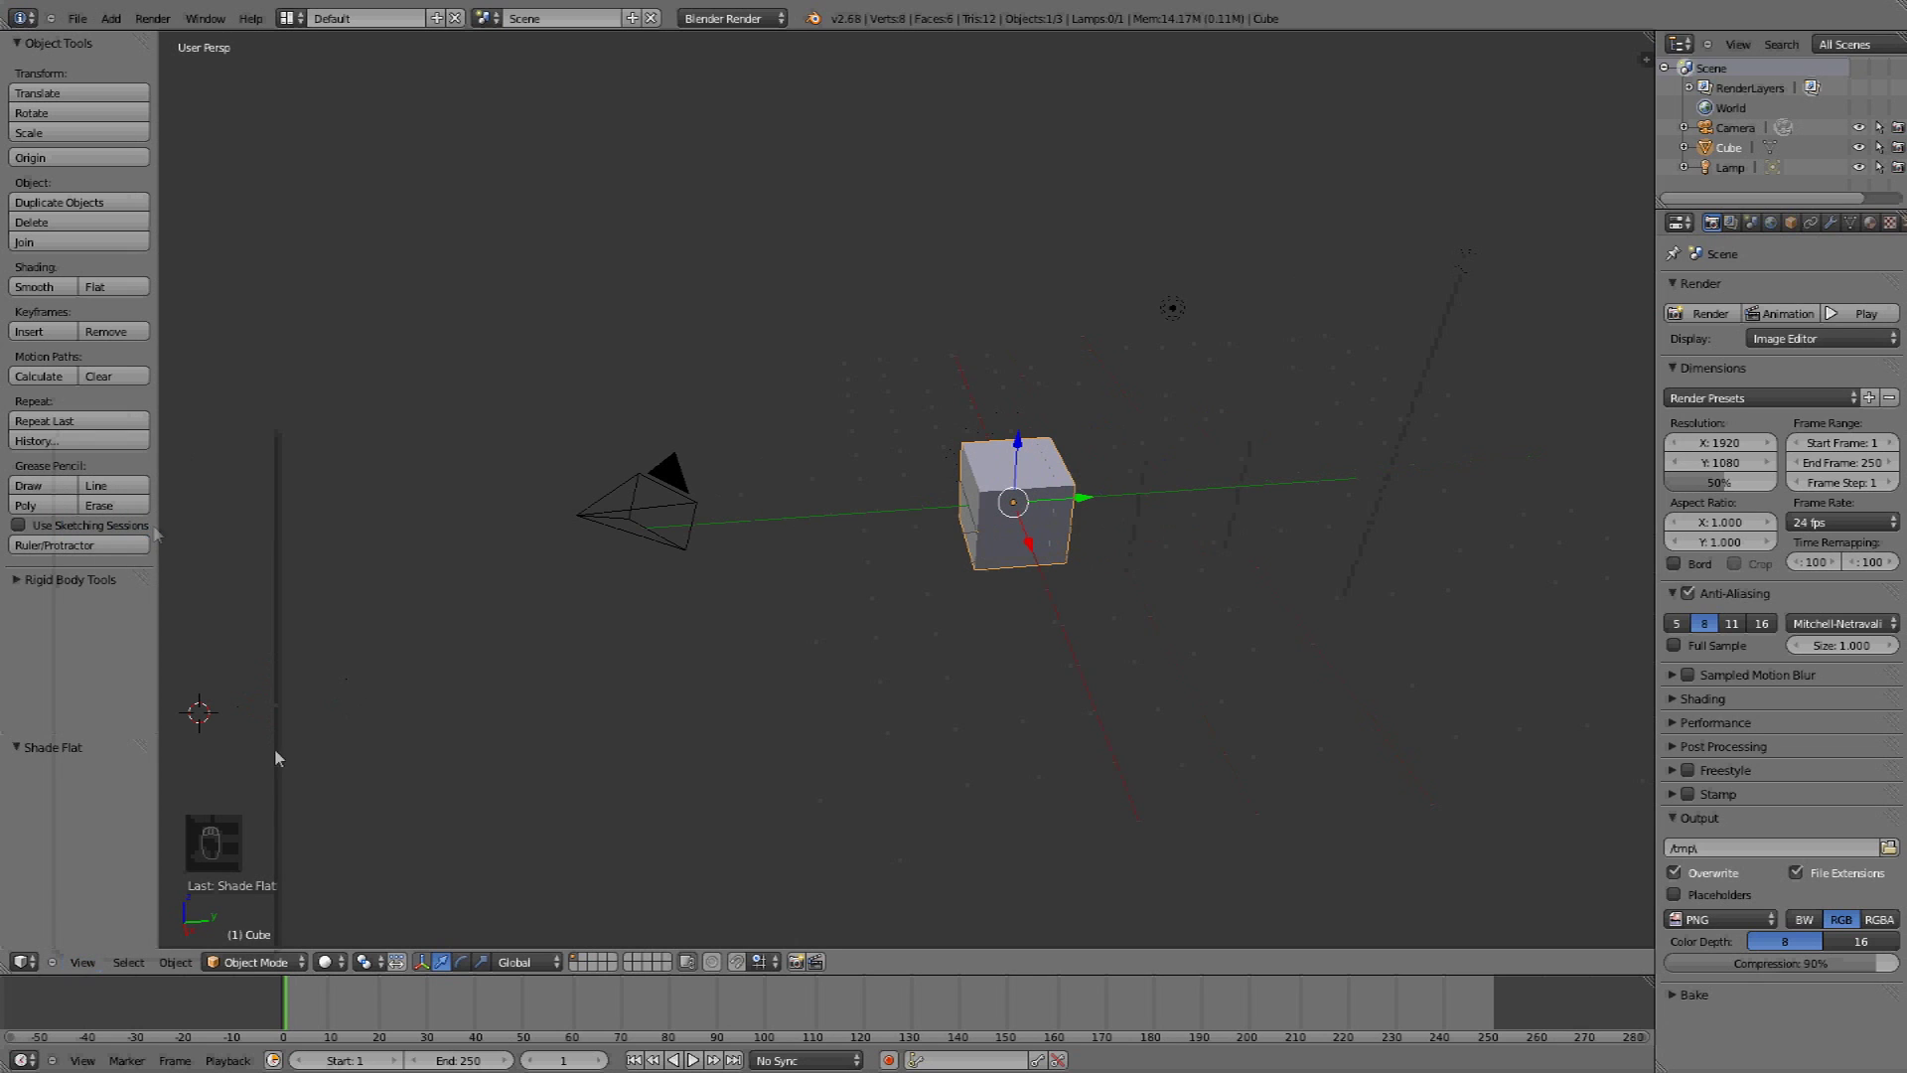
pyautogui.click(83, 963)
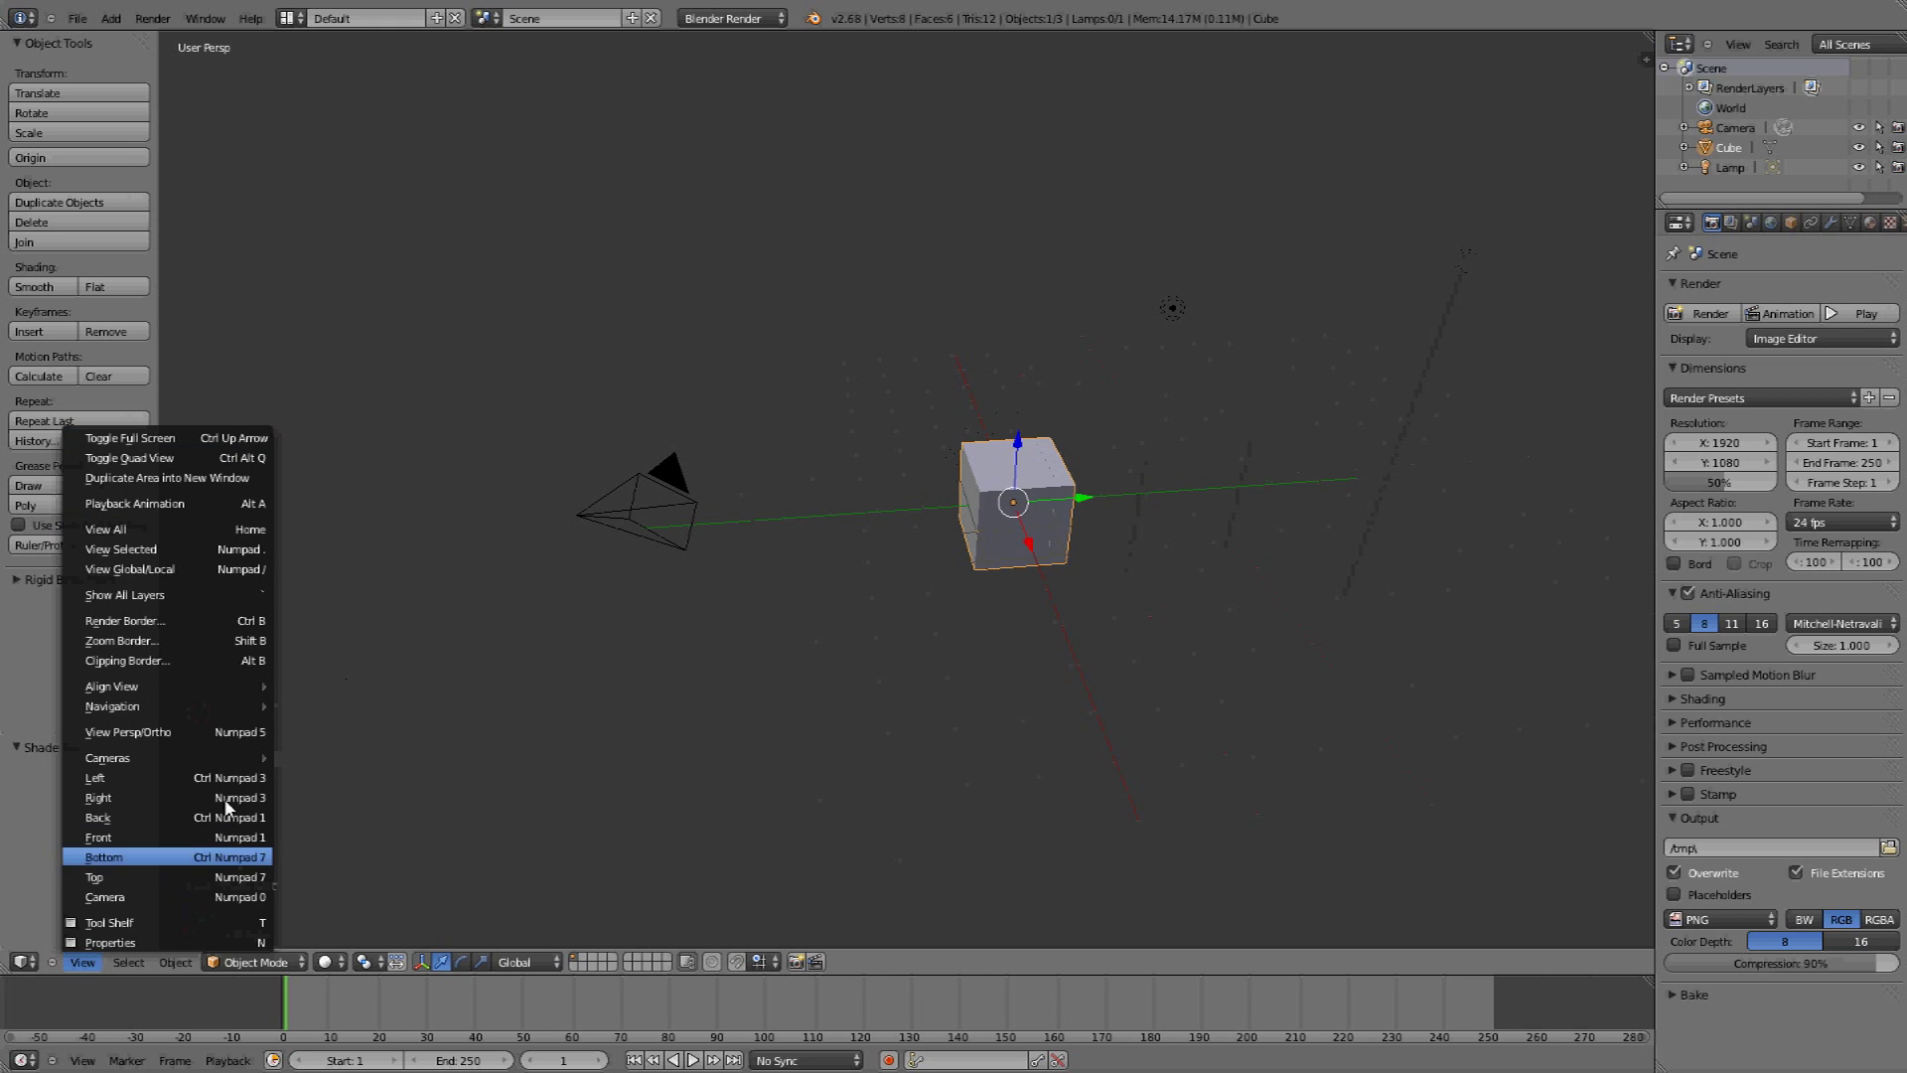
pyautogui.click(850, 709)
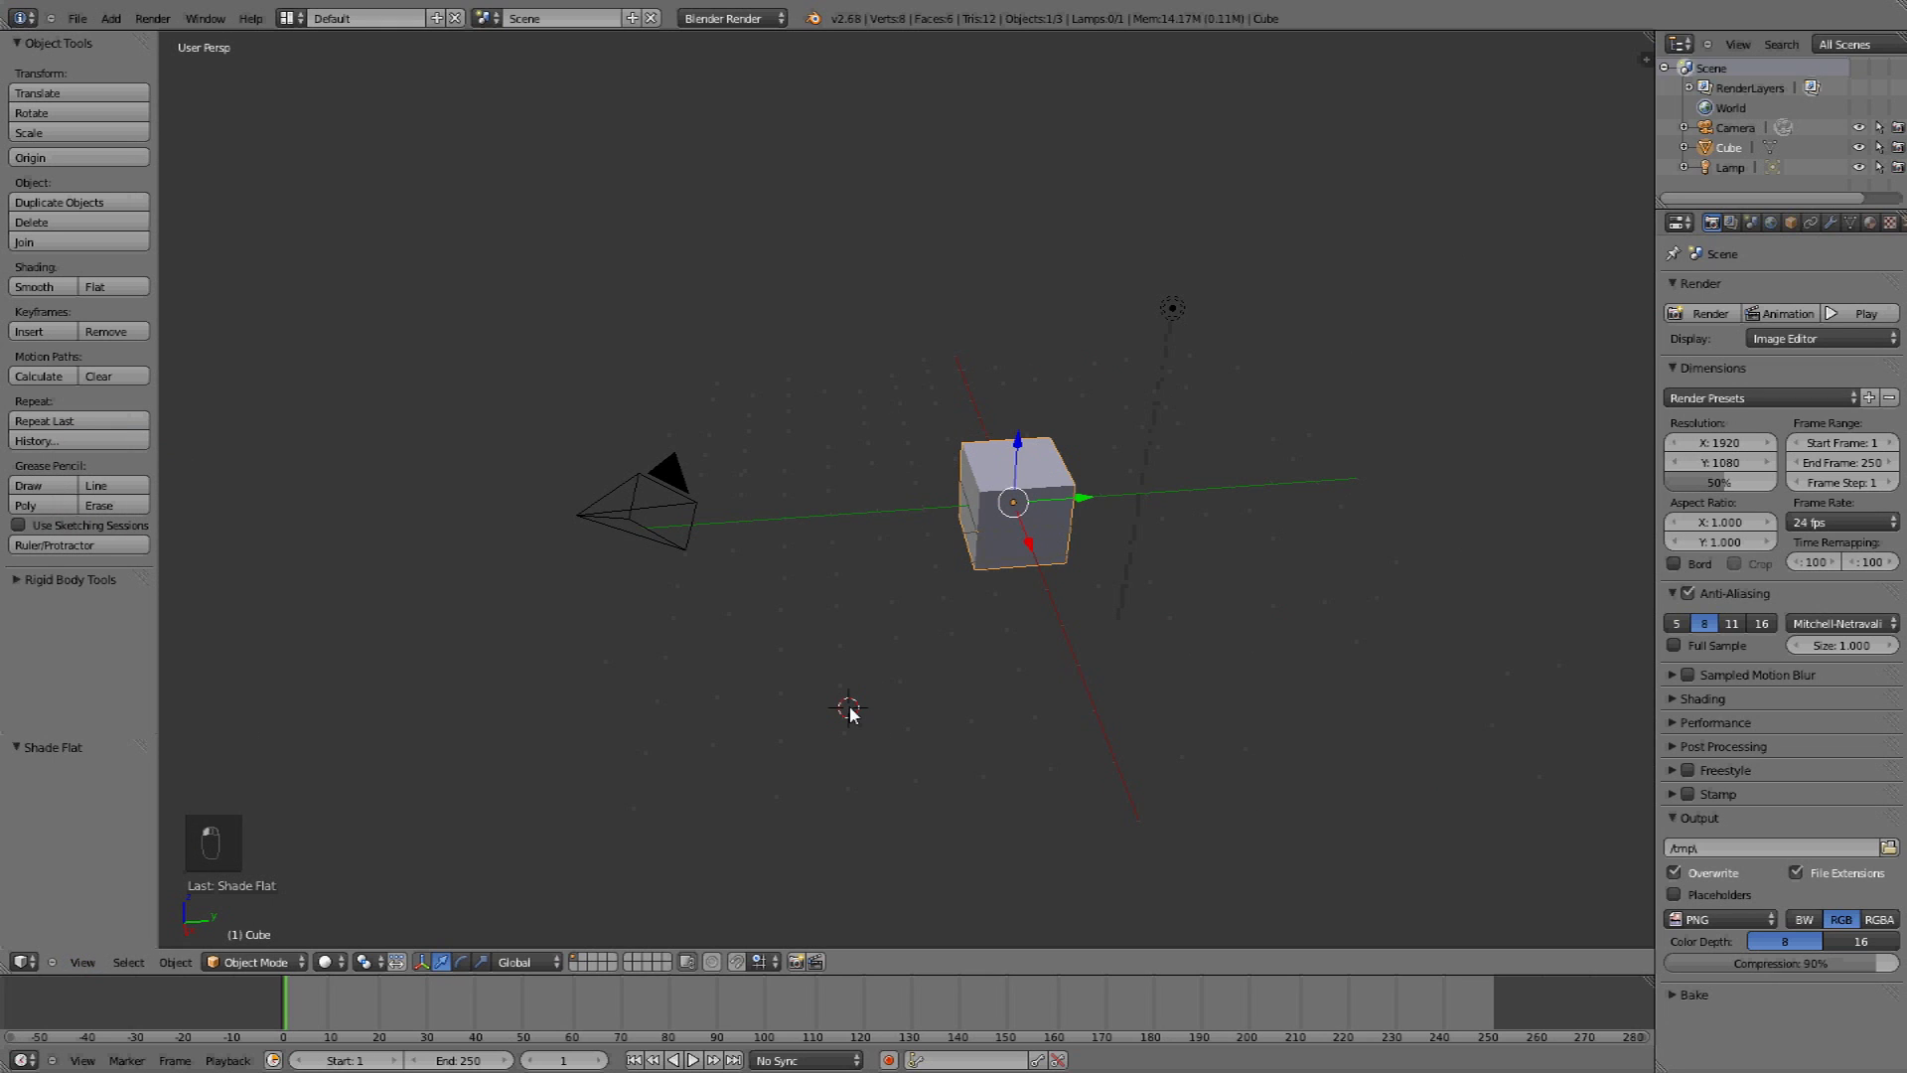
# Toggle orthographic/perspective and view the scene from front, right and top
pyautogui.press('KP_5')
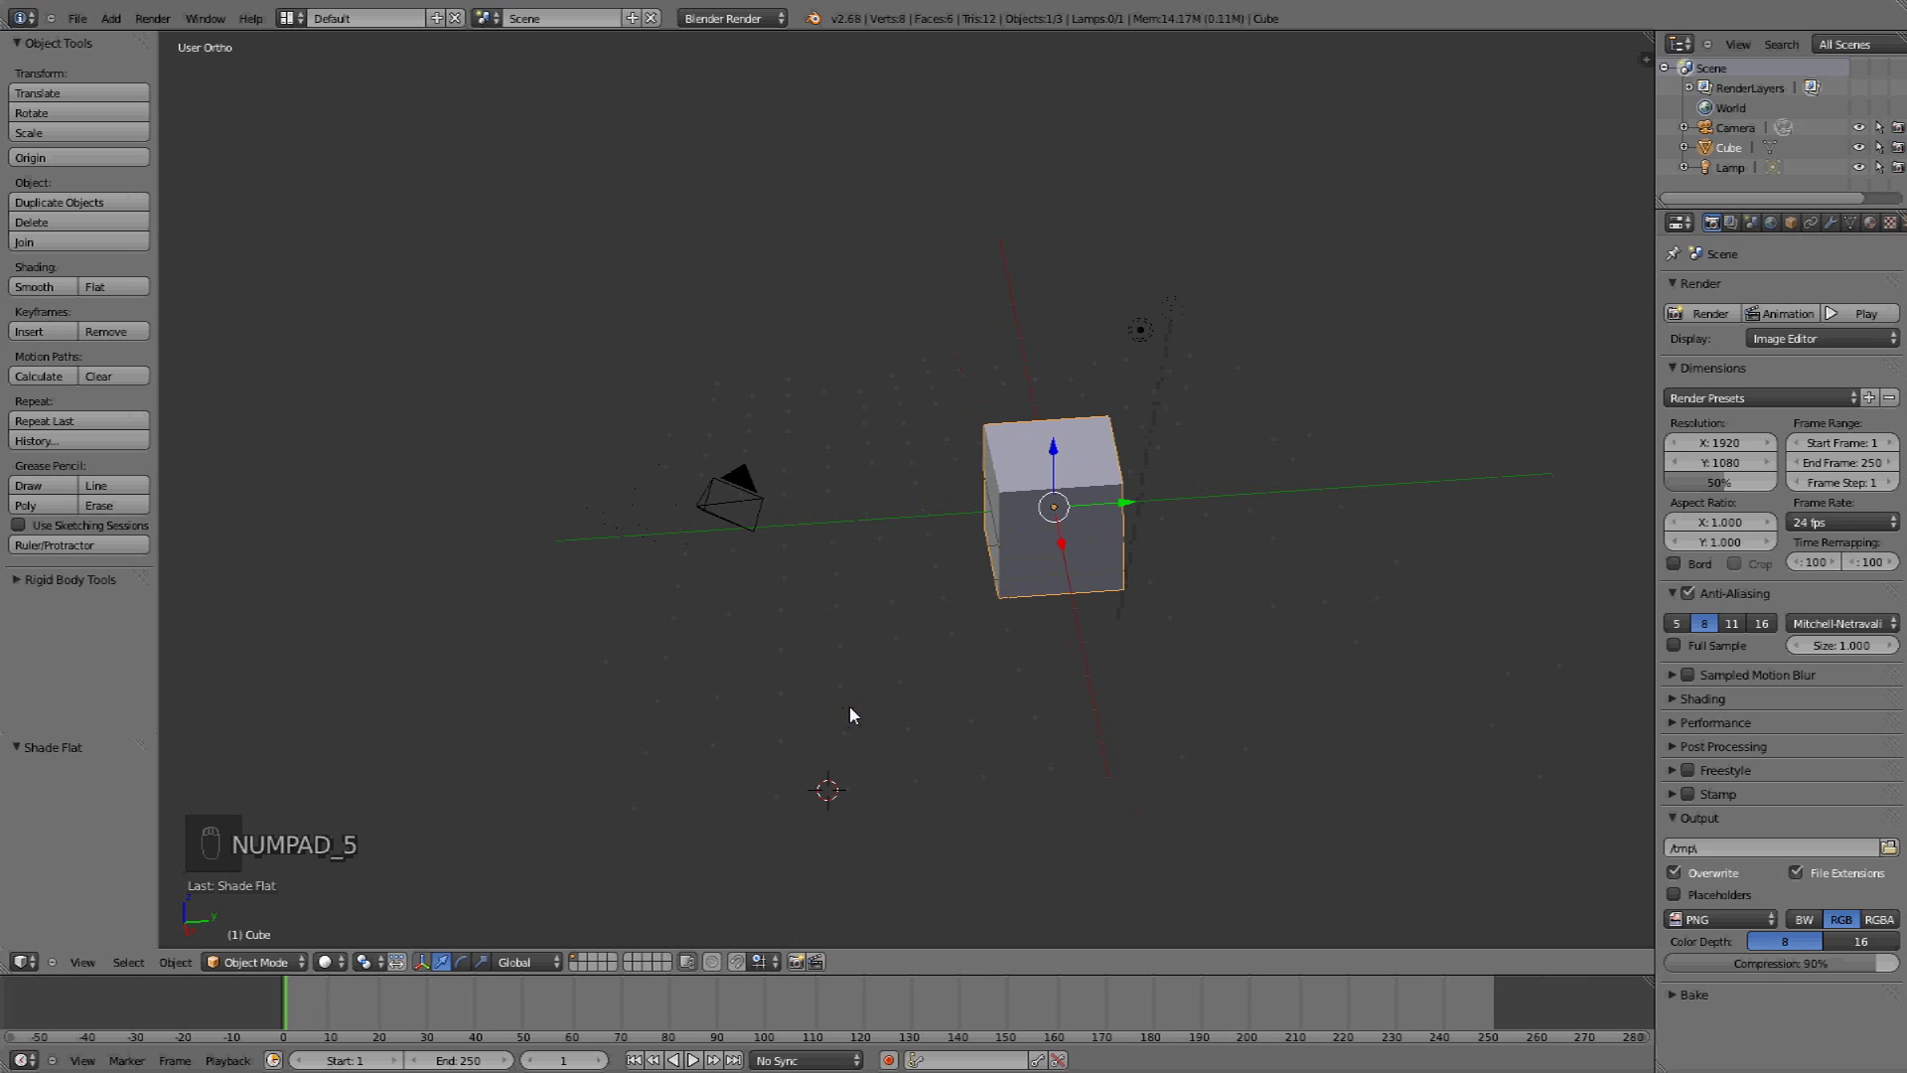
pyautogui.press('KP_5')
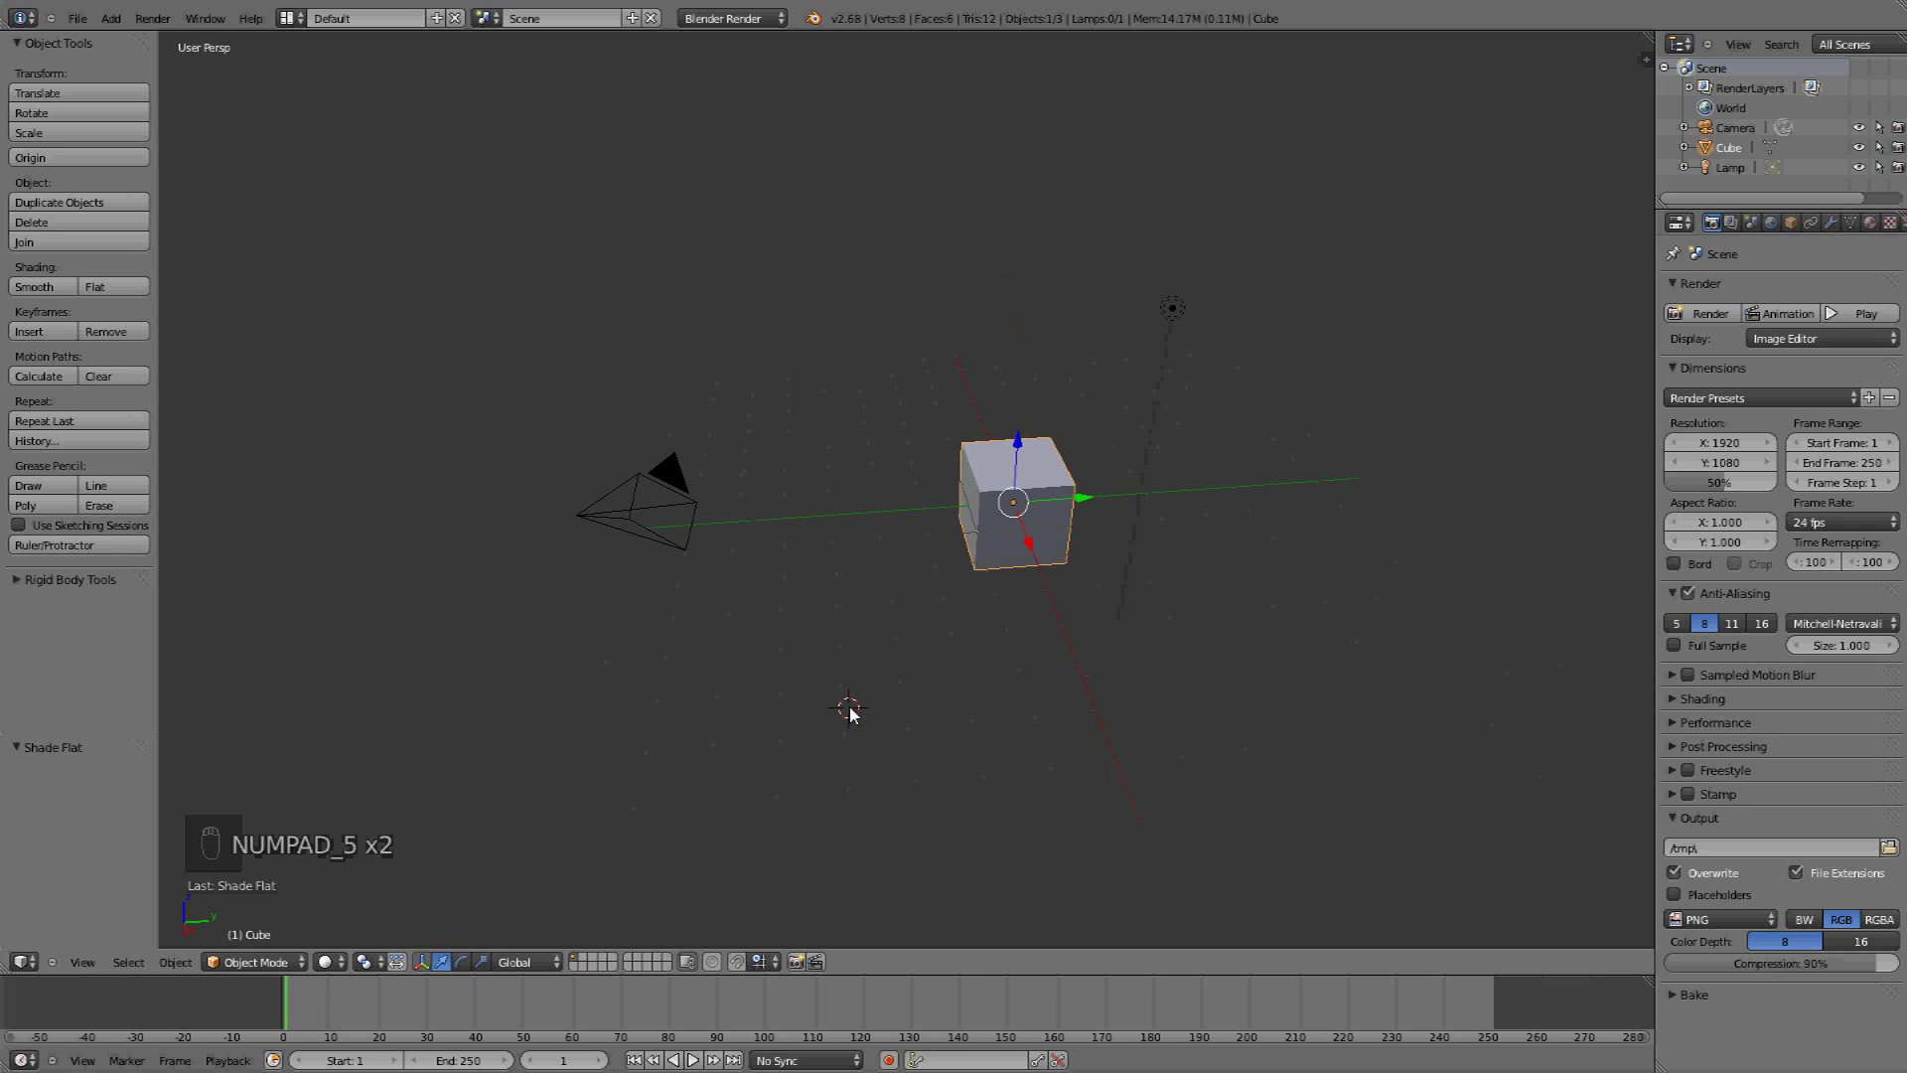
pyautogui.press('KP_1')
pyautogui.press('KP_1')
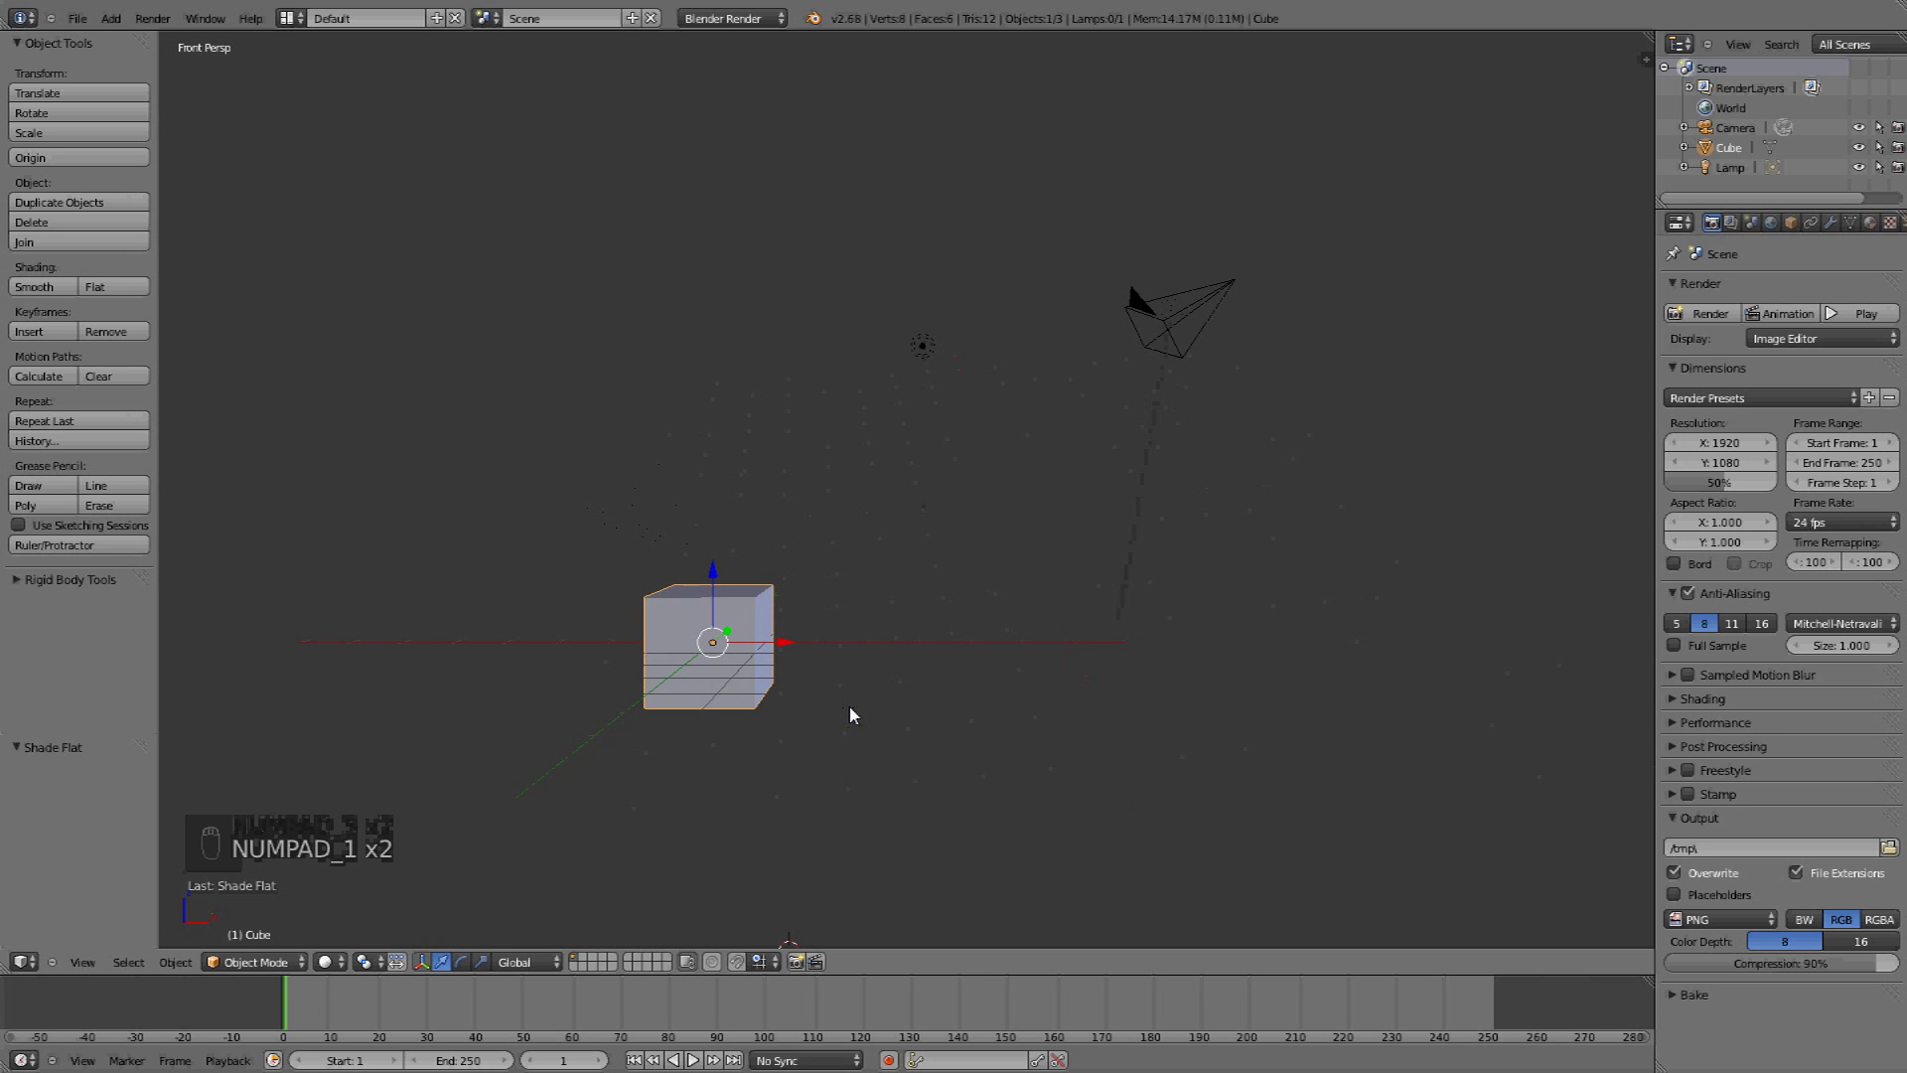
pyautogui.press('KP_3')
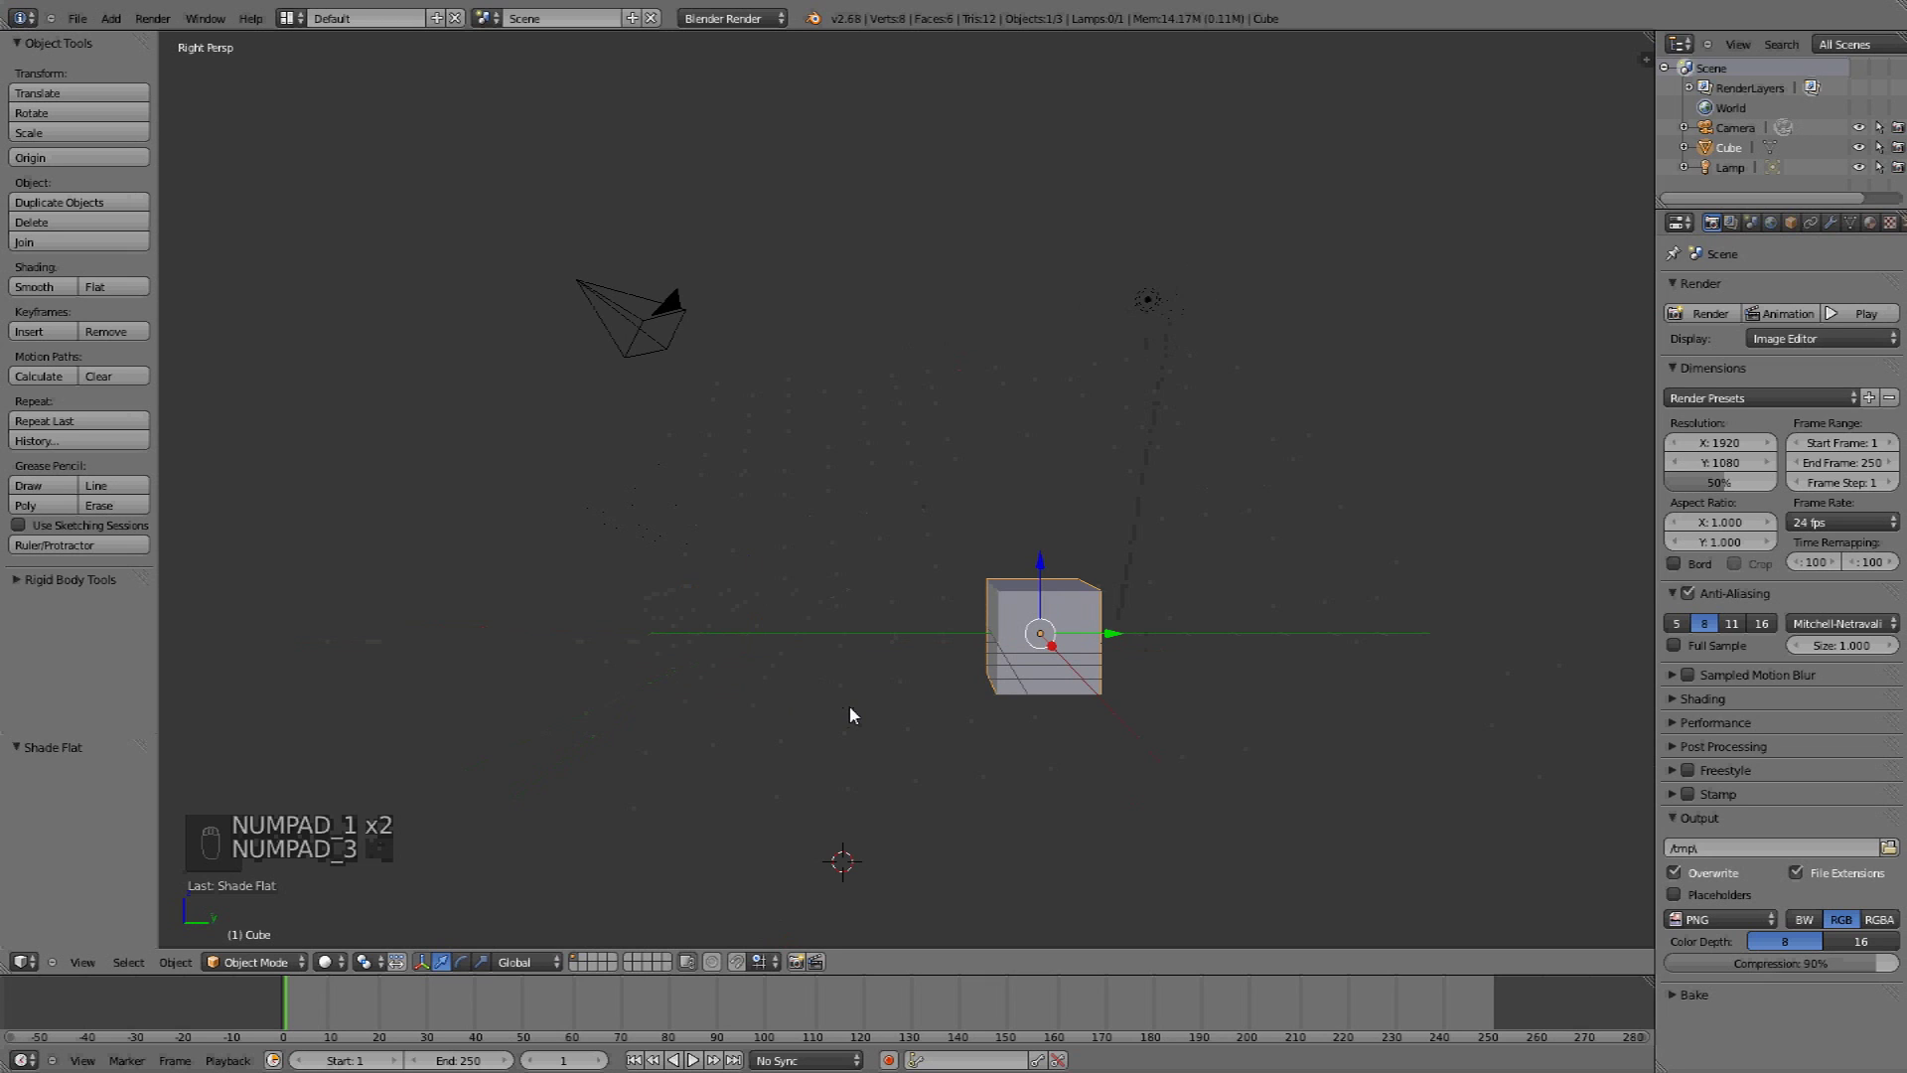
pyautogui.press('KP_7')
pyautogui.press('KP_7')
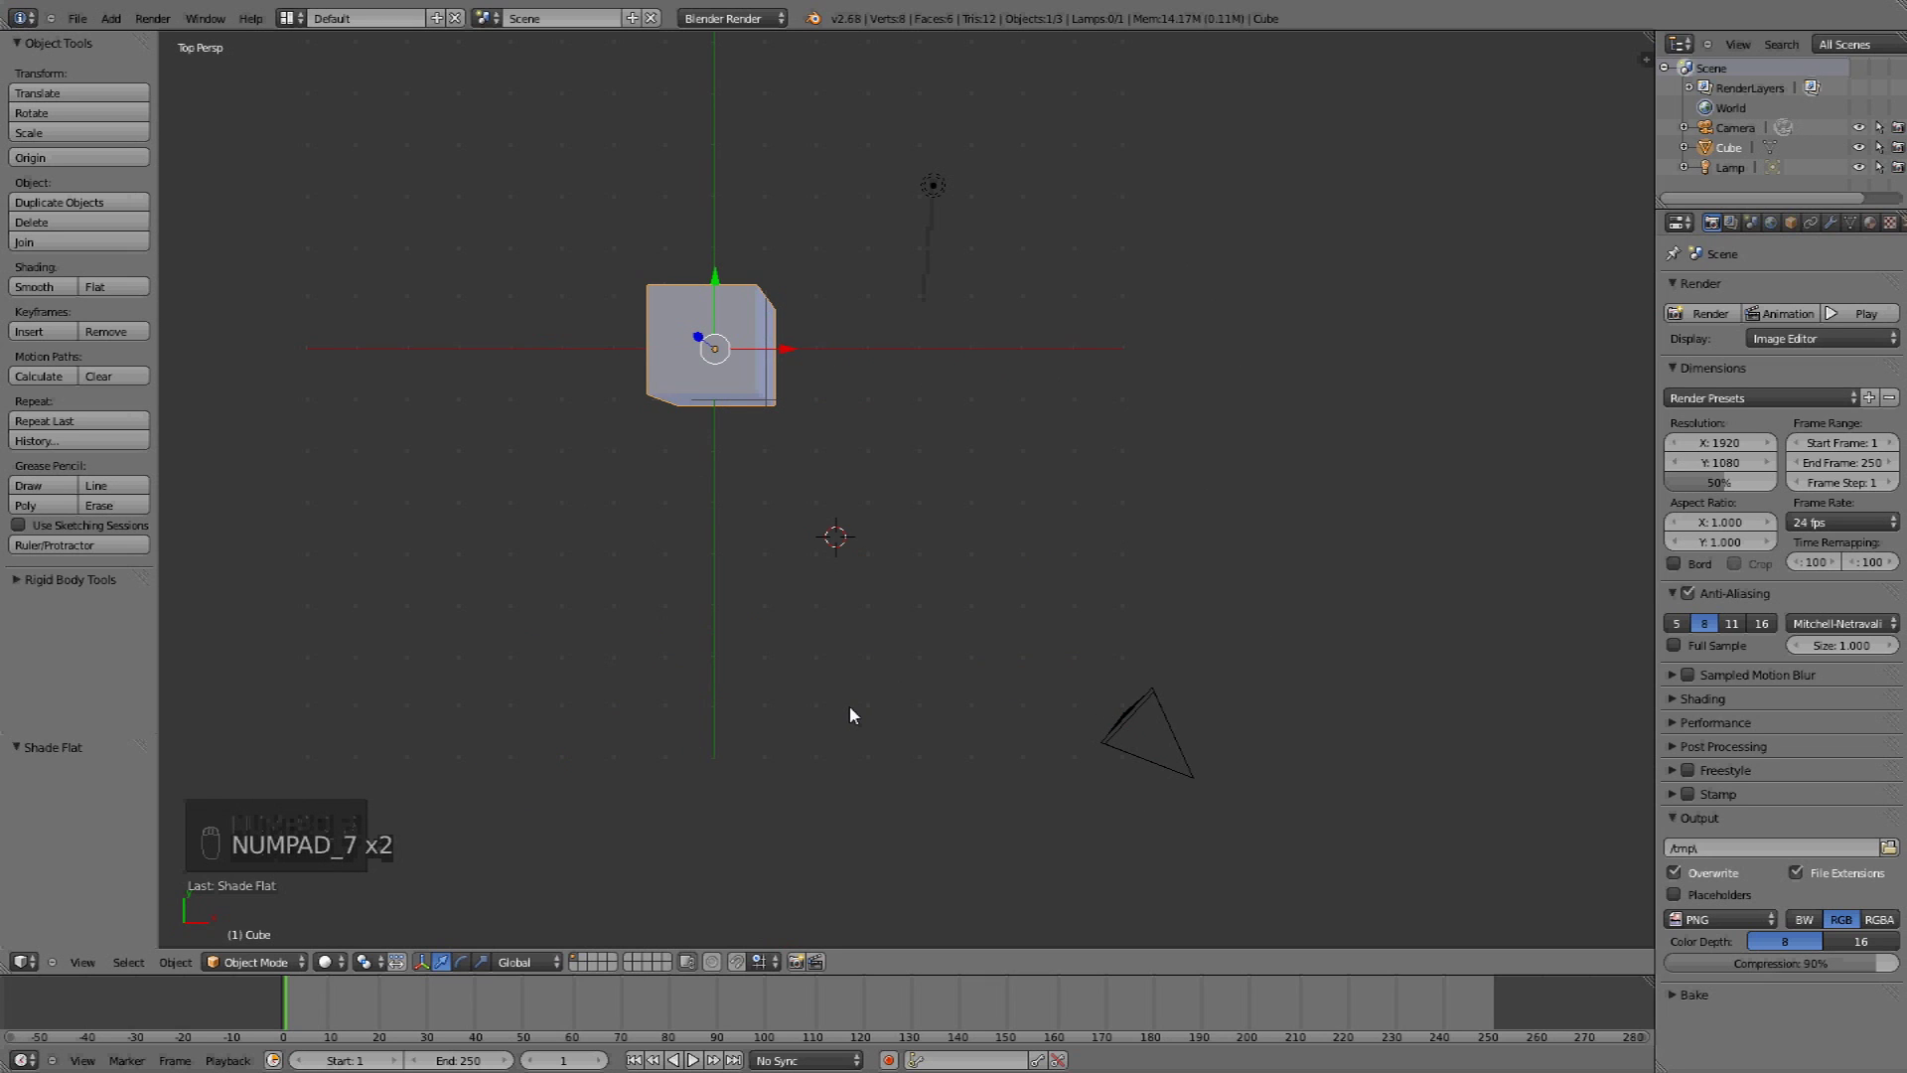
pyautogui.press('KP_5')
pyautogui.press('KP_5')
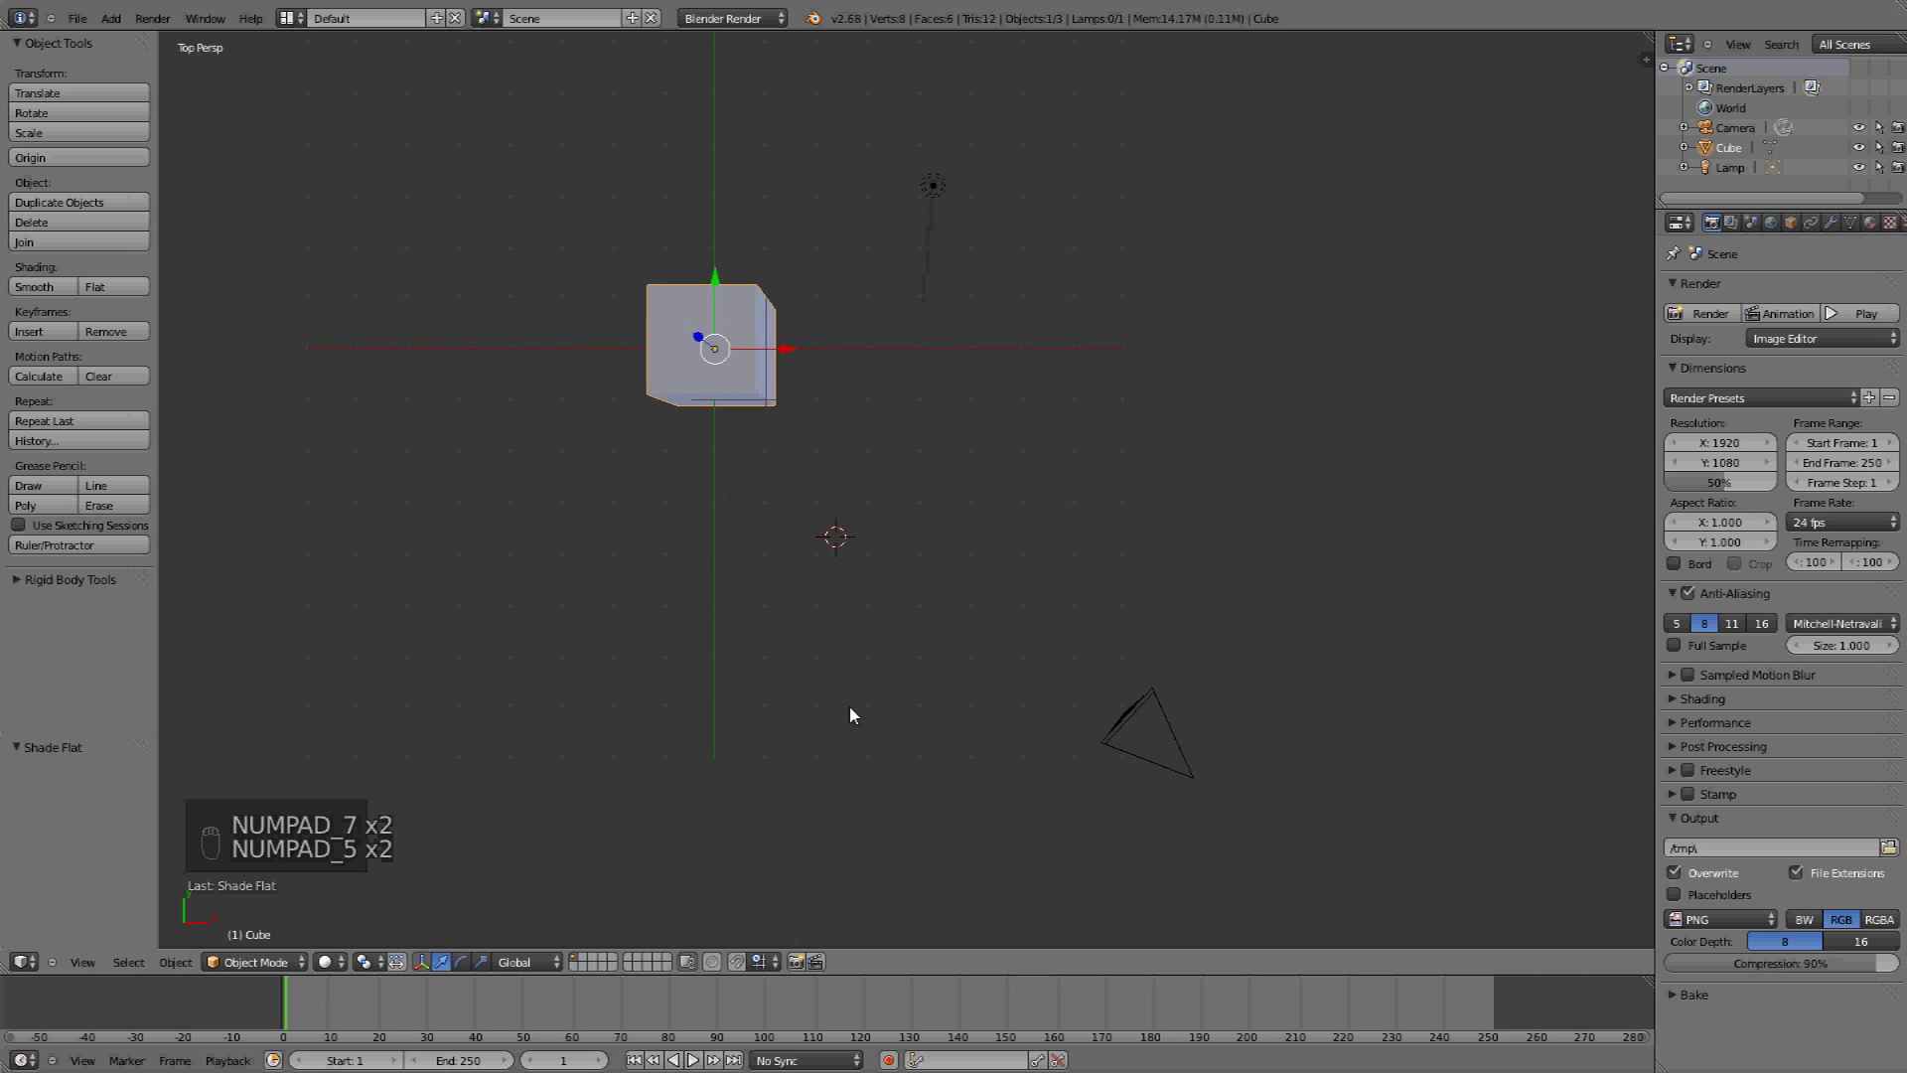
pyautogui.press('KP_5')
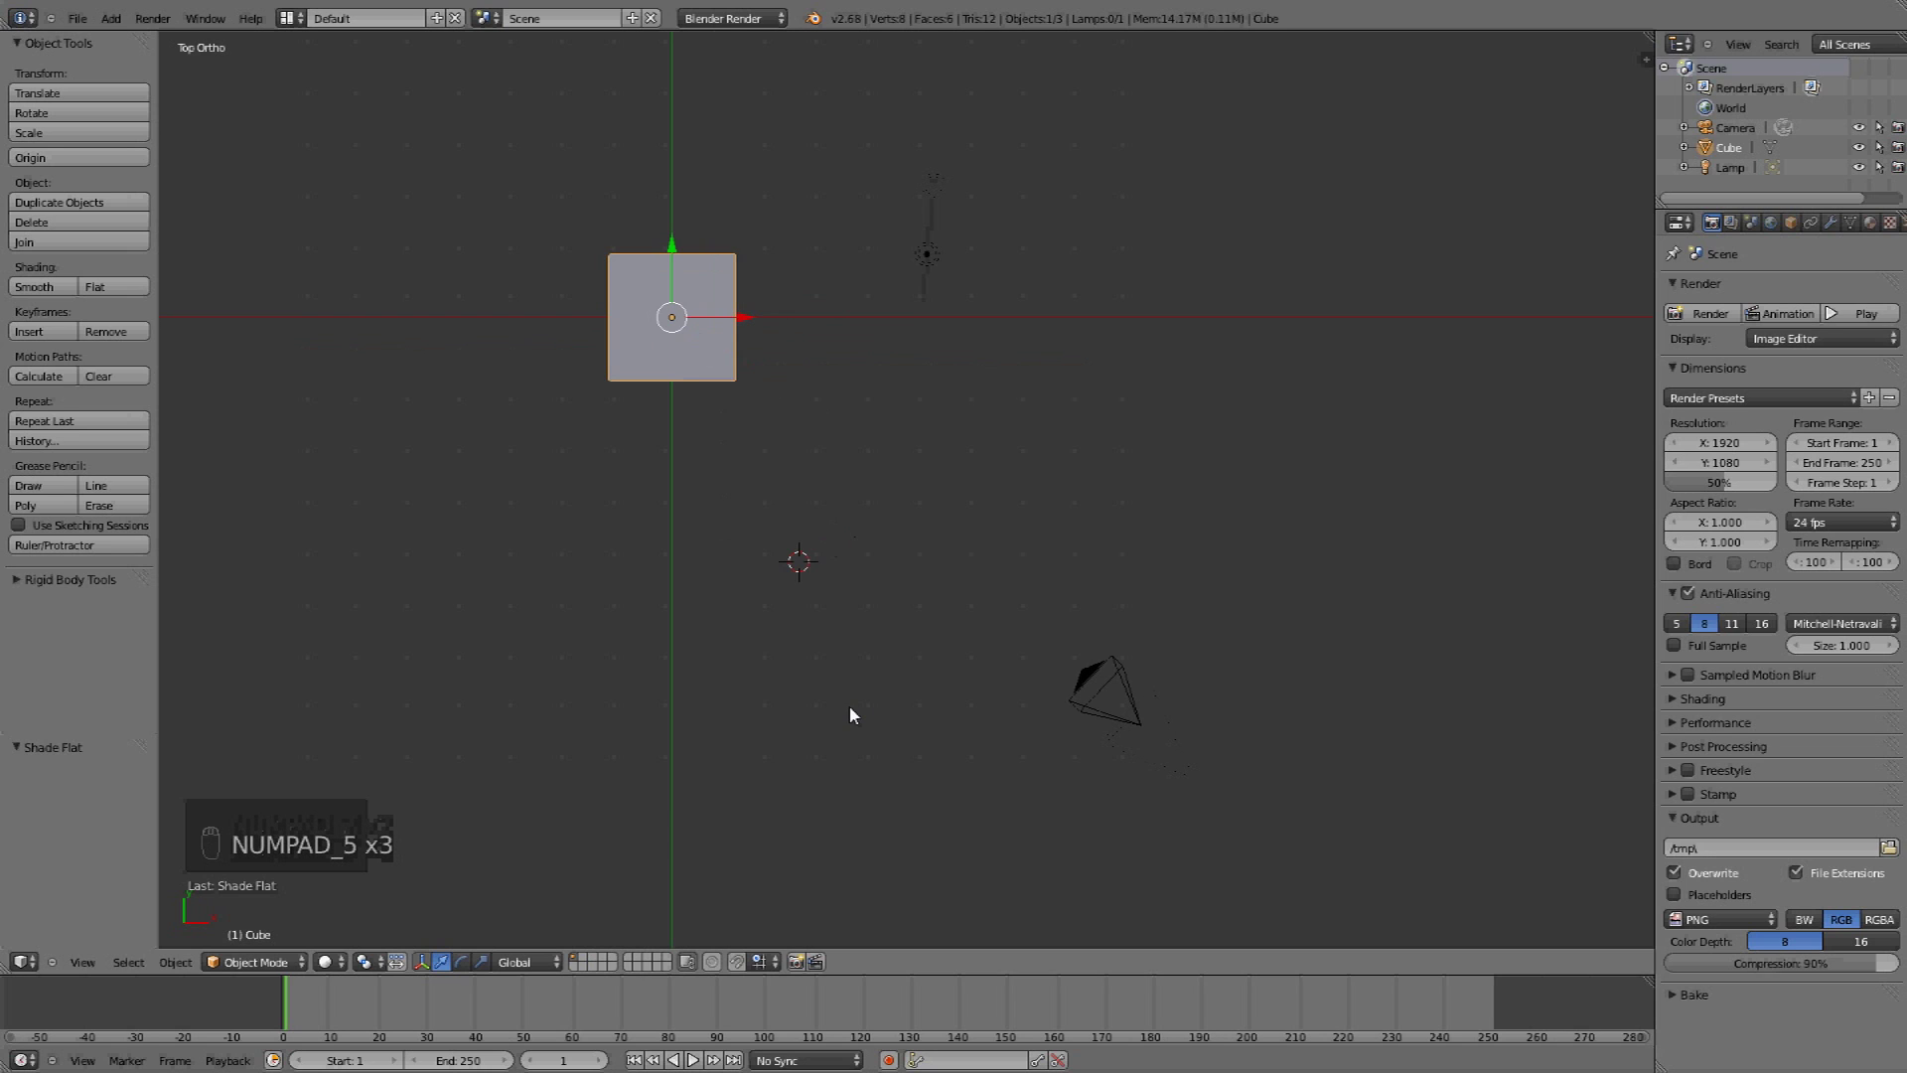
# Return to front and right views in perspective, then orbit to a free angle
pyautogui.press('KP_1')
pyautogui.press('KP_3')
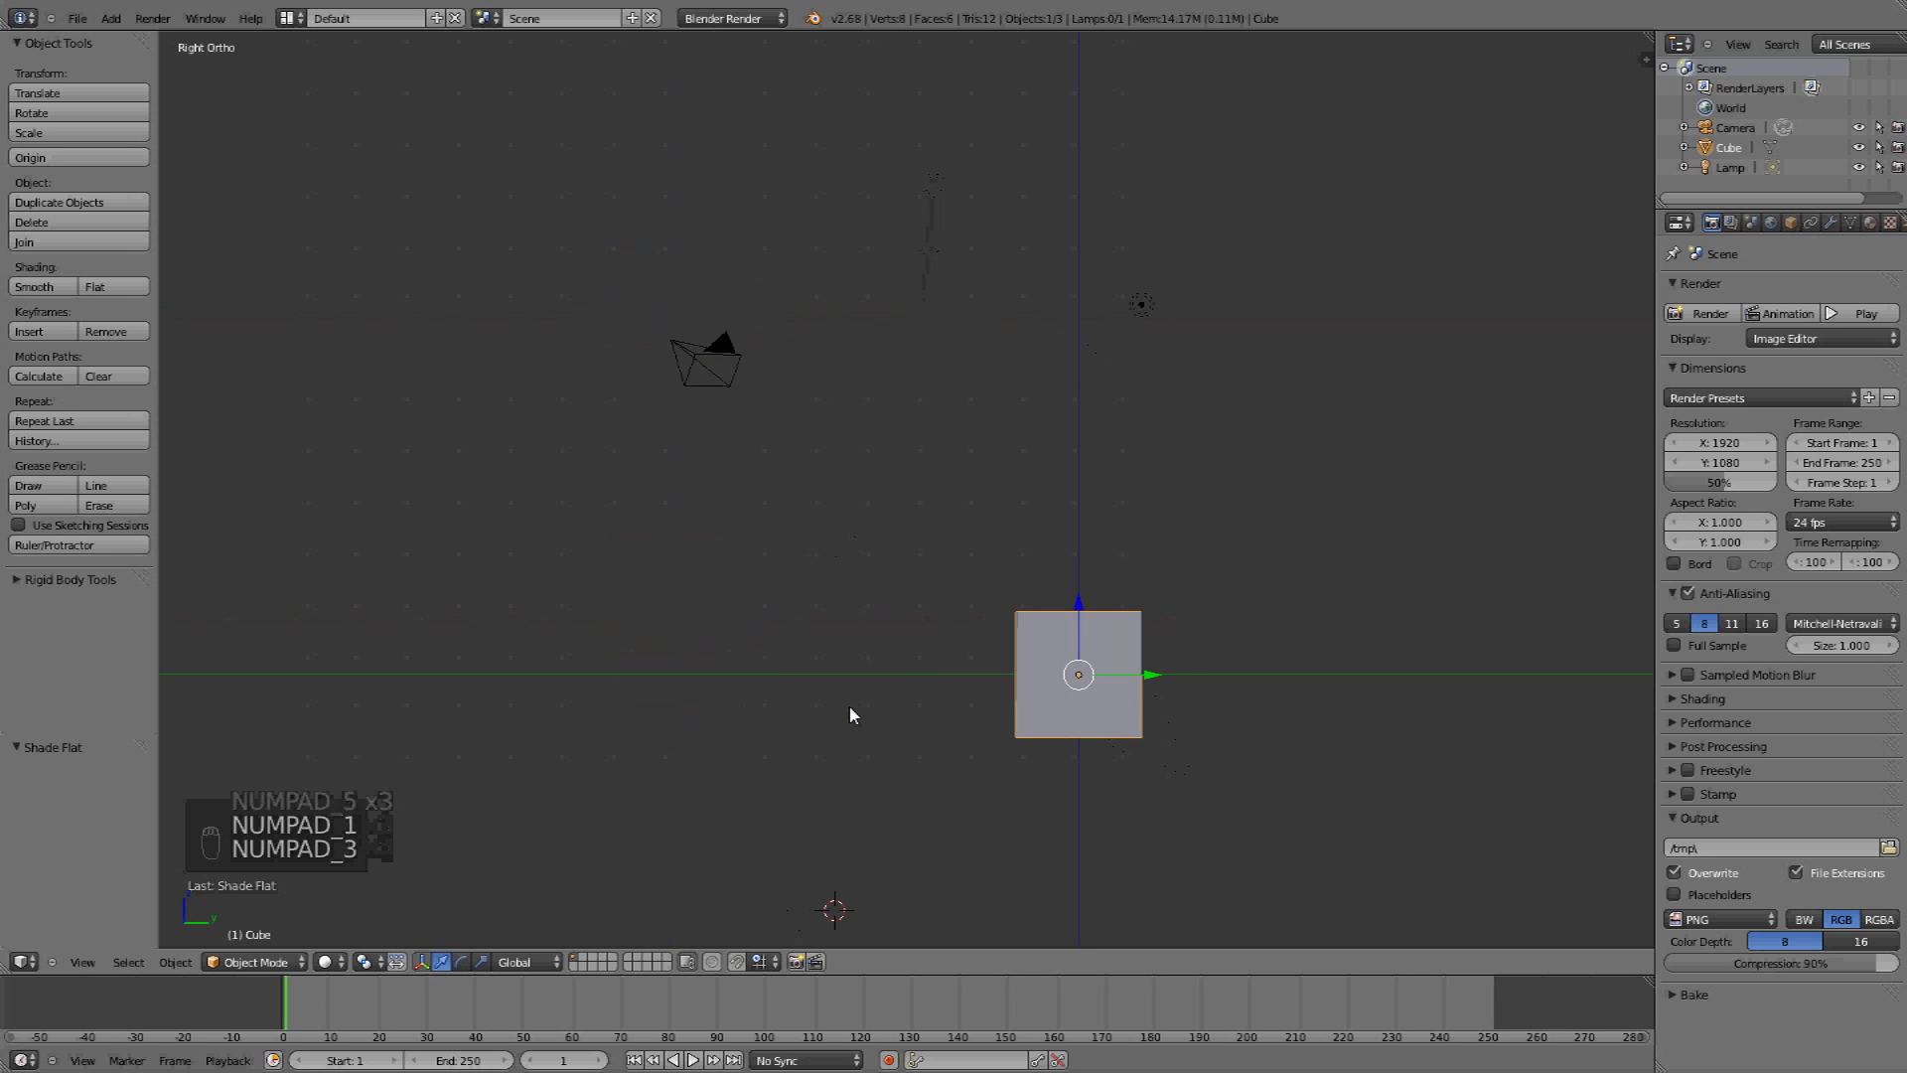
pyautogui.press('KP_5')
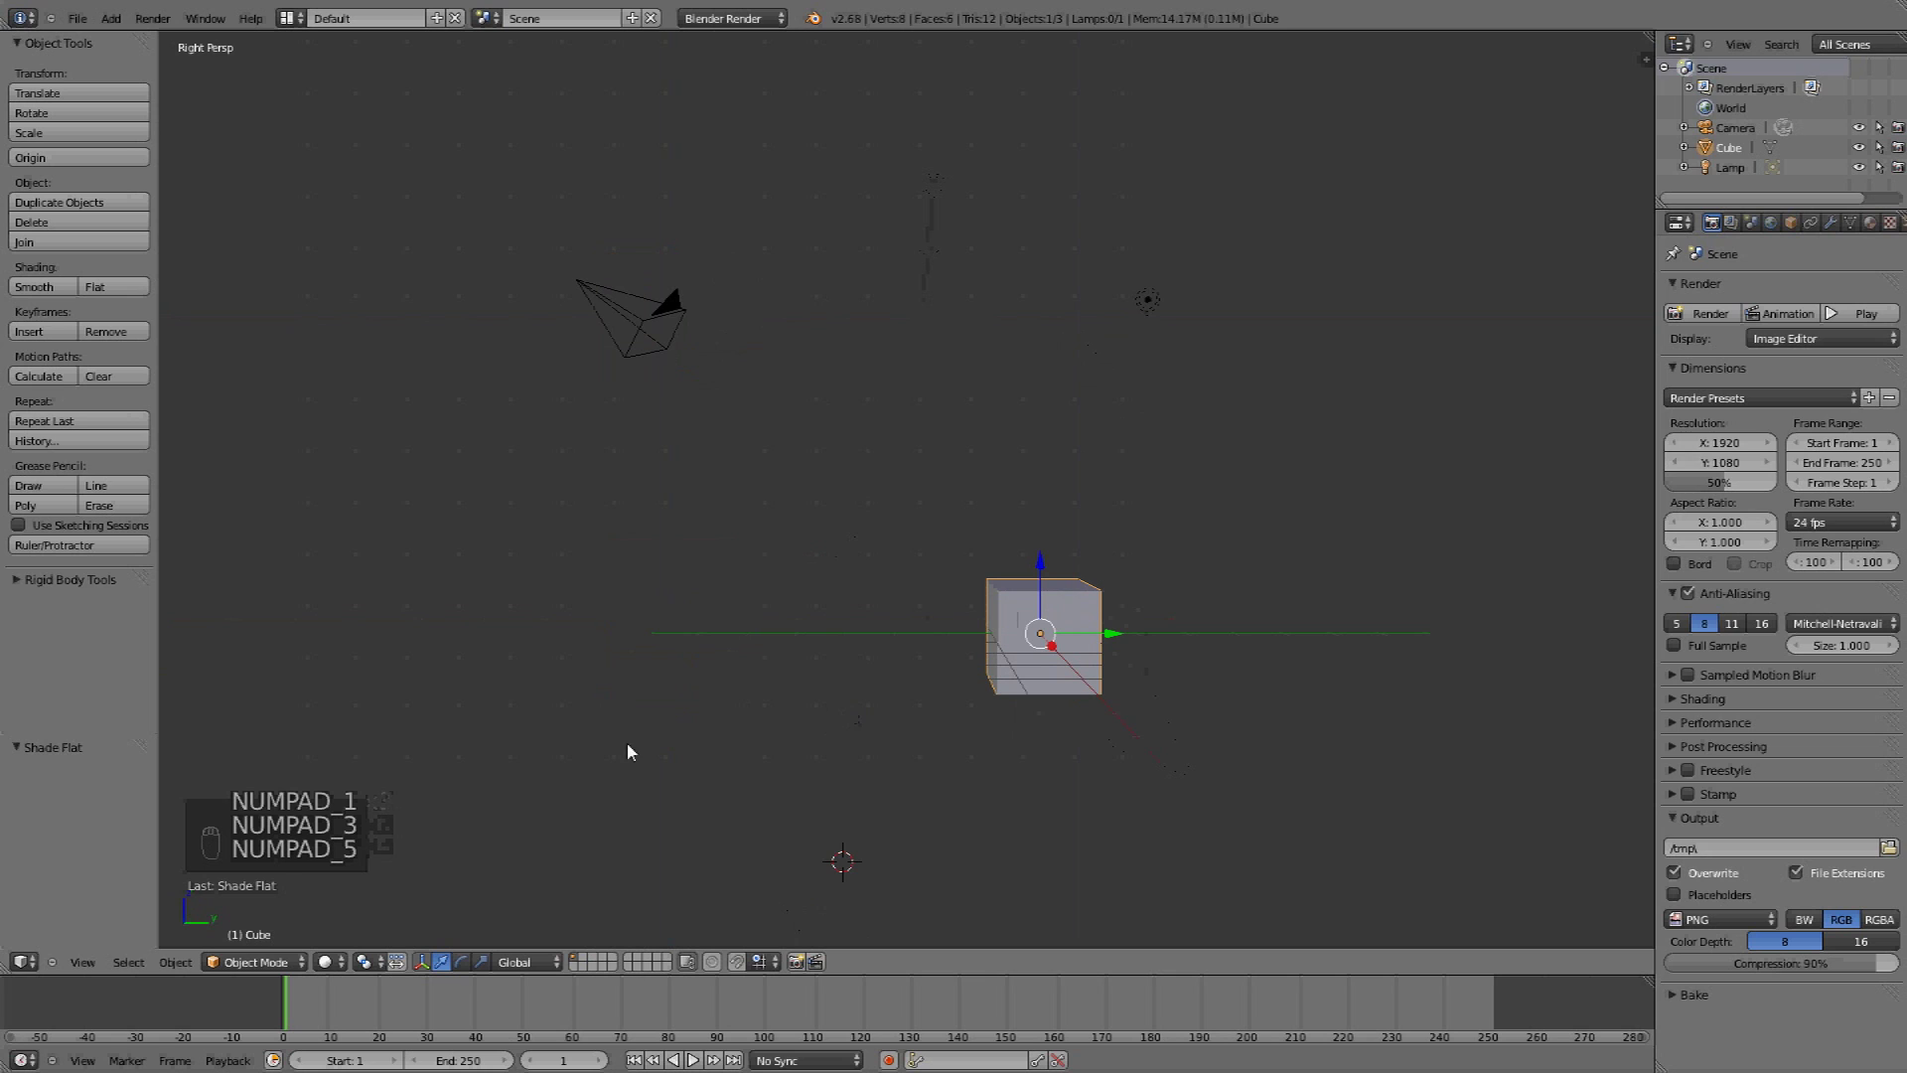
pyautogui.moveTo(1052, 723); pyautogui.dragTo(911, 700, button='middle')
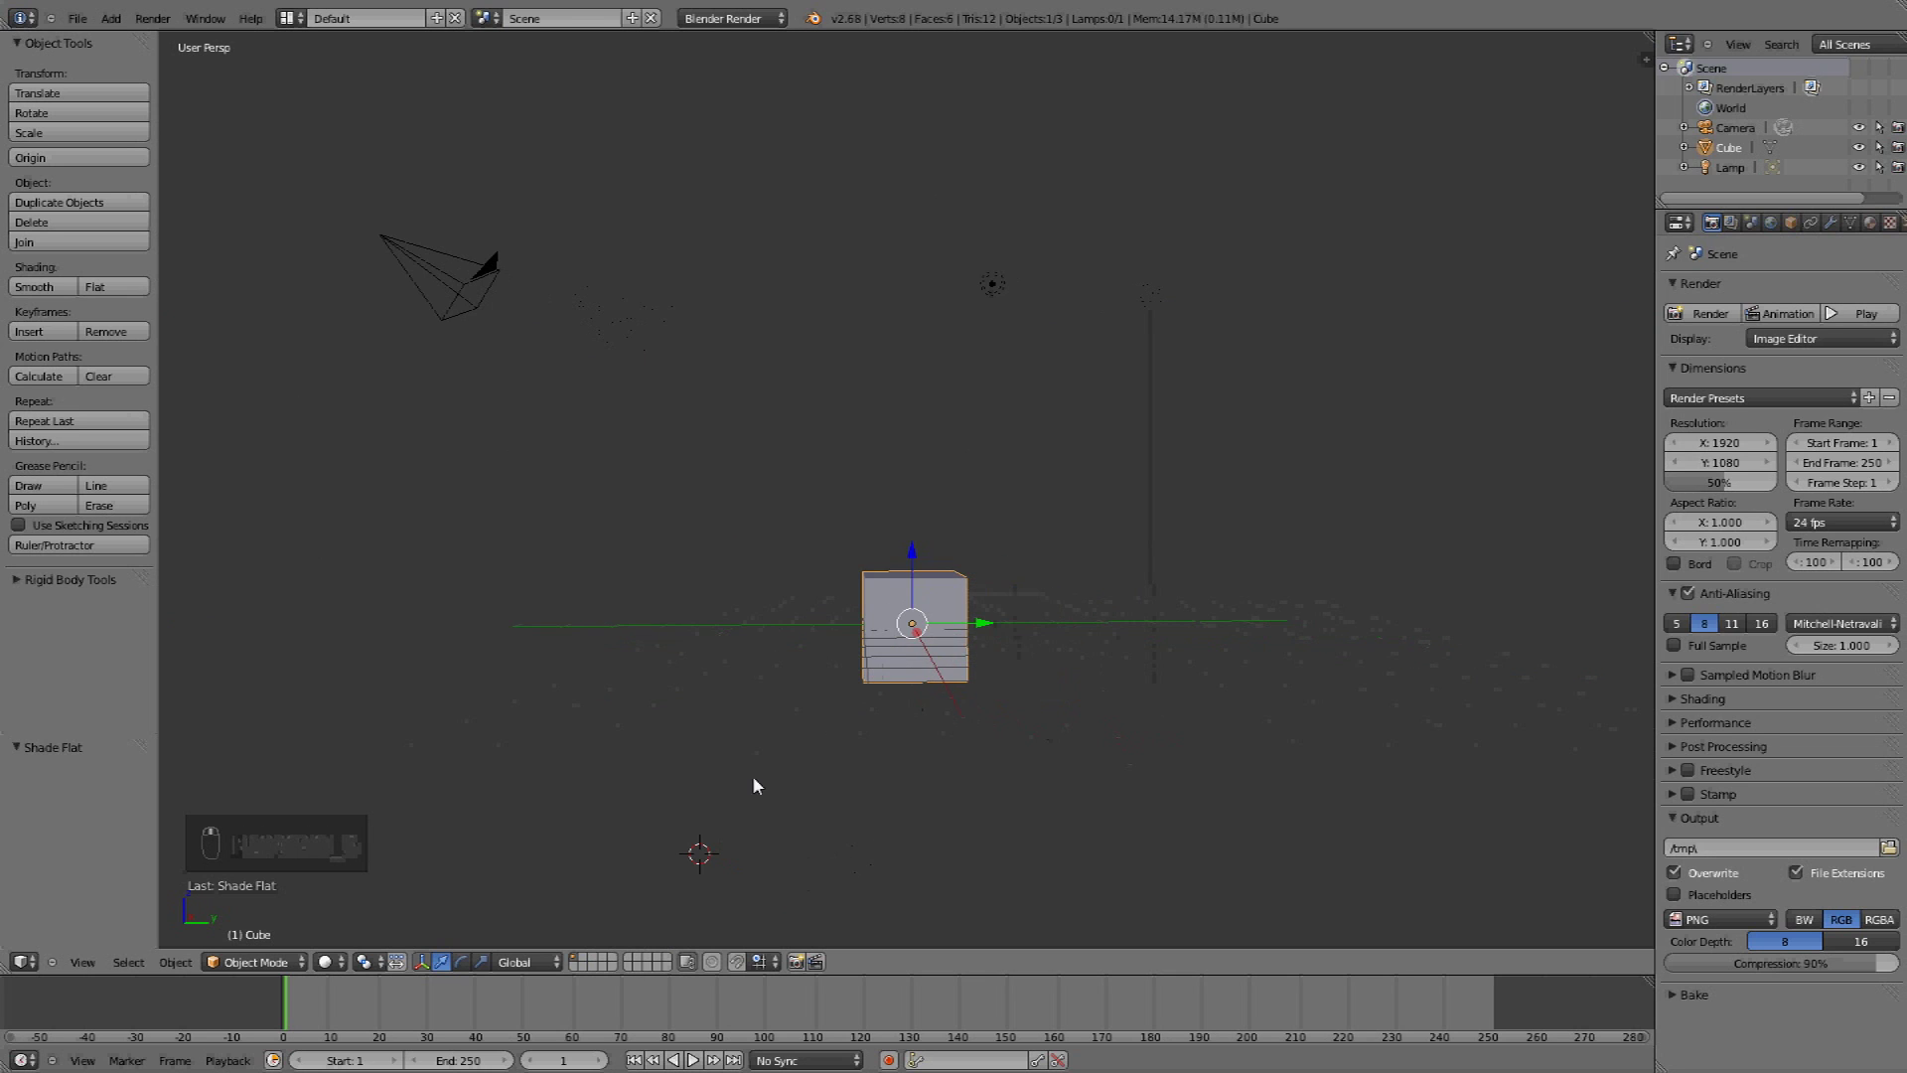
pyautogui.click(276, 962)
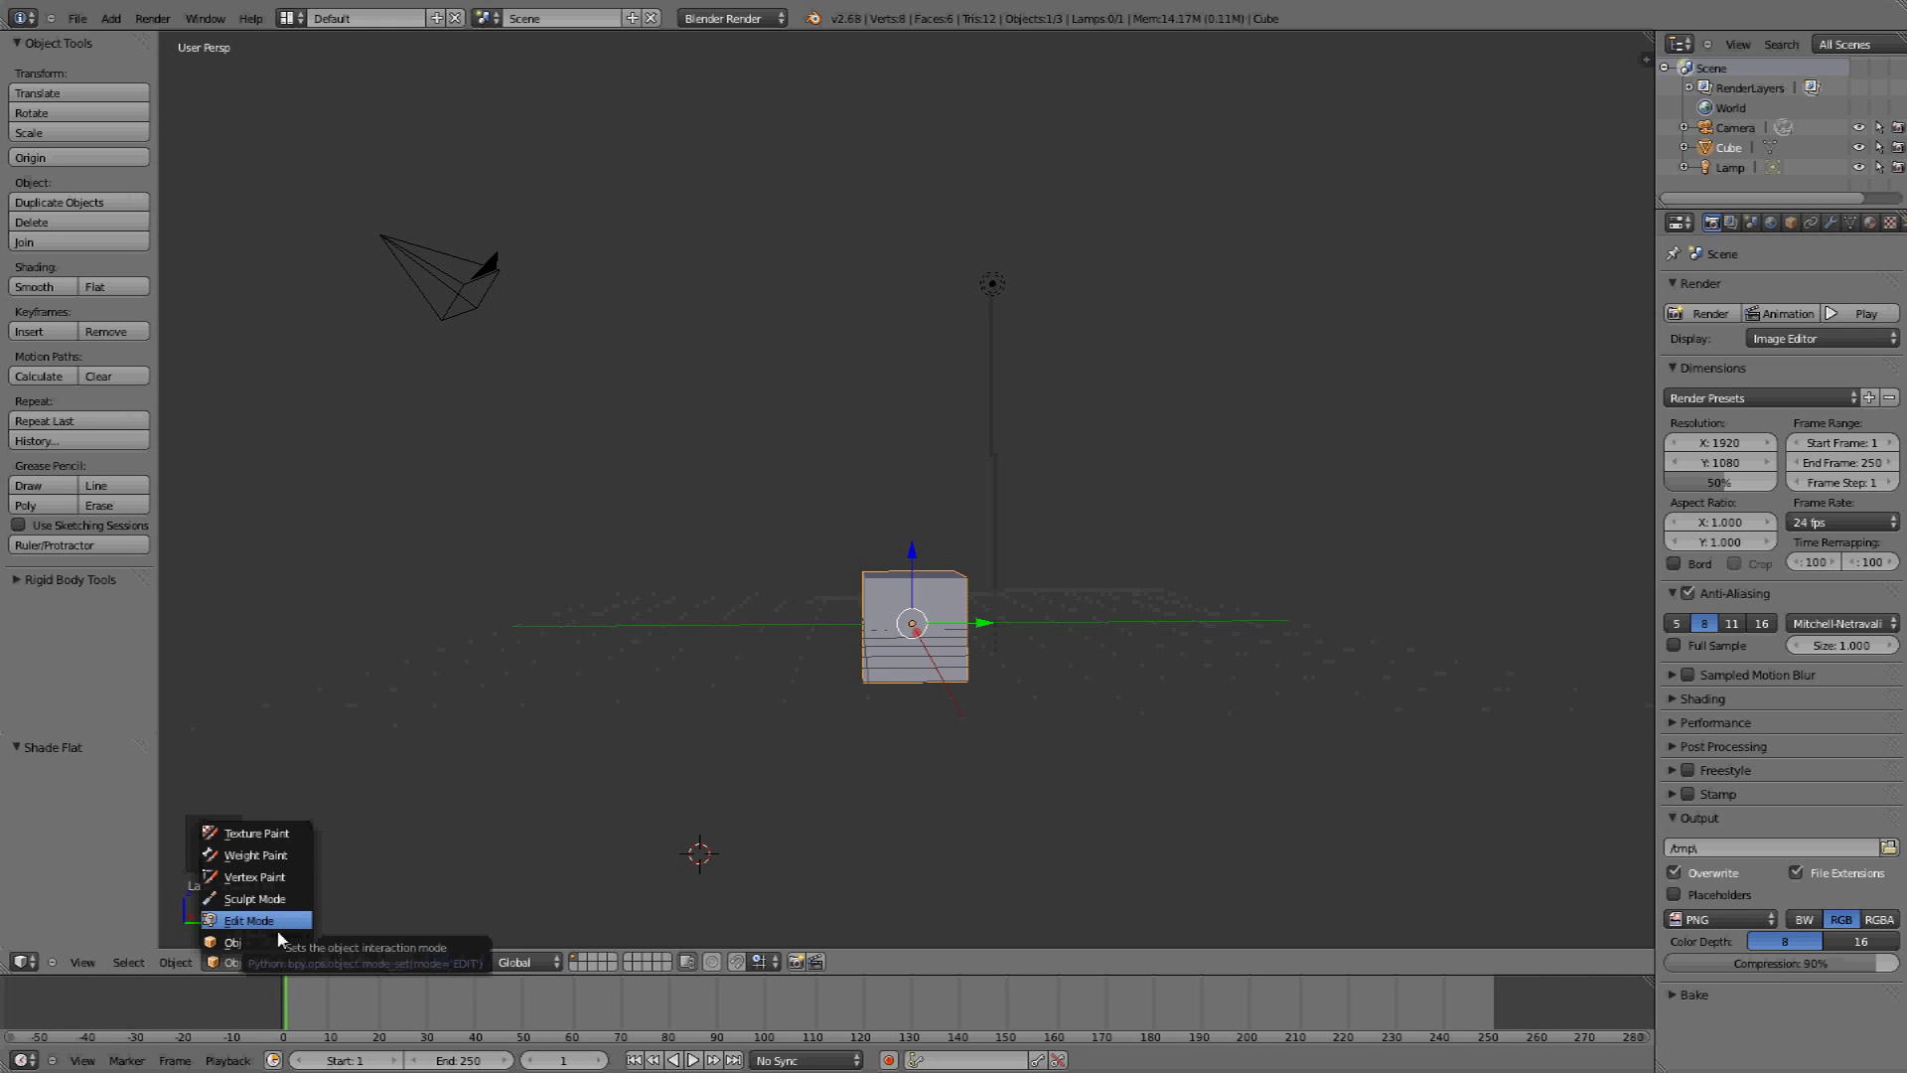
pyautogui.click(572, 840)
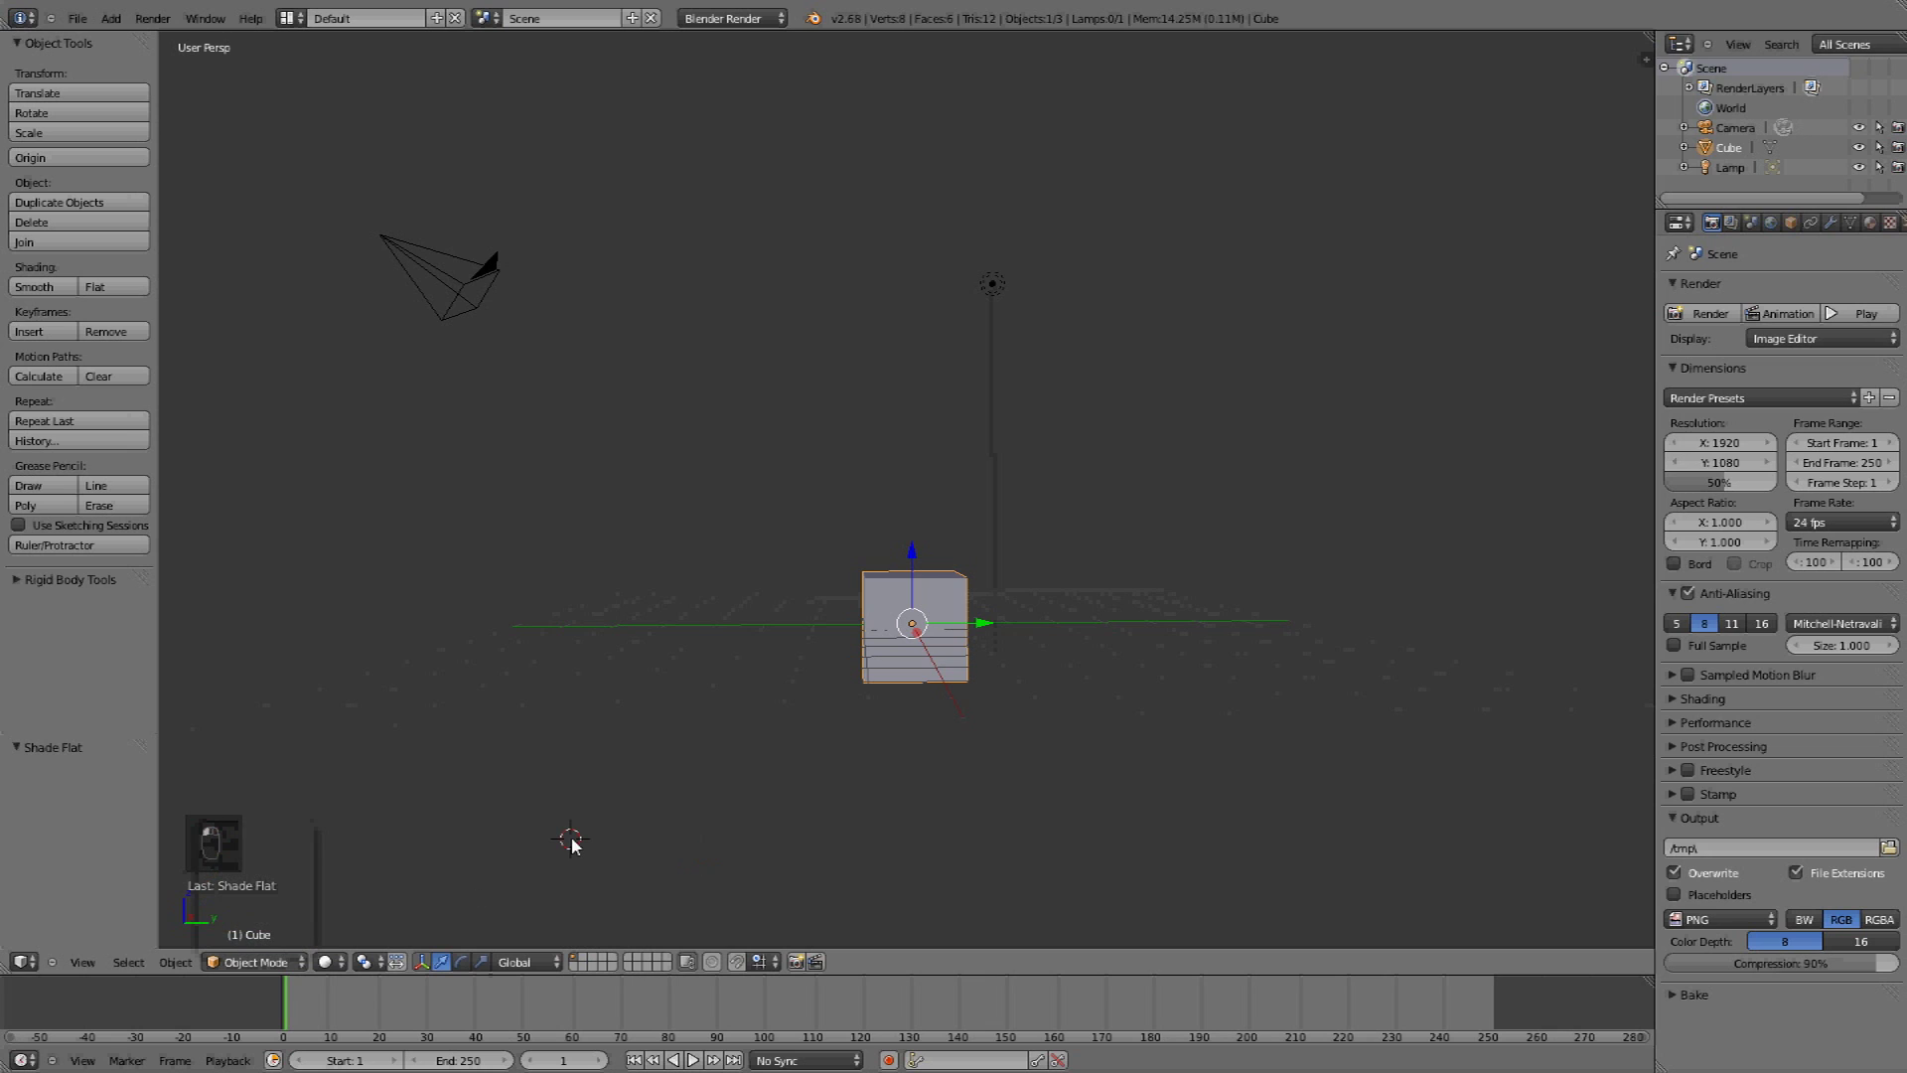
pyautogui.press('Tab')
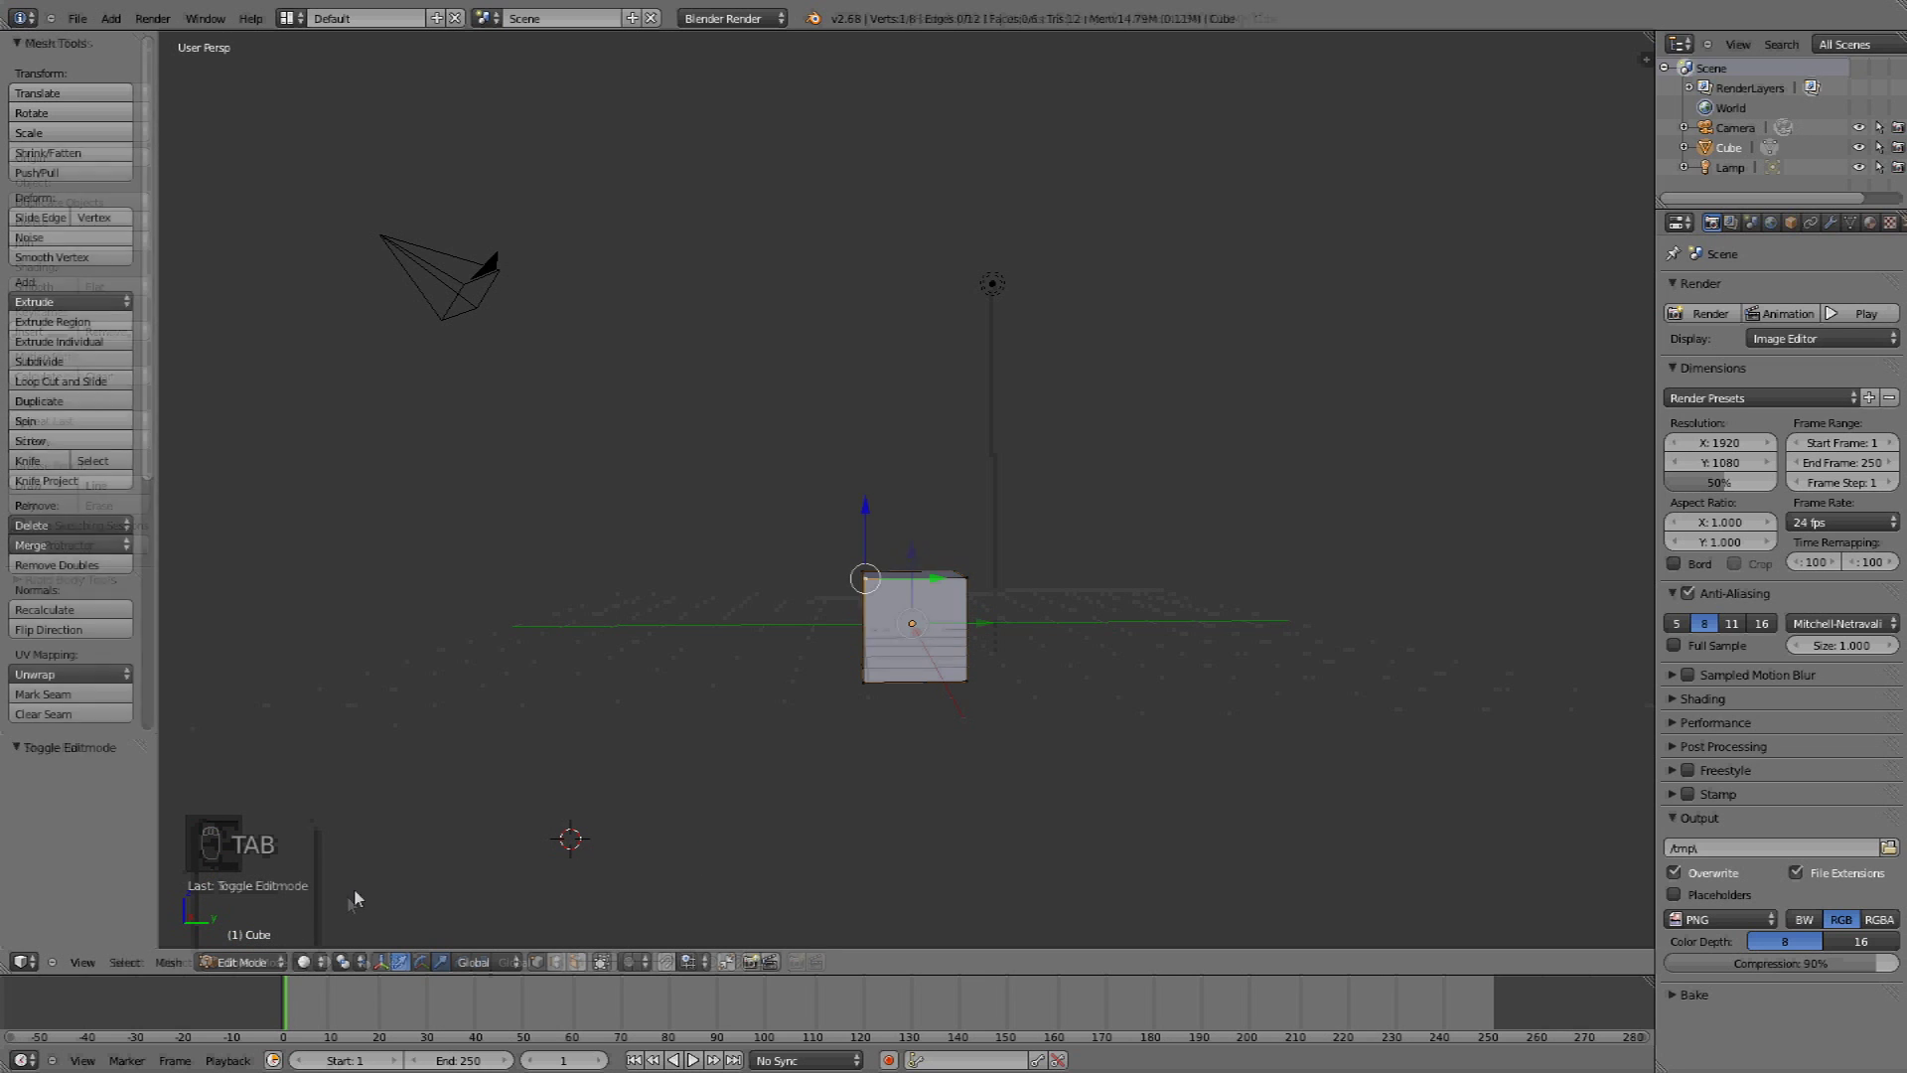
pyautogui.rightClick(955, 573)
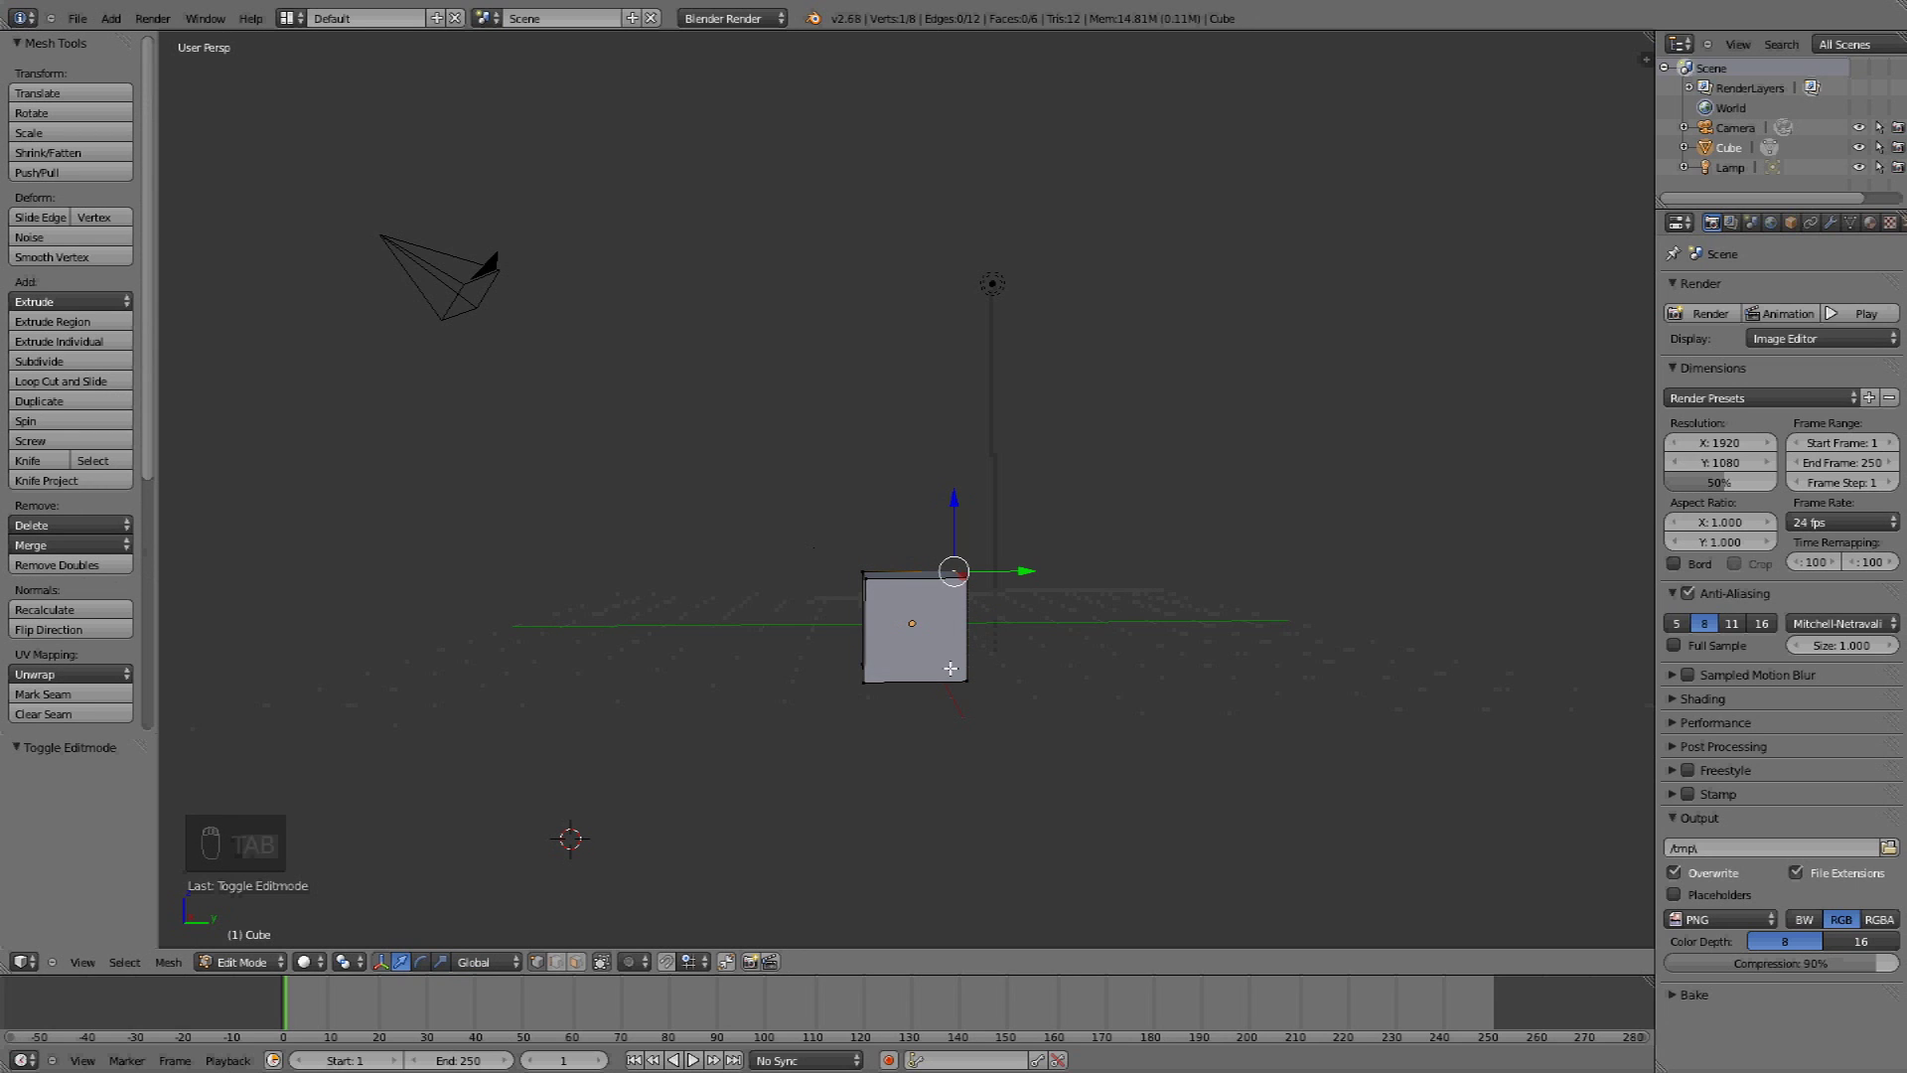
pyautogui.press('a')
pyautogui.press('a')
pyautogui.press('a')
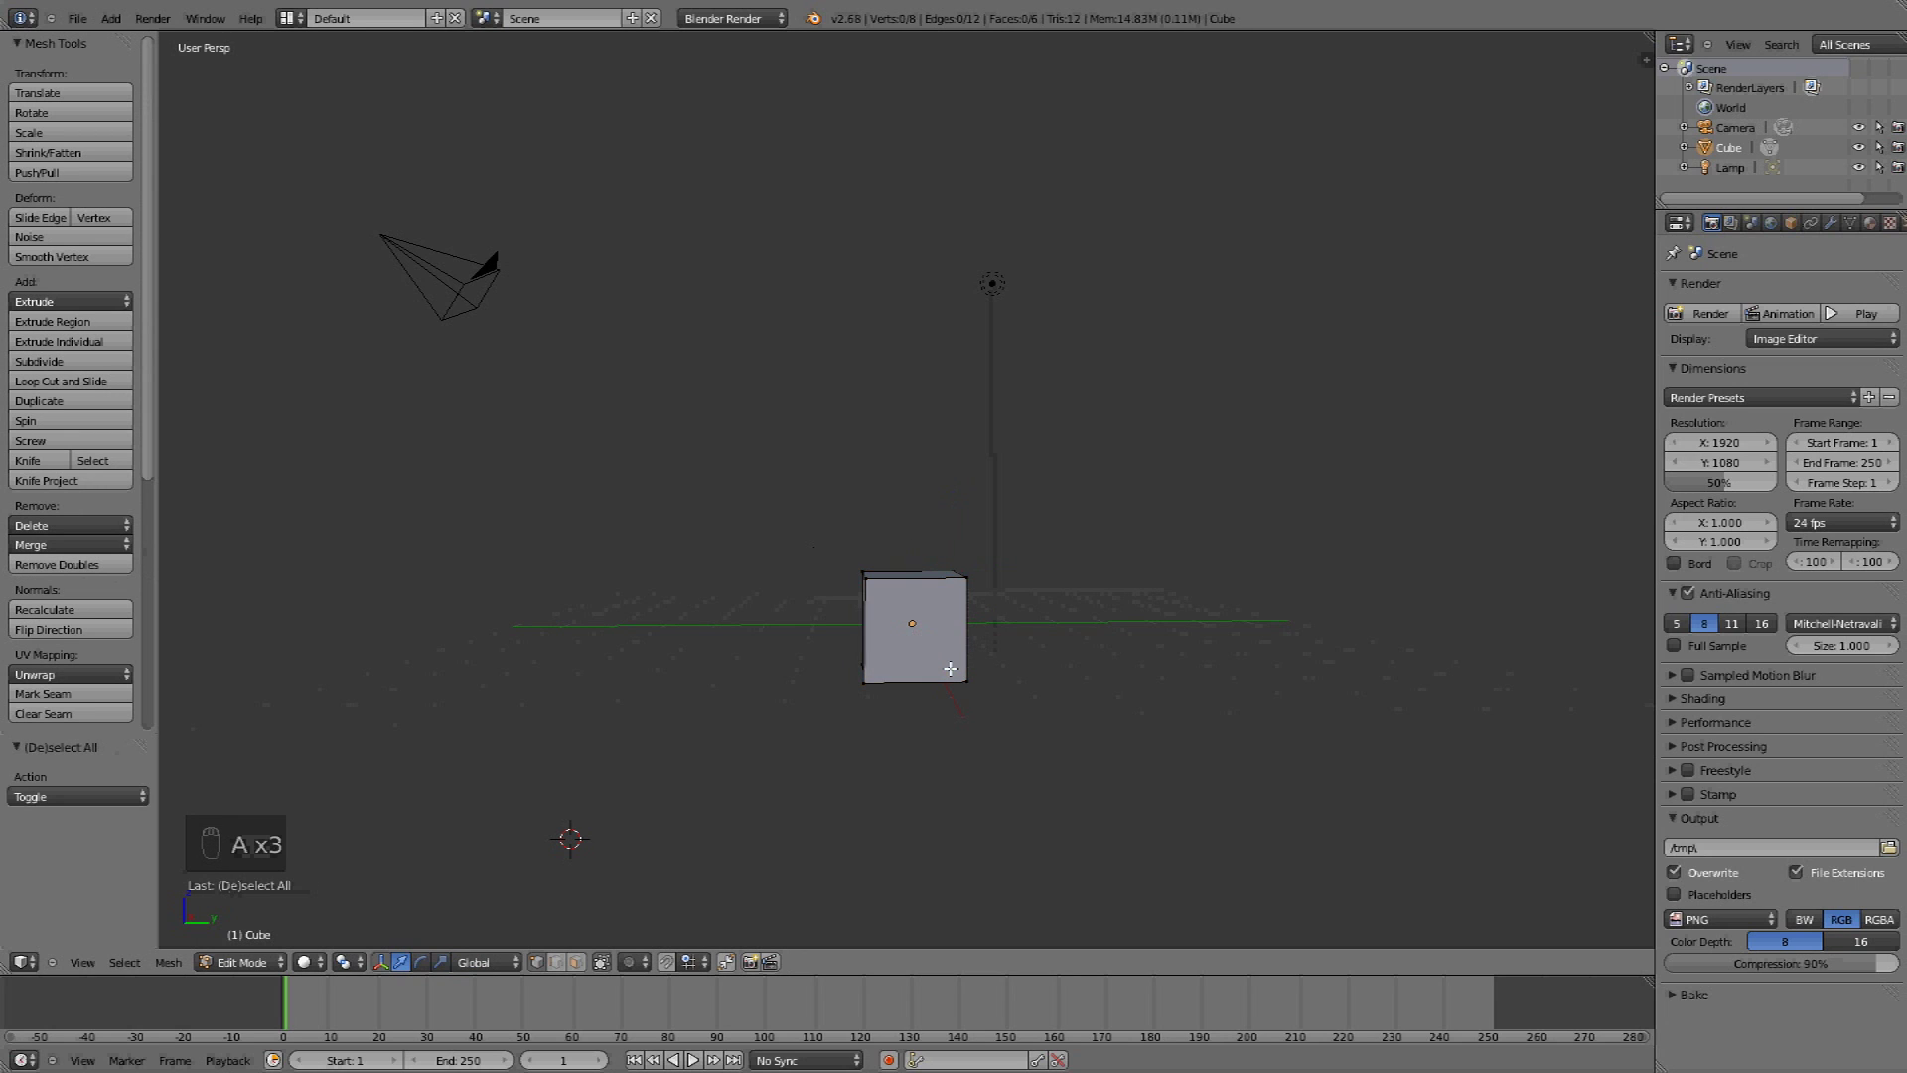
pyautogui.press('a')
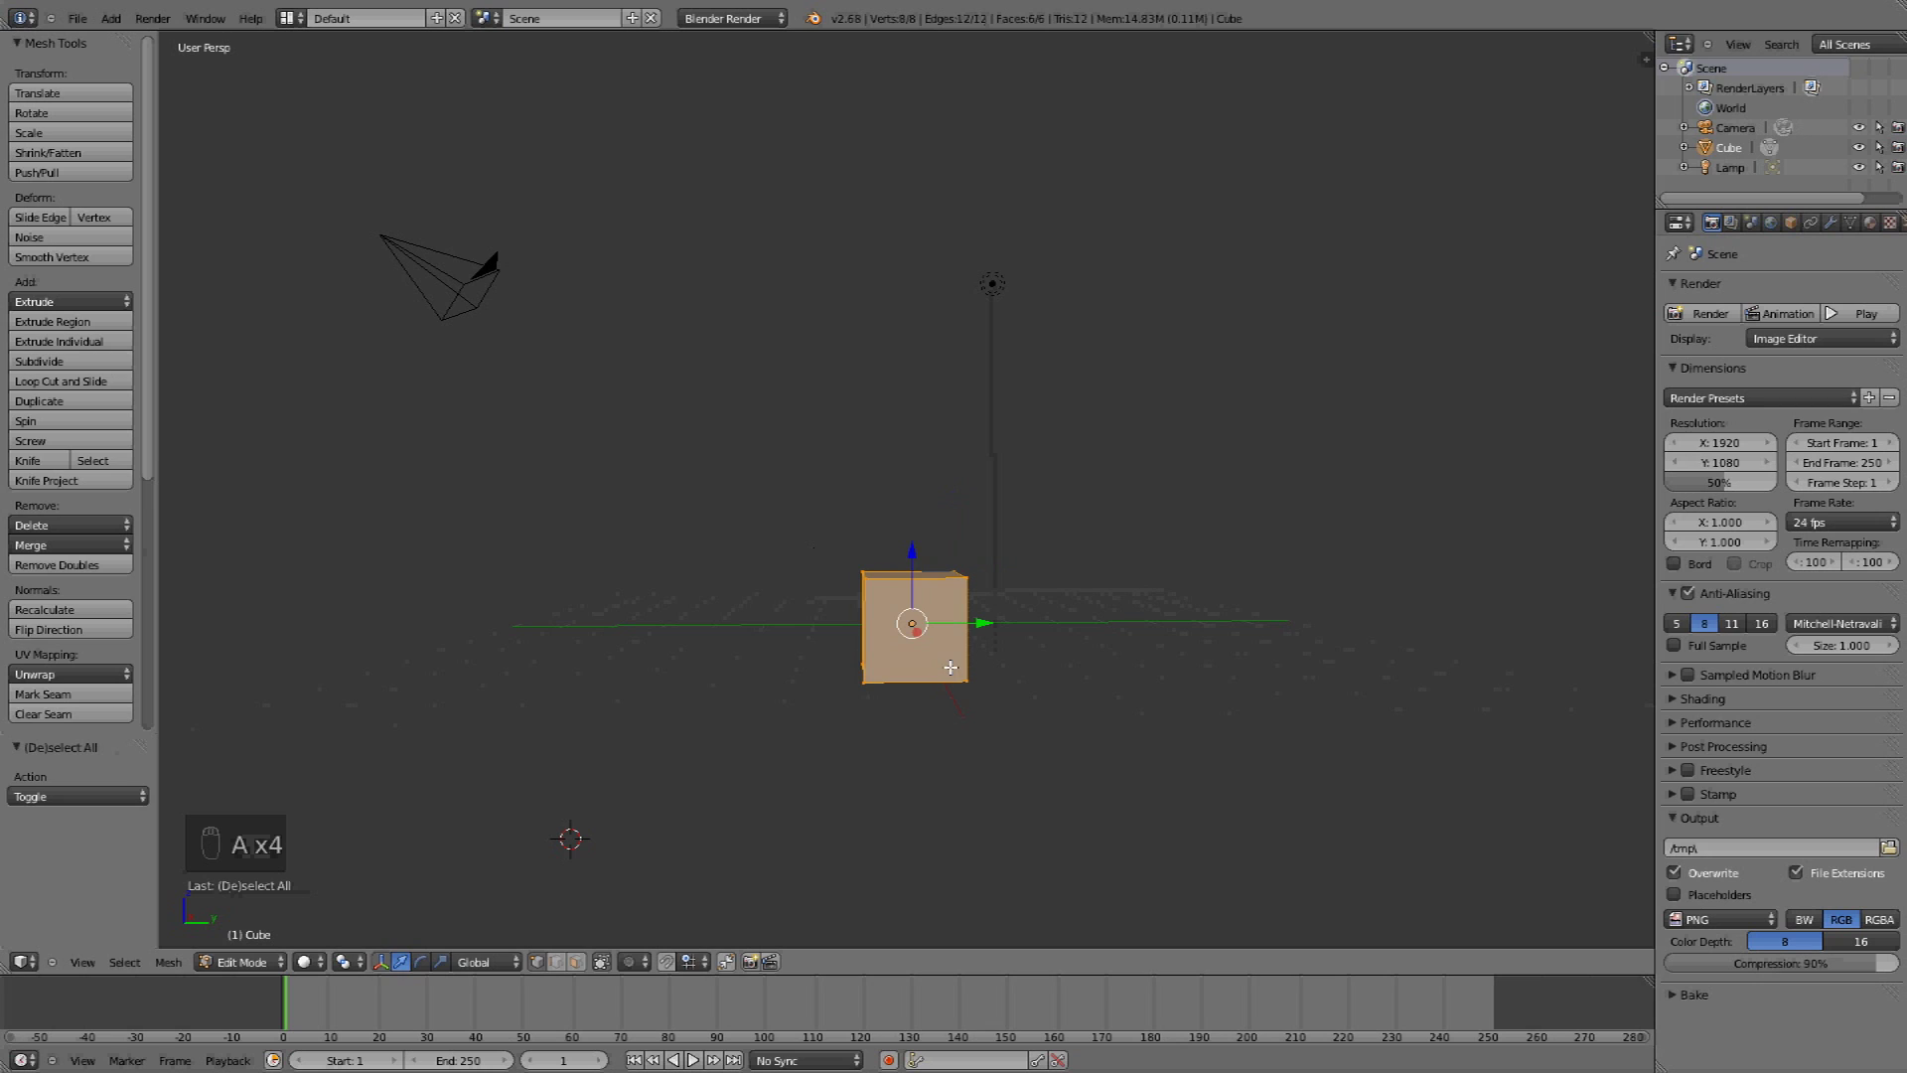
pyautogui.press('Tab')
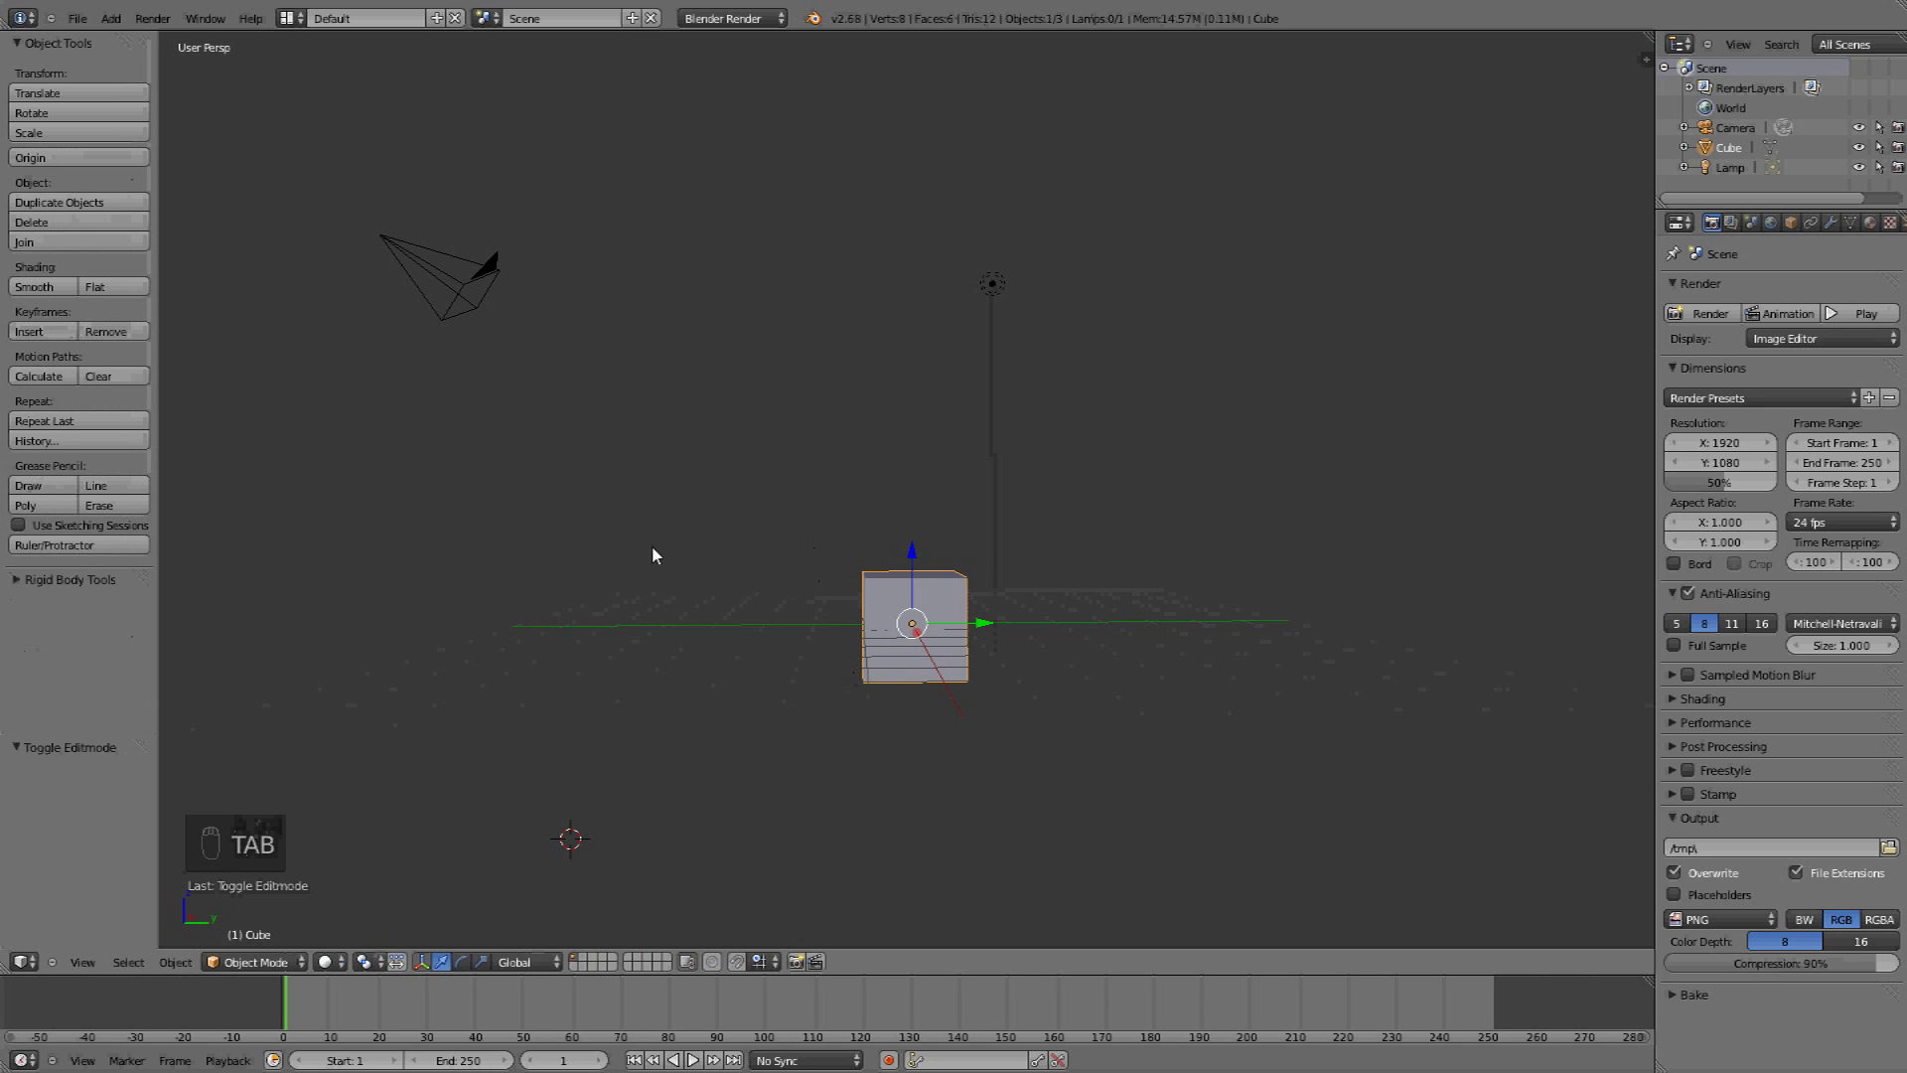
pyautogui.press('a')
pyautogui.press('a')
pyautogui.press('a')
pyautogui.press('a')
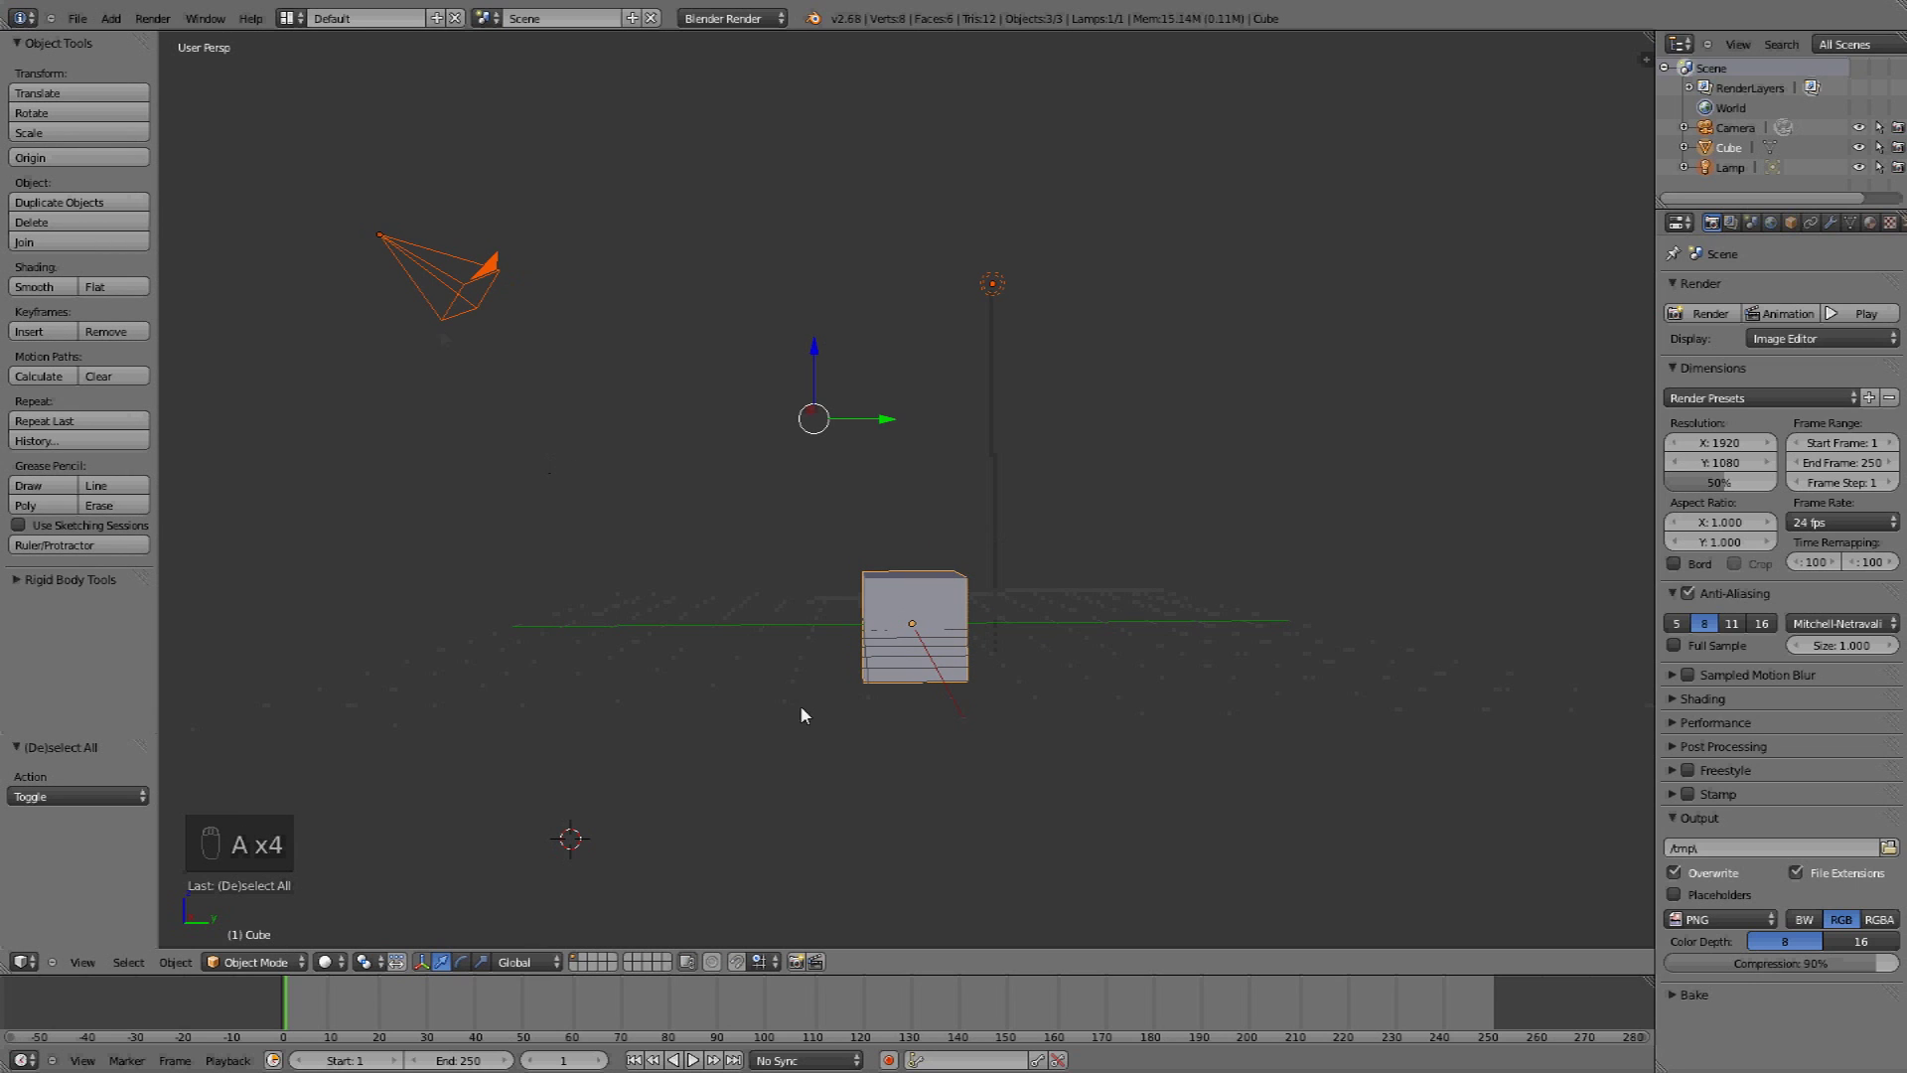
pyautogui.moveTo(889, 422); pyautogui.dragTo(1248, 427)
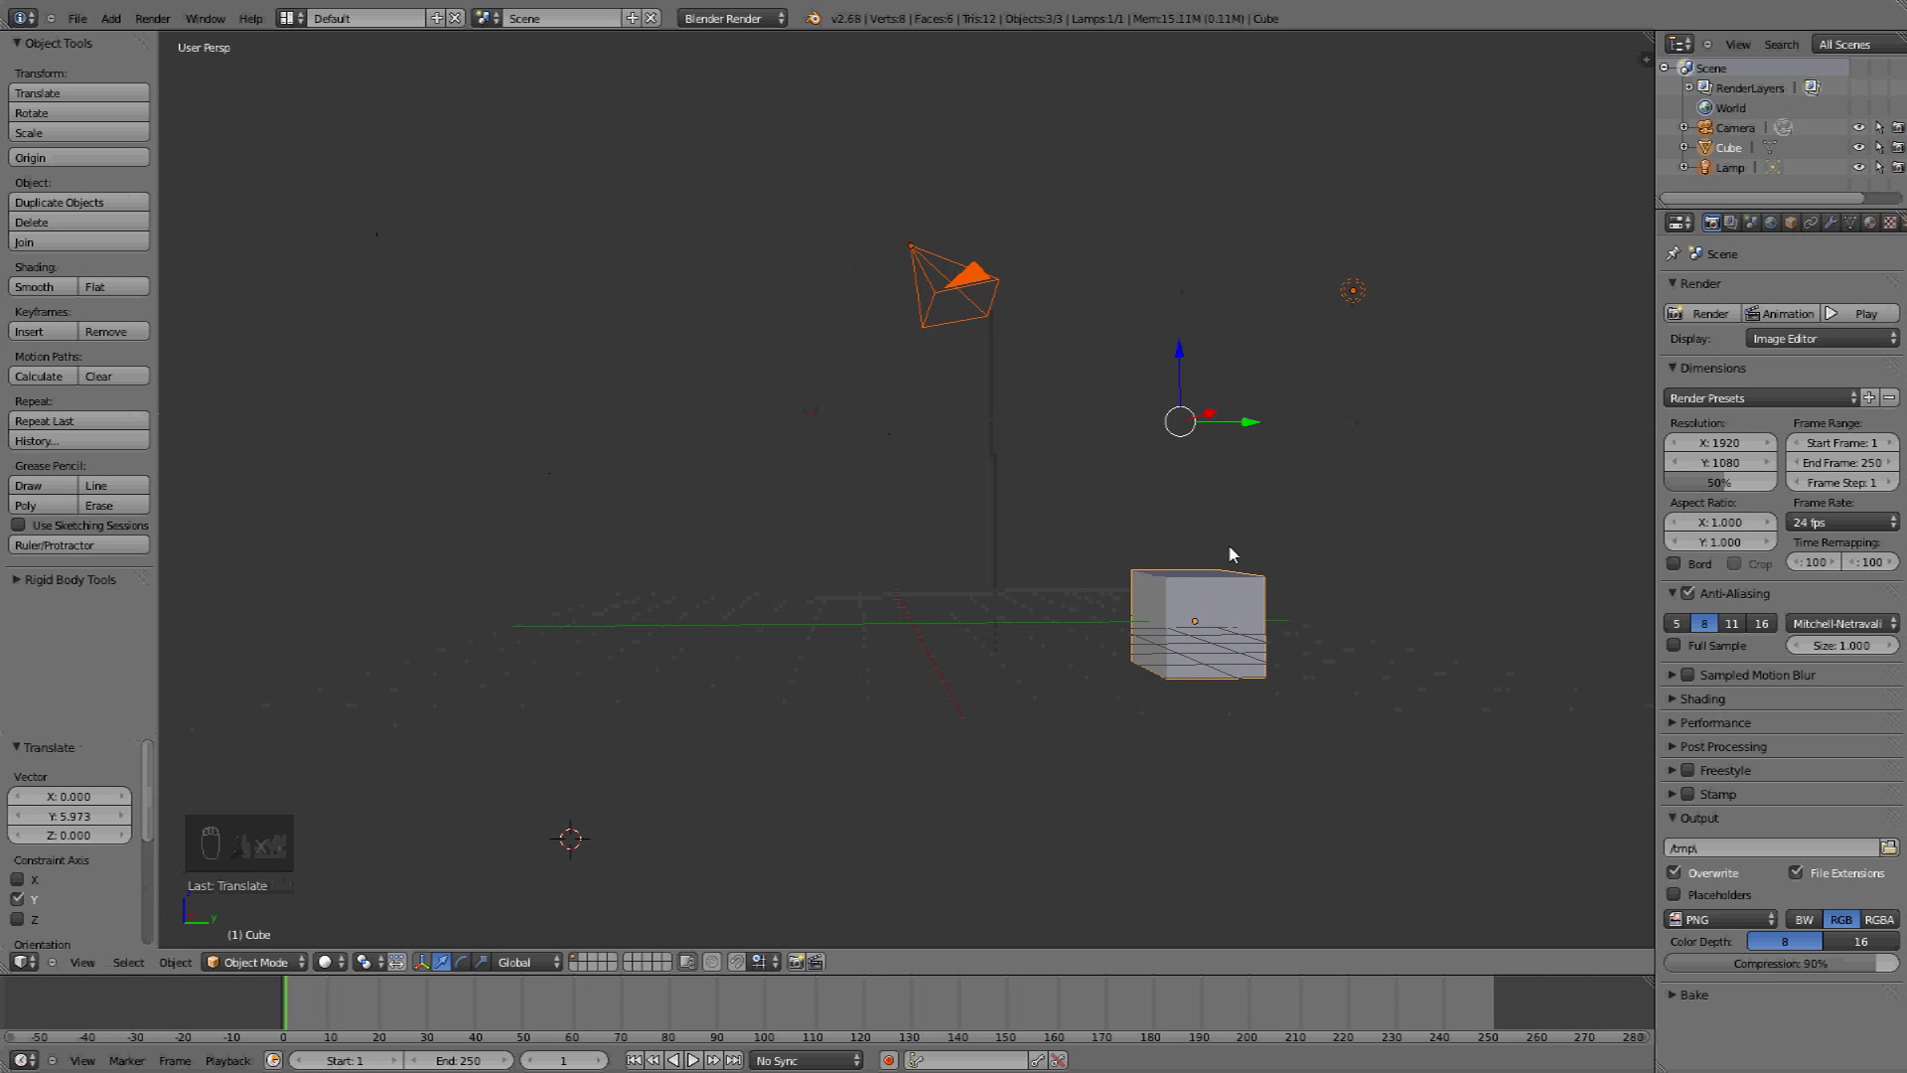
pyautogui.hotkey('ctrl', 'z')
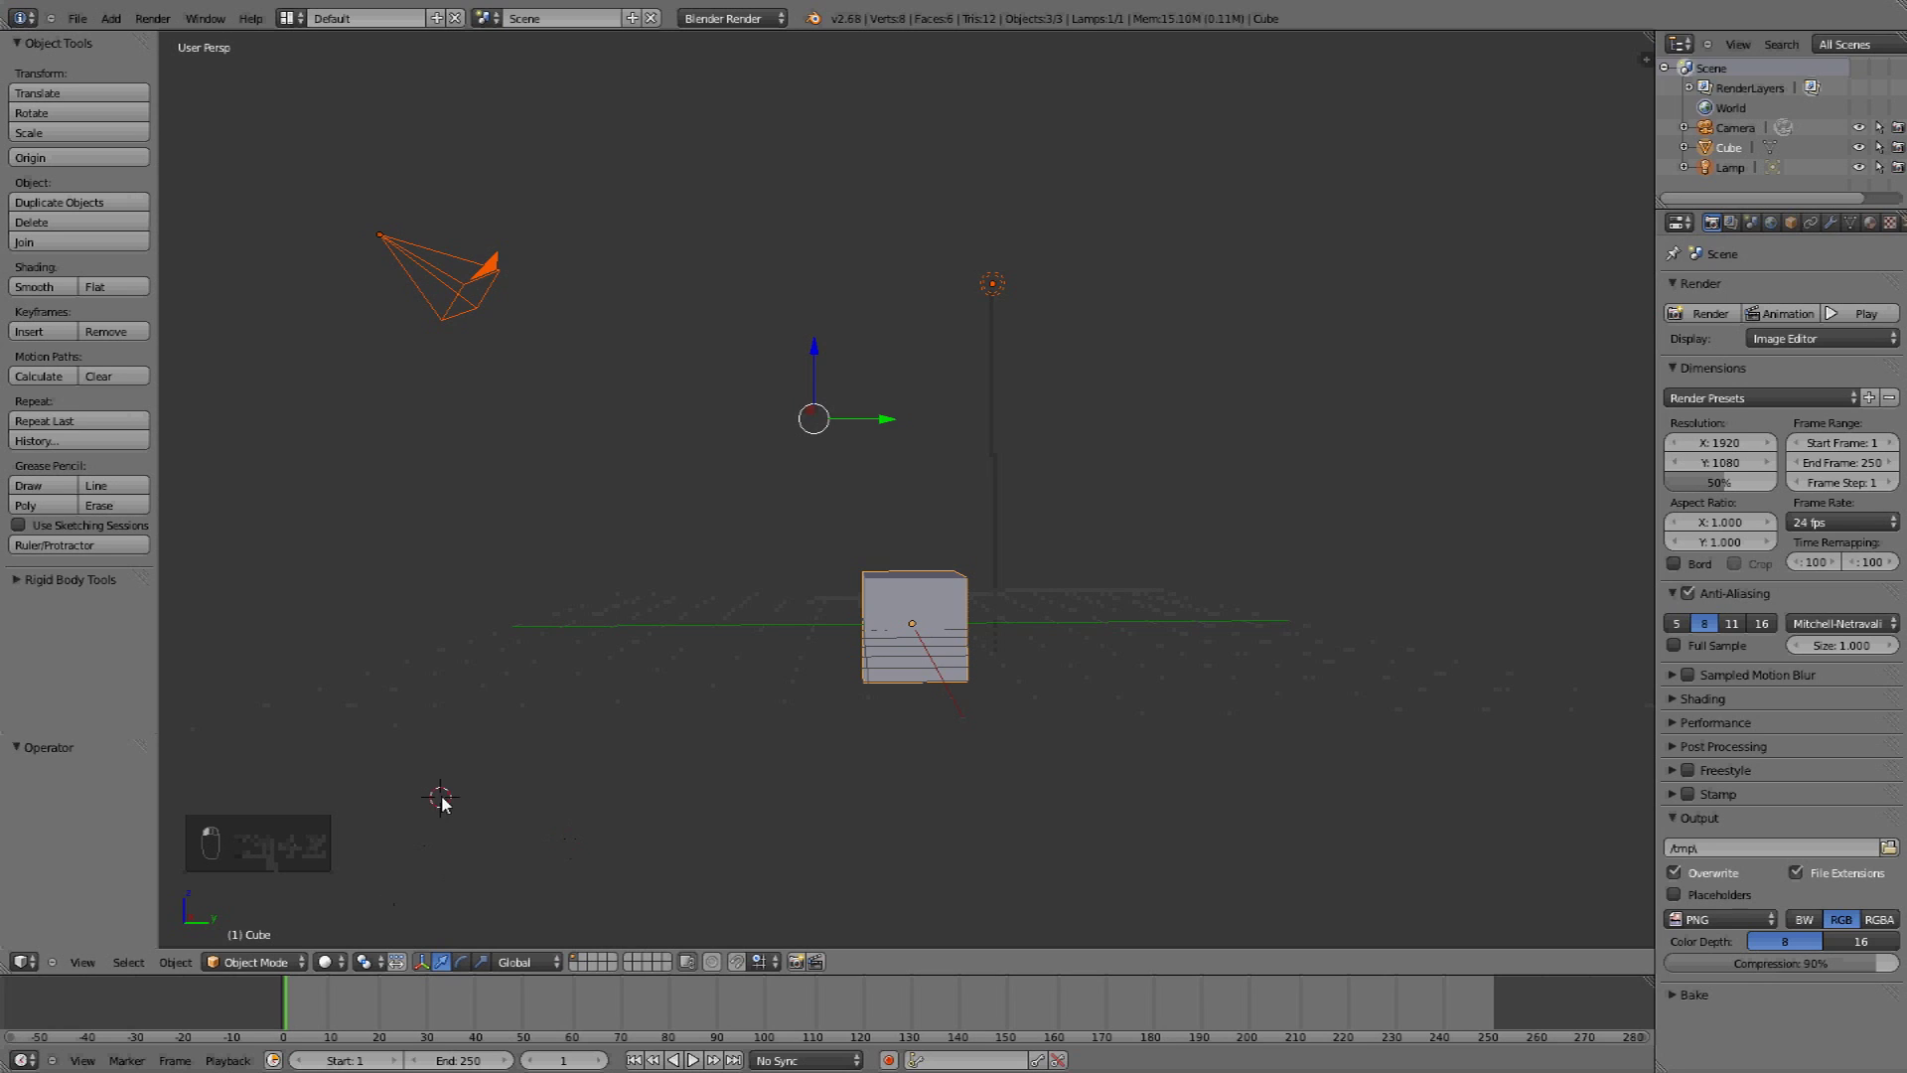
pyautogui.click(810, 707)
# Switch to Texture shading, select the lamp and orbit to show the cube's lit top
pyautogui.click(334, 963)
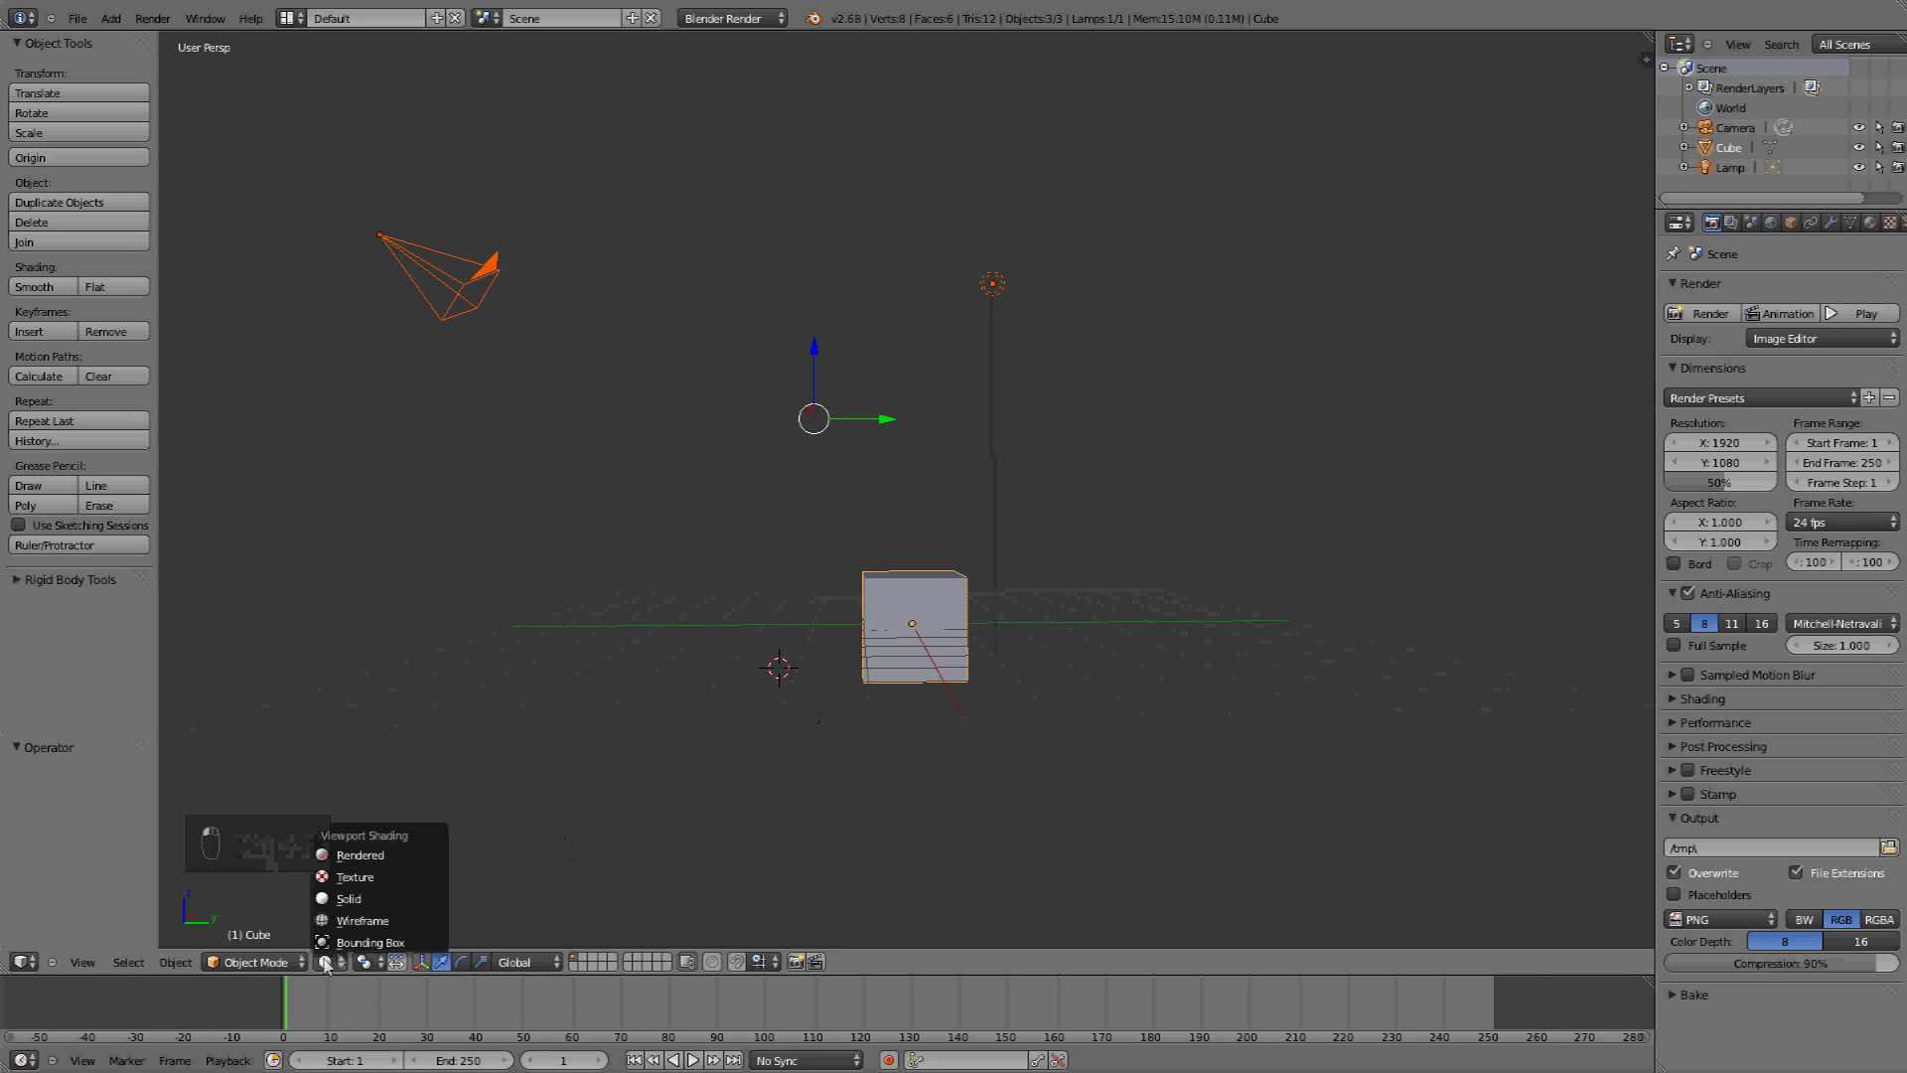
pyautogui.click(390, 880)
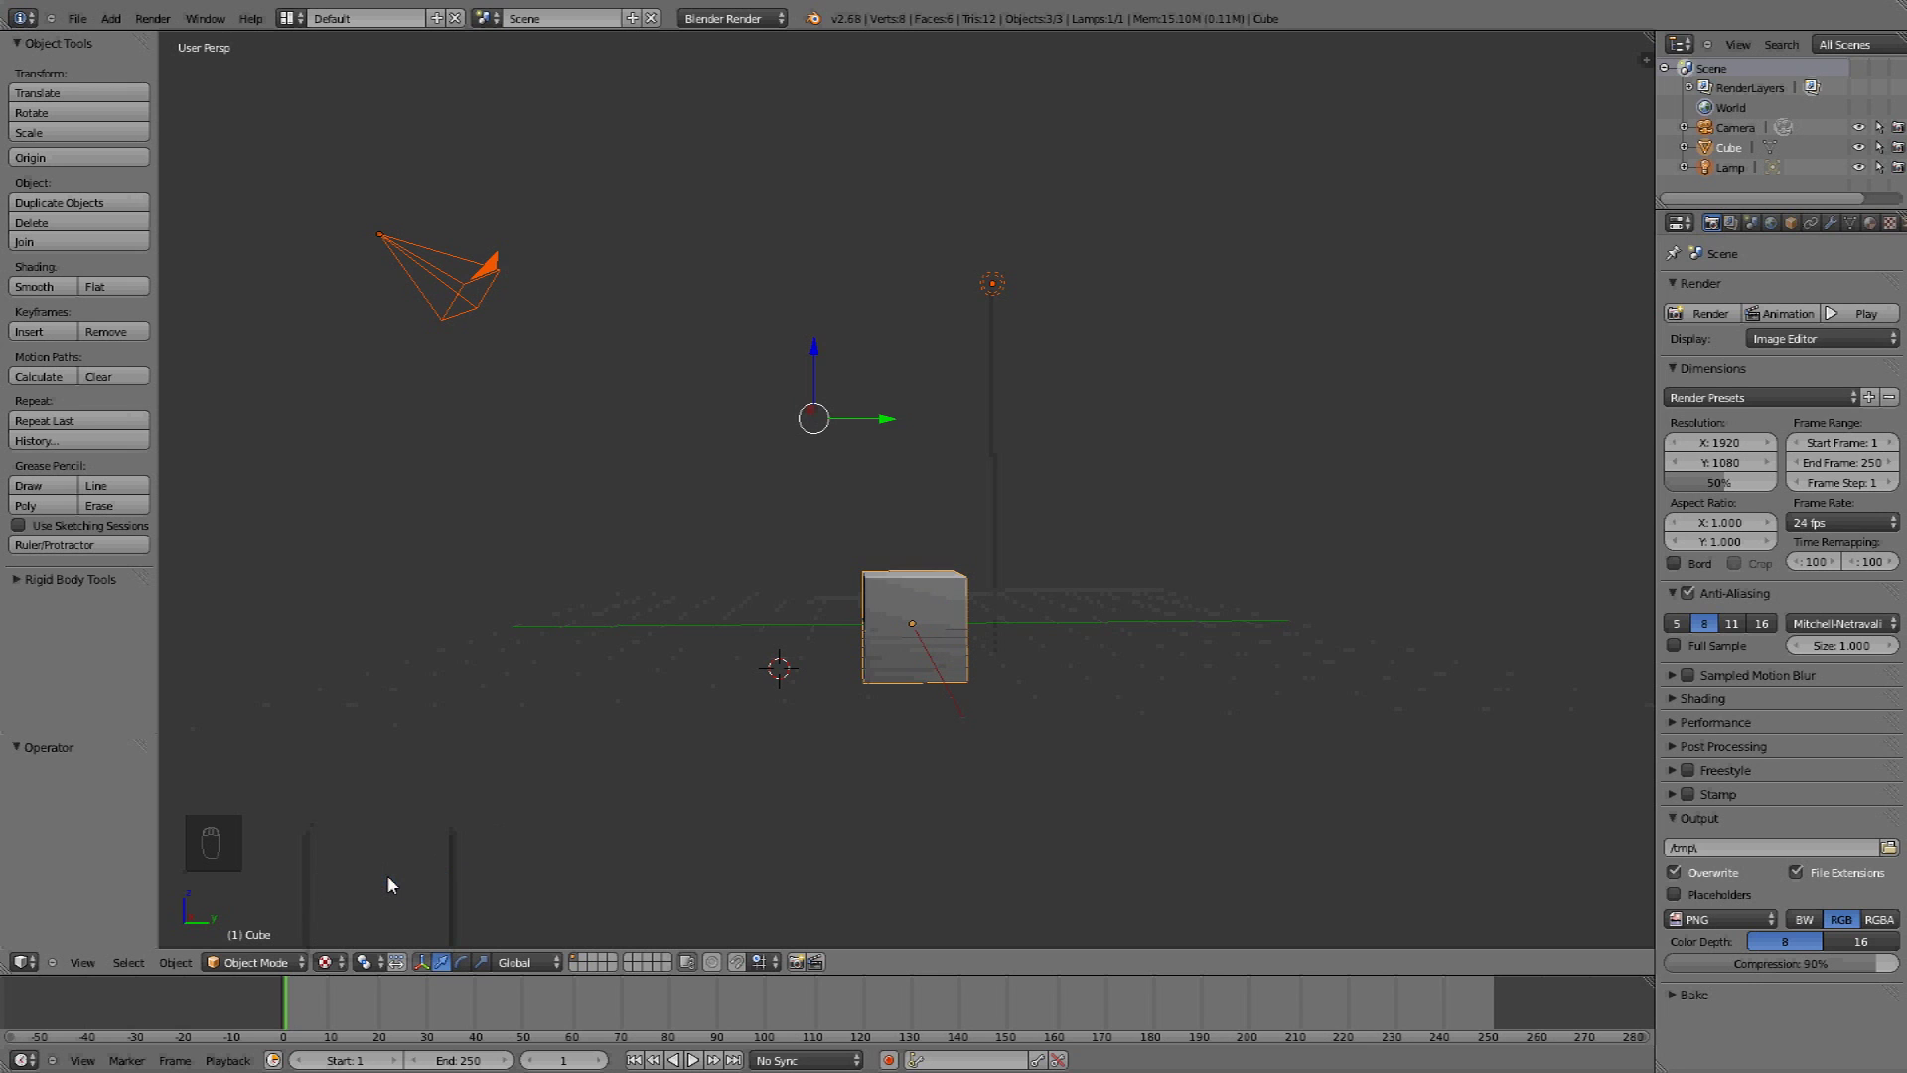
pyautogui.scroll(3, 892, 616)
pyautogui.rightClick(1029, 188)
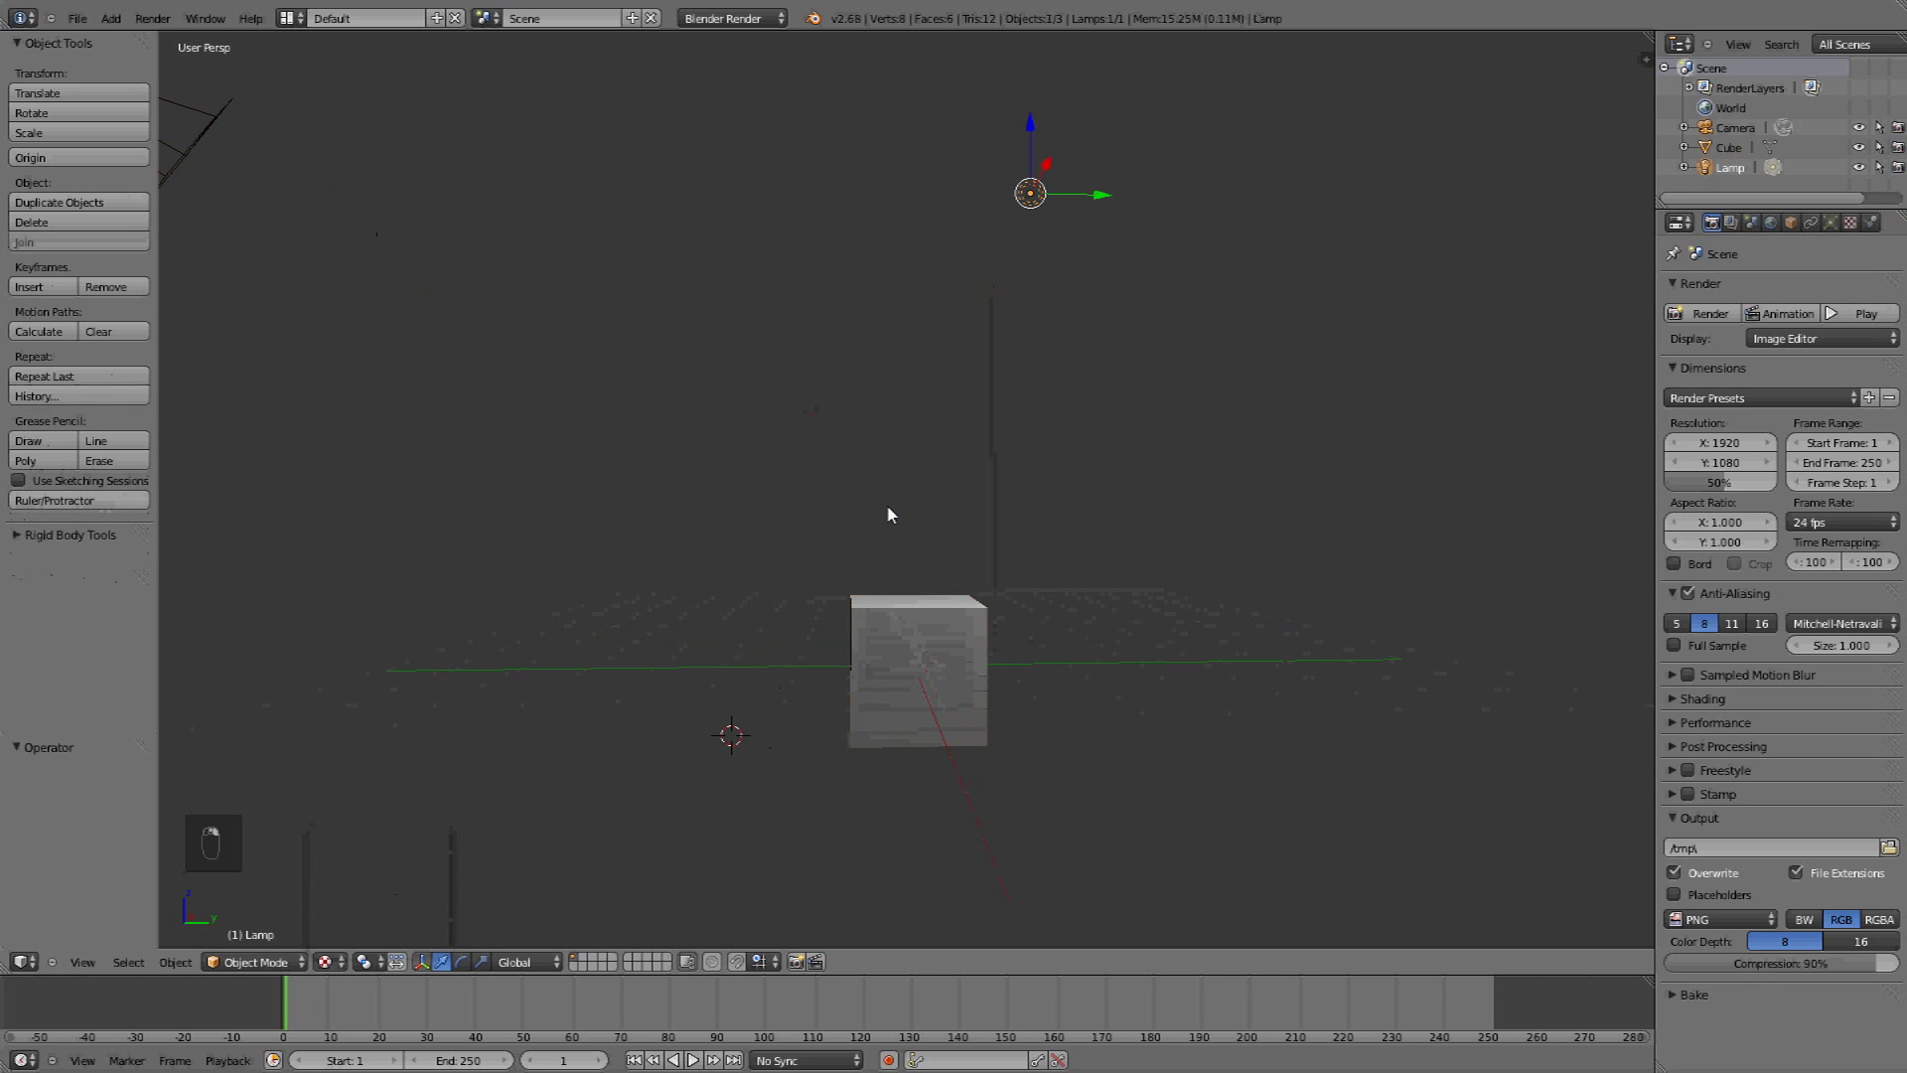
pyautogui.moveTo(890, 510); pyautogui.dragTo(942, 553, button='middle')
pyautogui.moveTo(1093, 193); pyautogui.dragTo(904, 578, button='middle')
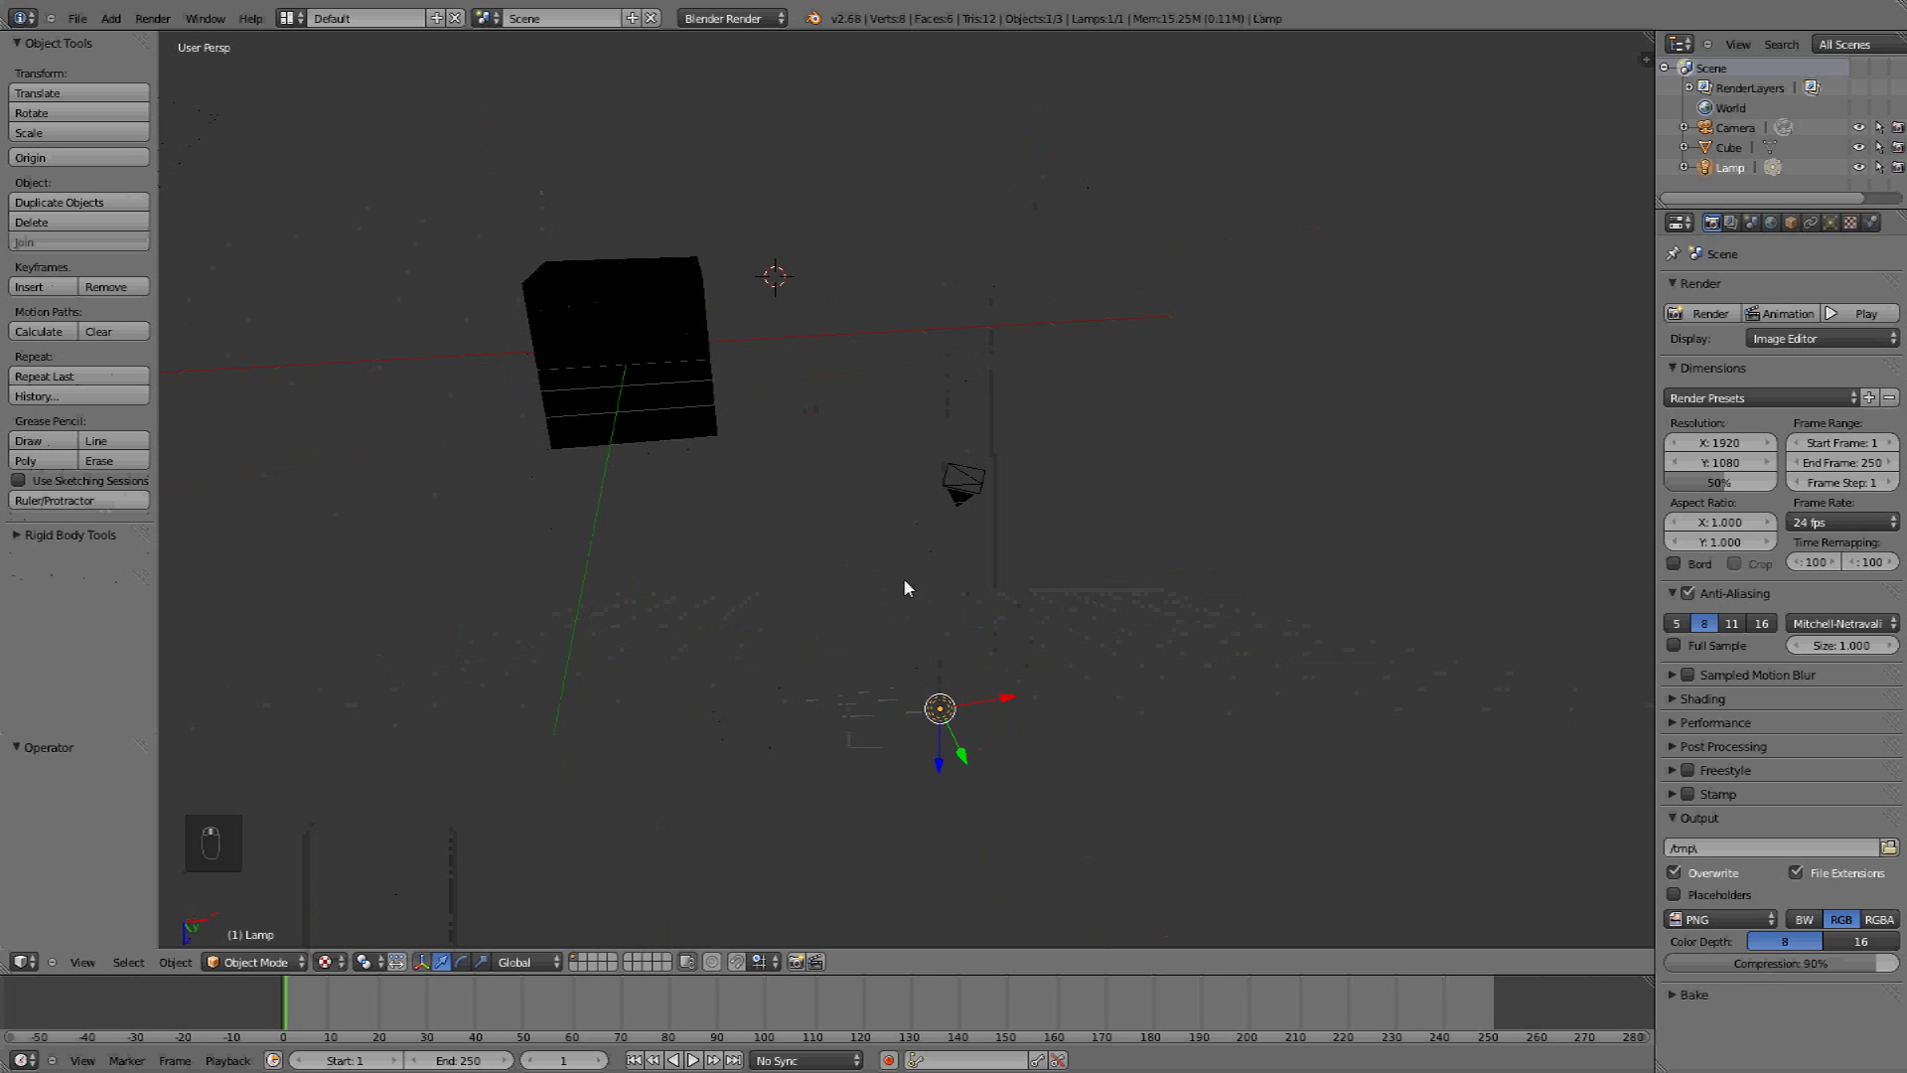
pyautogui.moveTo(903, 454); pyautogui.dragTo(861, 267, button='middle')
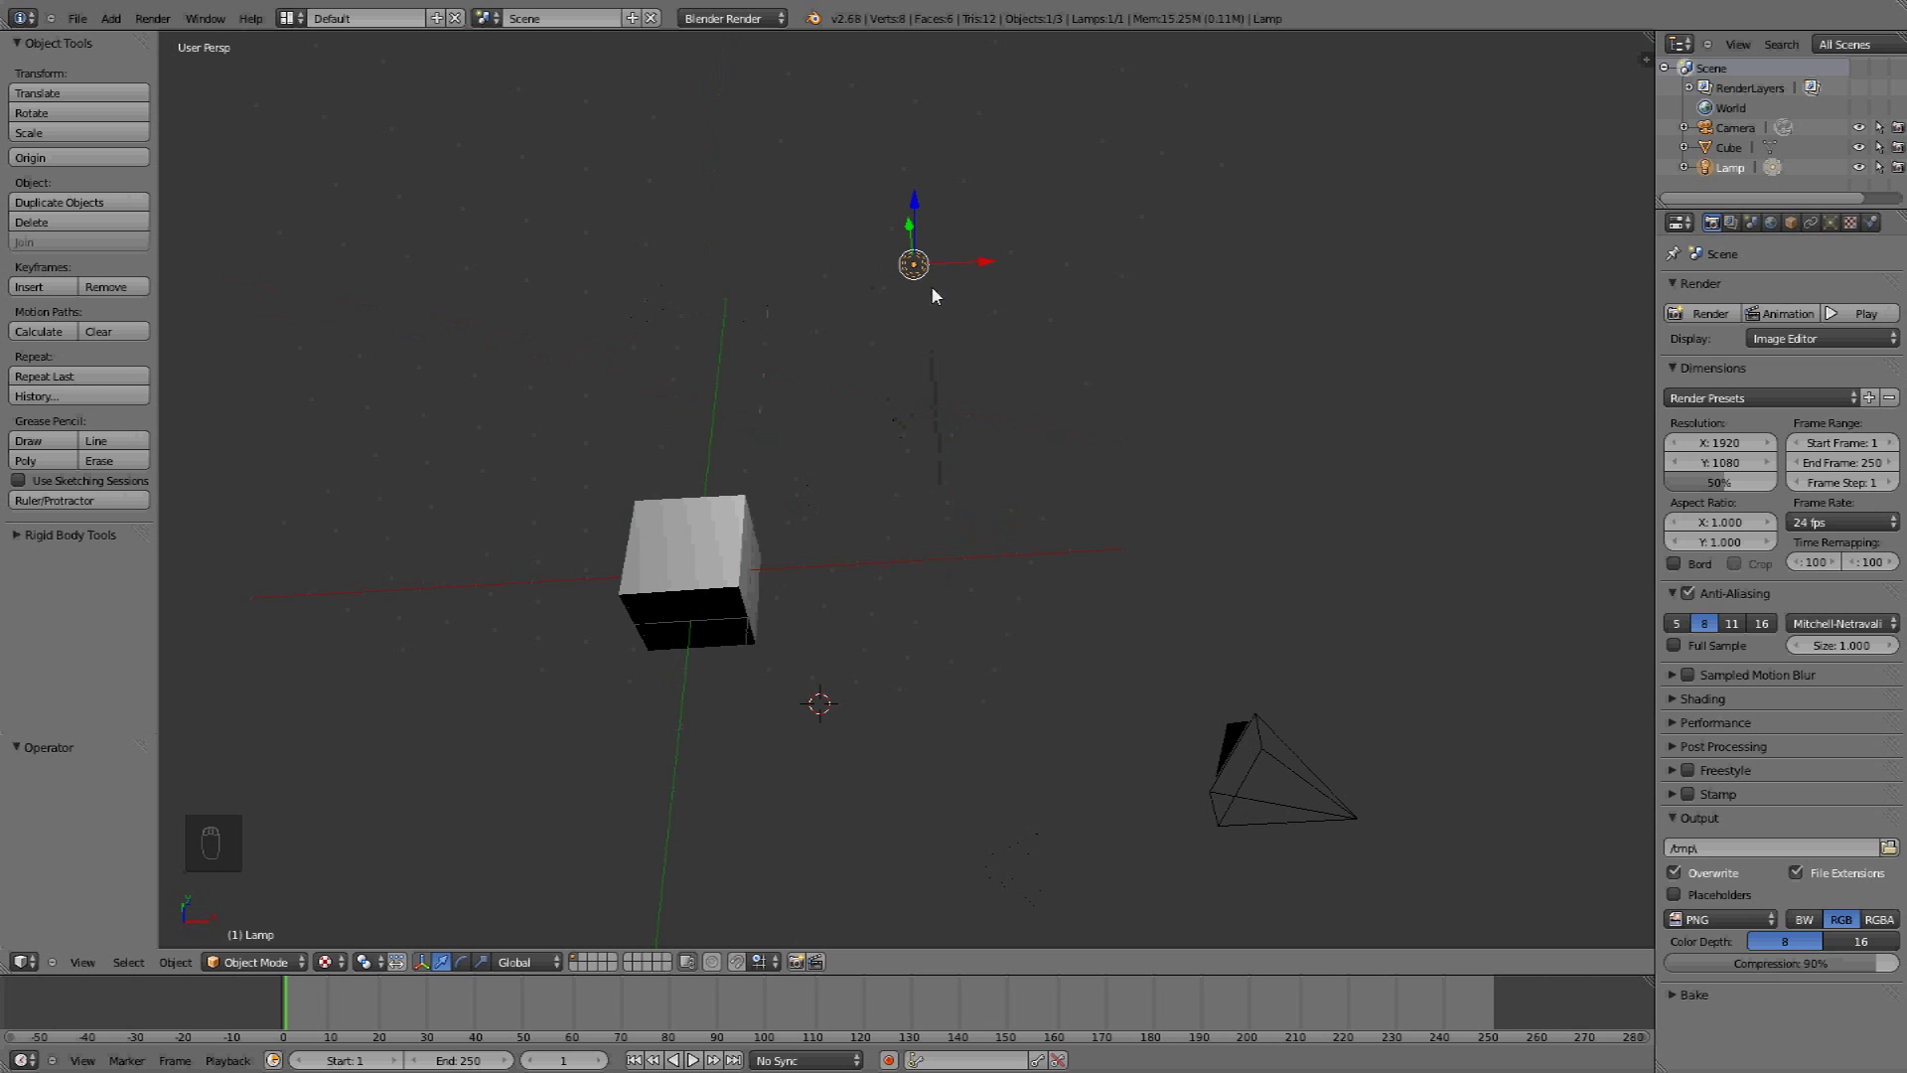
# Move the lamp along X, then about 5 units along Y, and return to Solid shading
pyautogui.moveTo(986, 262); pyautogui.dragTo(824, 288)
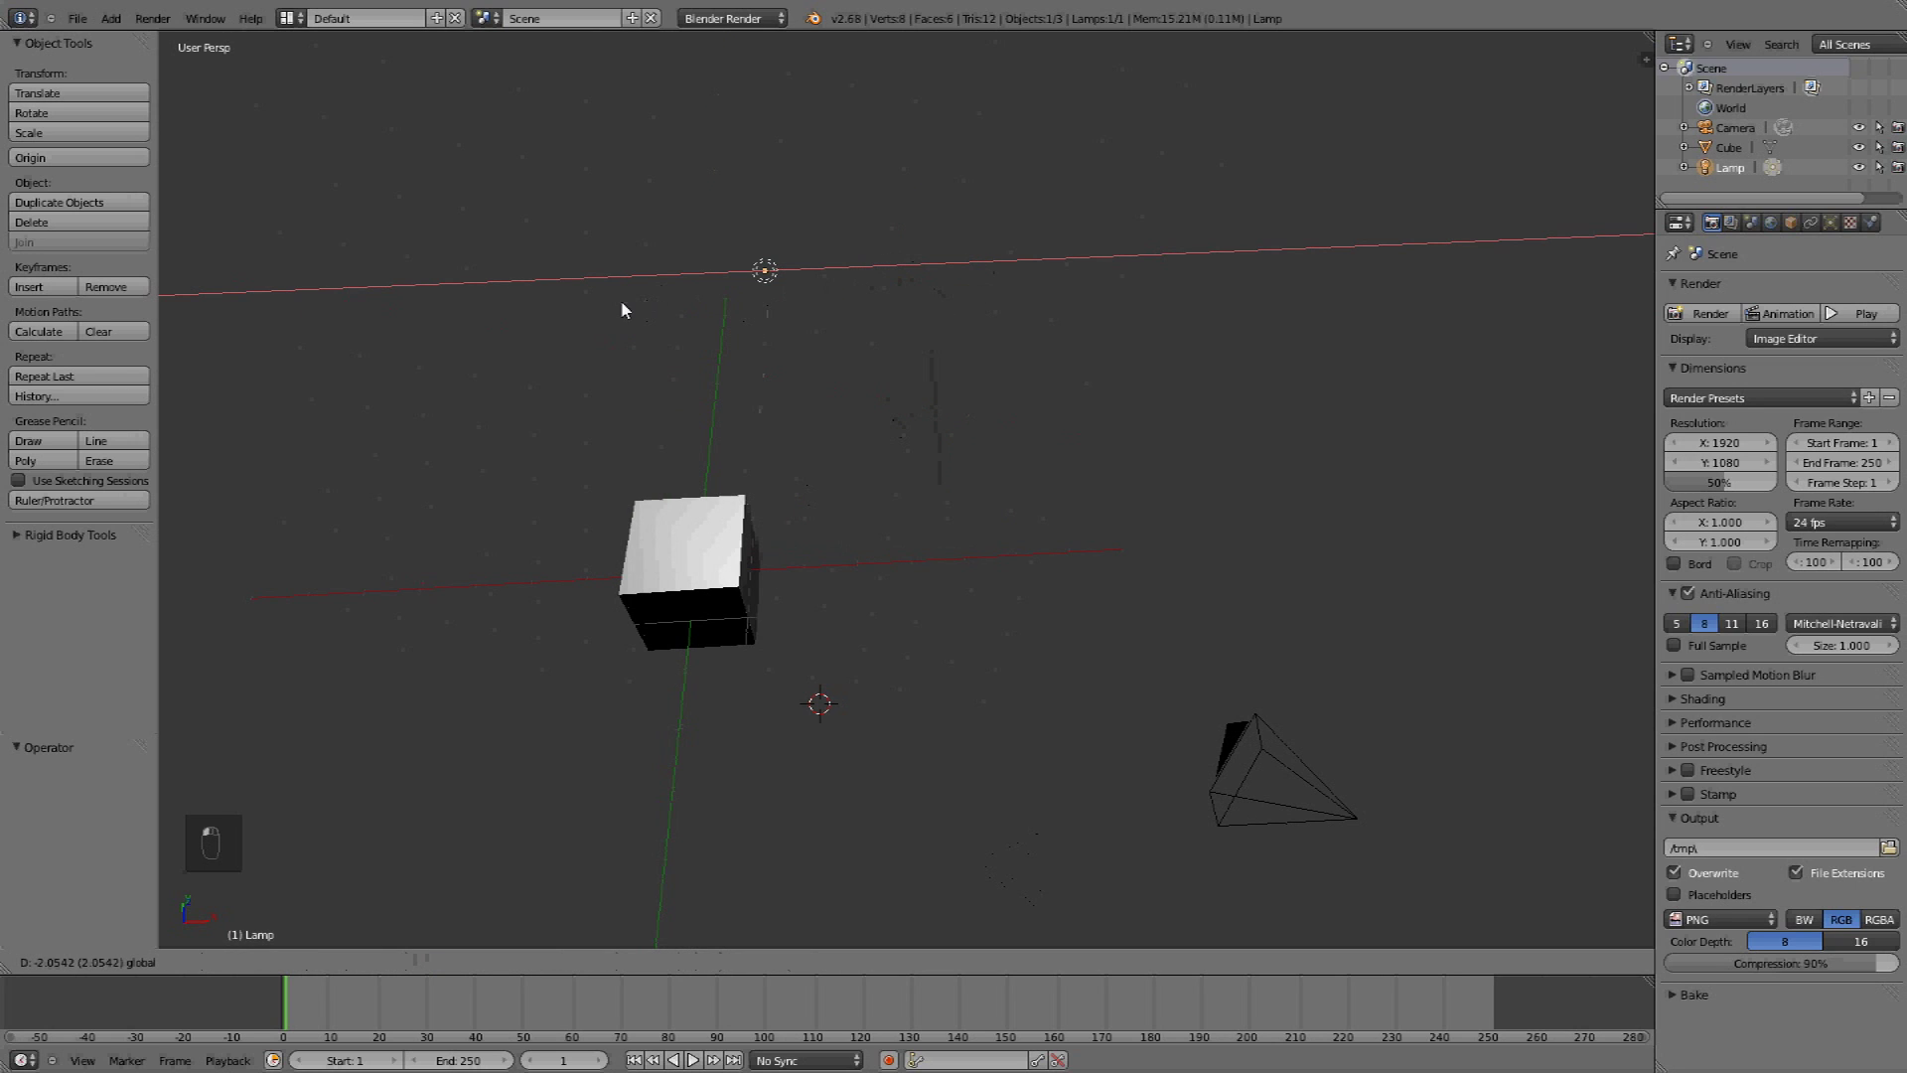
pyautogui.moveTo(566, 315); pyautogui.dragTo(535, 304)
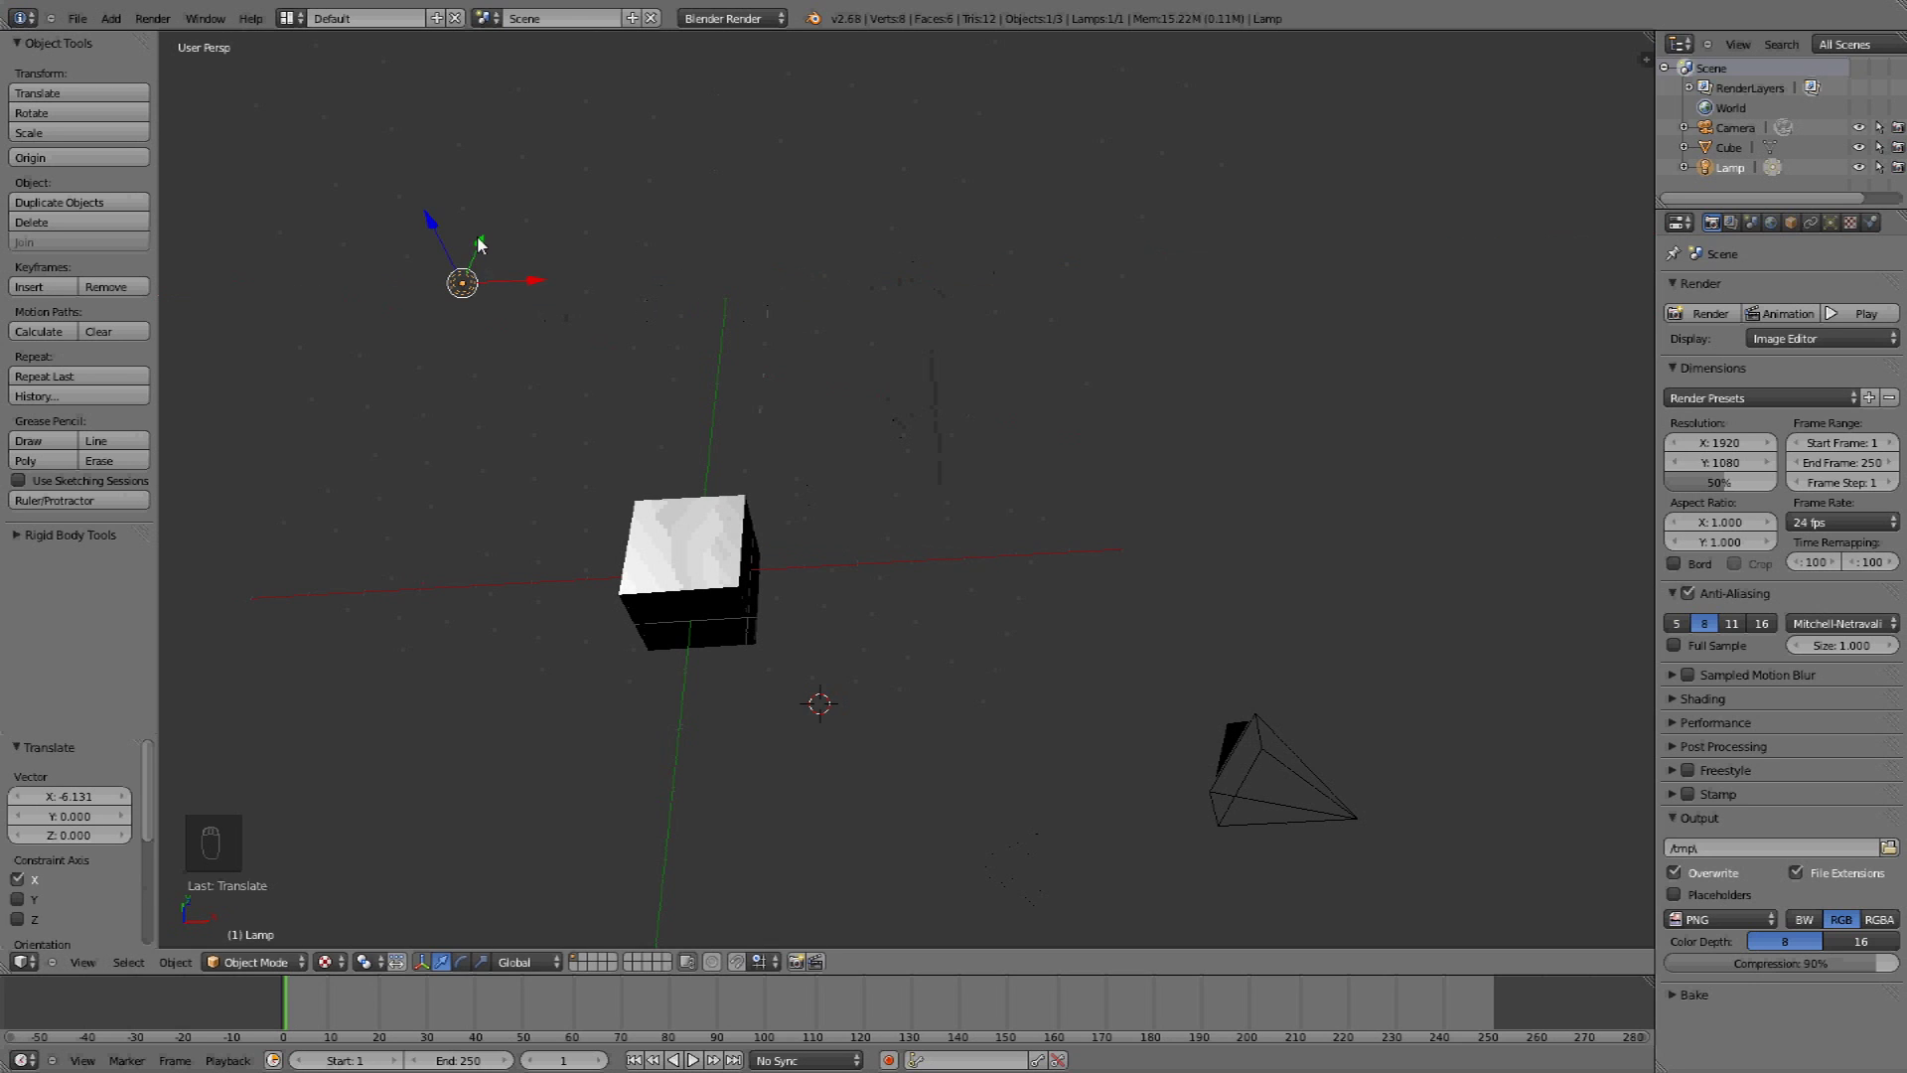
pyautogui.moveTo(476, 243)
pyautogui.mouseDown()
pyautogui.moveTo(470, 355)
pyautogui.moveTo(389, 595)
pyautogui.mouseUp()
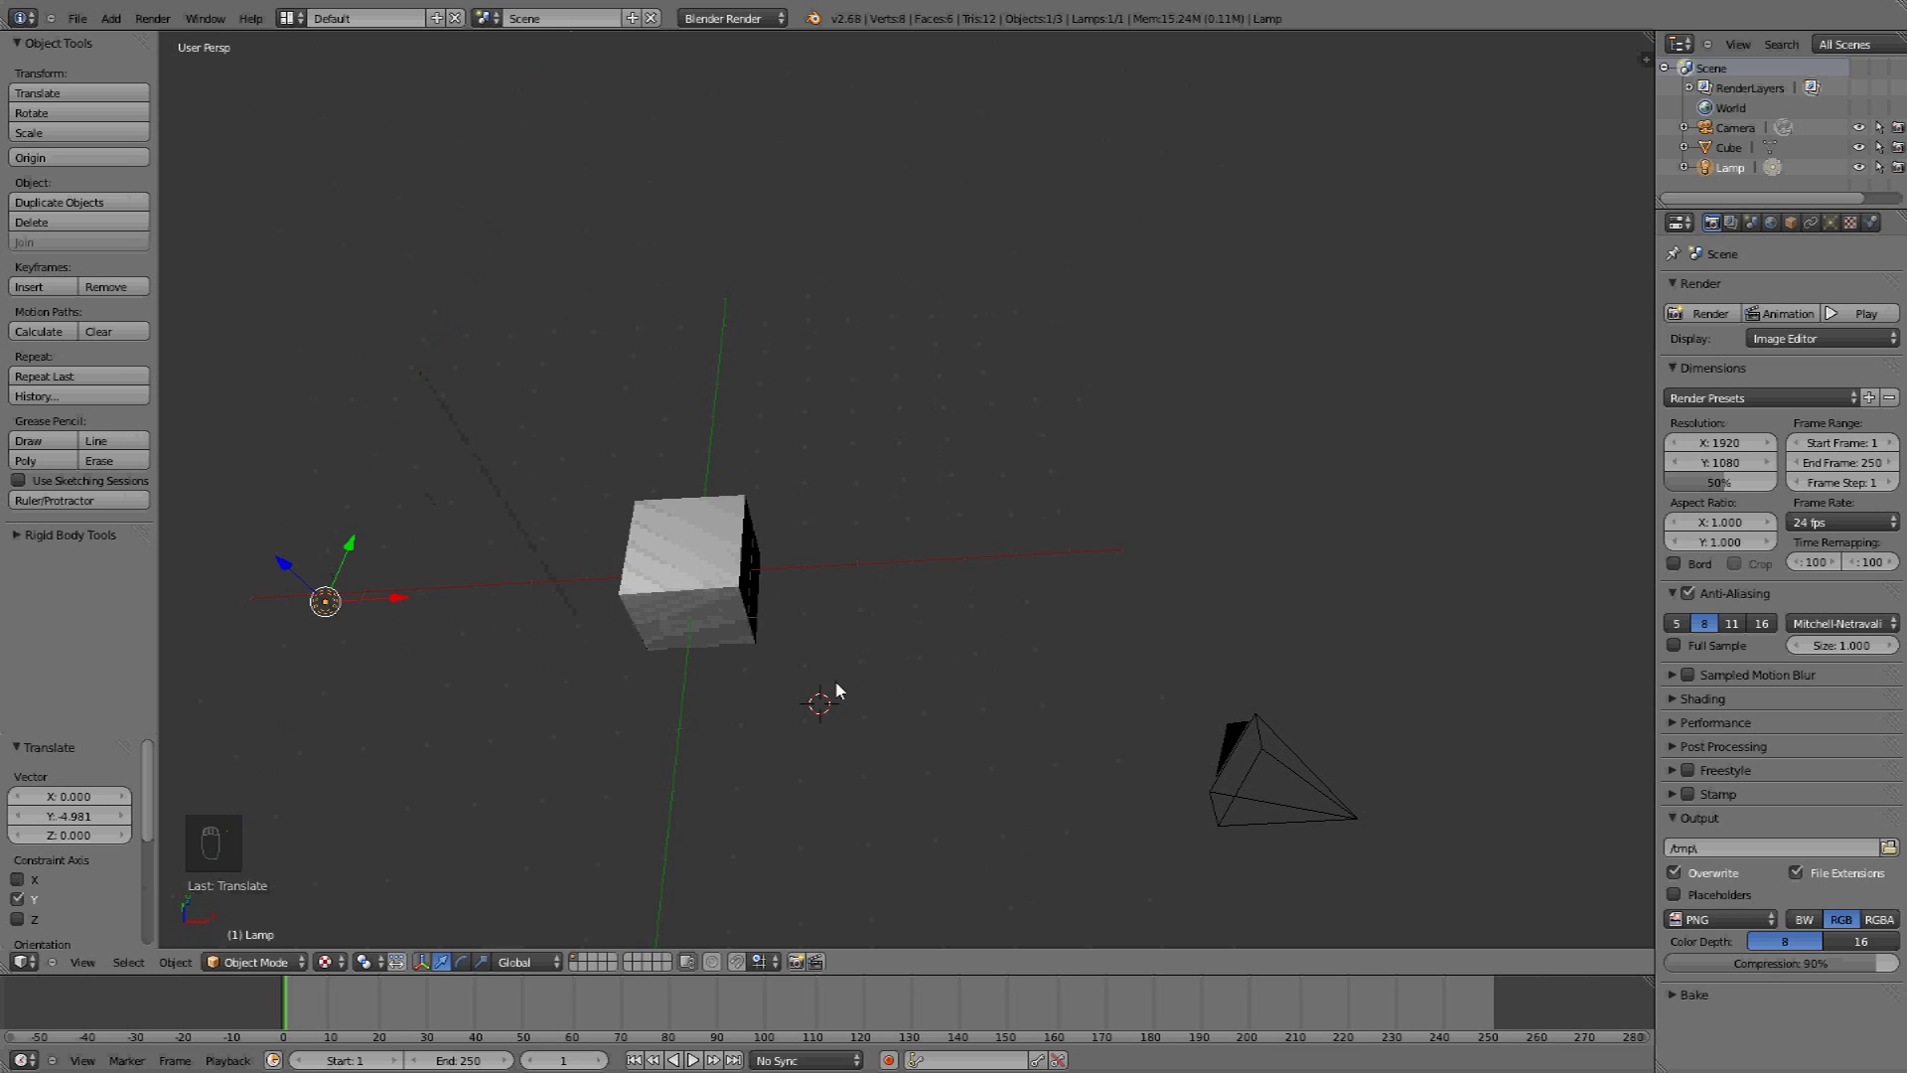
pyautogui.click(333, 961)
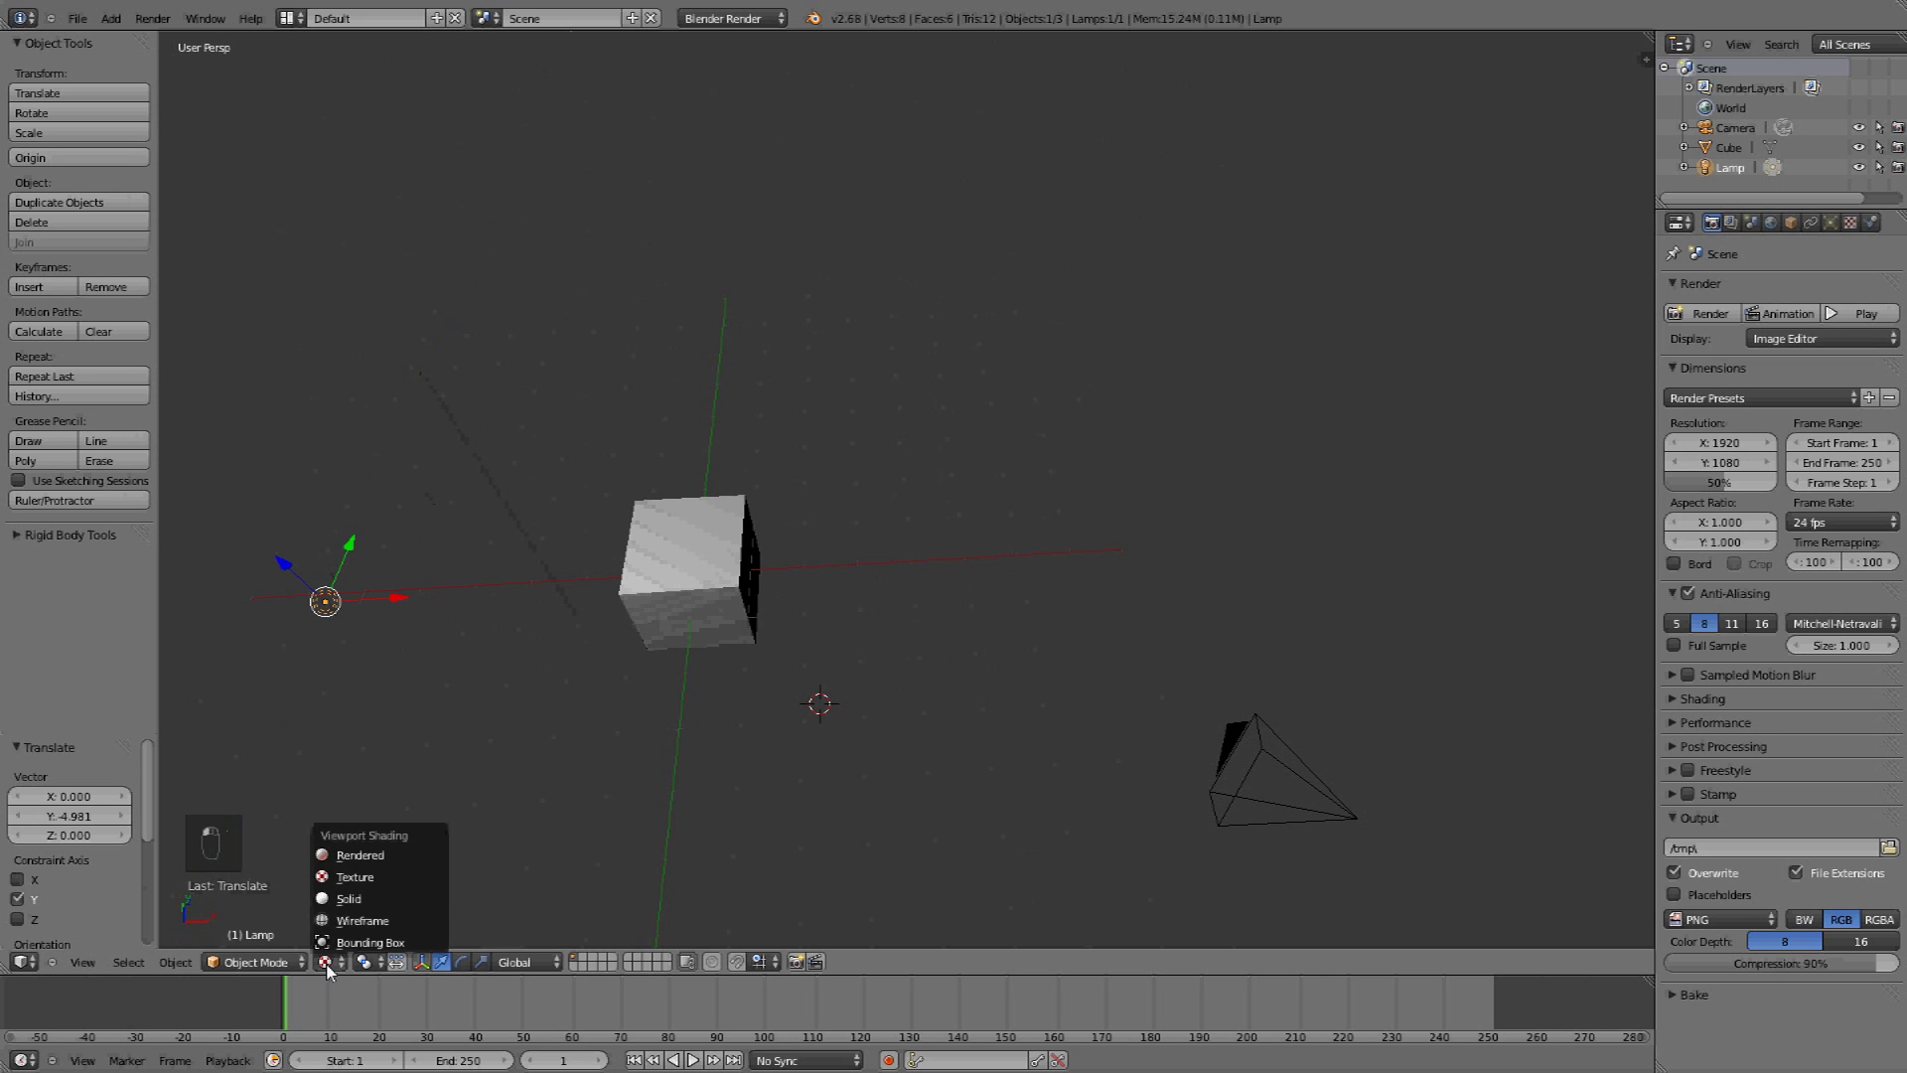
pyautogui.click(358, 899)
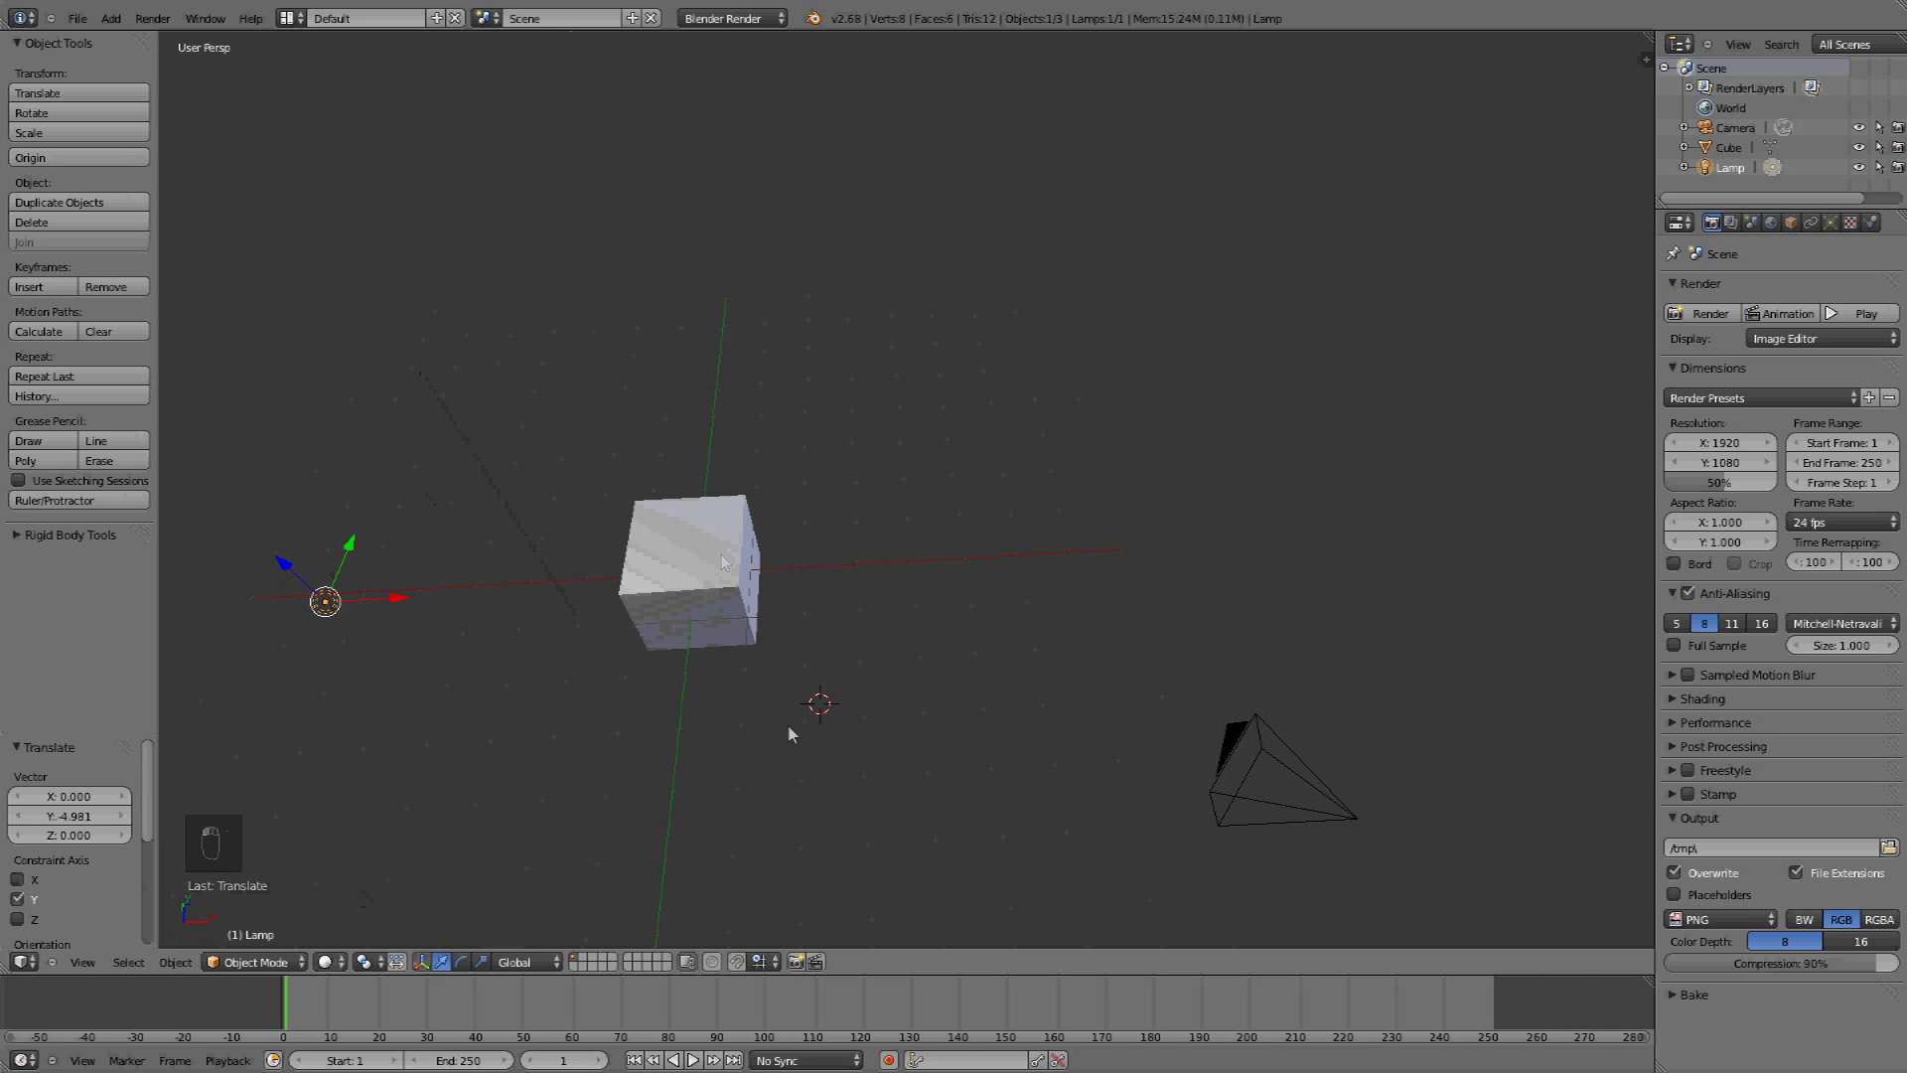
# Preview the scene in Wireframe, then Rendered shading, and return to Solid
pyautogui.moveTo(795, 747); pyautogui.dragTo(803, 621, button='middle')
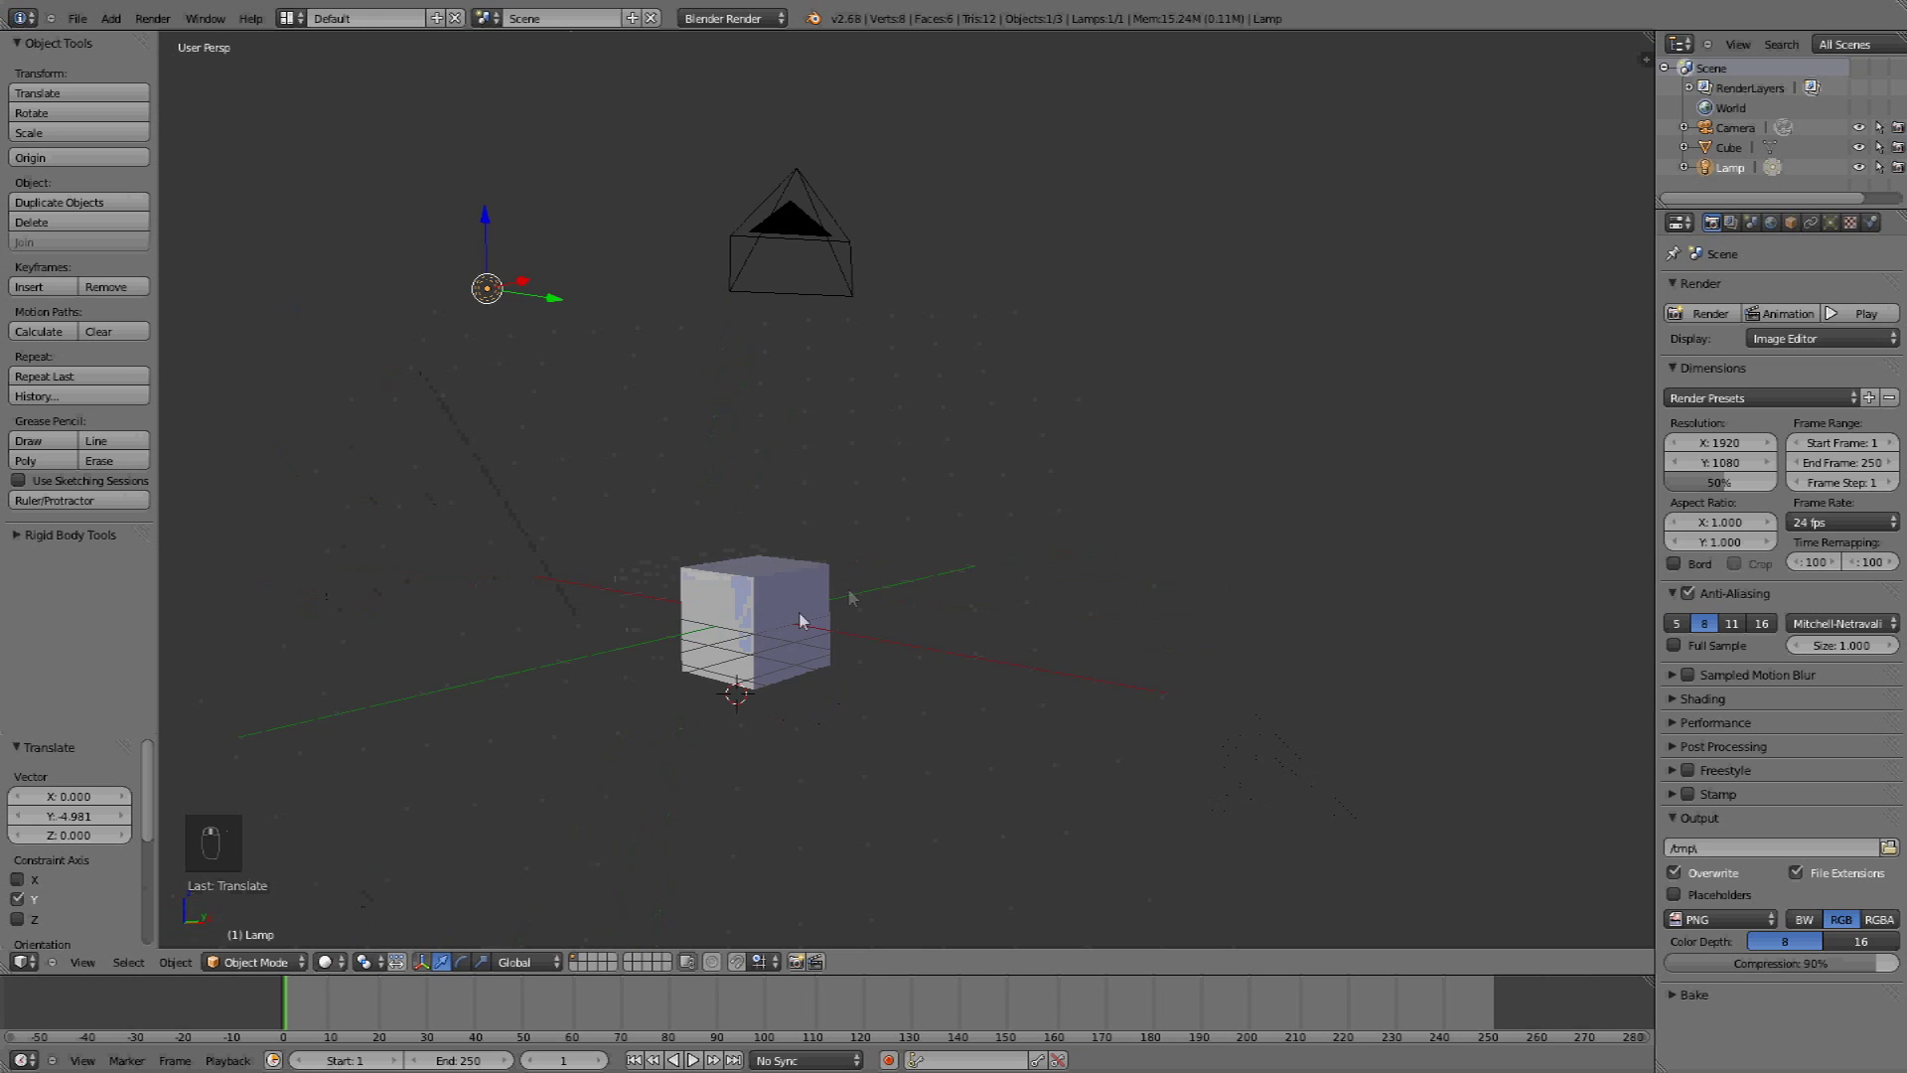
pyautogui.click(328, 963)
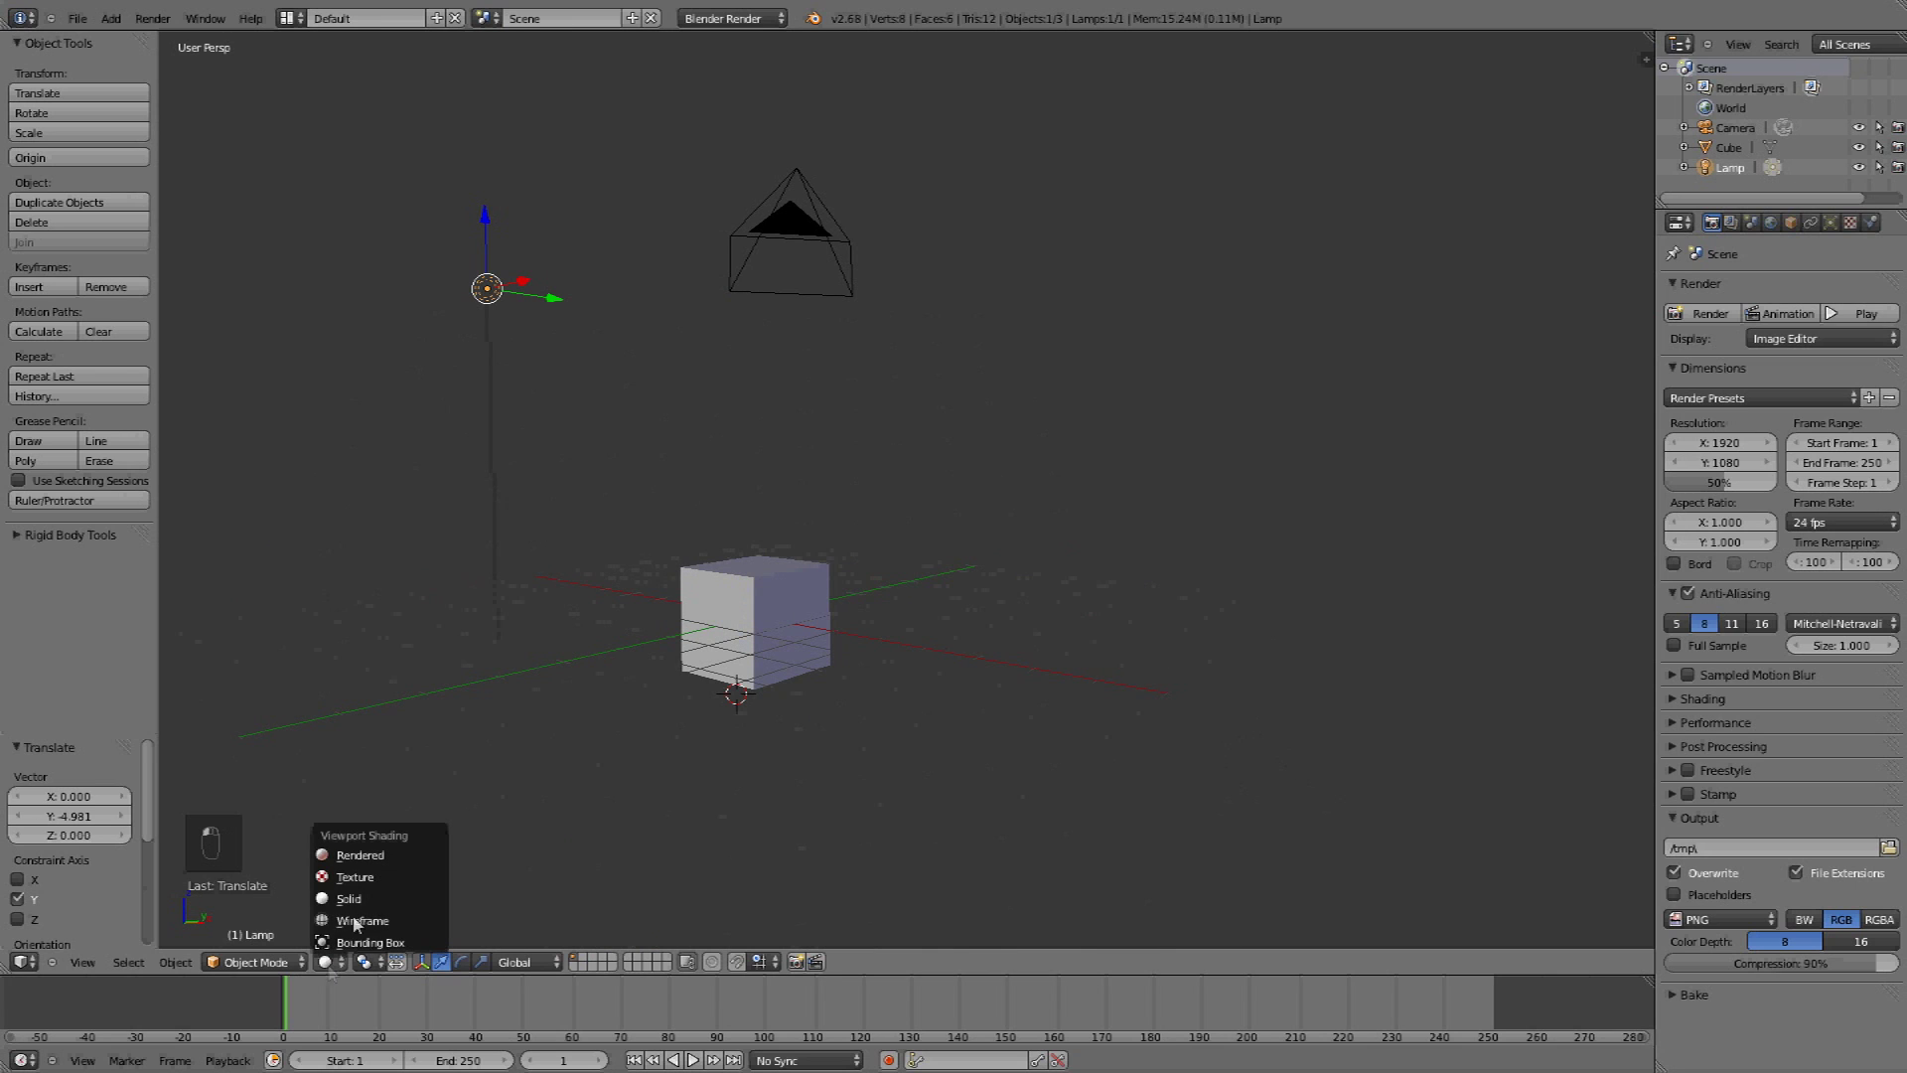
pyautogui.click(355, 921)
pyautogui.click(328, 962)
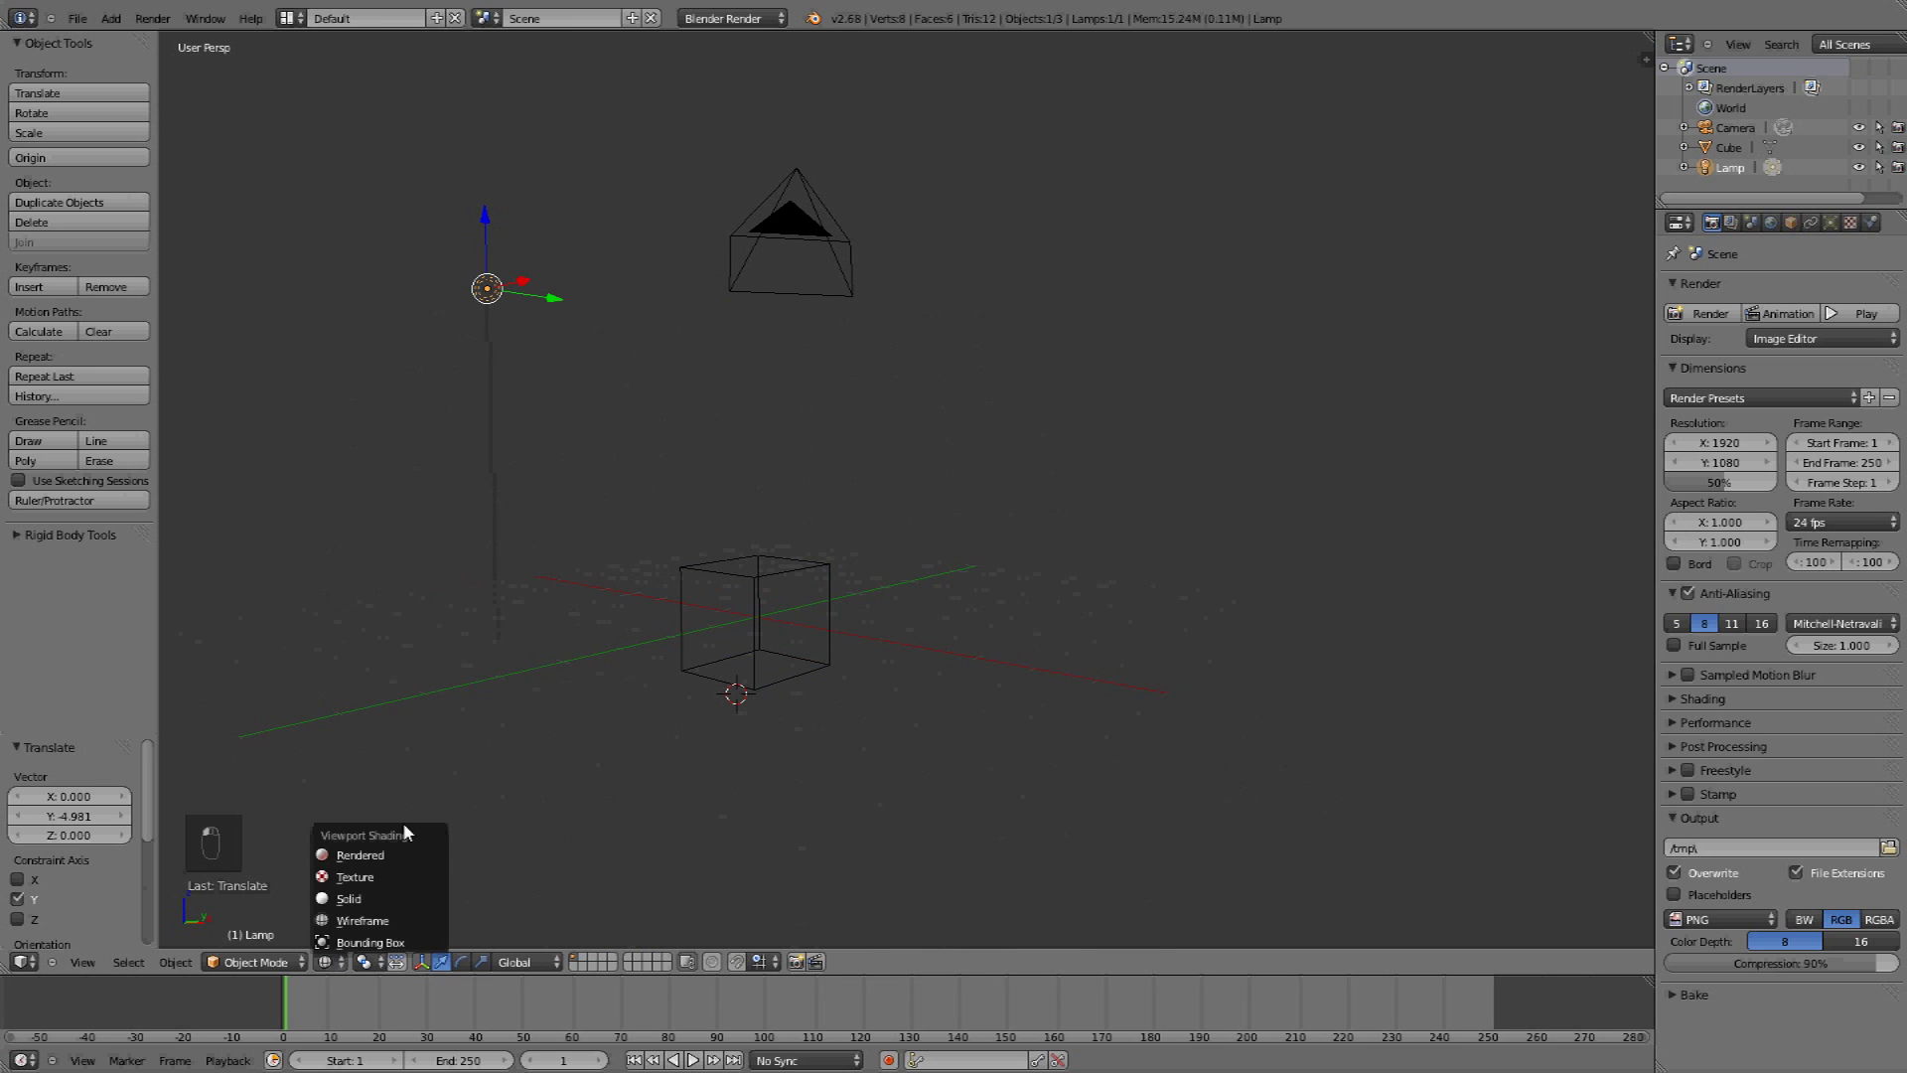
pyautogui.click(363, 854)
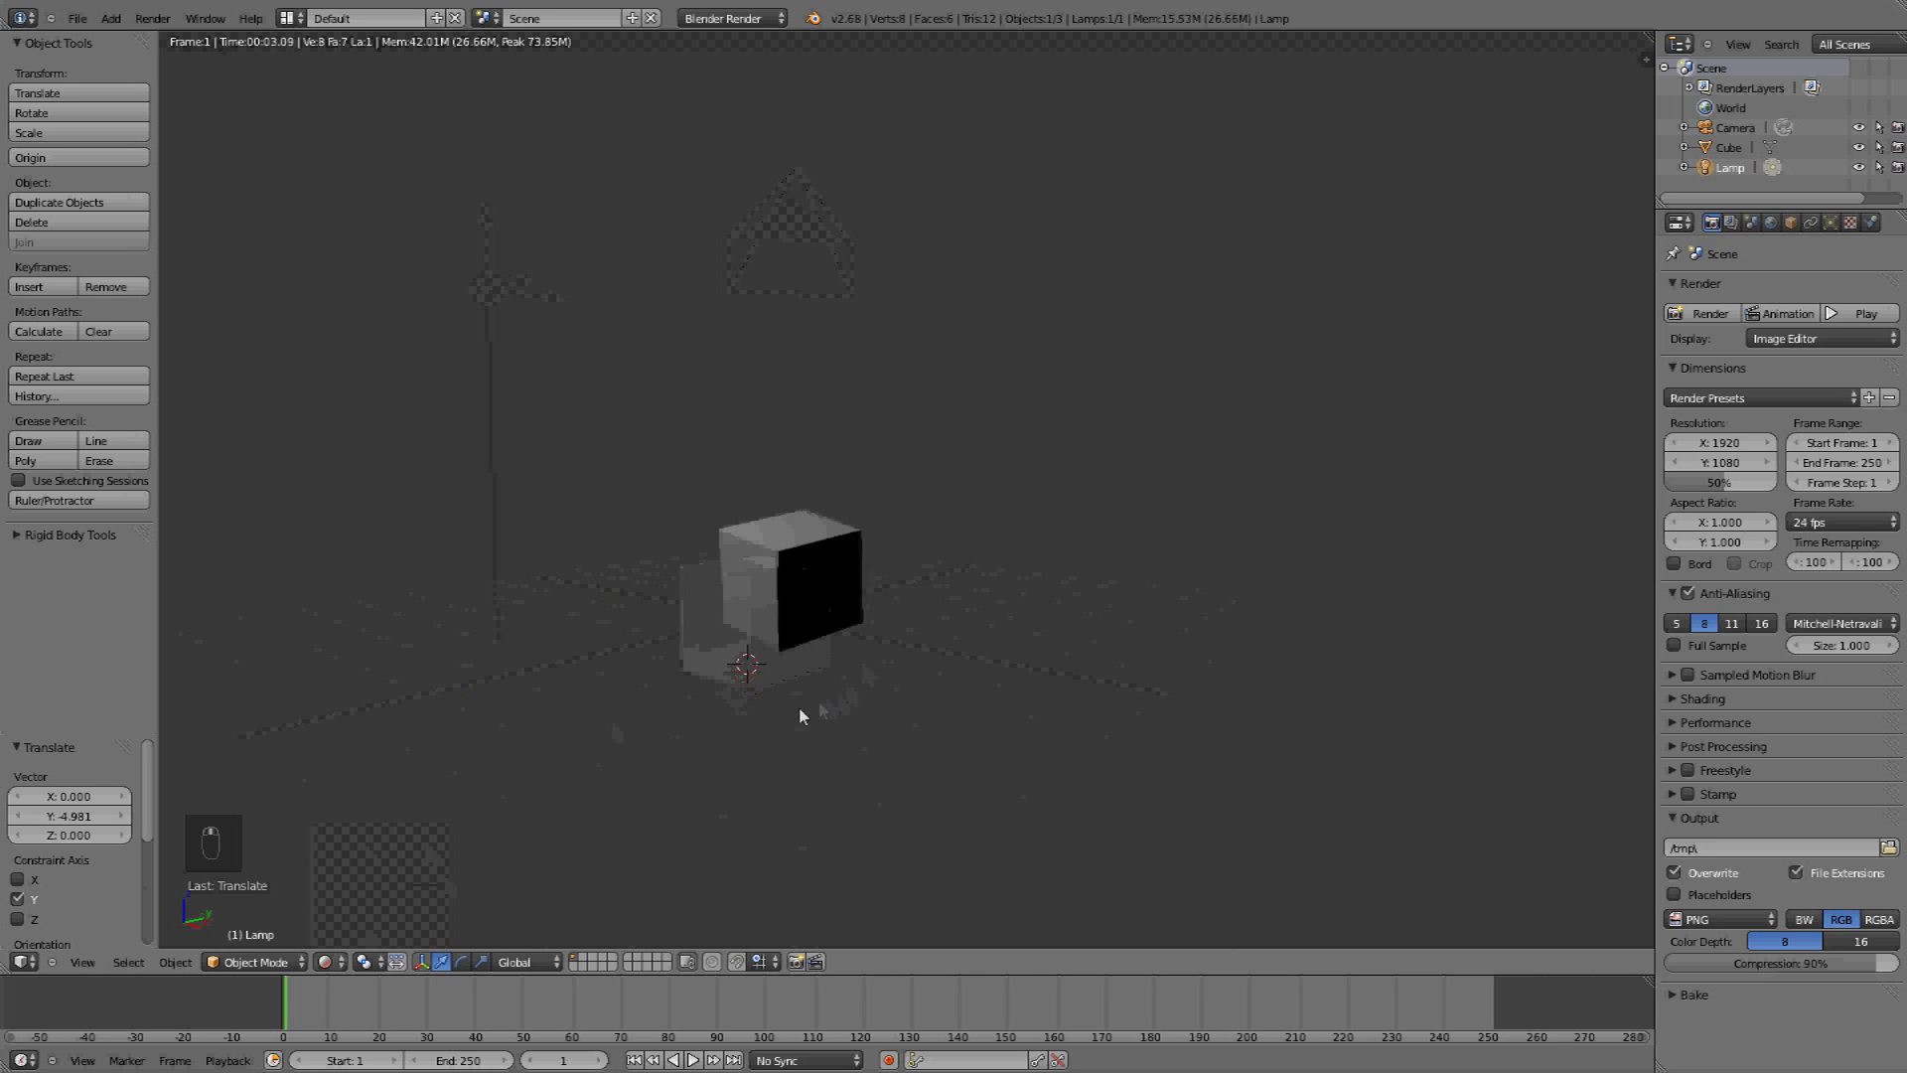
pyautogui.moveTo(802, 715); pyautogui.dragTo(588, 700, button='middle')
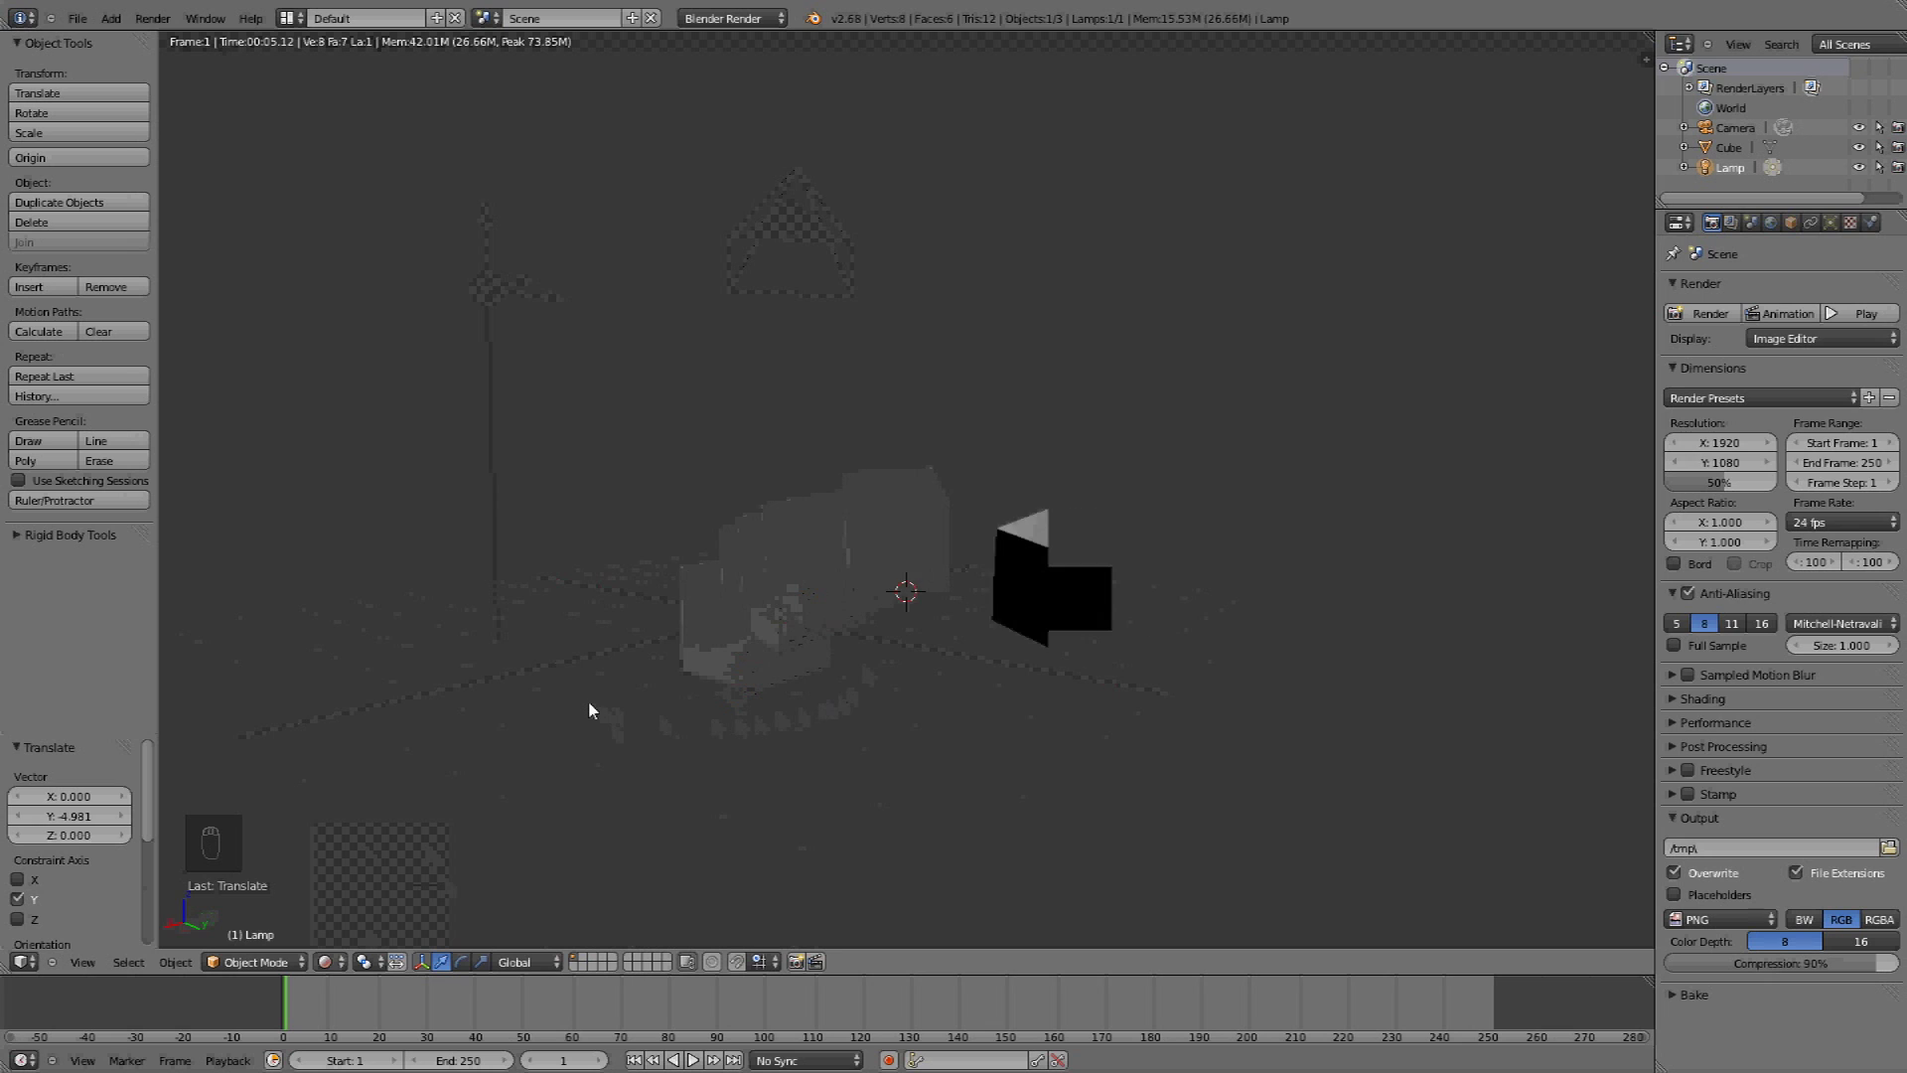
pyautogui.click(327, 962)
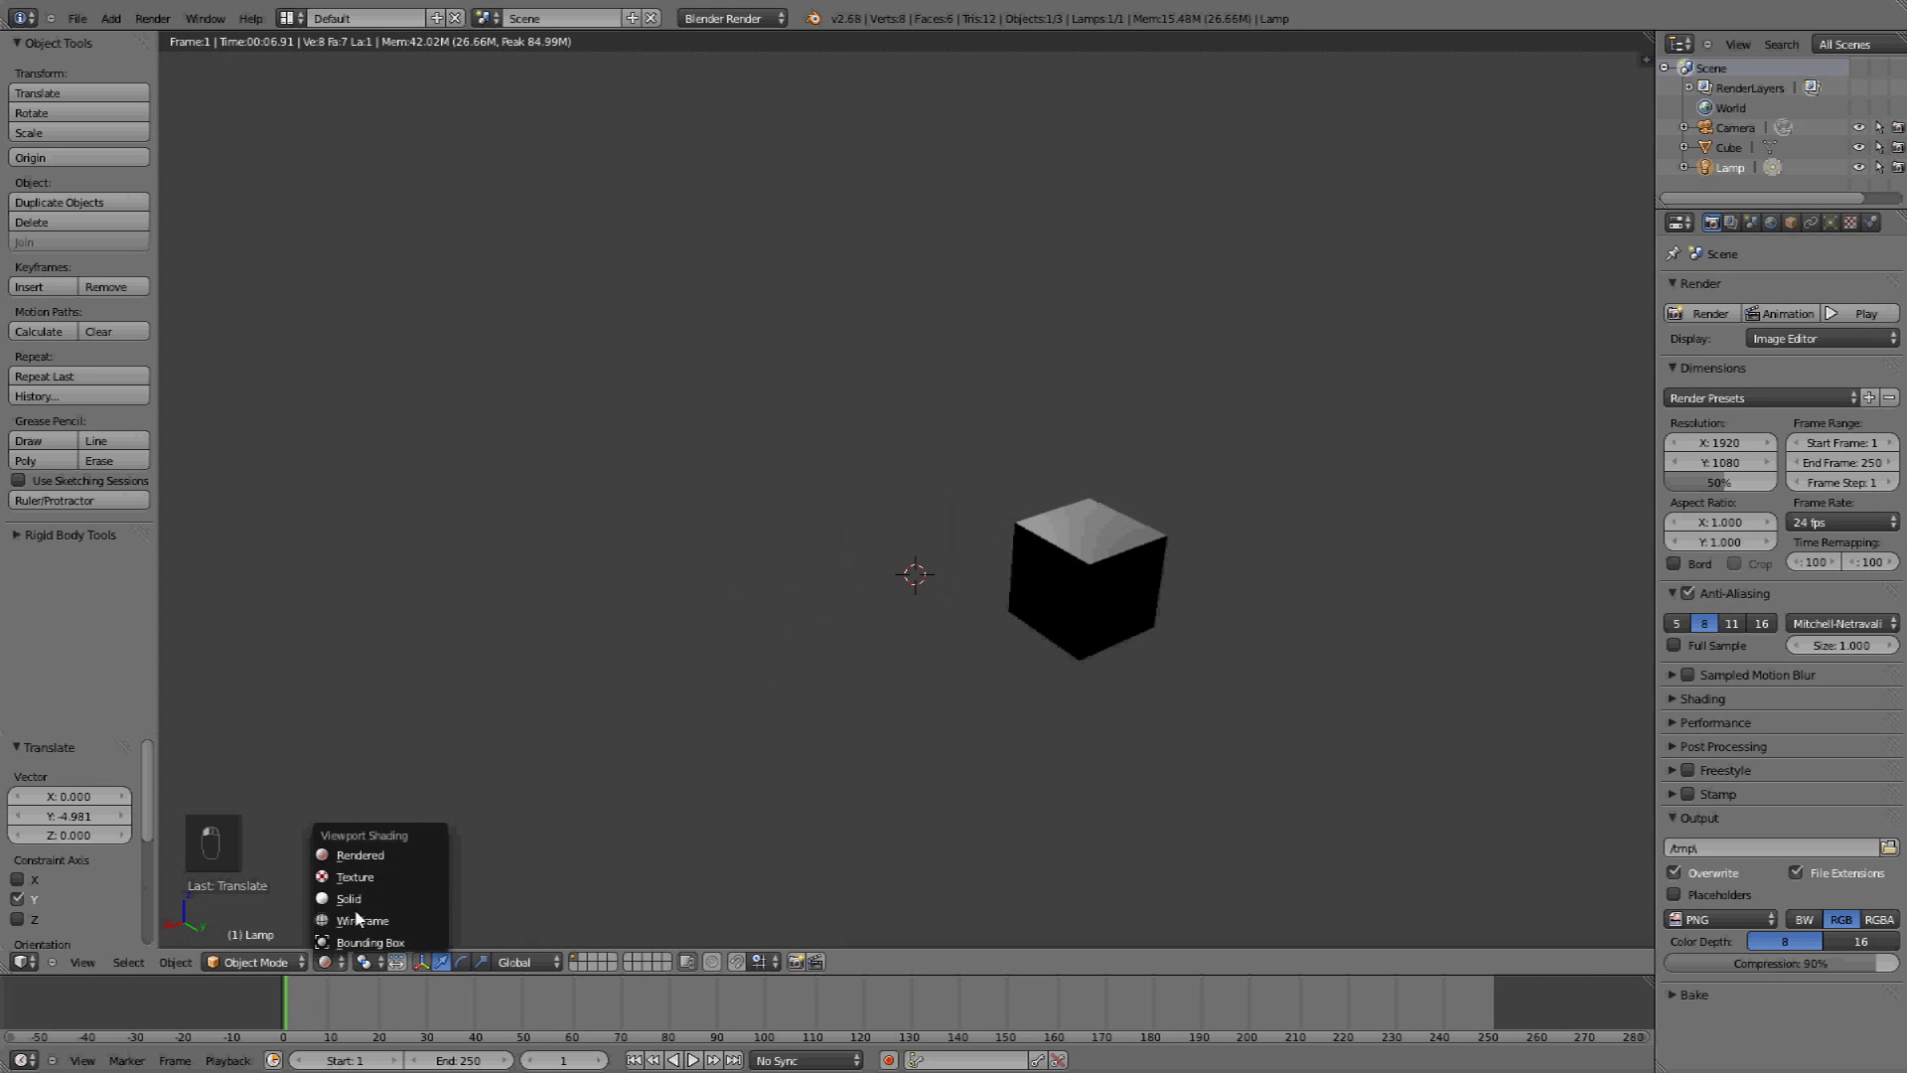
pyautogui.click(366, 900)
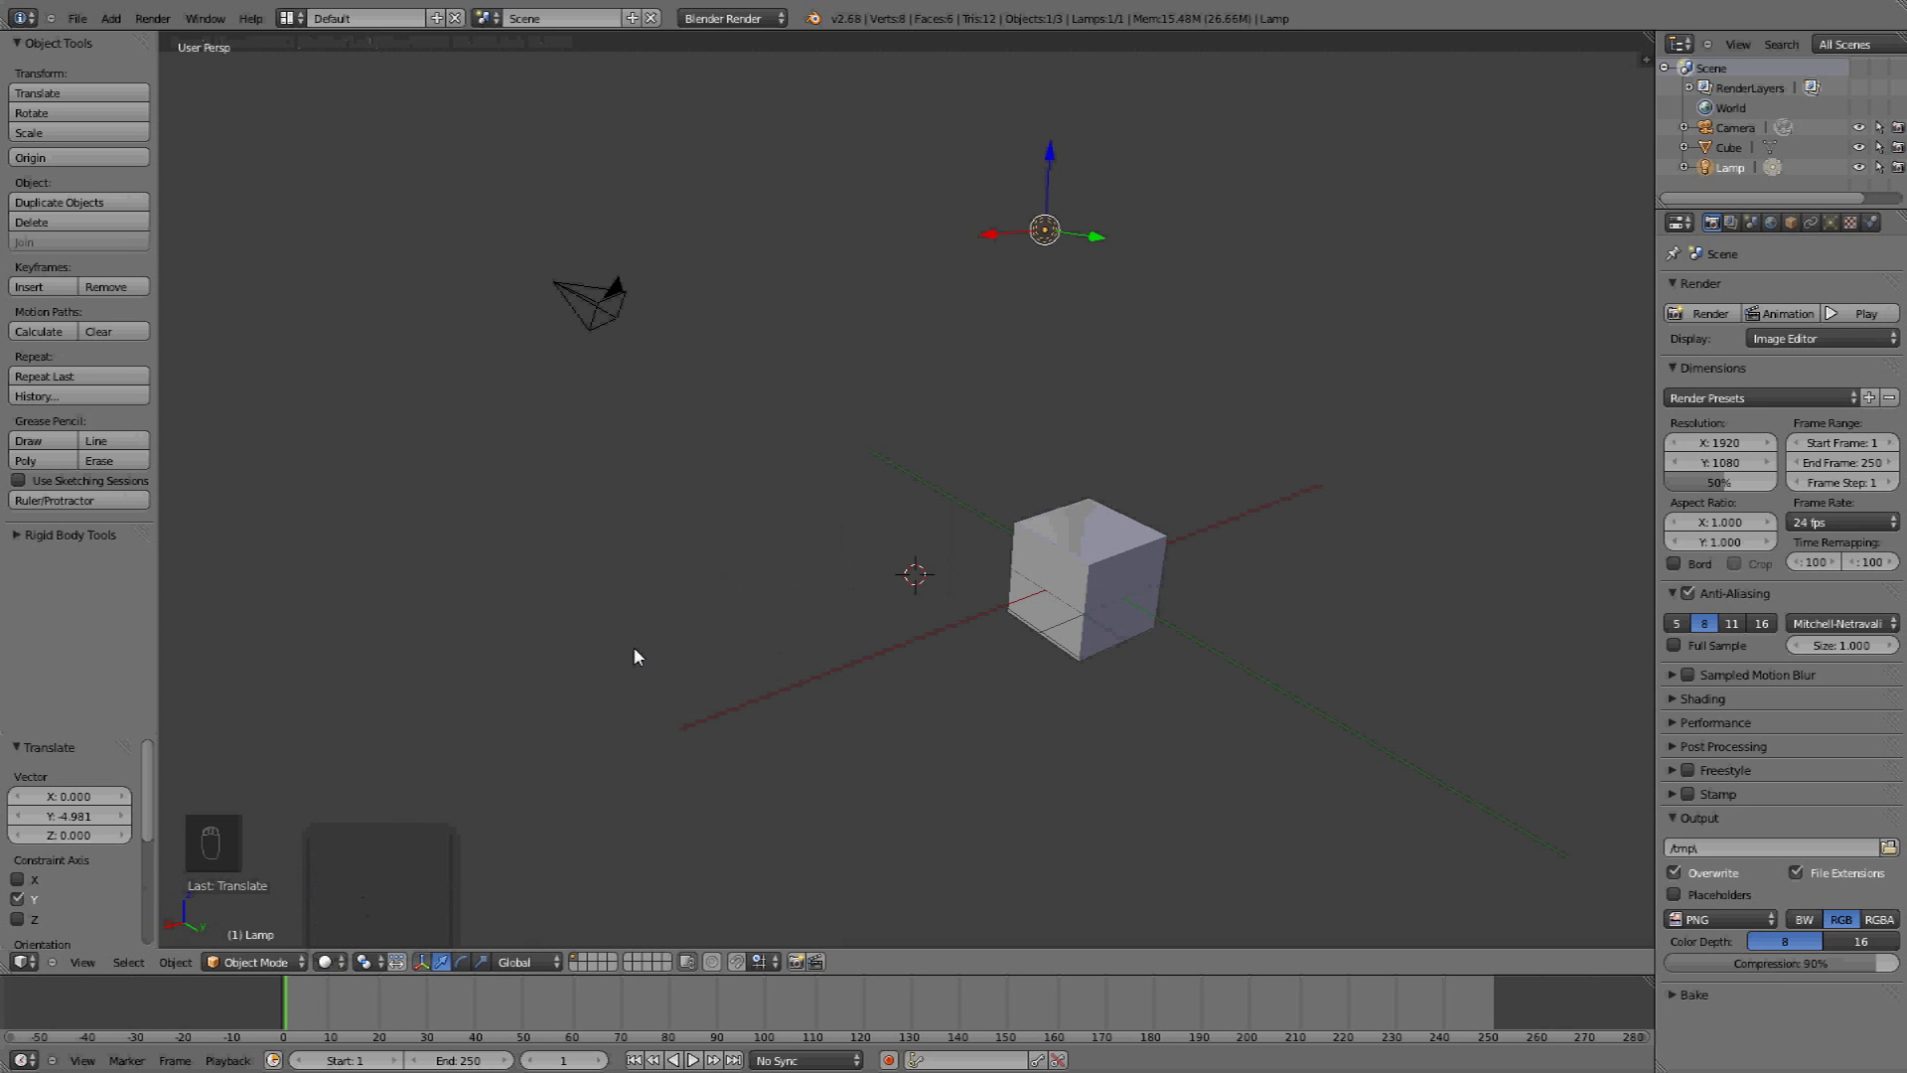
# Orbit the view, scrub the timeline playhead across the frames, and select the cube
pyautogui.moveTo(836, 630); pyautogui.dragTo(862, 676, button='middle')
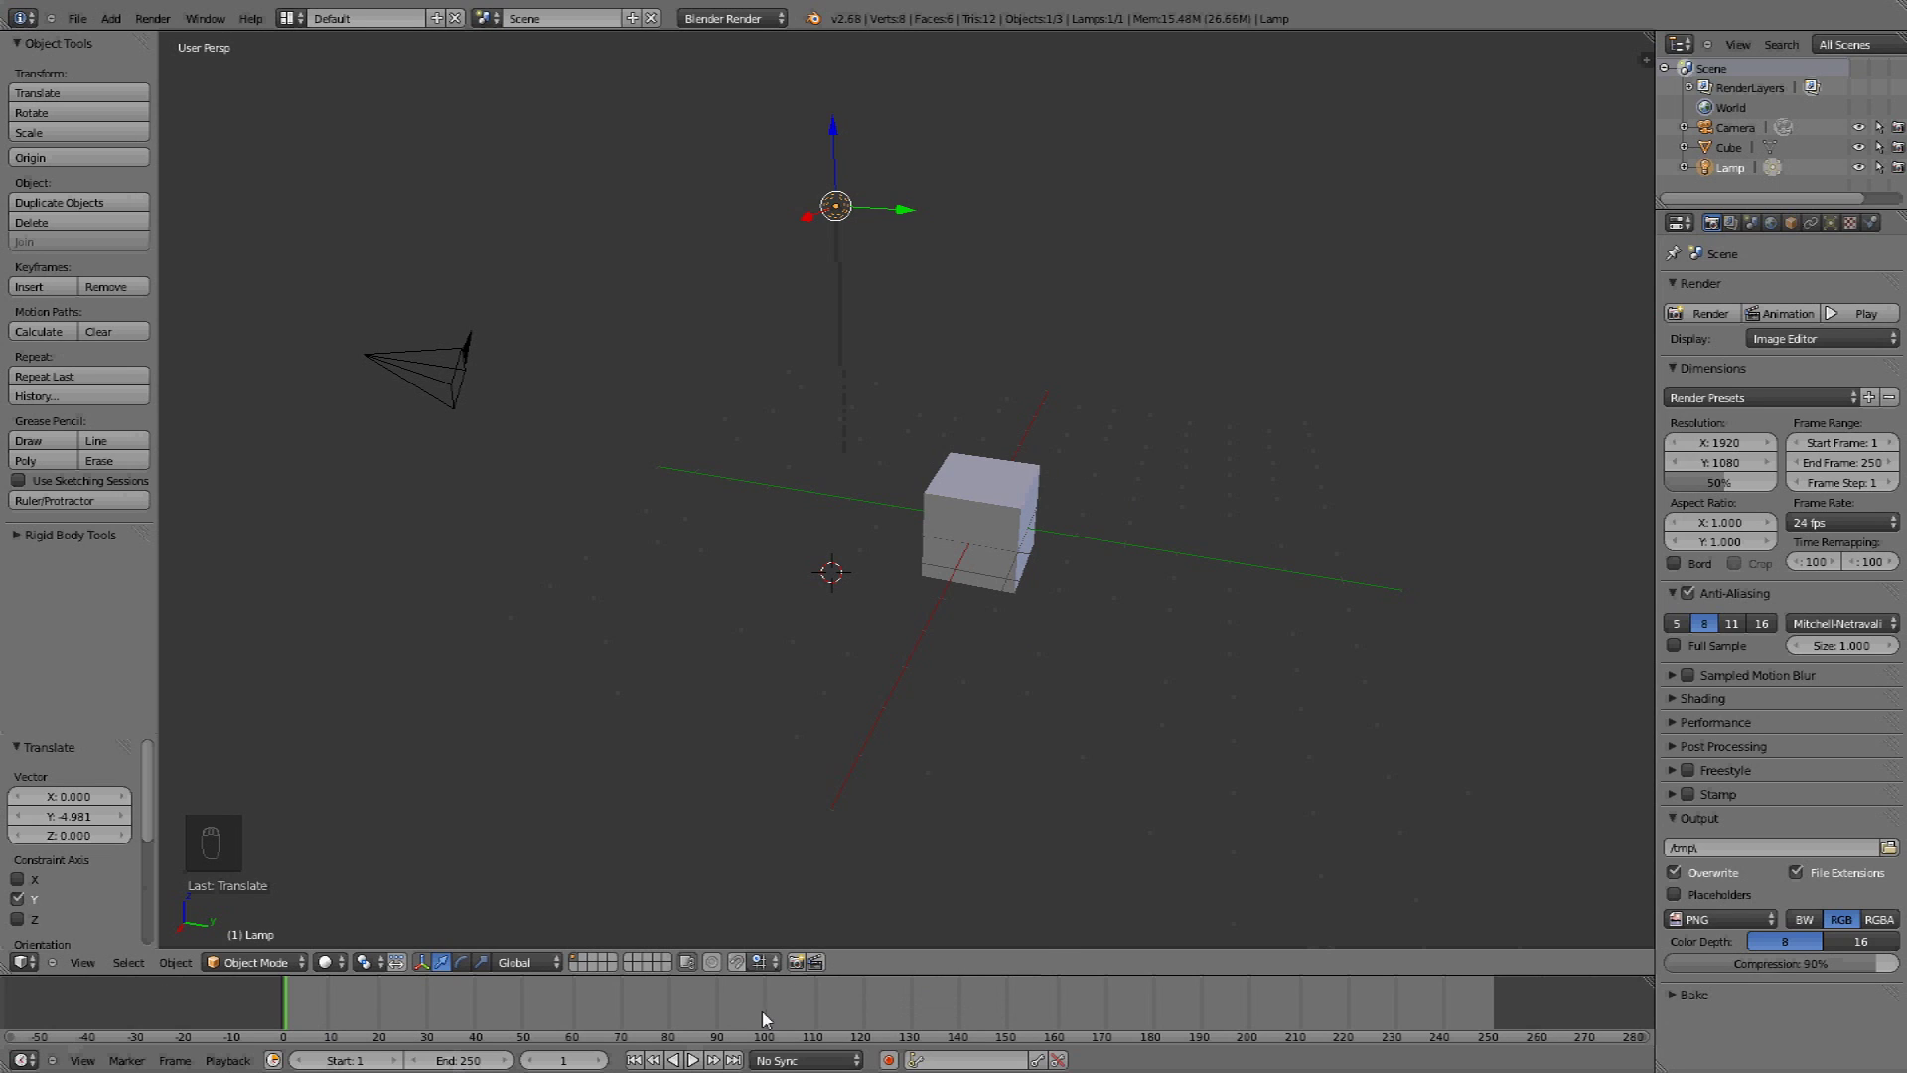
pyautogui.moveTo(1521, 985); pyautogui.dragTo(286, 1011)
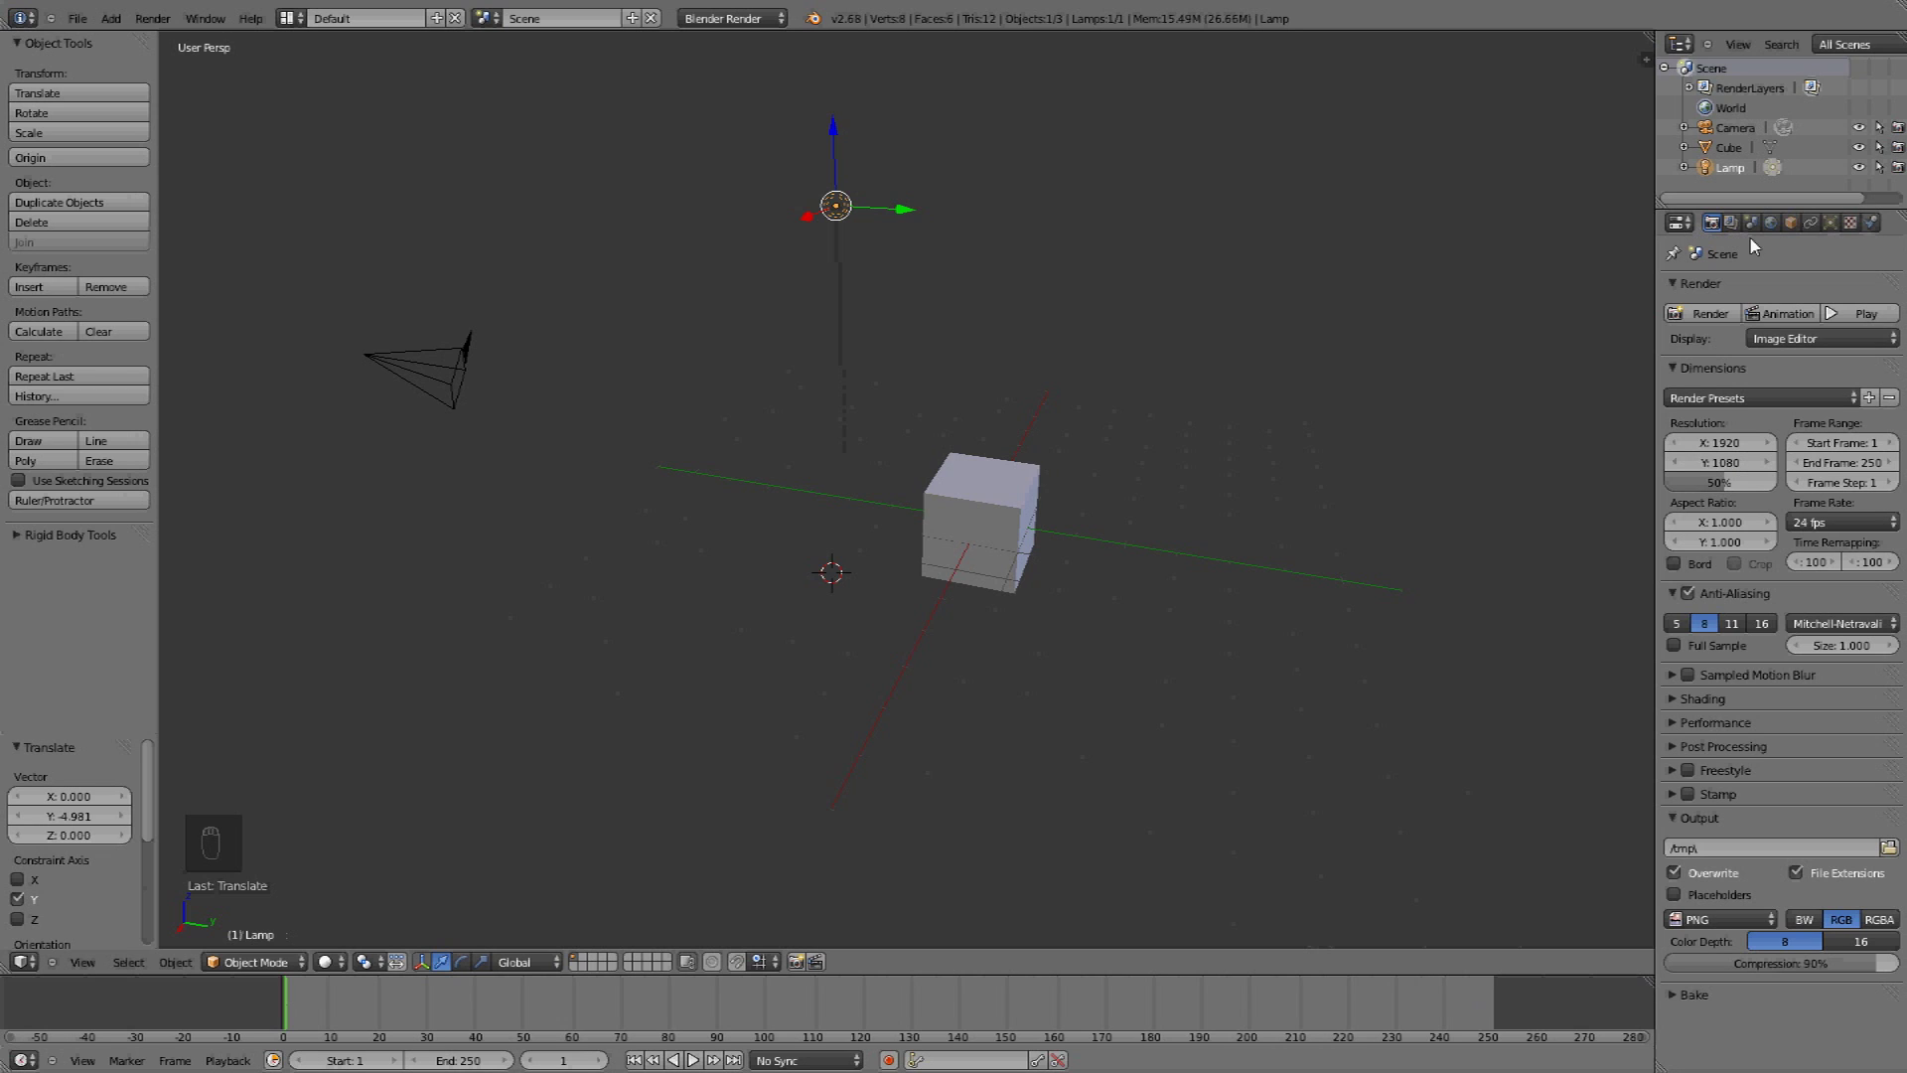
pyautogui.rightClick(1009, 541)
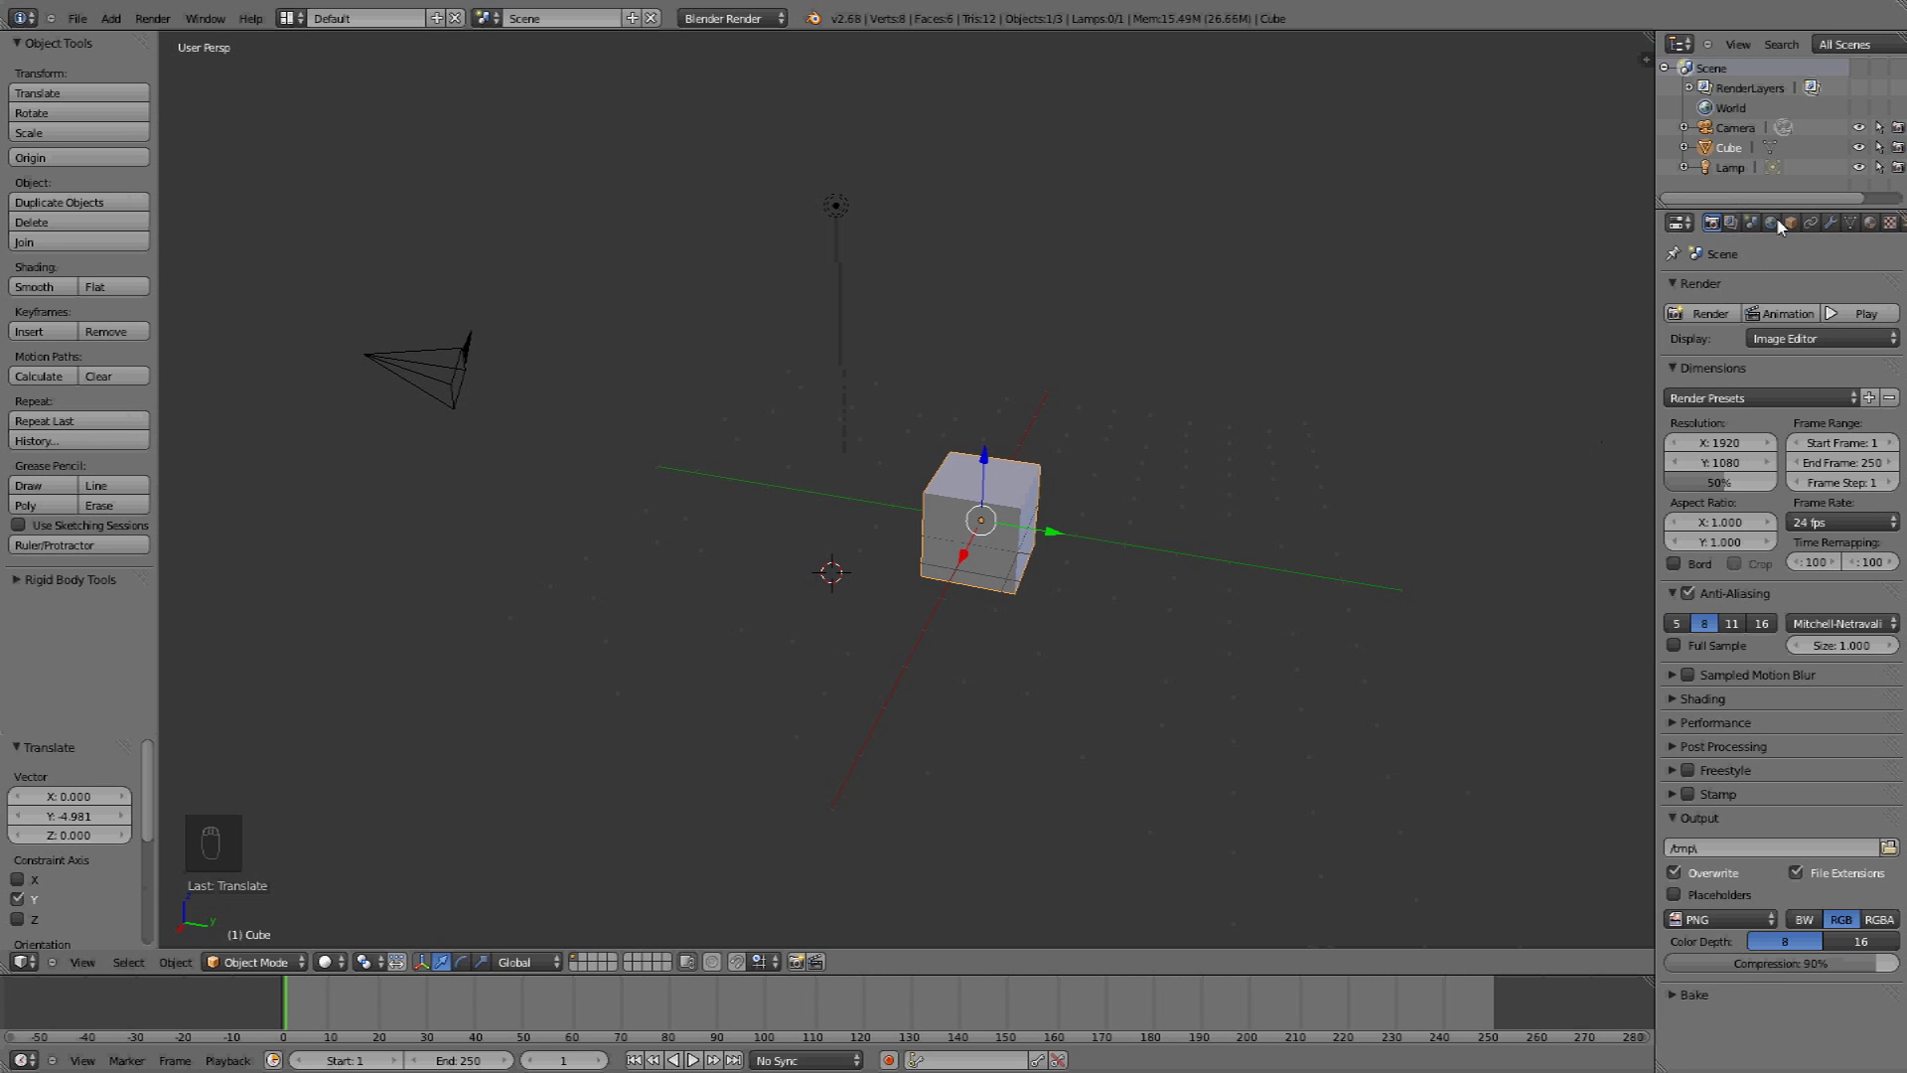
pyautogui.scroll(-2, 1748, 224)
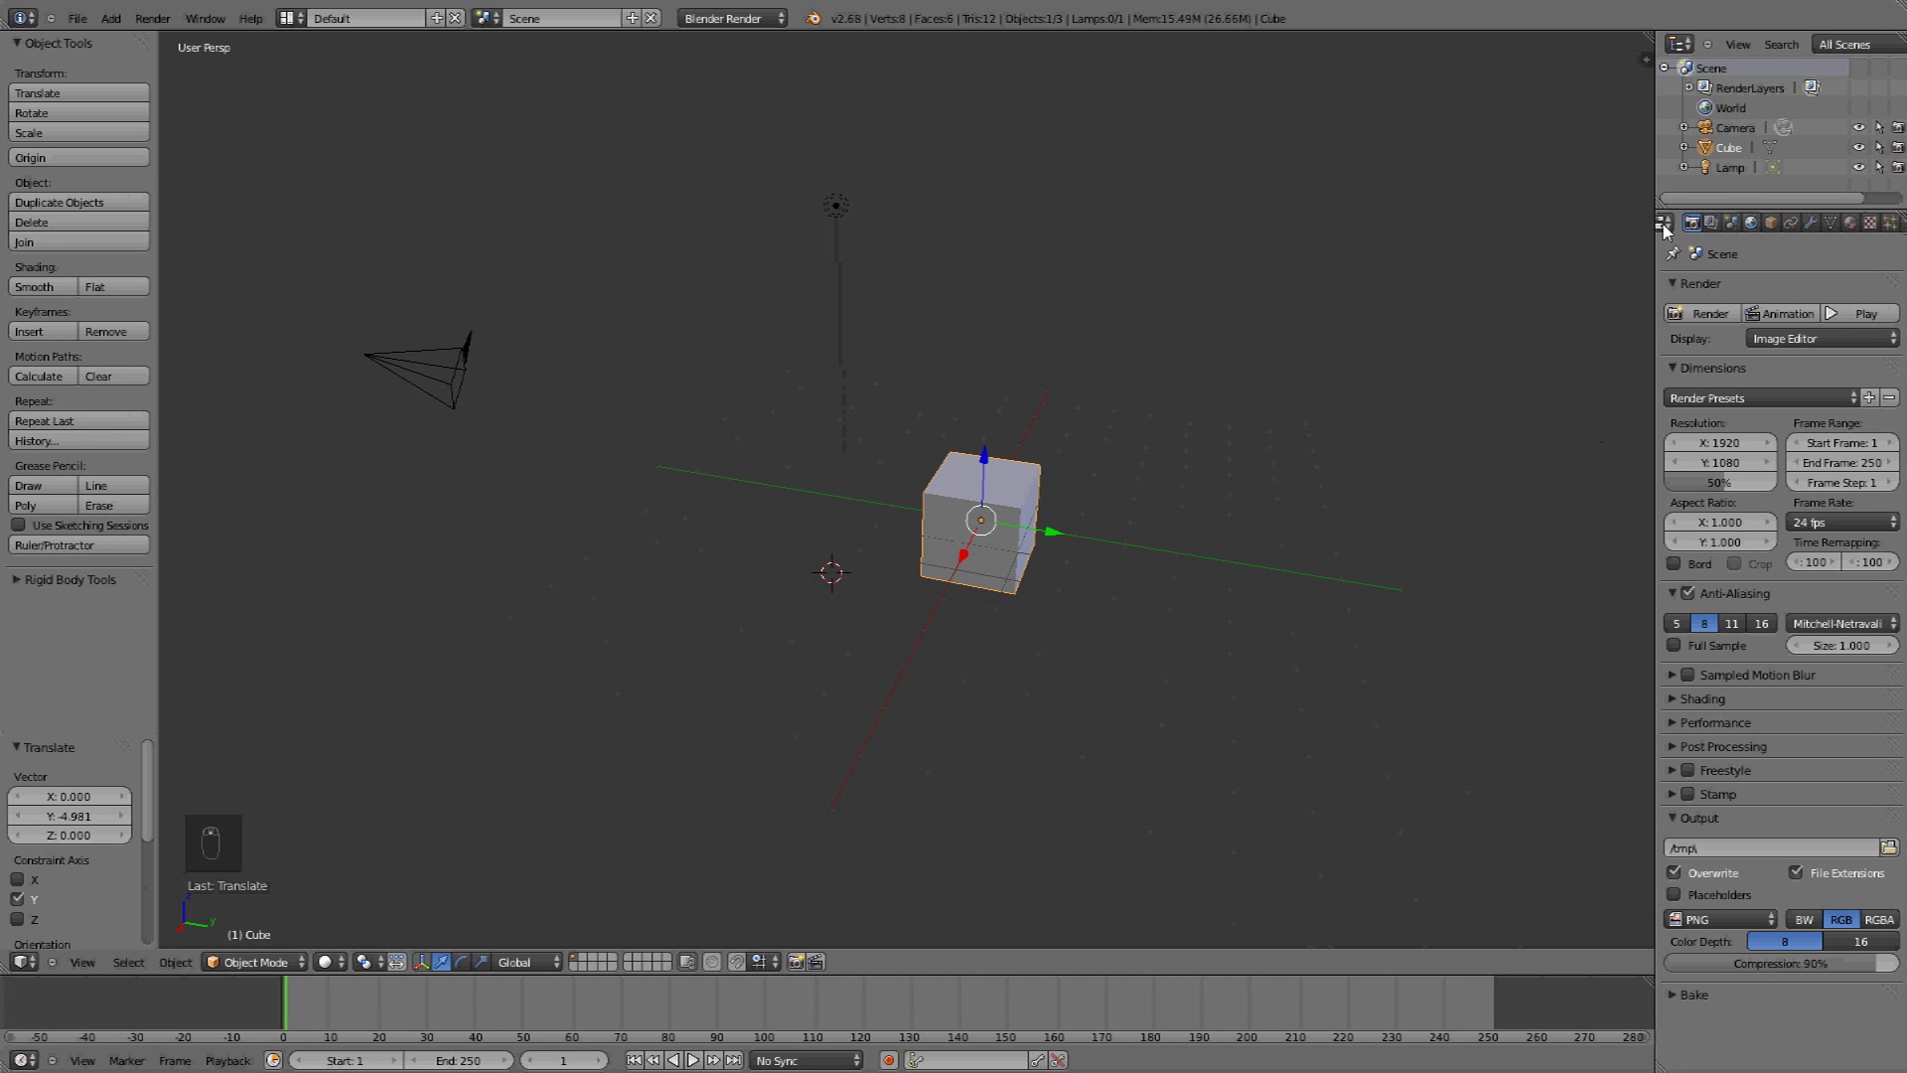
# Widen the properties area and open the Render Layers, Scene and Object tabs
pyautogui.moveTo(1657, 254); pyautogui.dragTo(1550, 261)
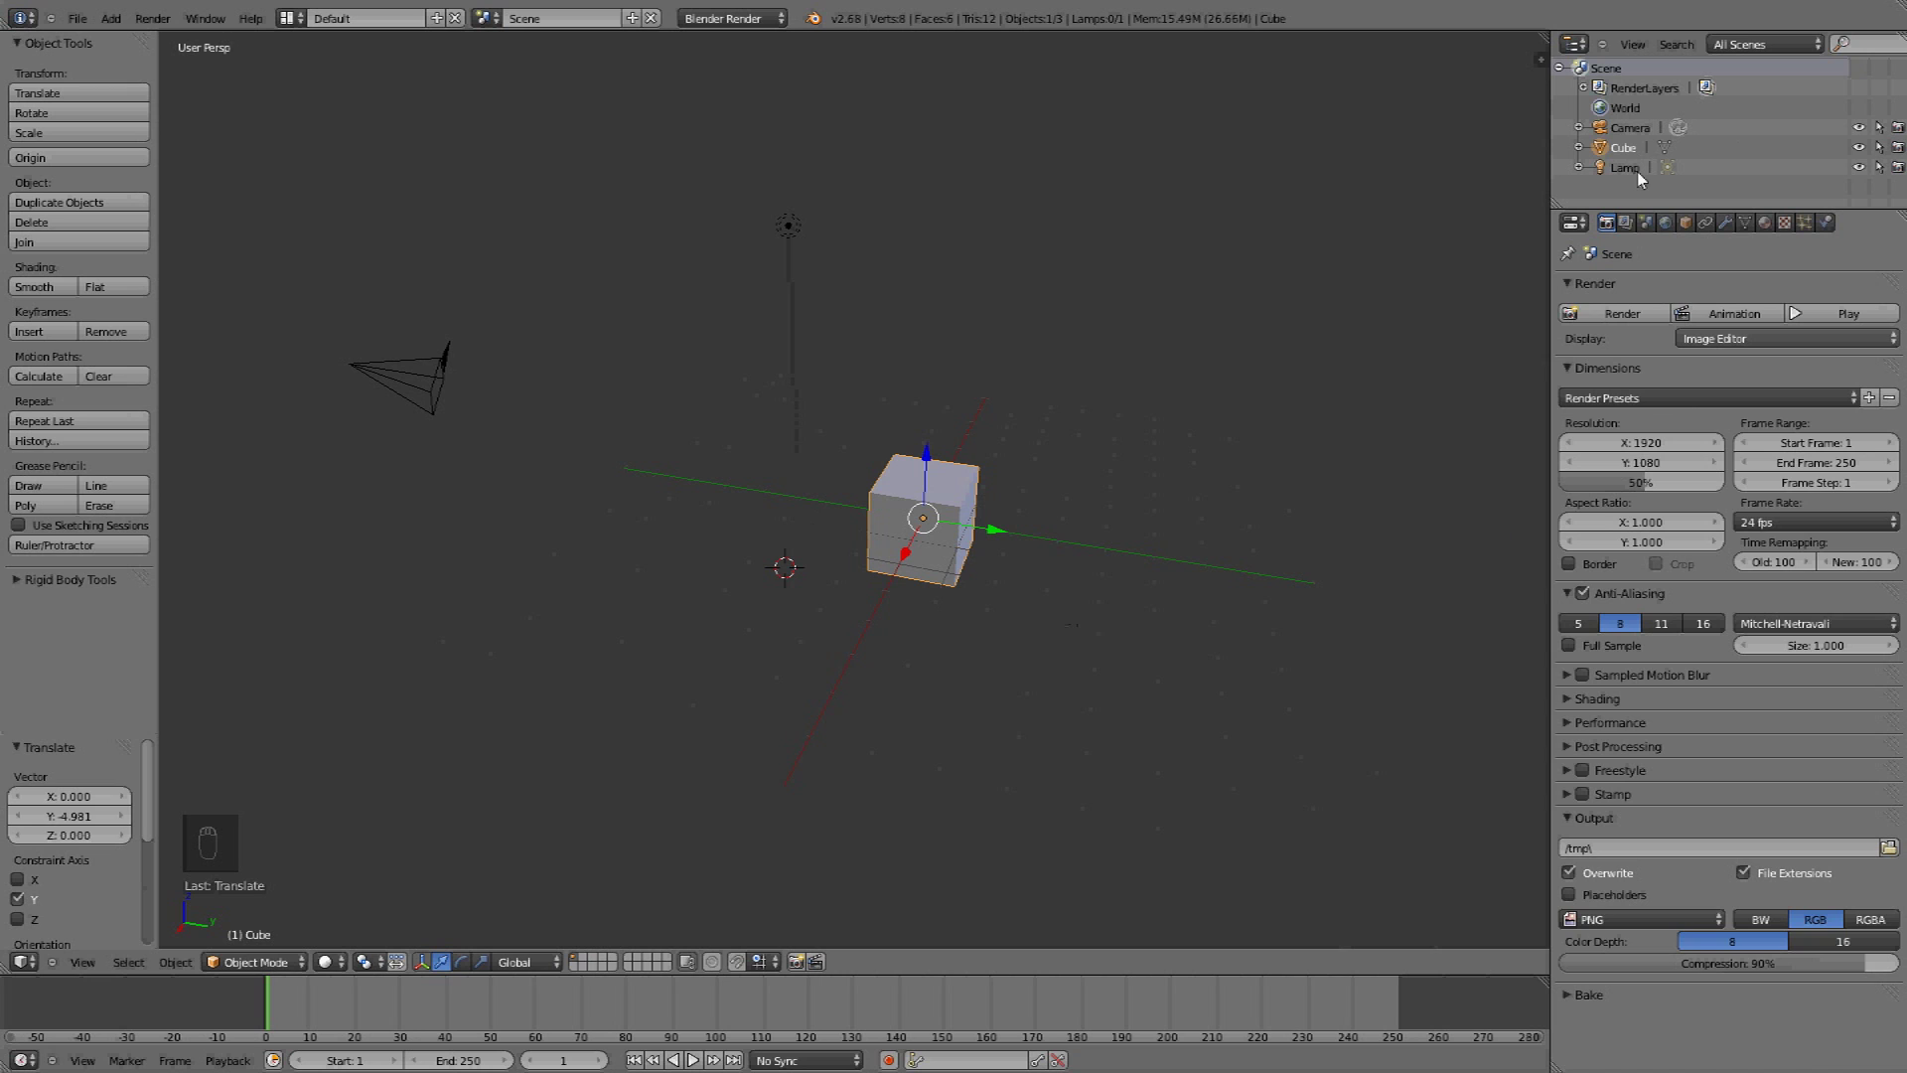
pyautogui.click(1626, 222)
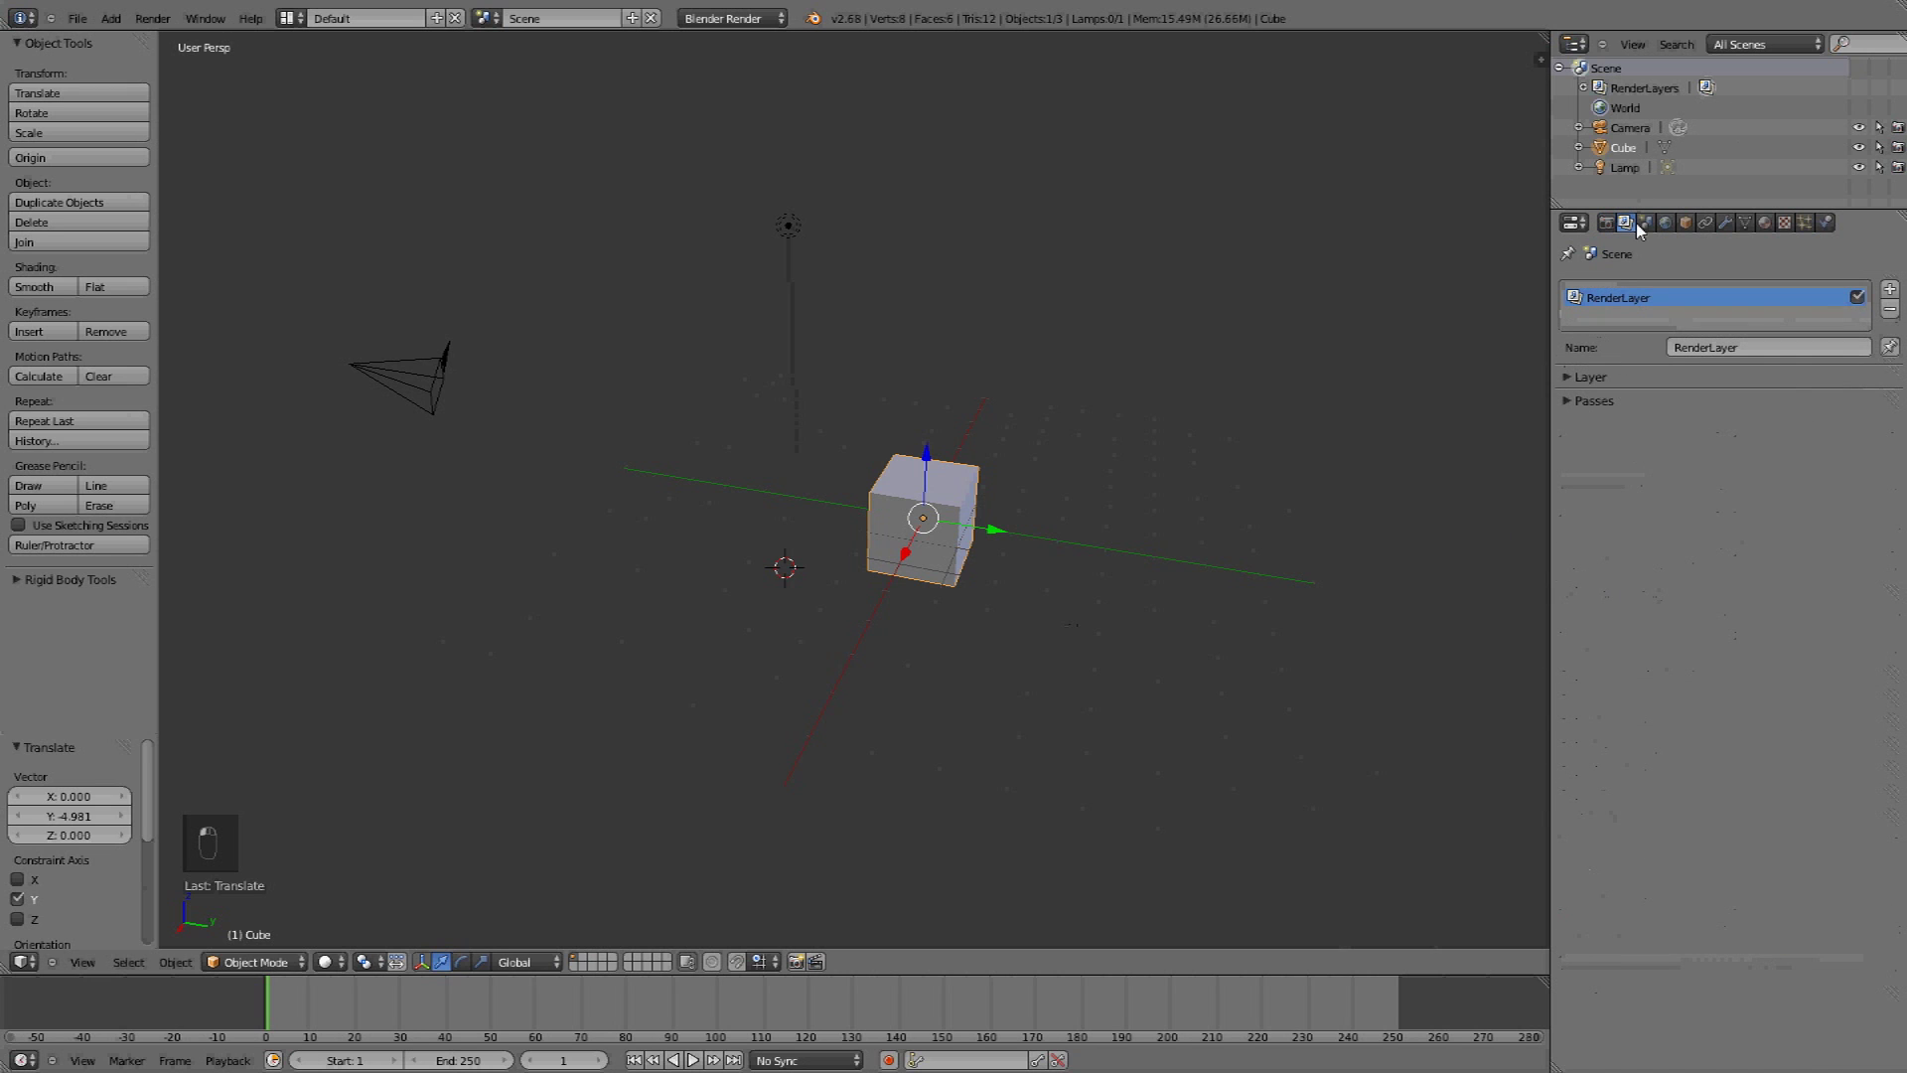
pyautogui.click(1646, 222)
pyautogui.click(1686, 223)
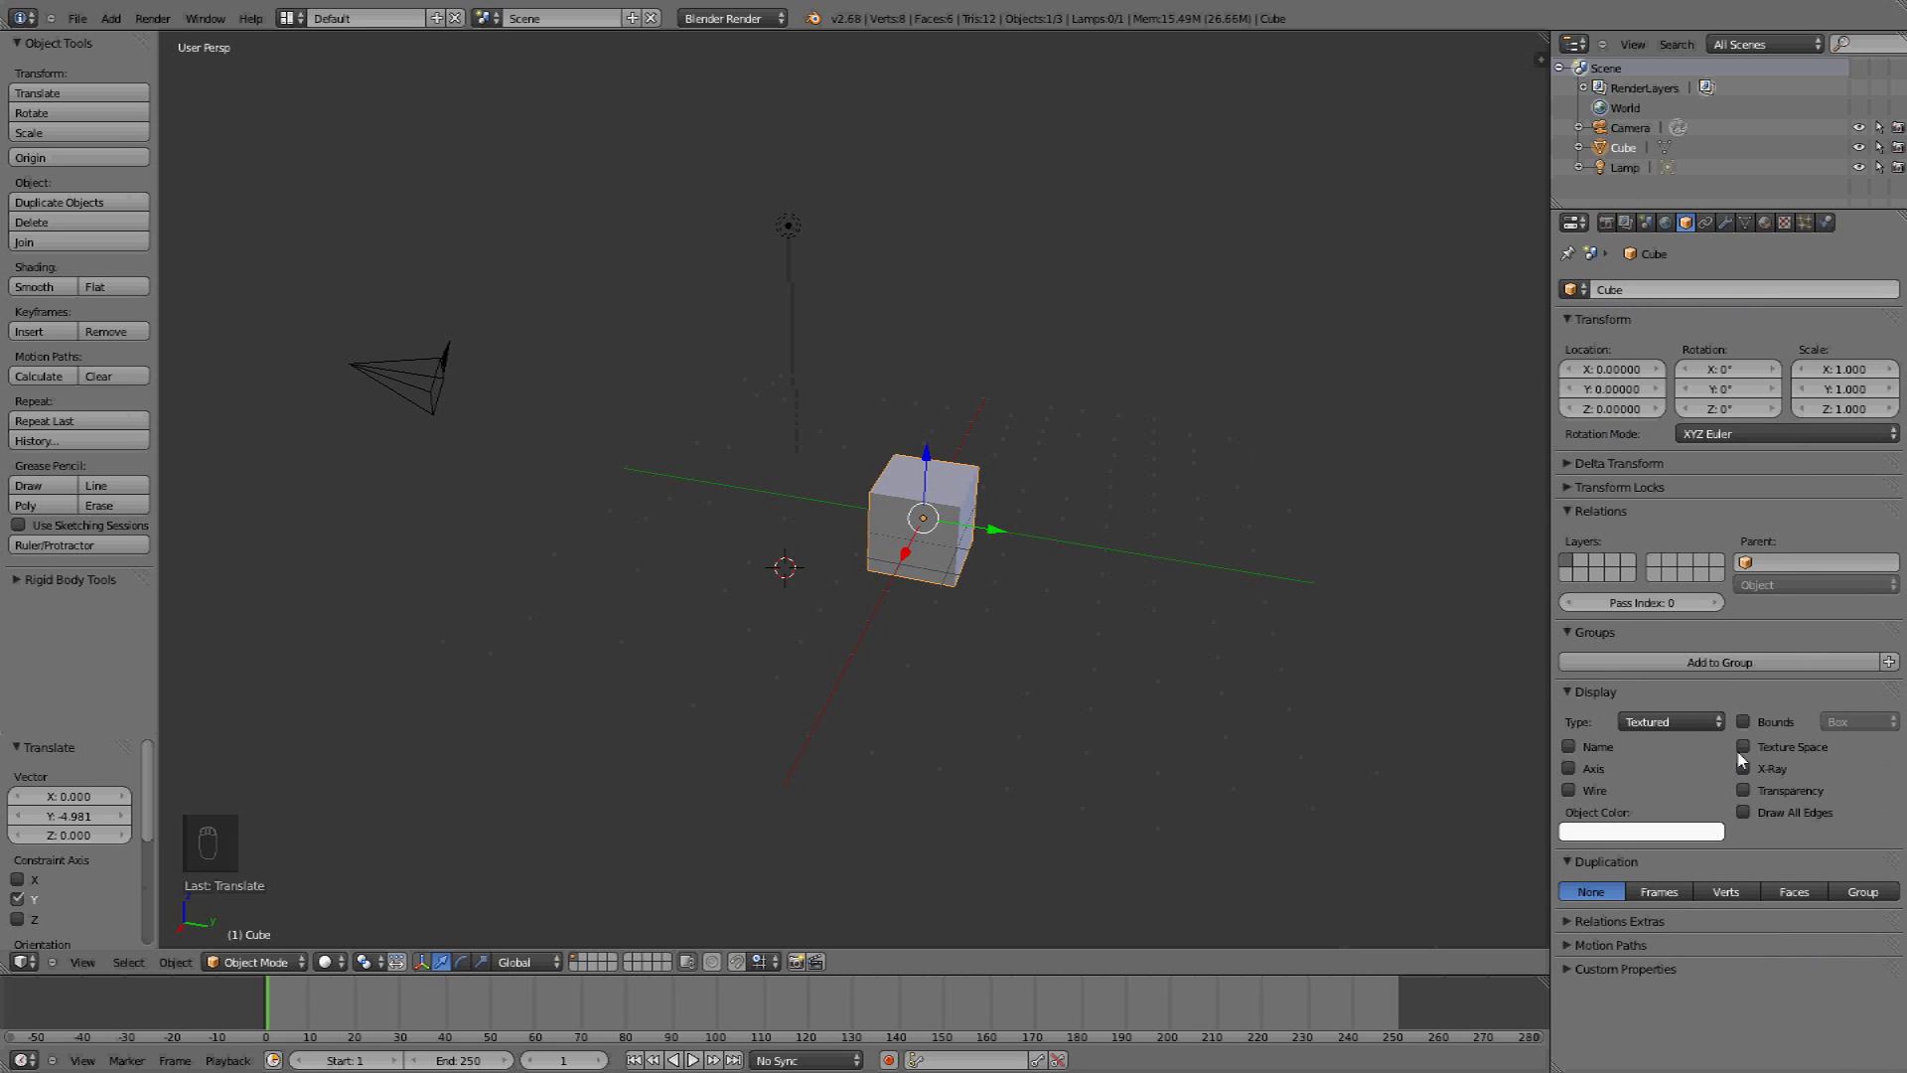
# Check the Modifiers and Physics tabs, return to Render settings, and select the camera
pyautogui.click(1725, 224)
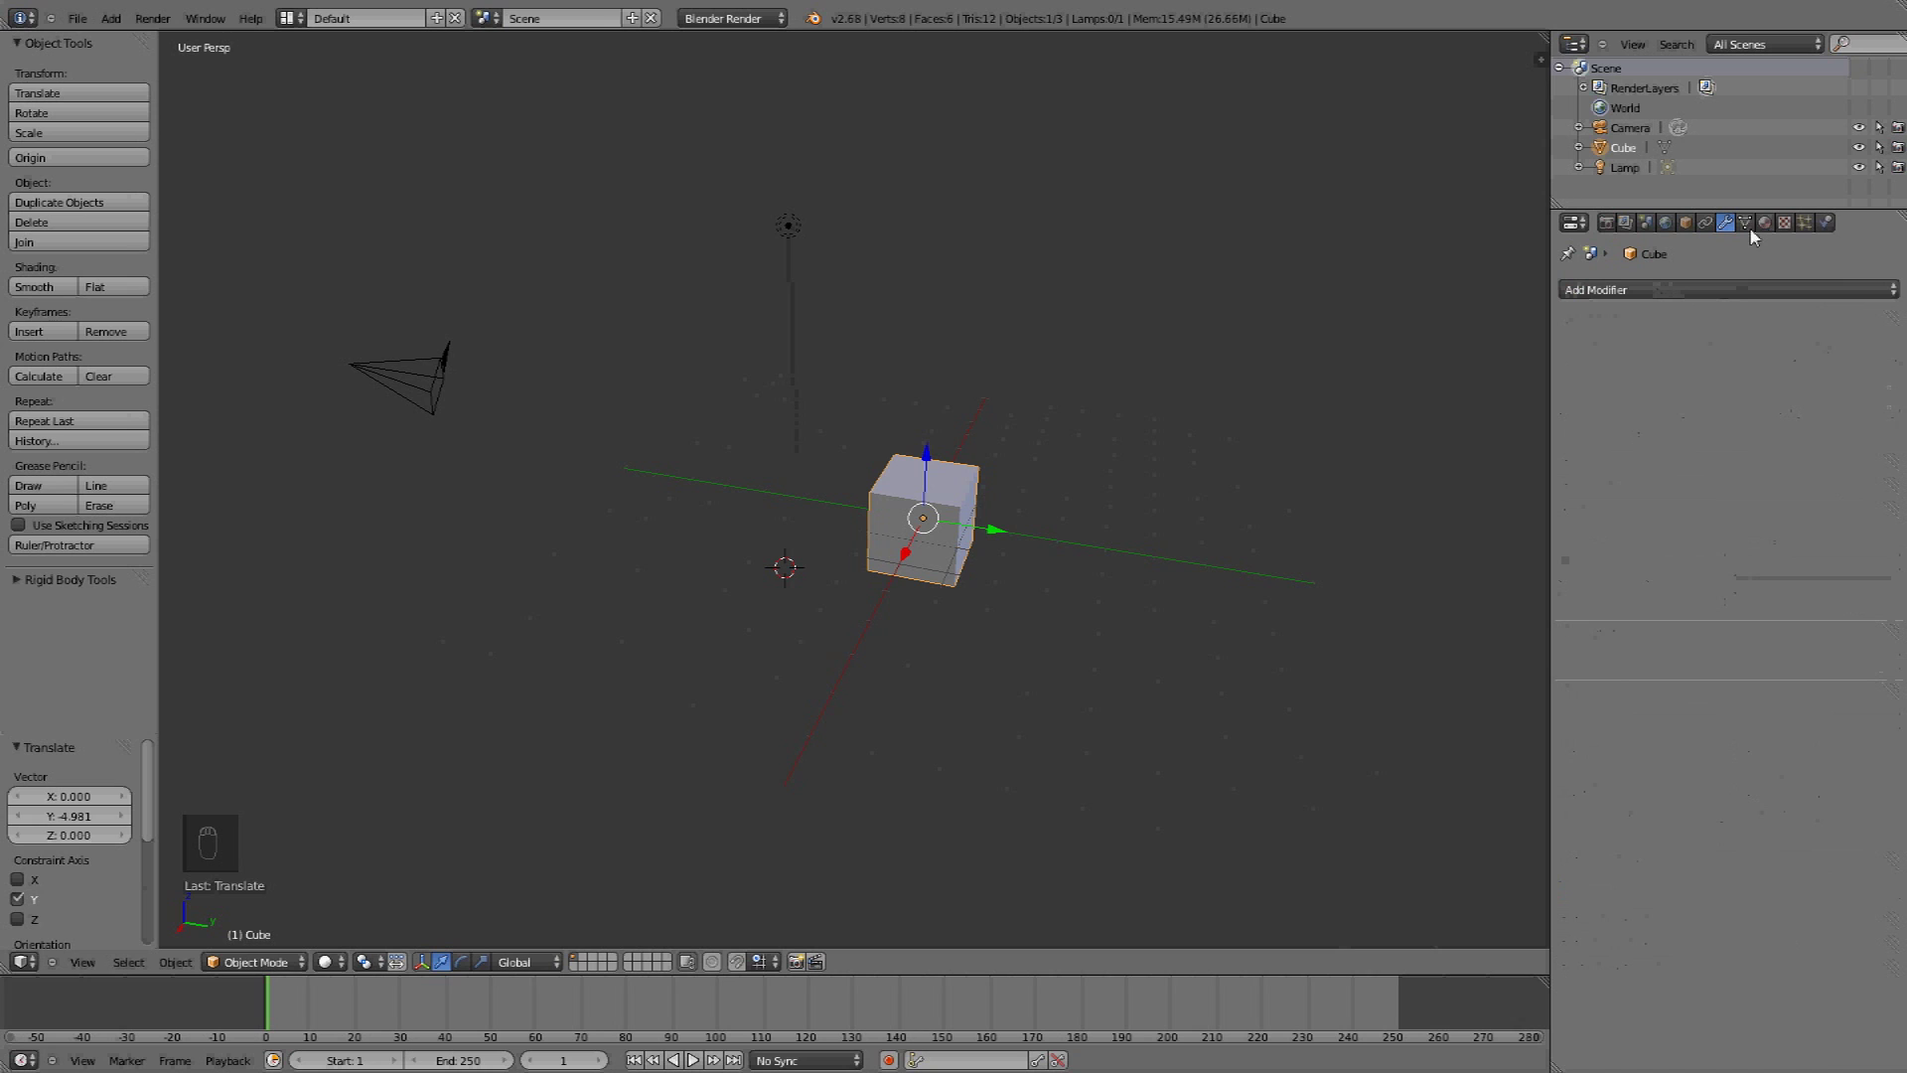
pyautogui.click(1823, 227)
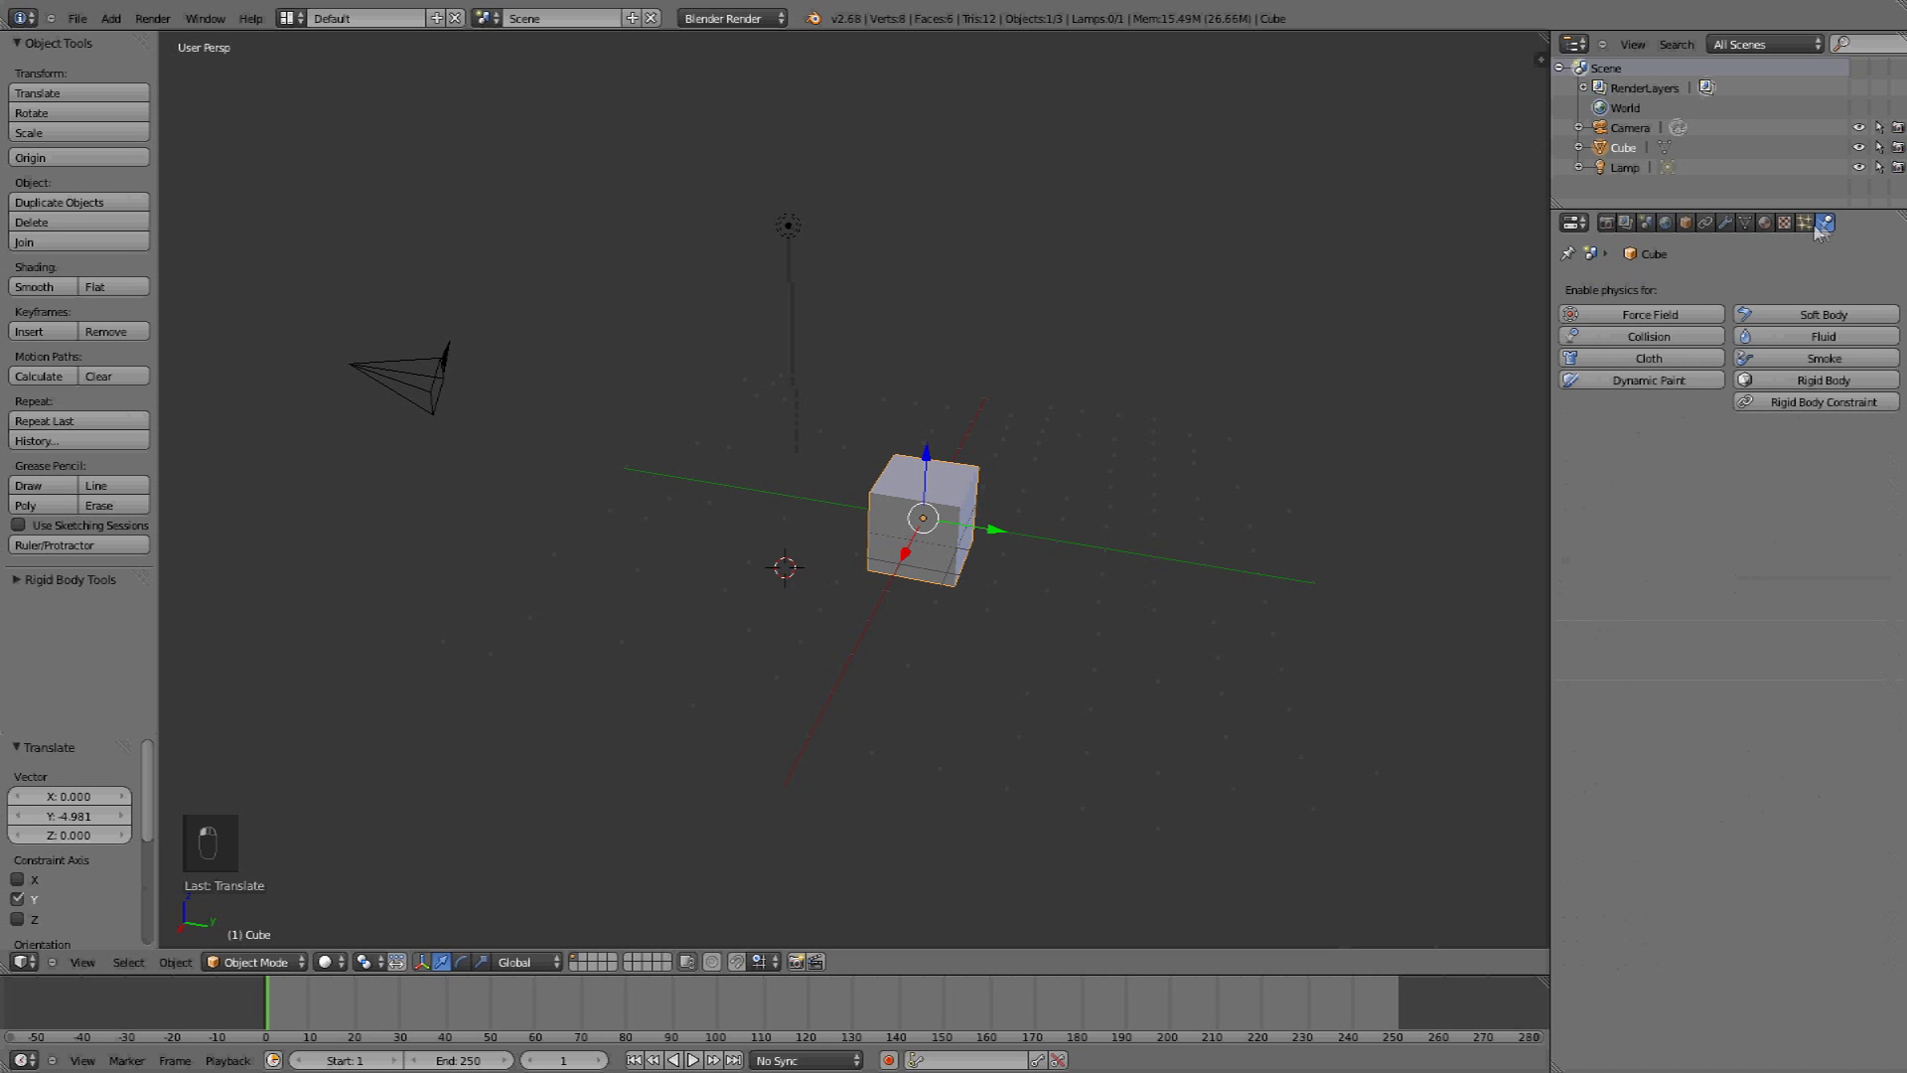
pyautogui.click(1606, 223)
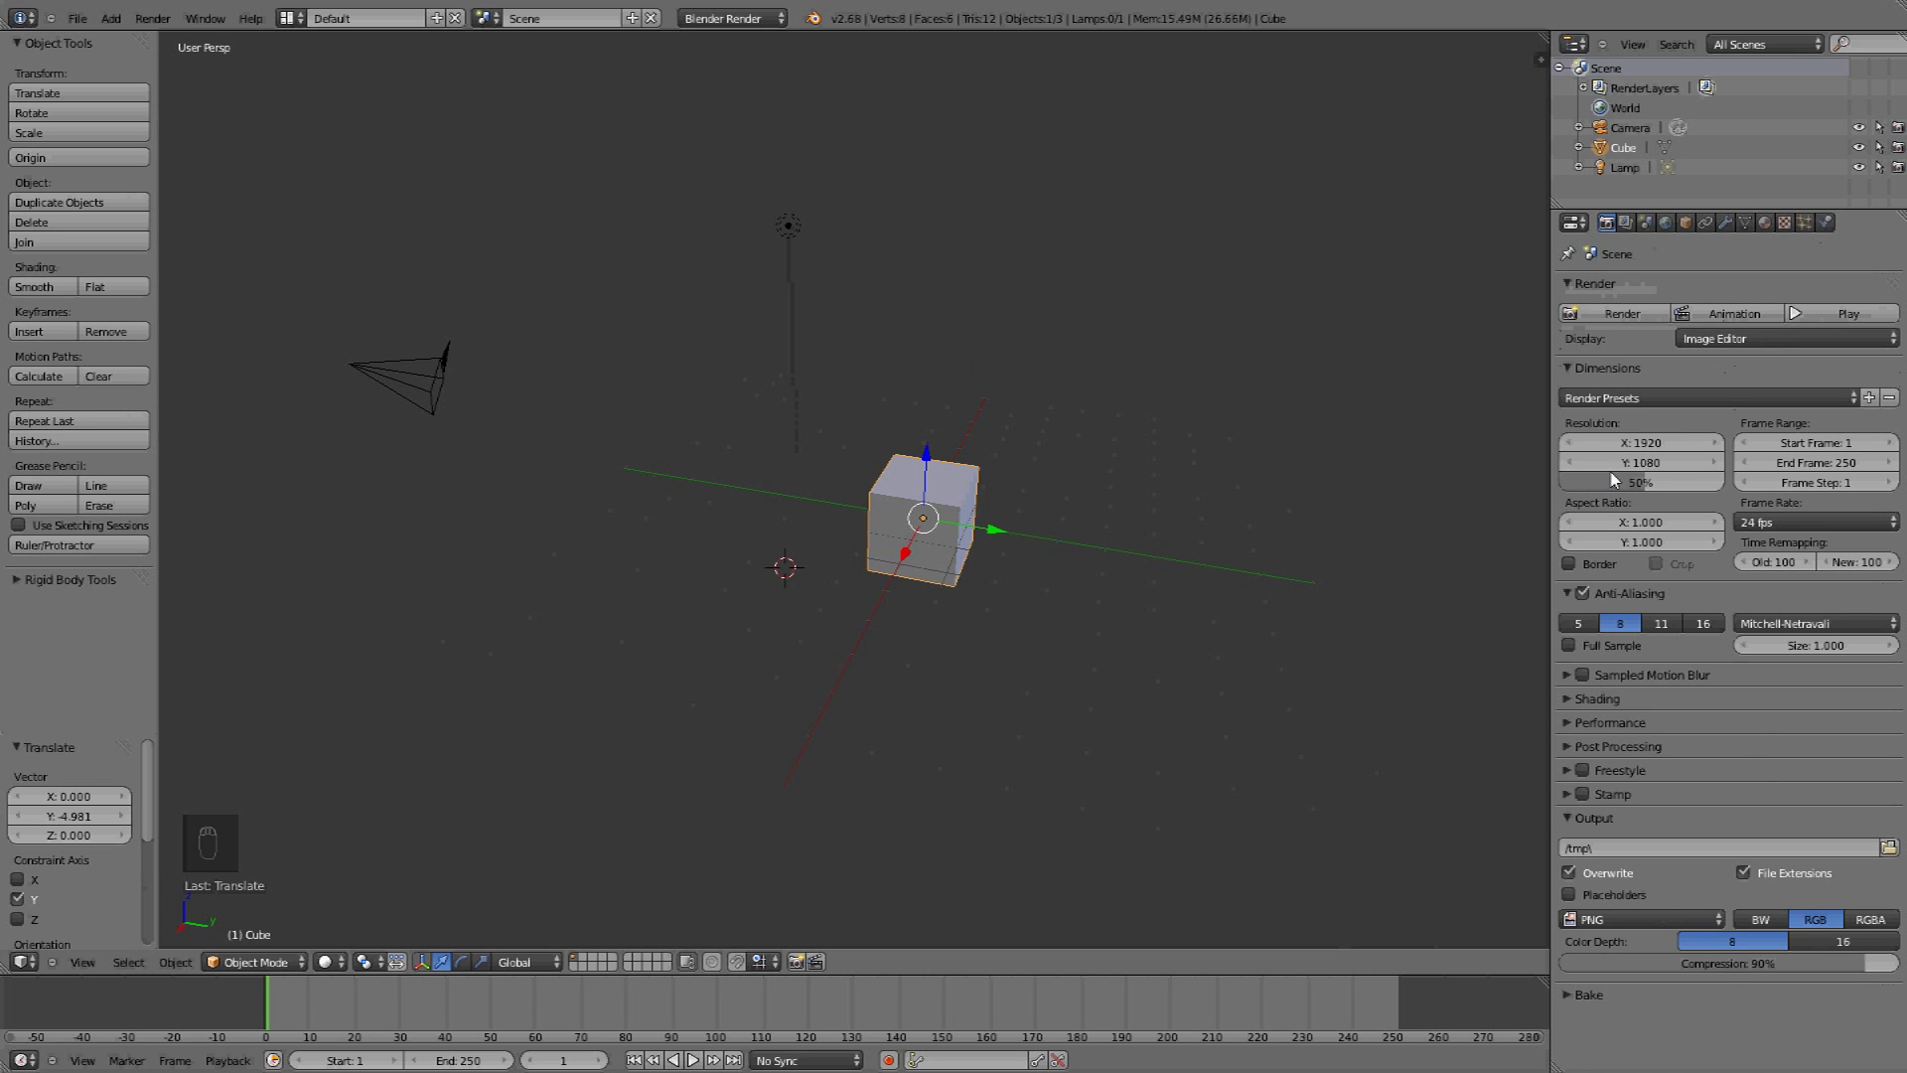
pyautogui.rightClick(429, 378)
pyautogui.rightClick(789, 231)
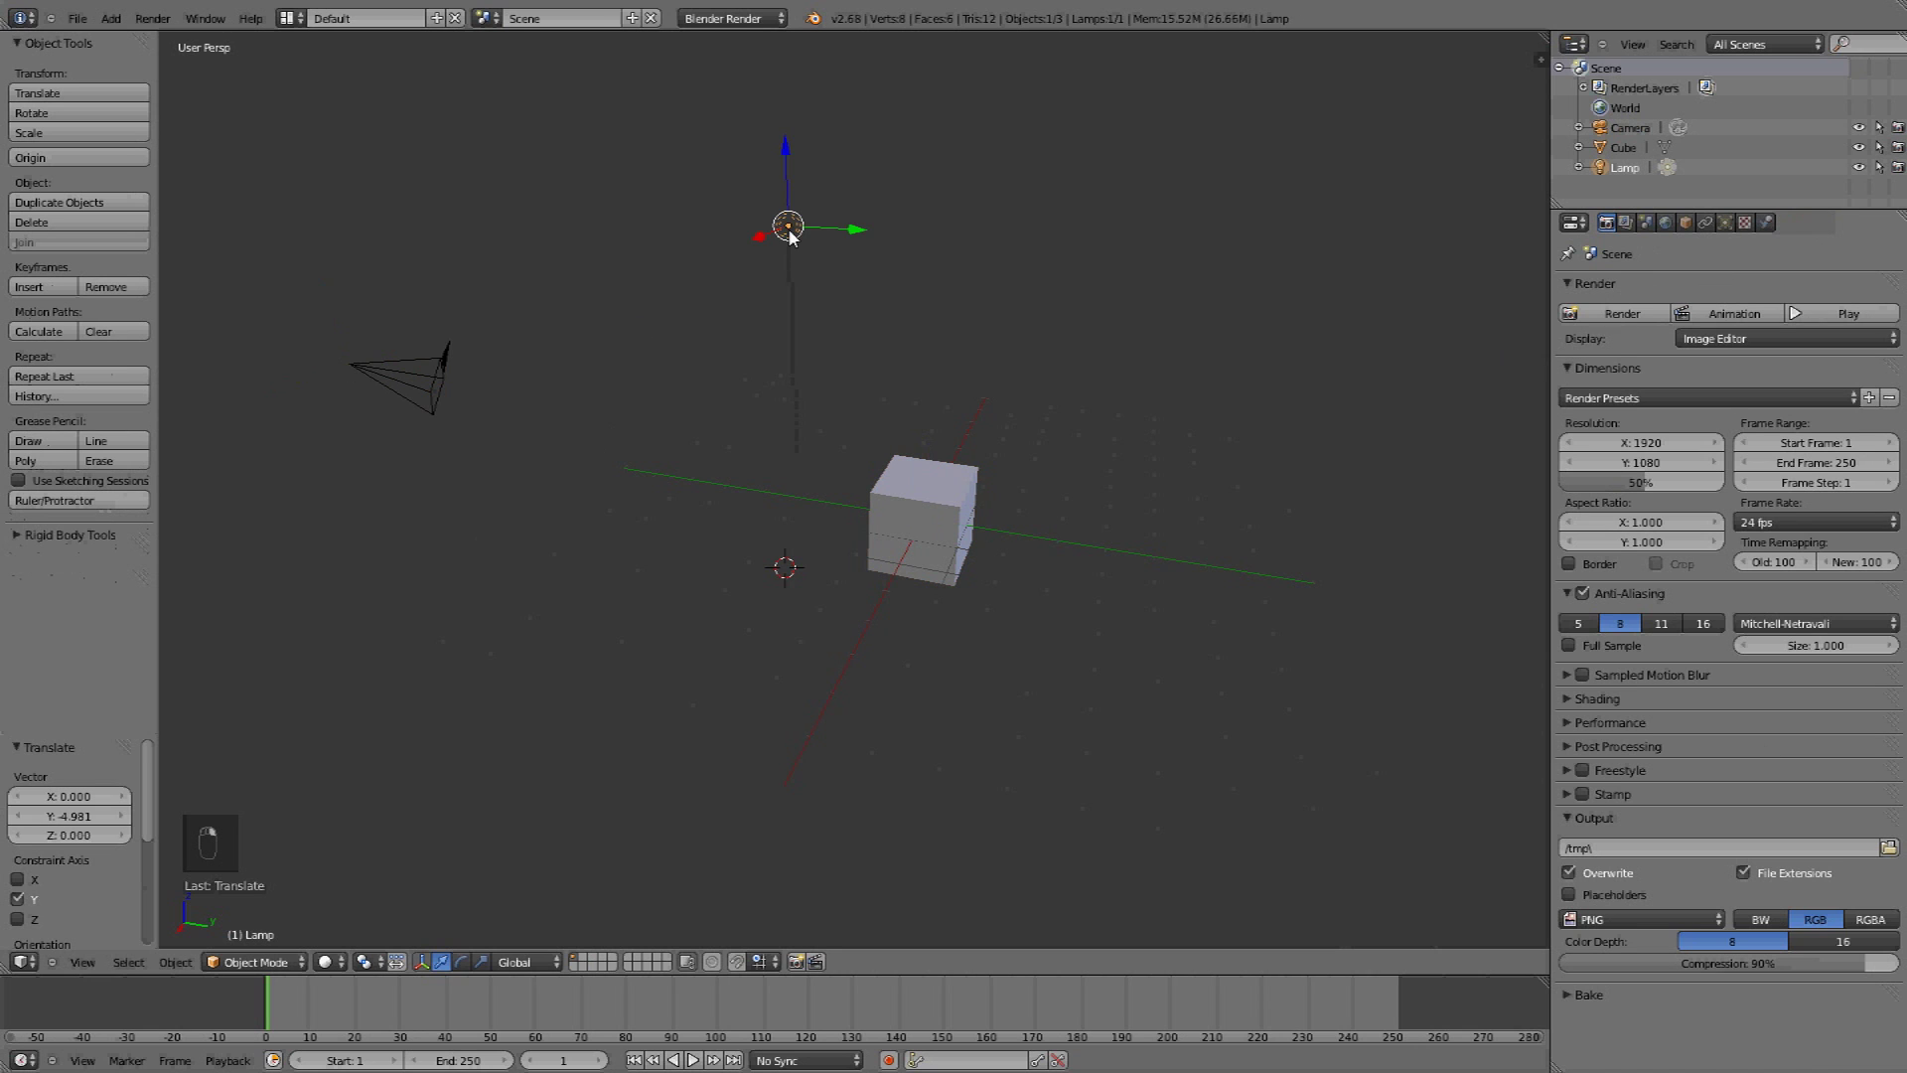
pyautogui.rightClick(901, 556)
pyautogui.rightClick(384, 382)
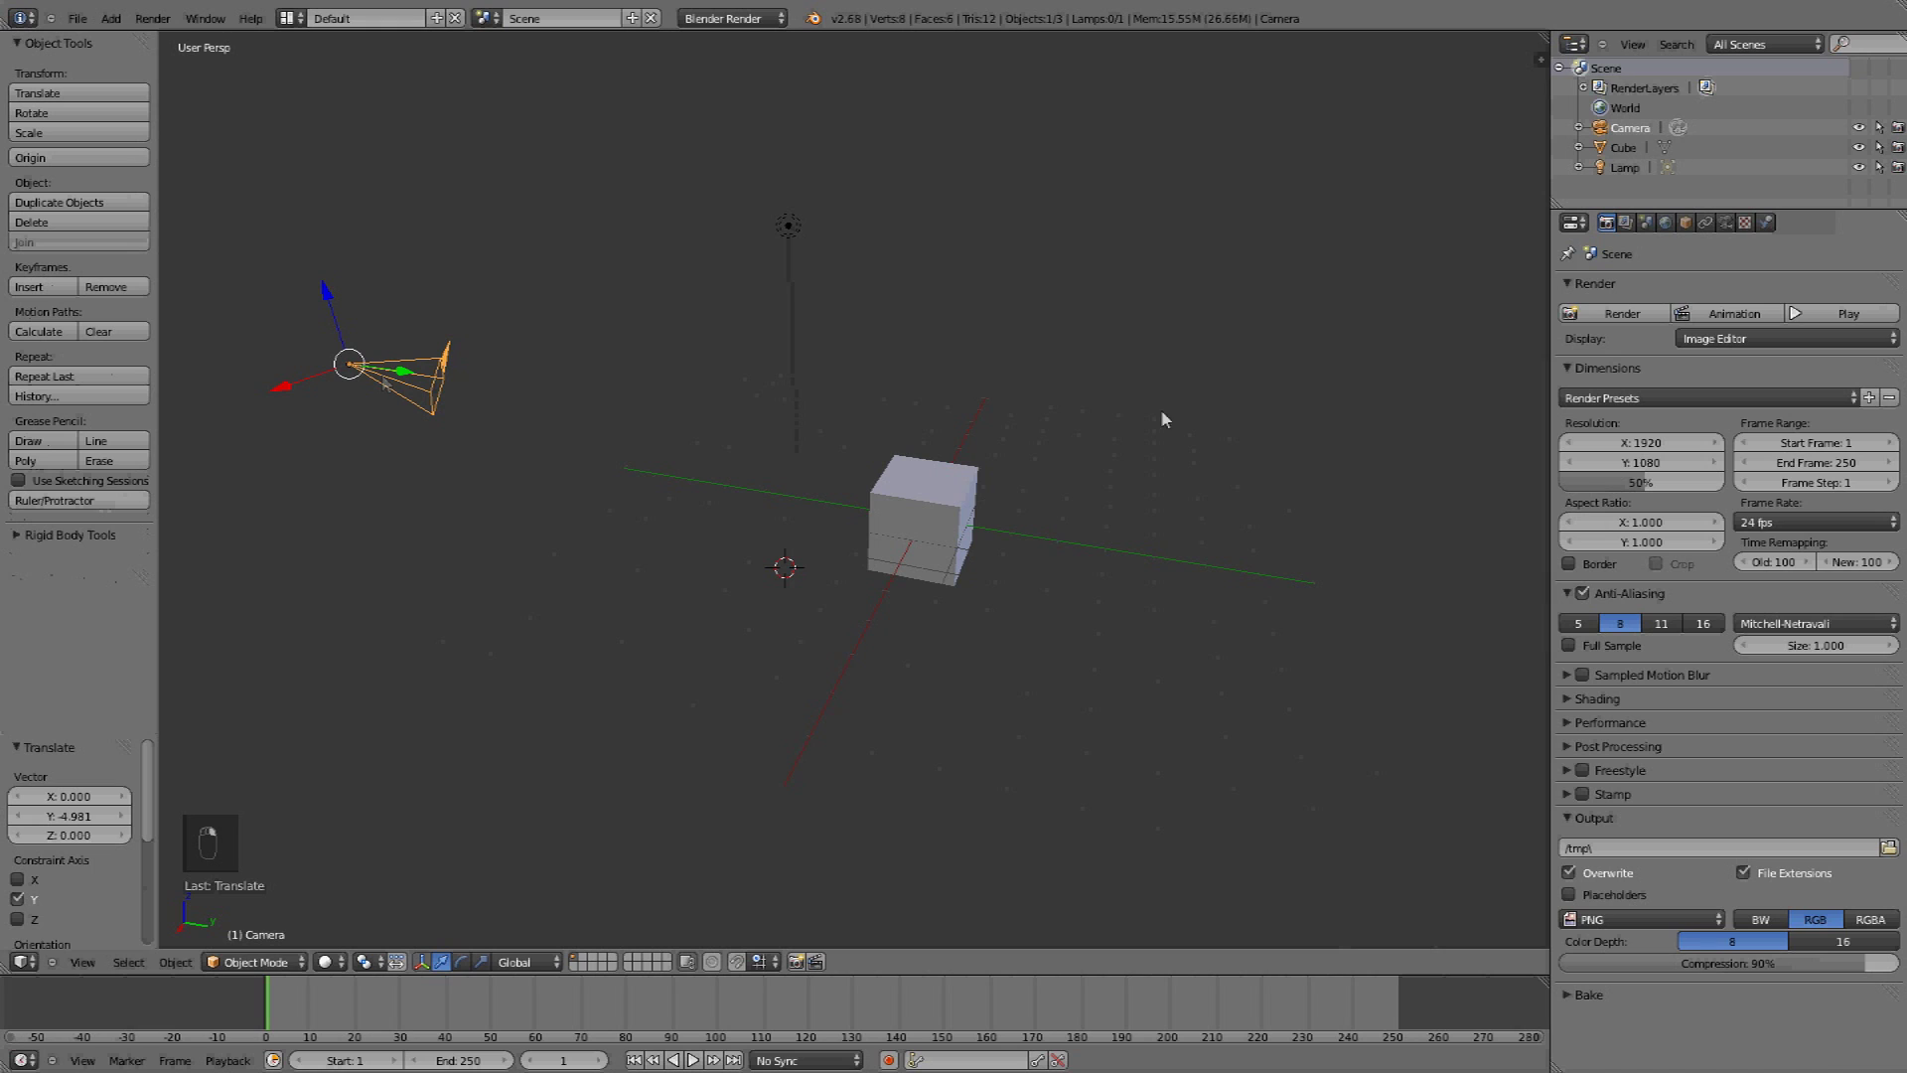
pyautogui.rightClick(788, 226)
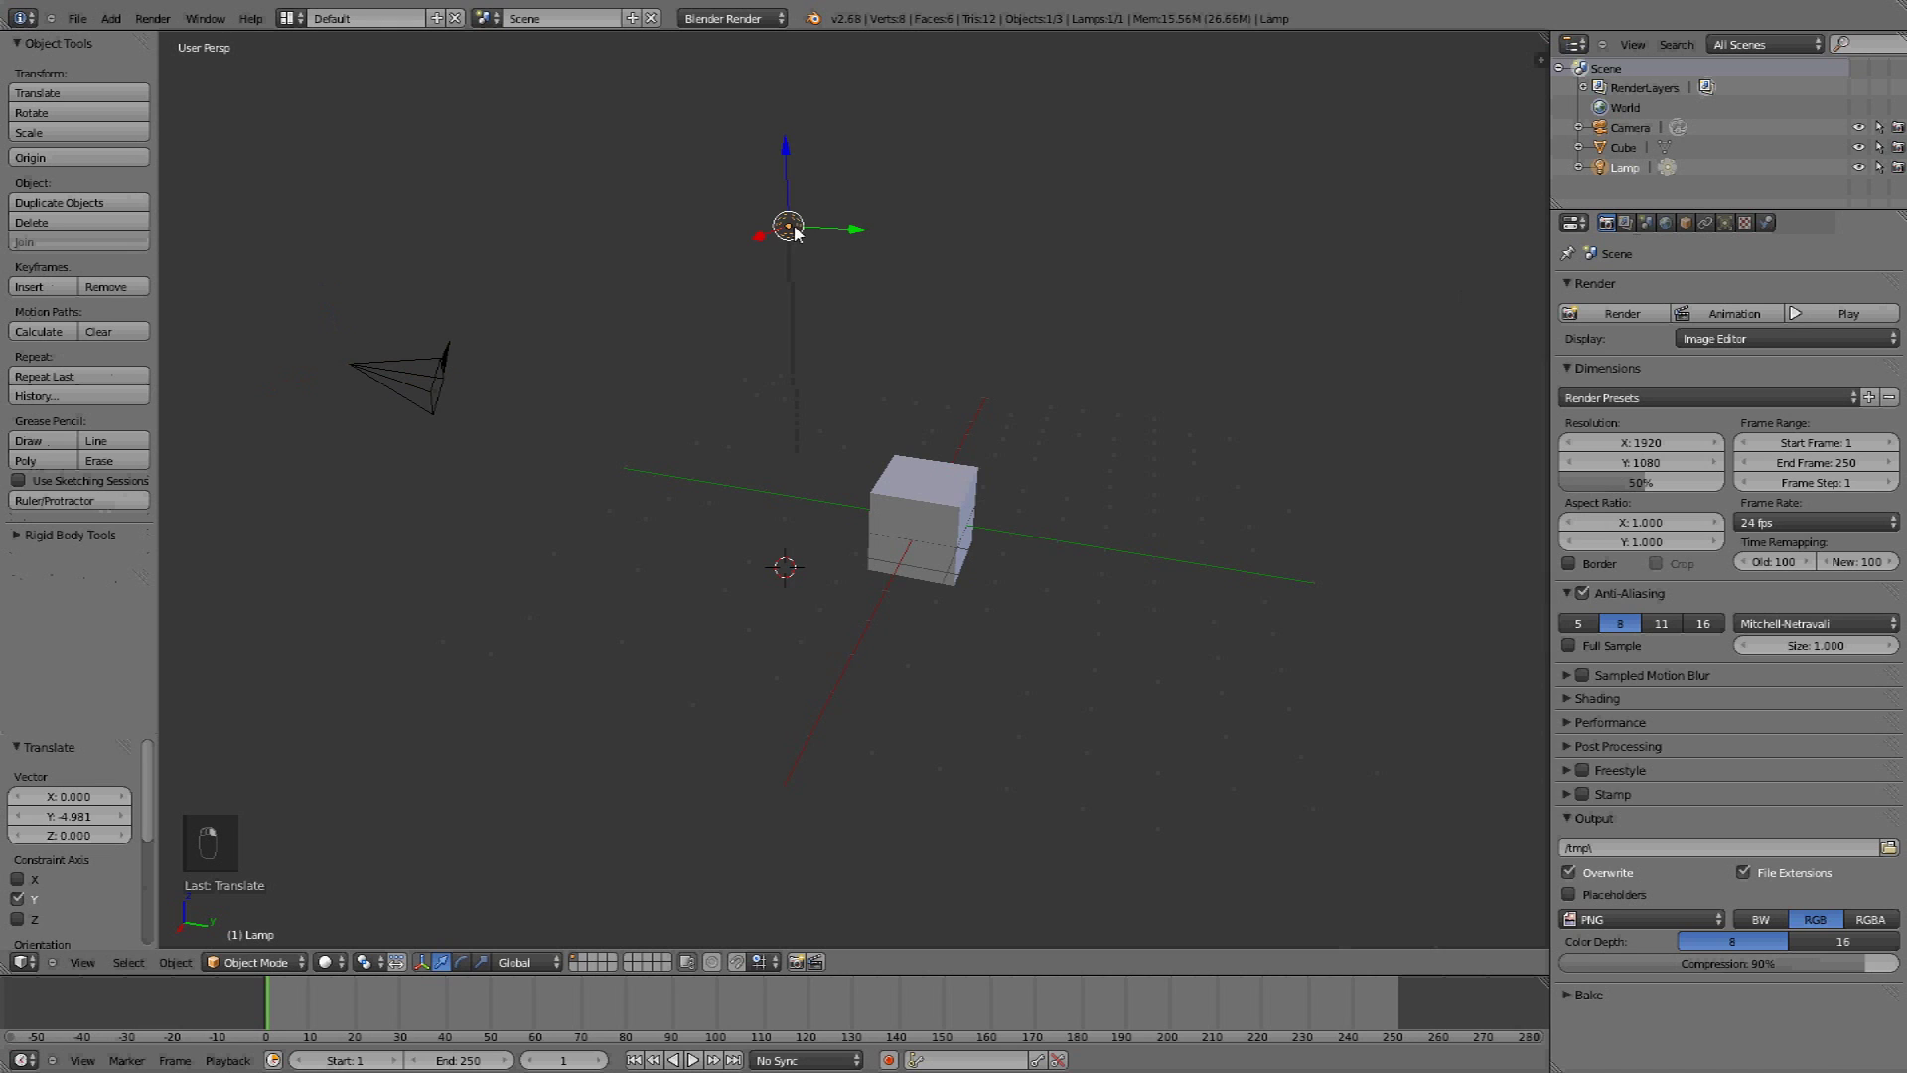
pyautogui.rightClick(410, 374)
pyautogui.rightClick(809, 223)
pyautogui.click(1619, 147)
pyautogui.click(1613, 129)
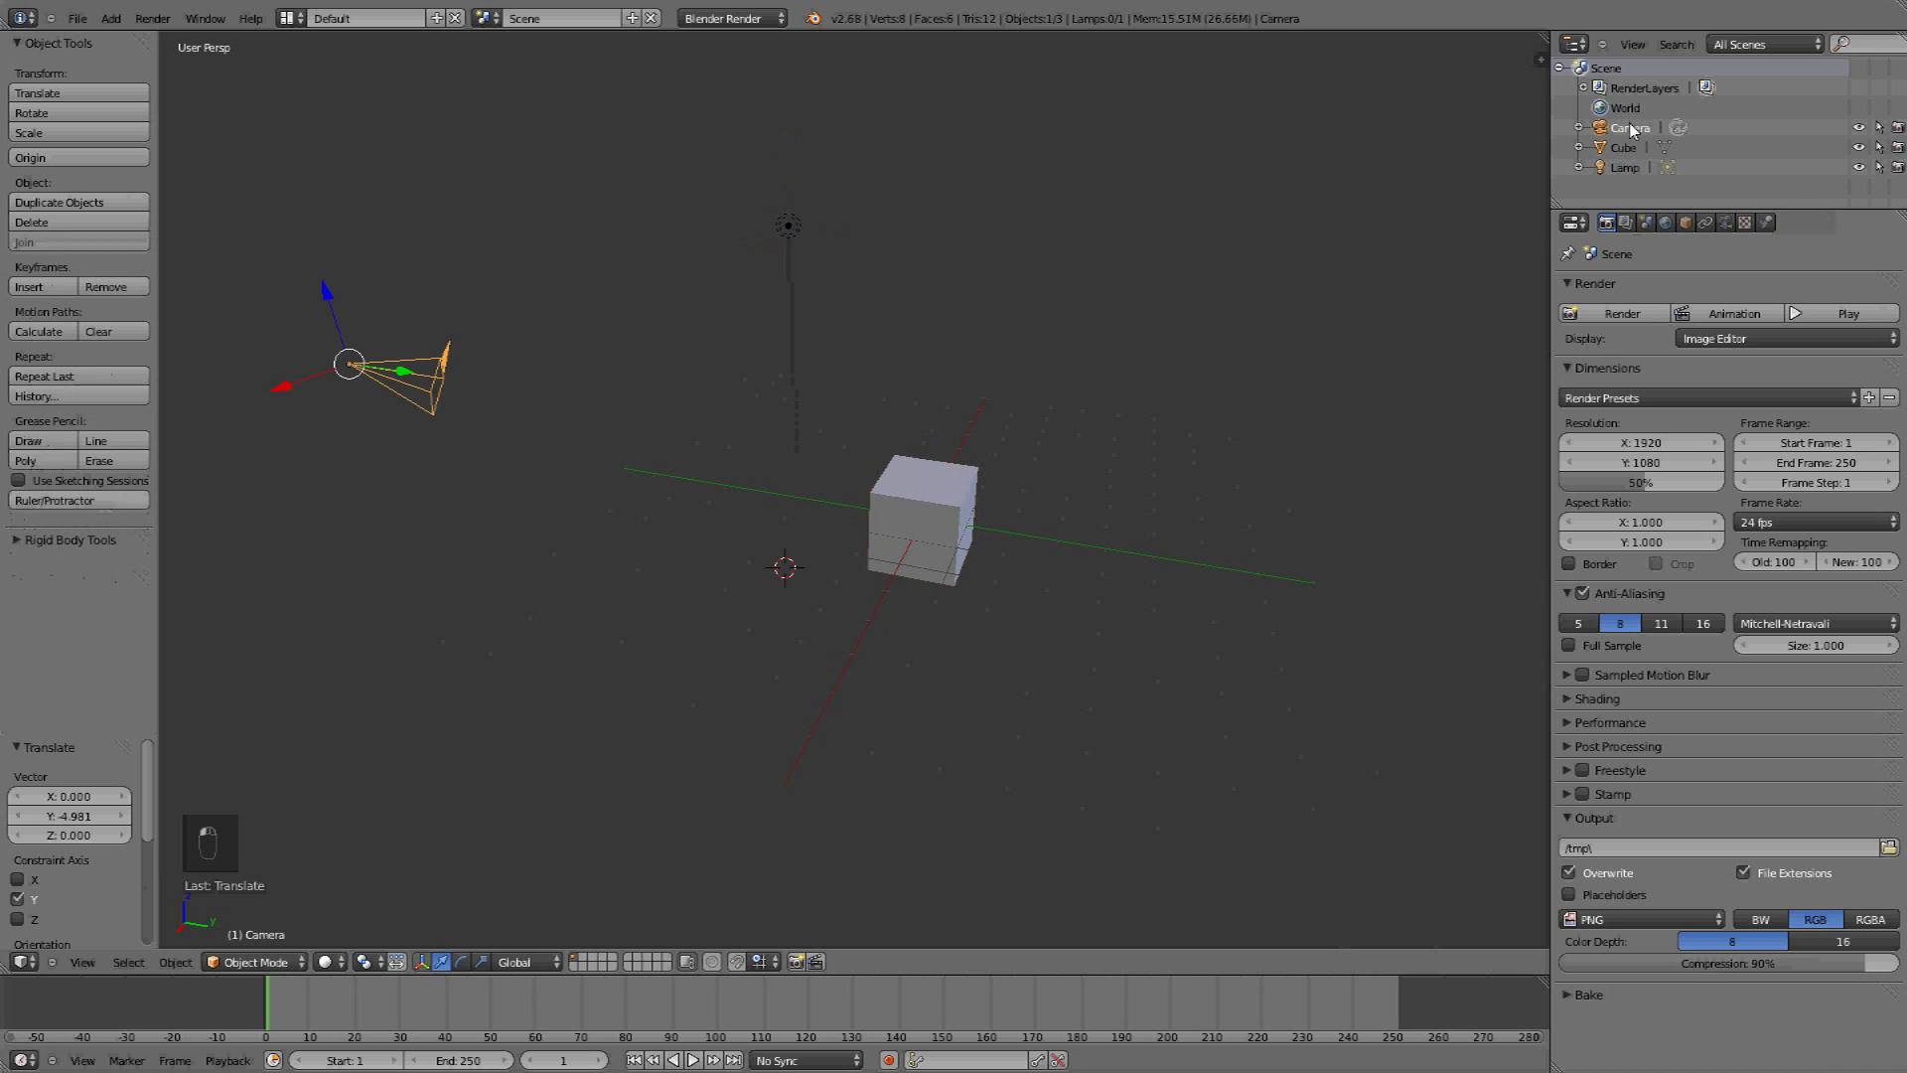
pyautogui.rightClick(906, 504)
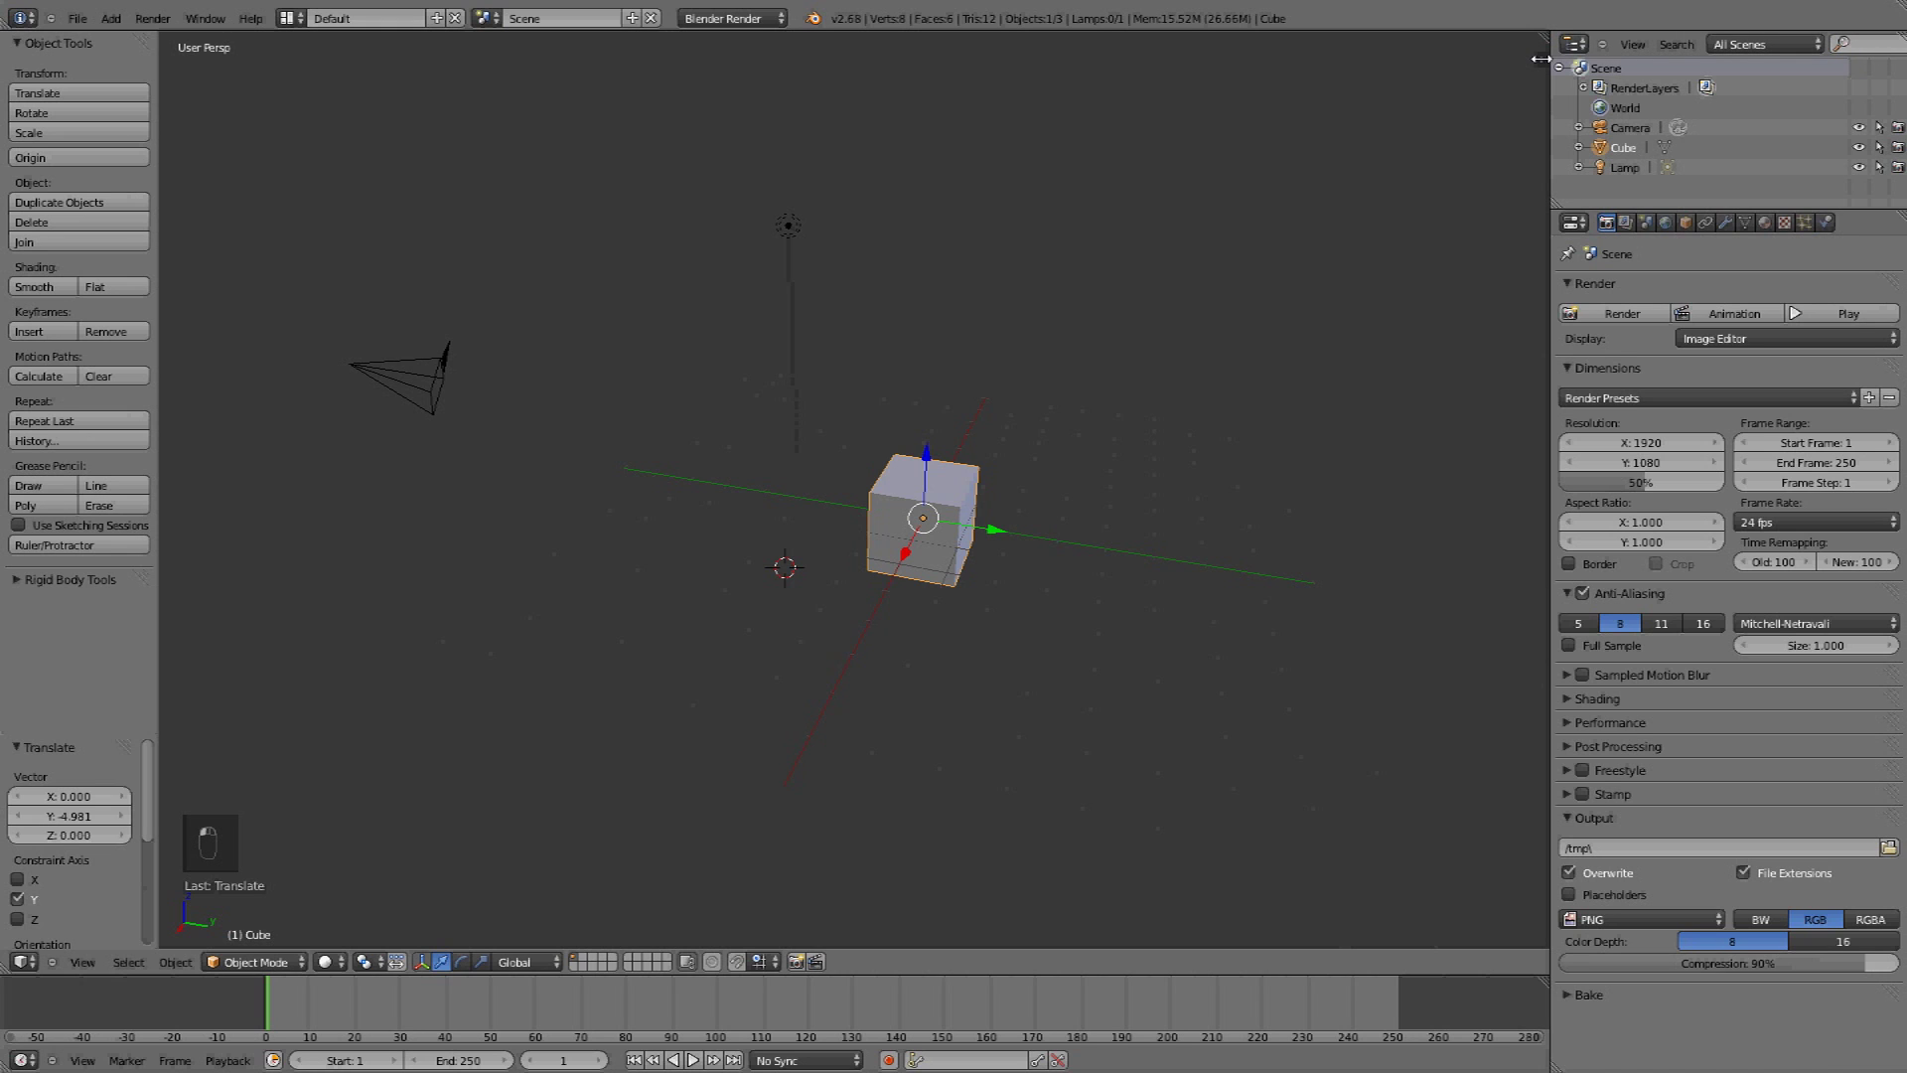
# Show the sidebar, inspect the lamp, then select the cube and set its Location X to 1
pyautogui.press('n')
pyautogui.scroll(5, 1438, 284)
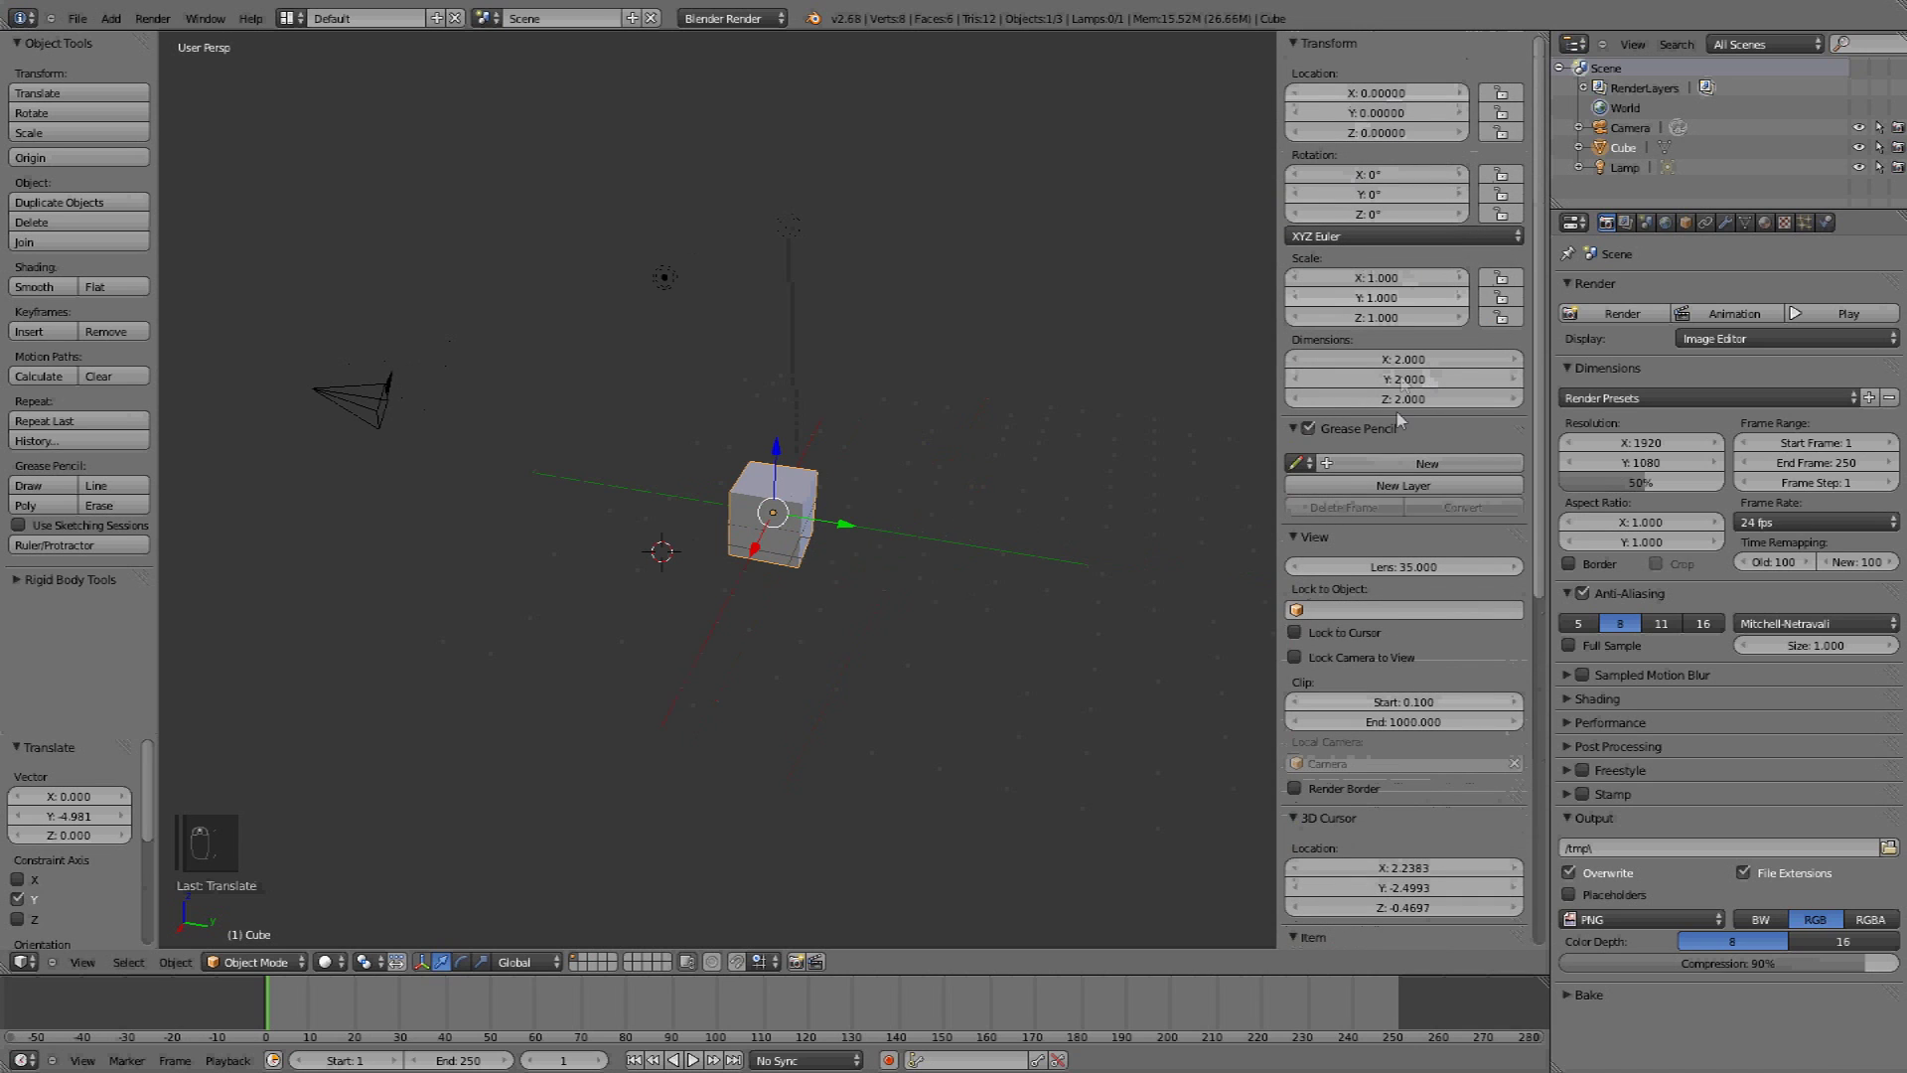
pyautogui.rightClick(668, 284)
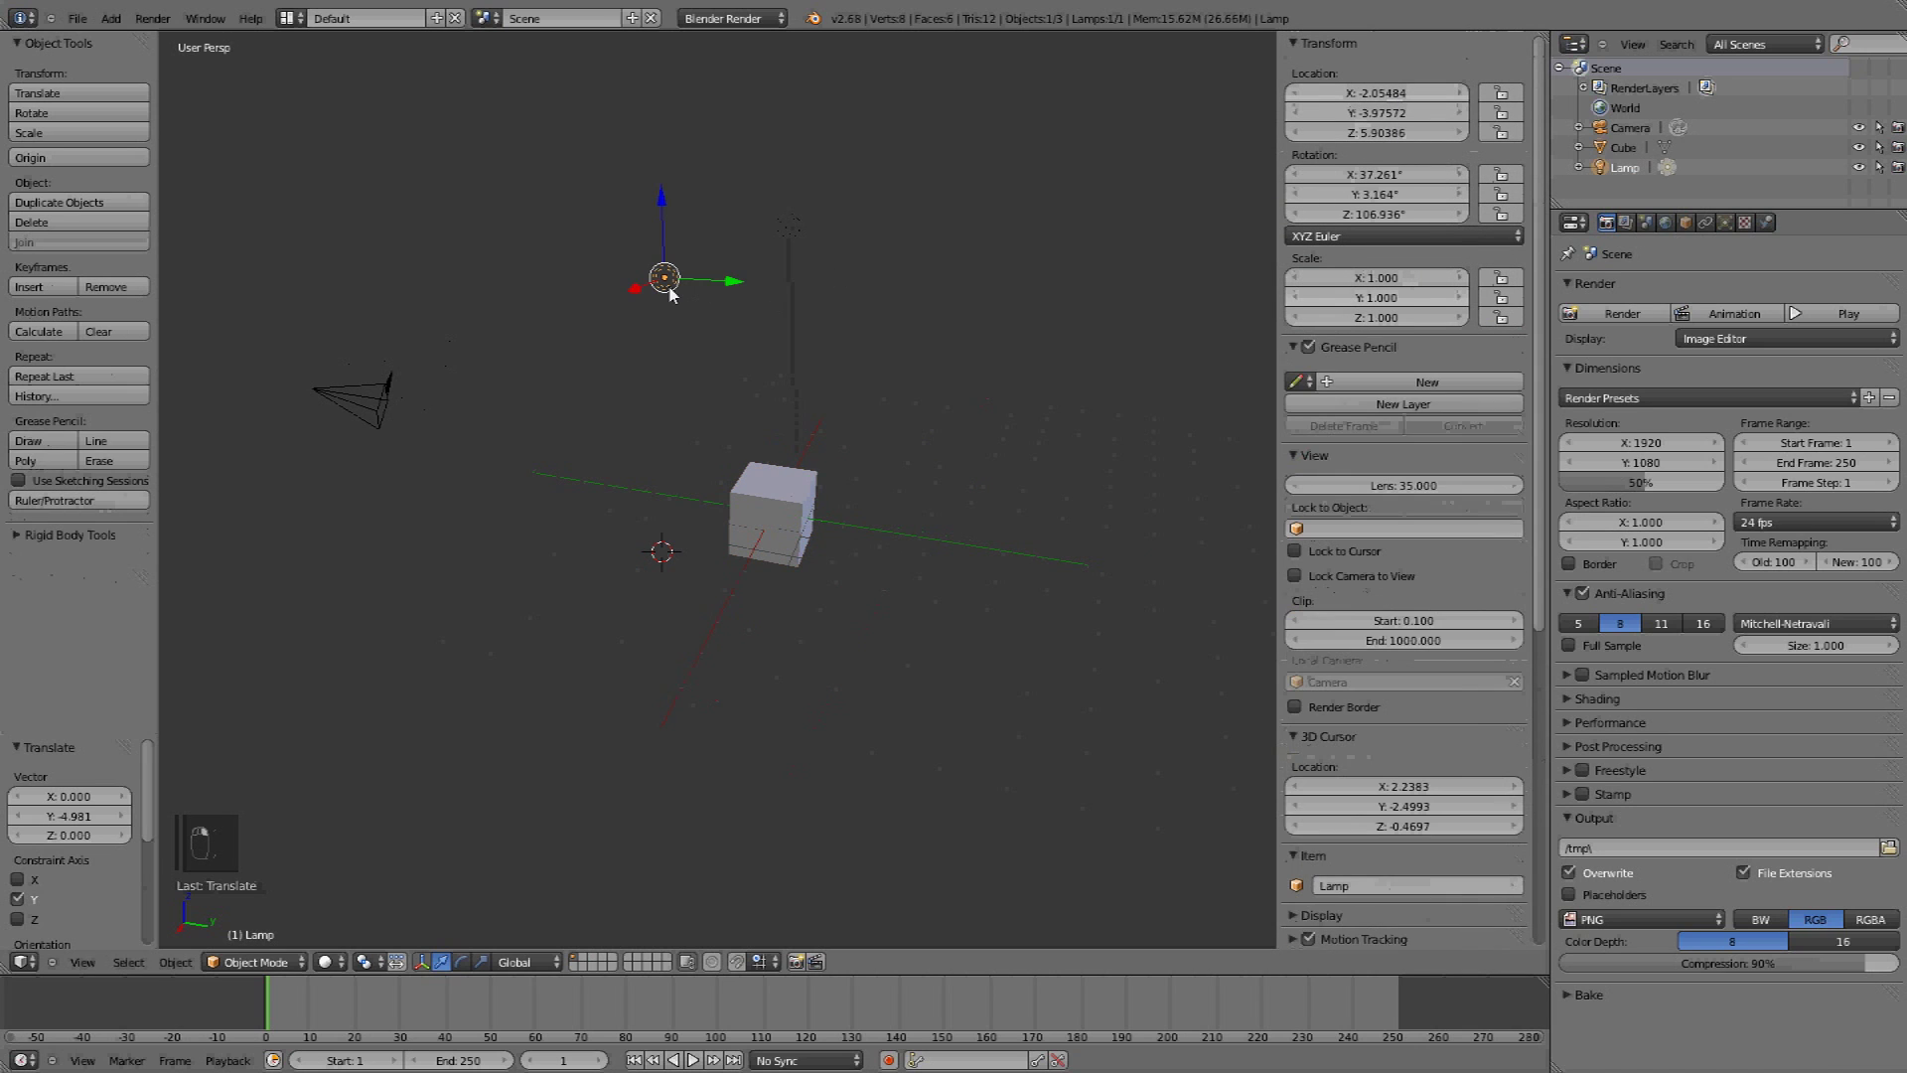
pyautogui.rightClick(362, 429)
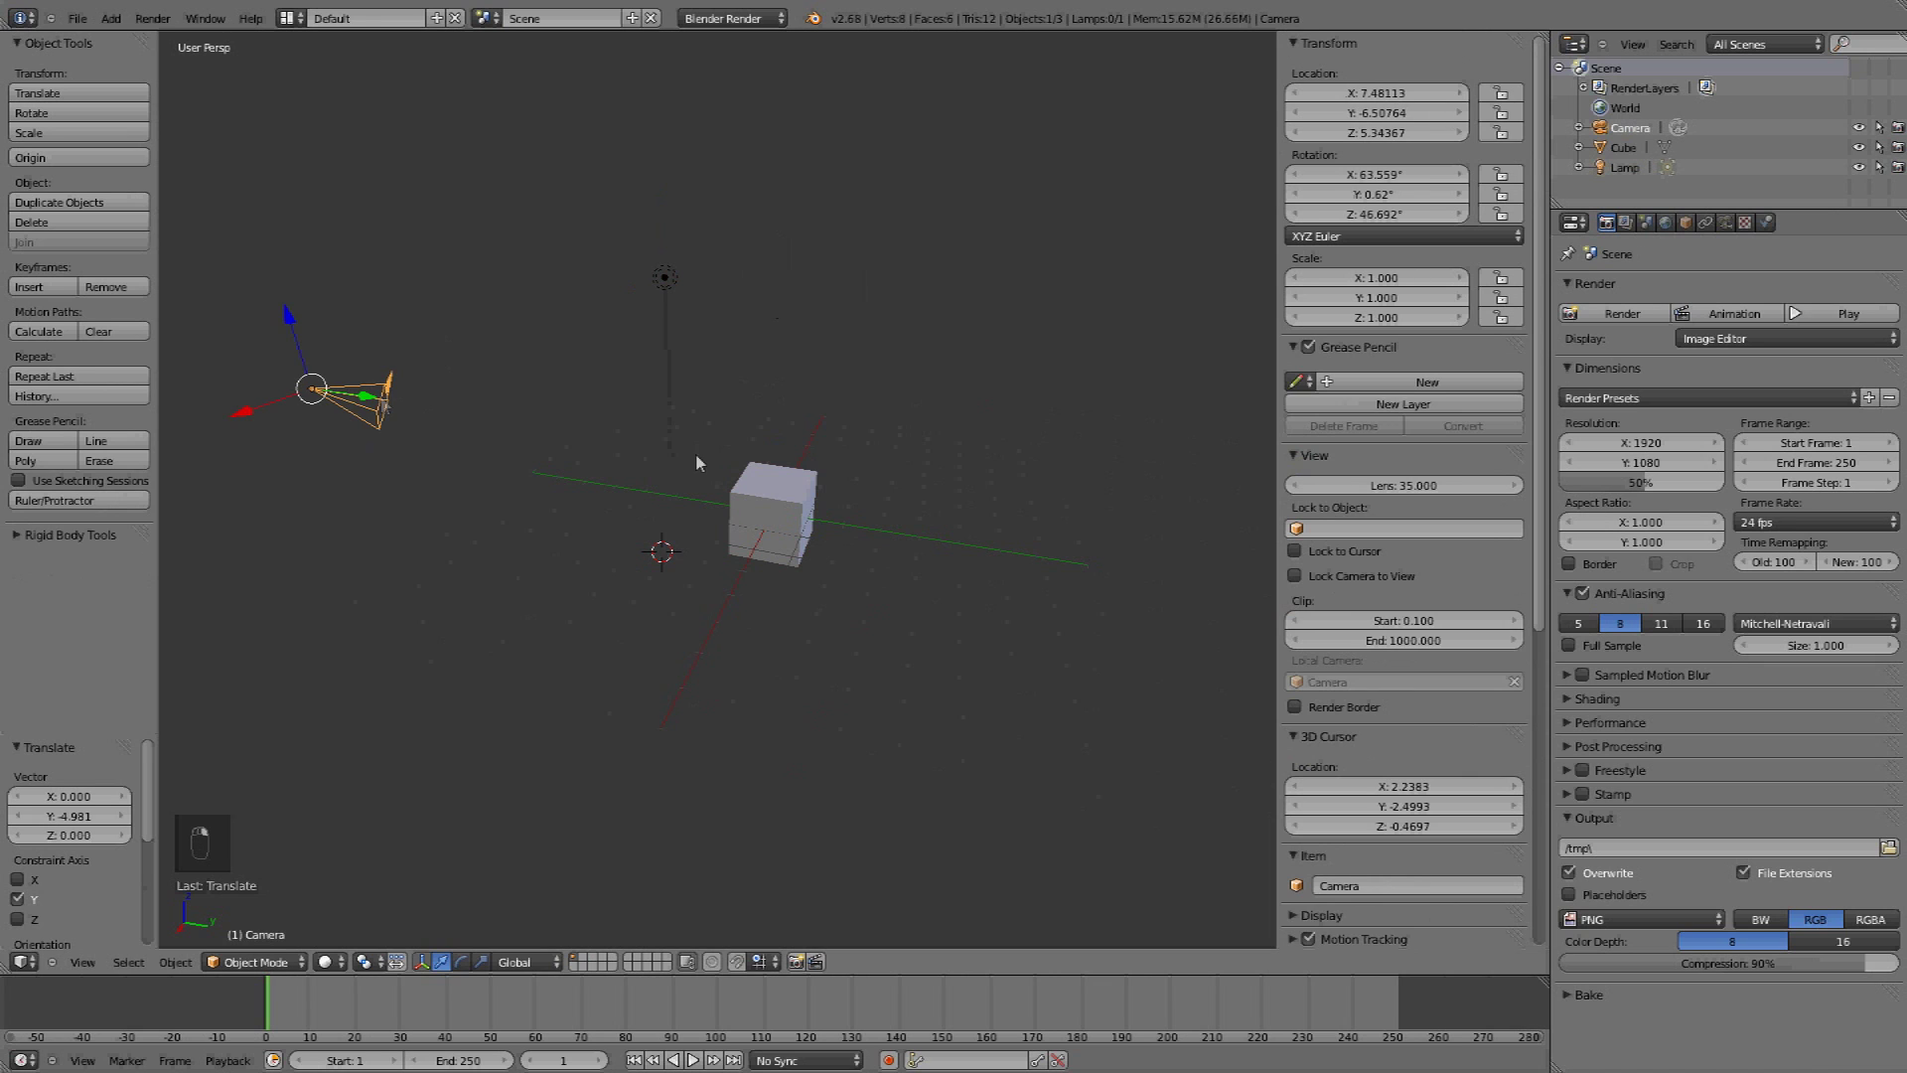
pyautogui.rightClick(770, 514)
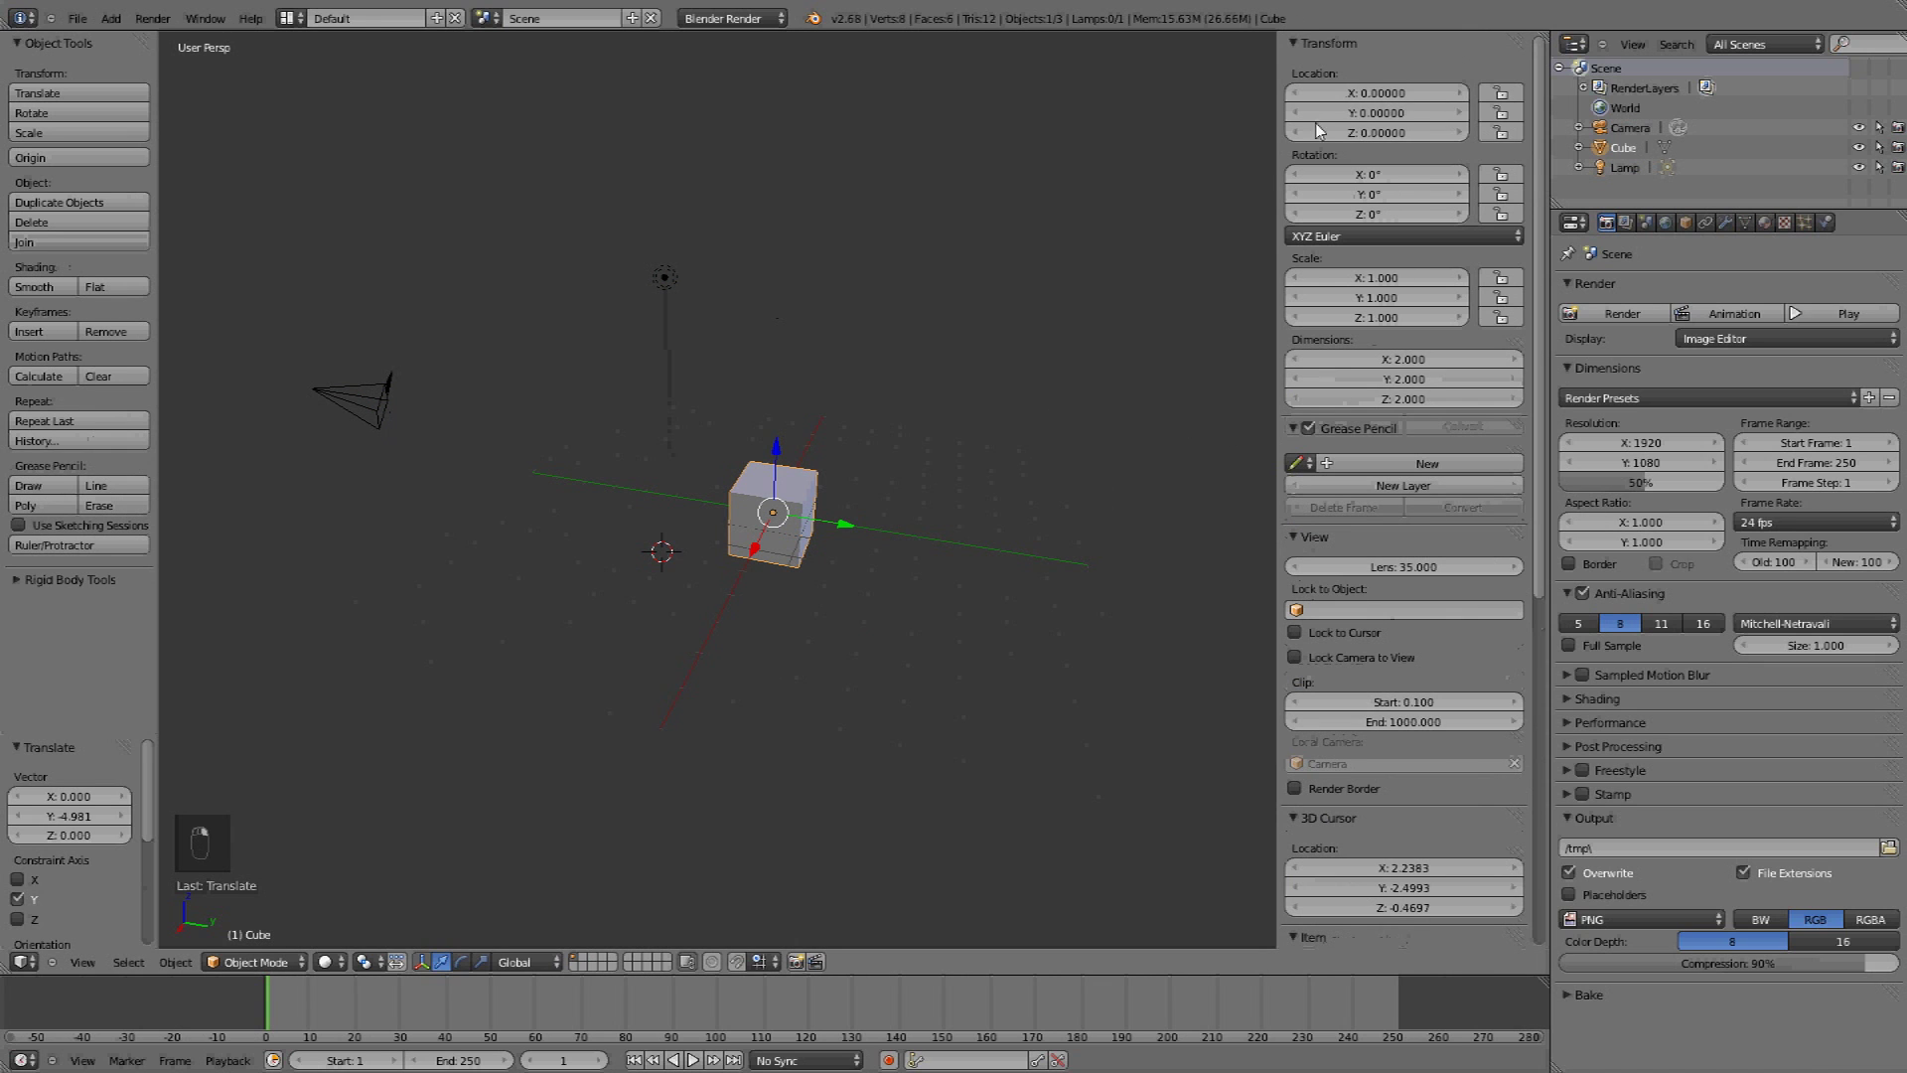
pyautogui.click(1385, 92)
pyautogui.write('1')
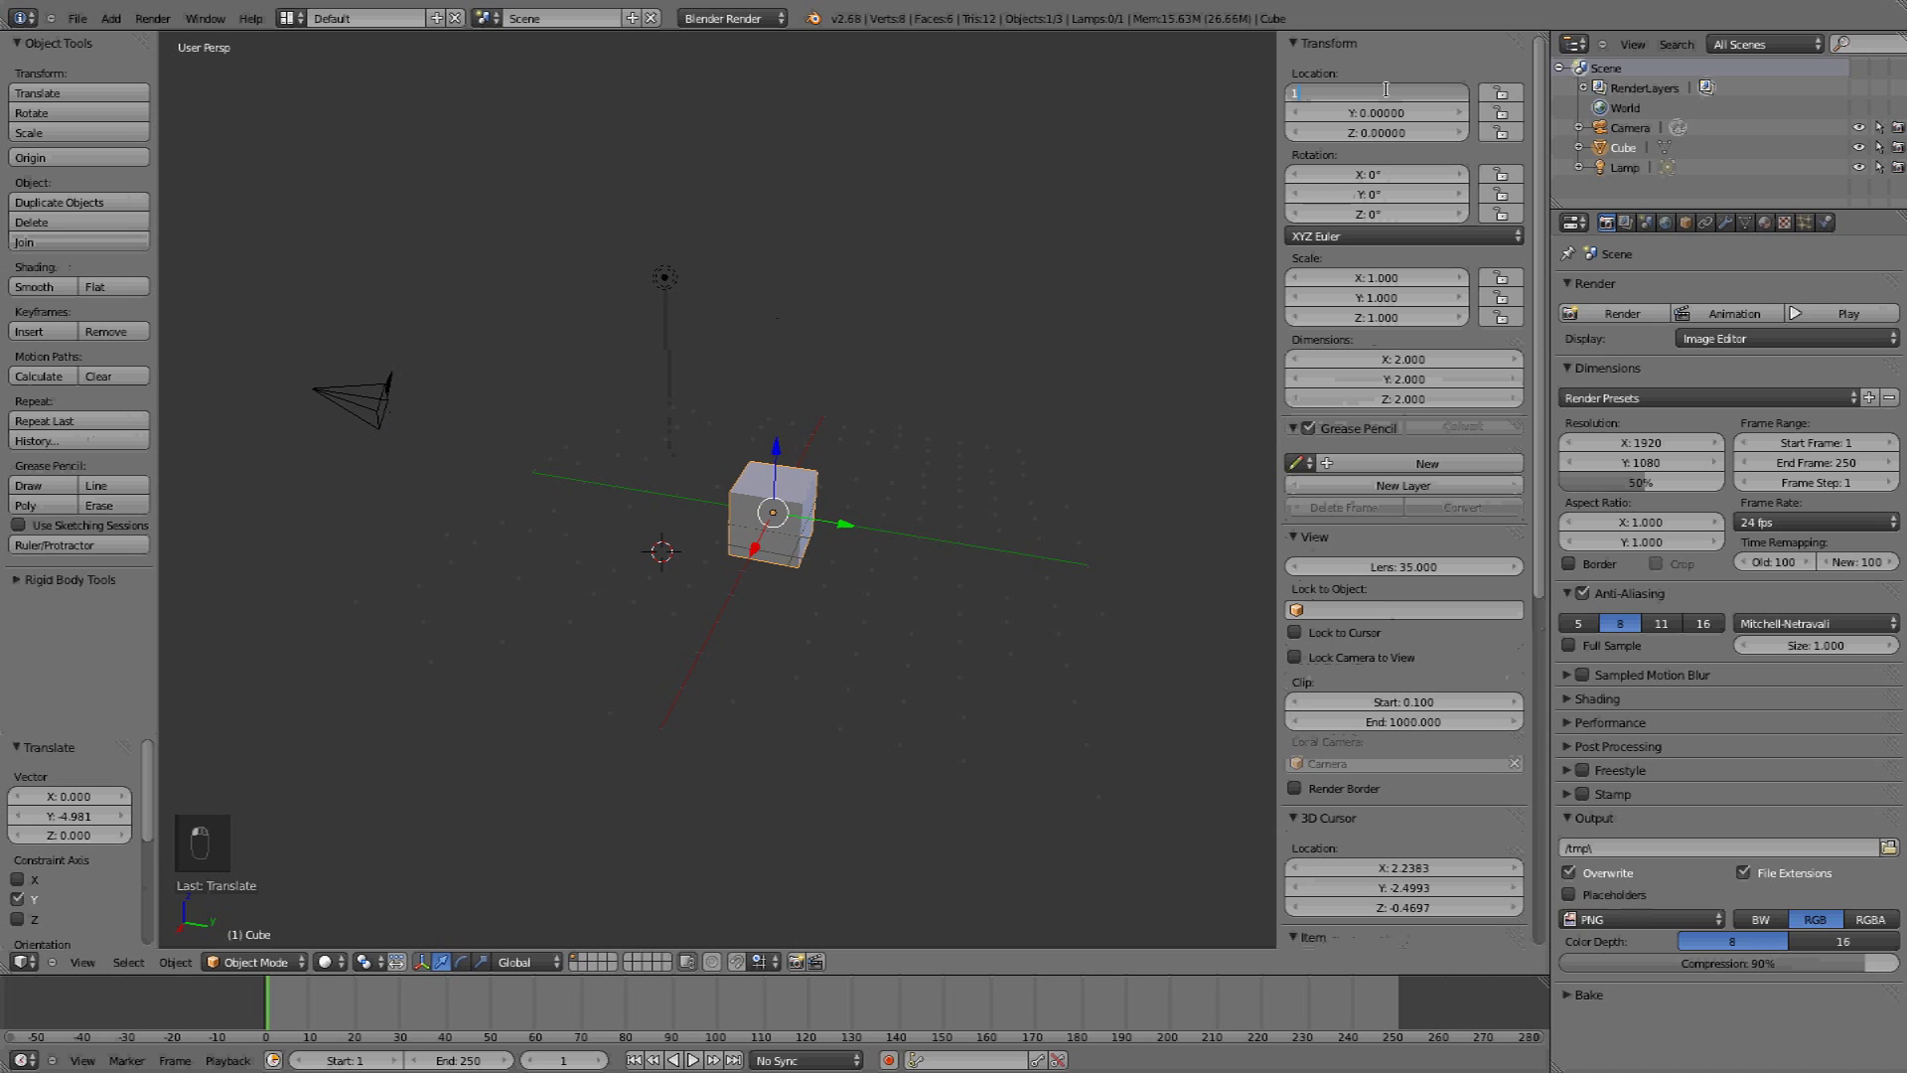
pyautogui.press('Return')
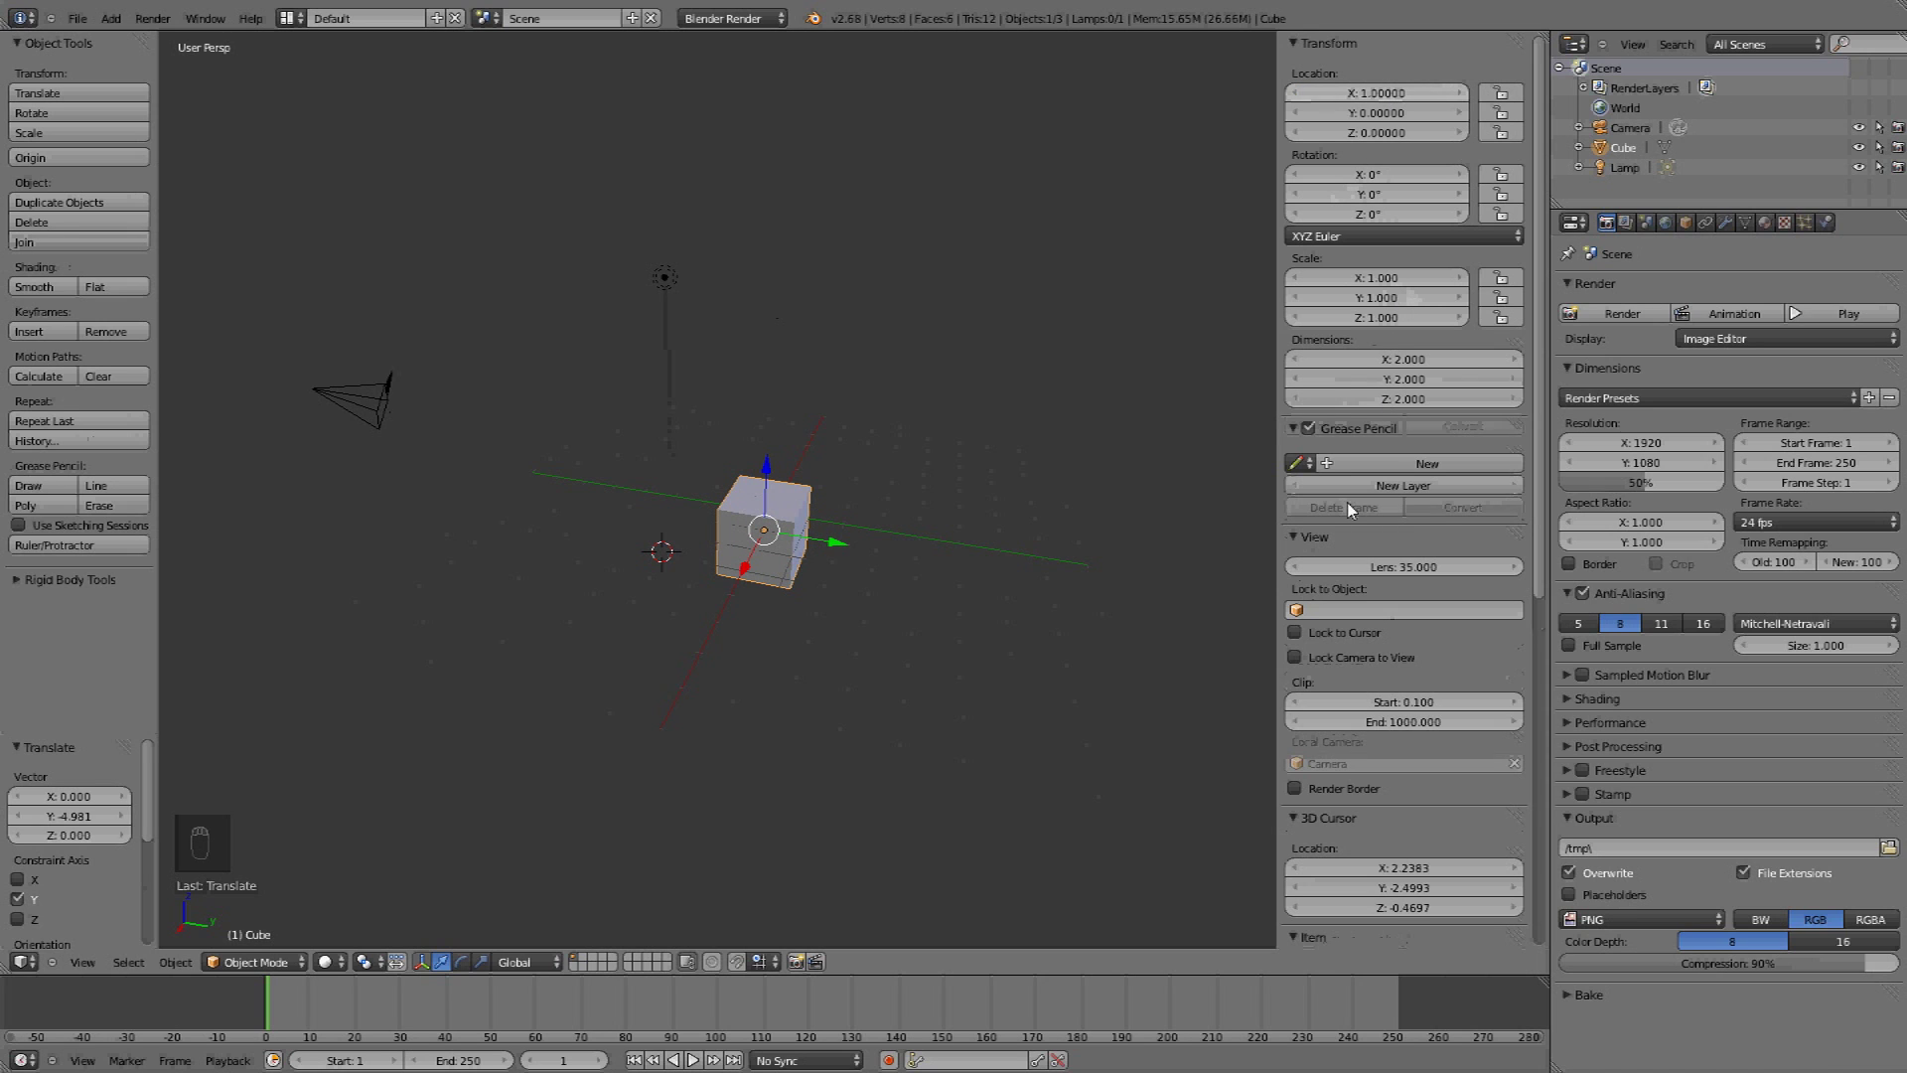
# Enable Lock to Cursor, place the 3D cursor at several spots, then disable the lock
pyautogui.scroll(-2, 1381, 596)
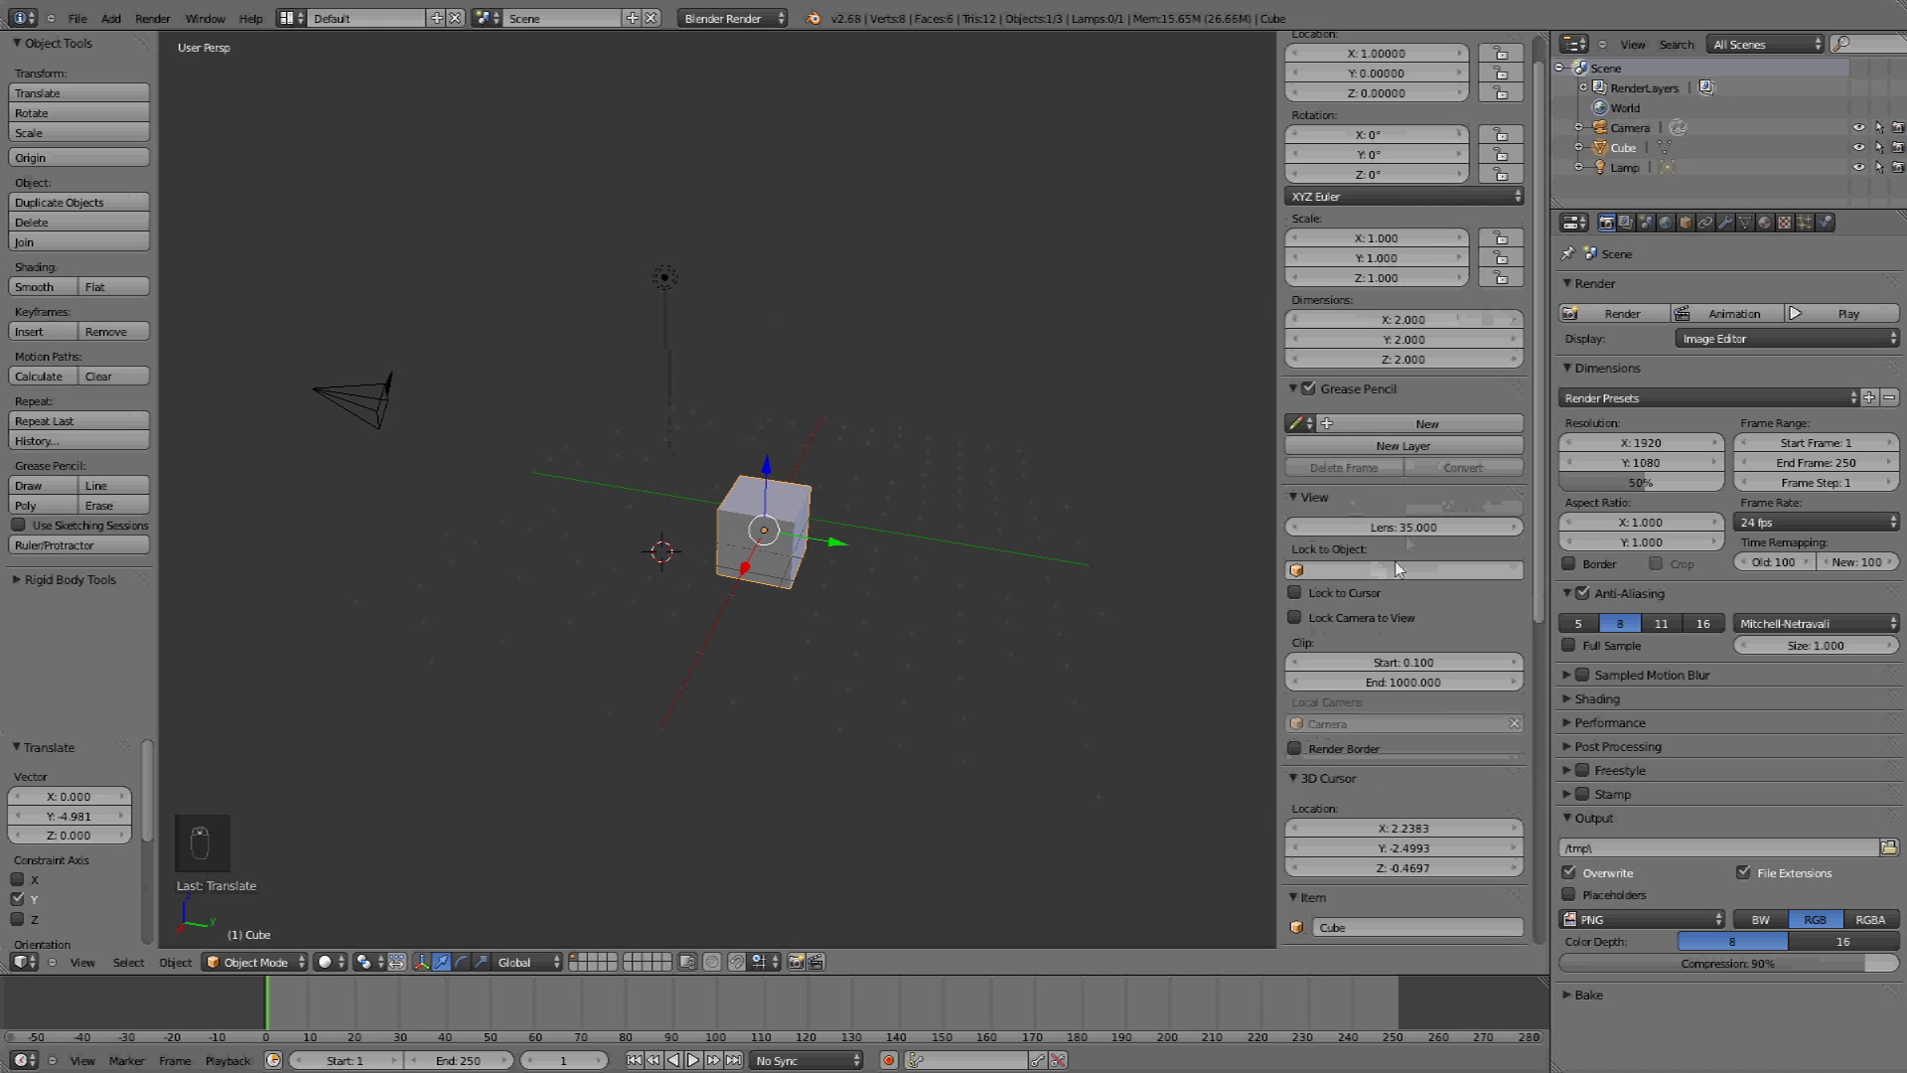
pyautogui.click(1295, 592)
pyautogui.click(1142, 336)
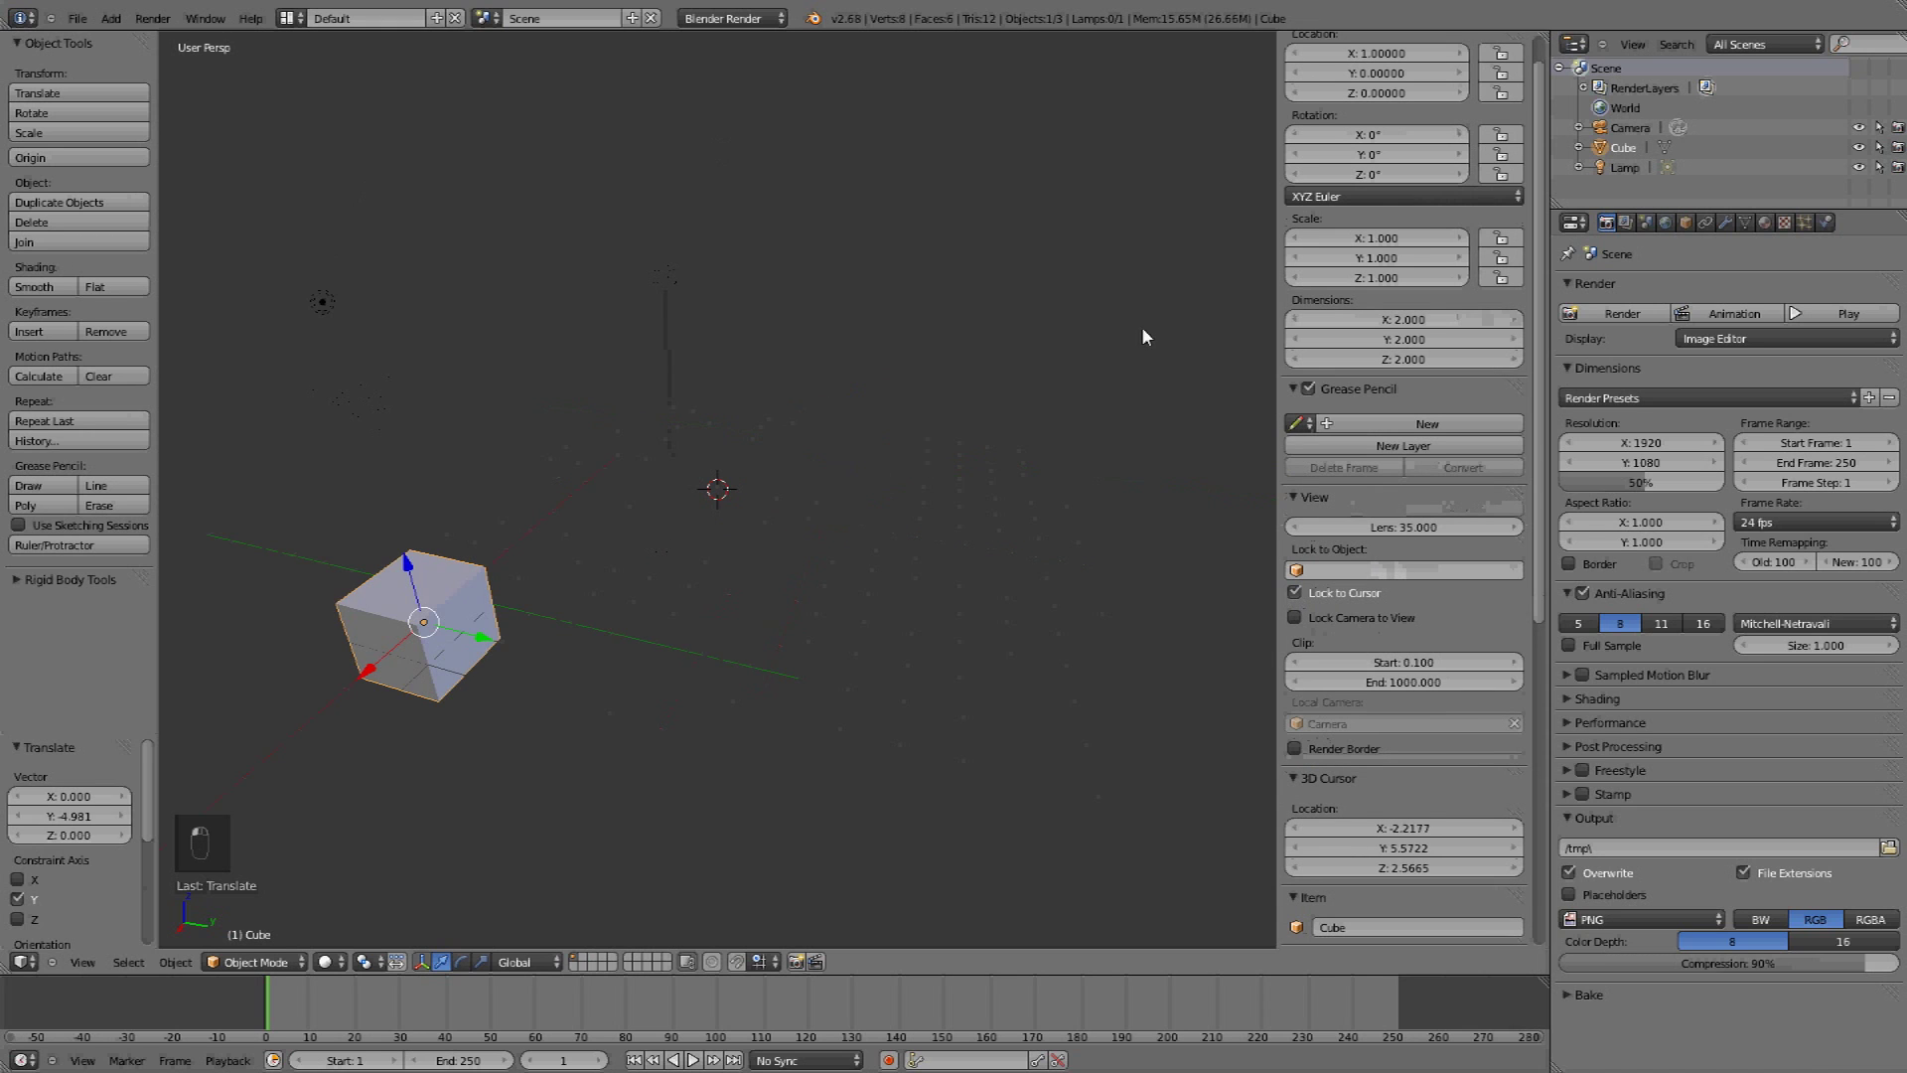
pyautogui.click(375, 643)
pyautogui.click(521, 338)
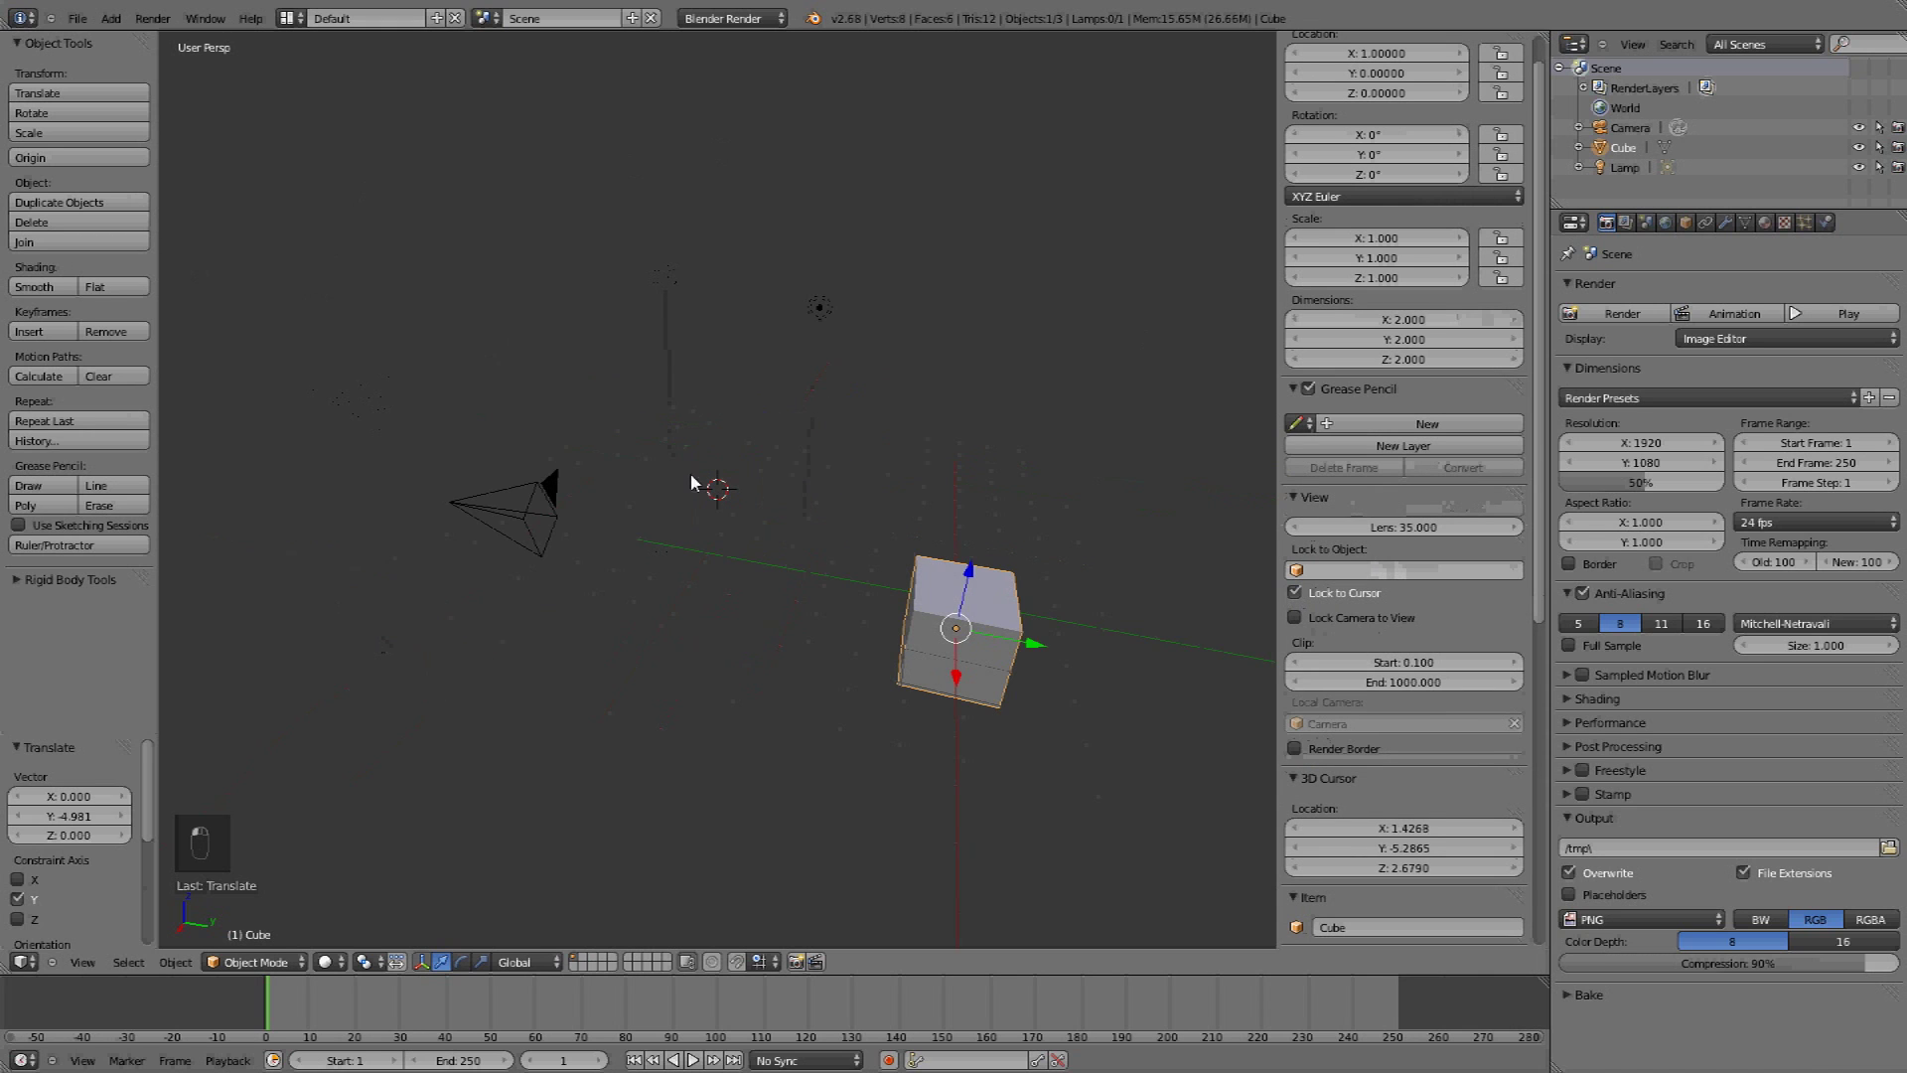
pyautogui.click(591, 632)
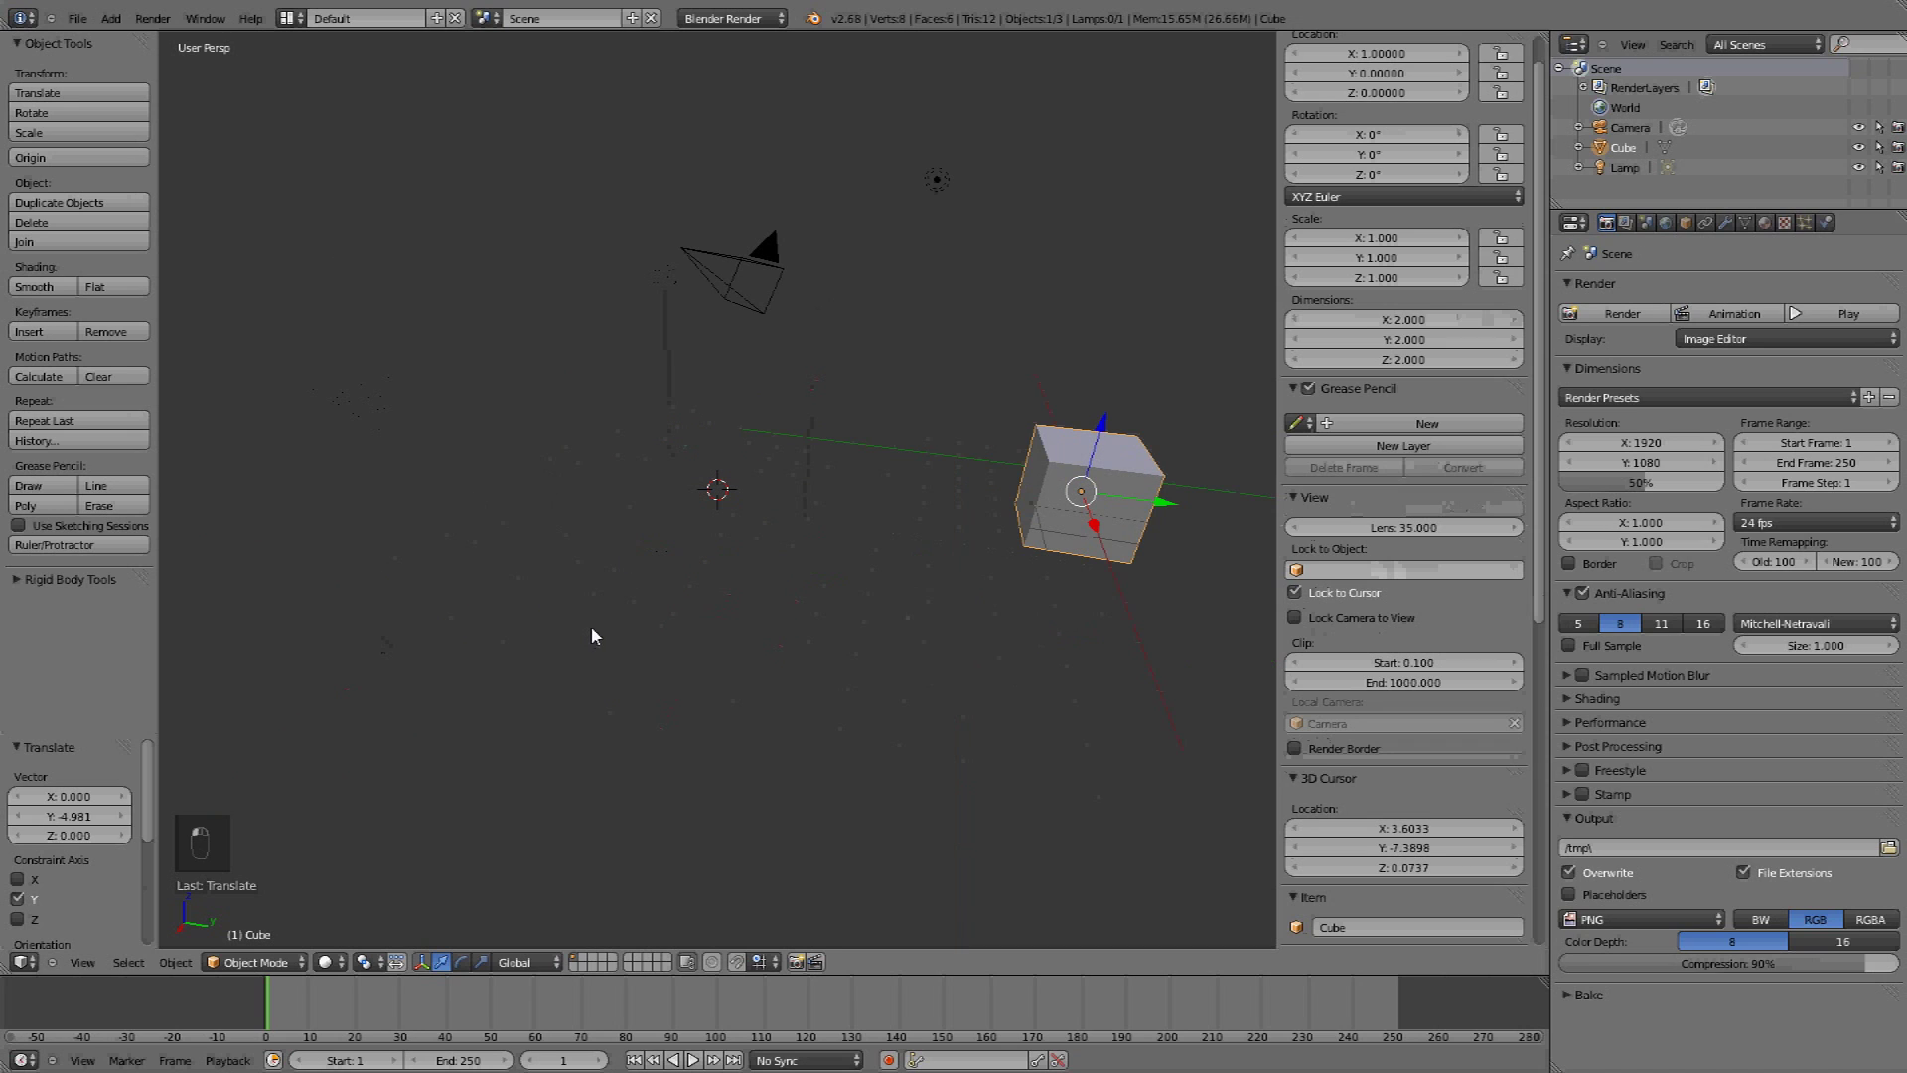
pyautogui.click(1171, 377)
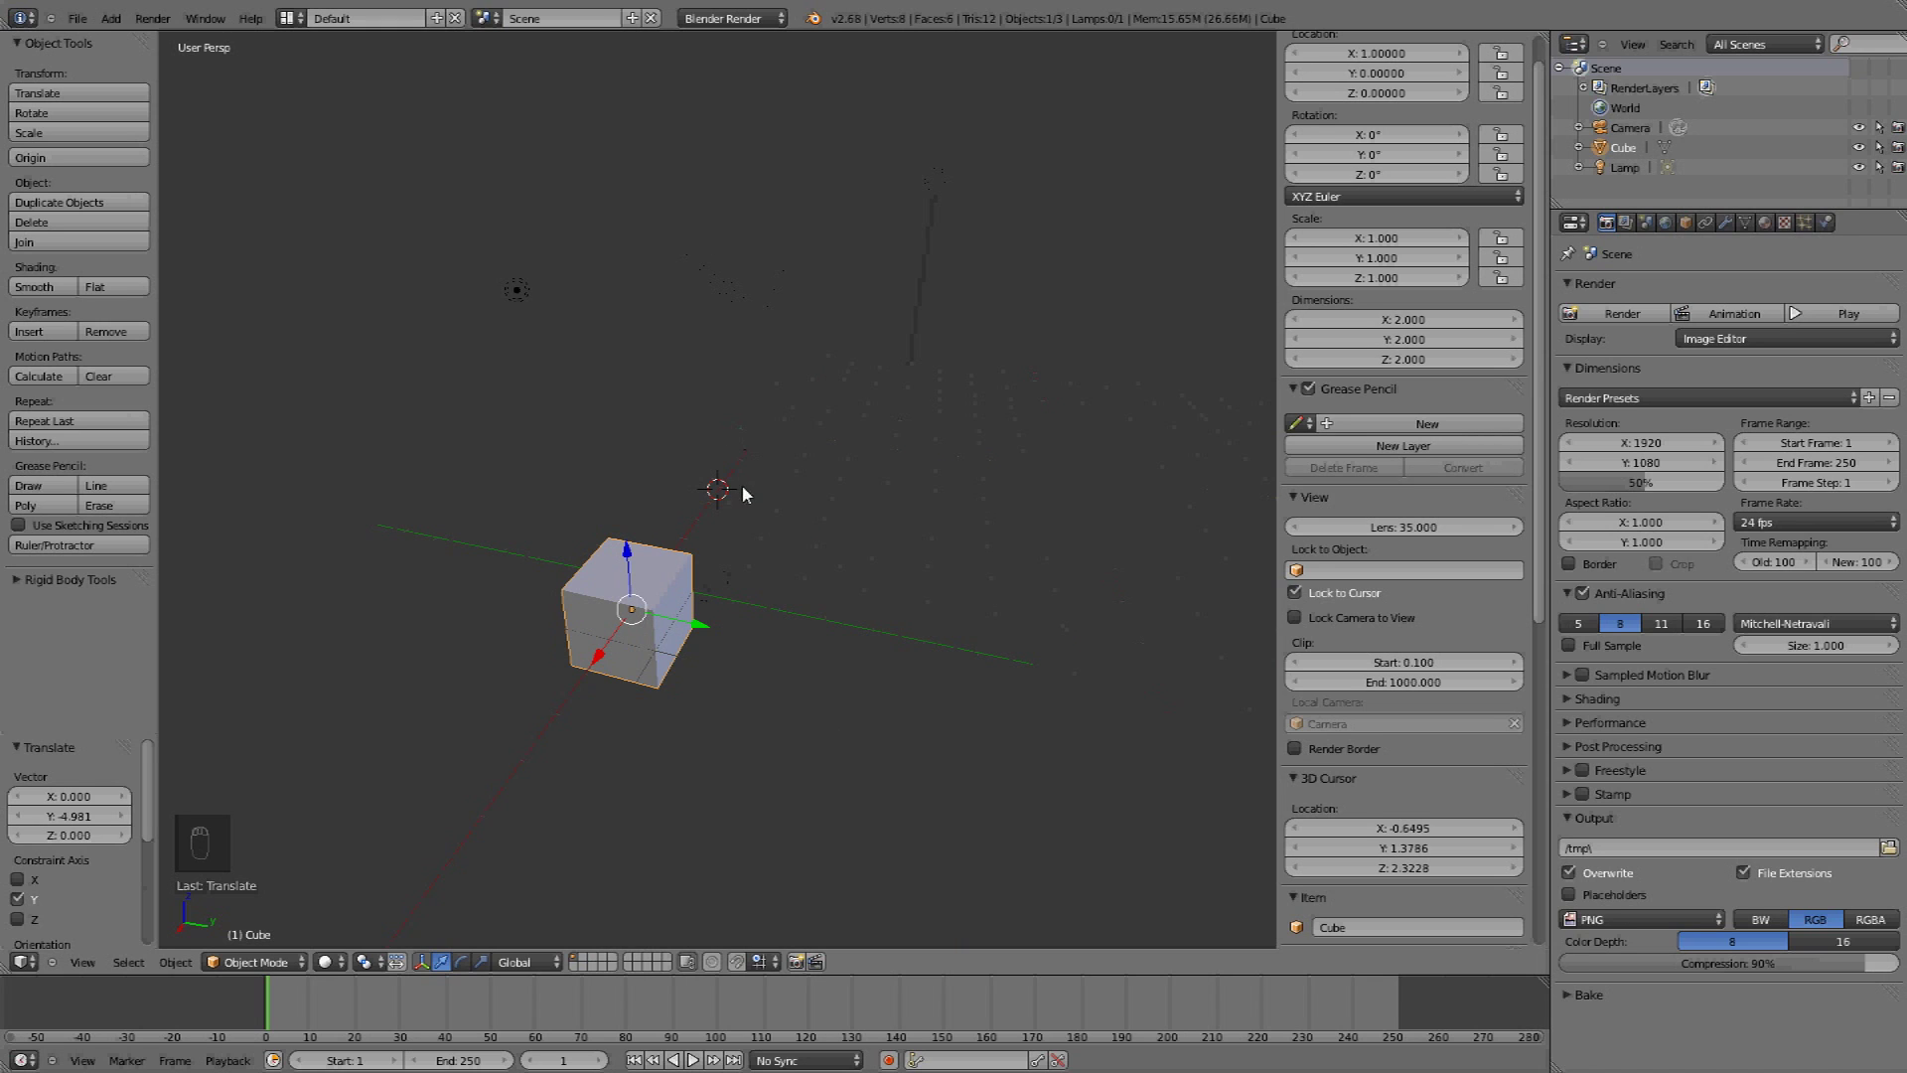
pyautogui.click(1297, 597)
# Expand and collapse the viewport display settings, then narrow the side panel
pyautogui.scroll(-5, 1400, 646)
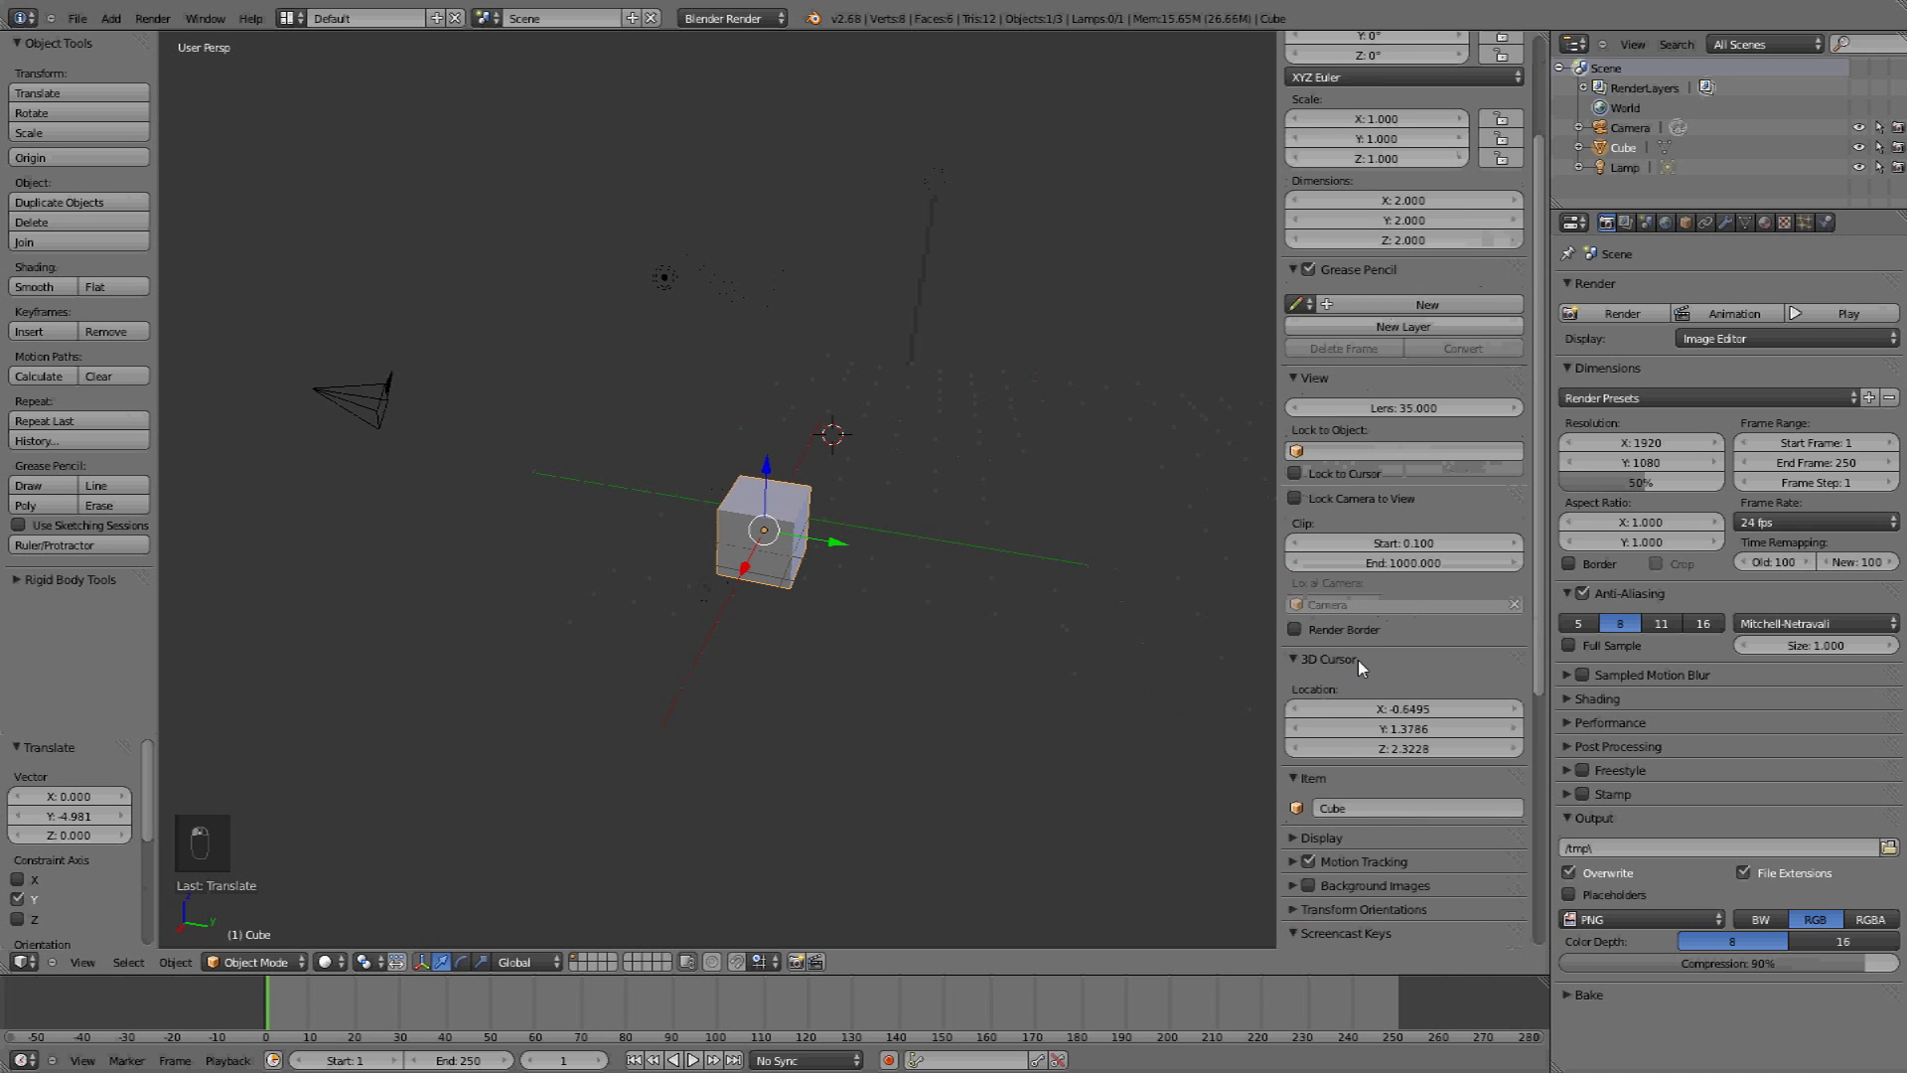
pyautogui.scroll(-5, 1388, 655)
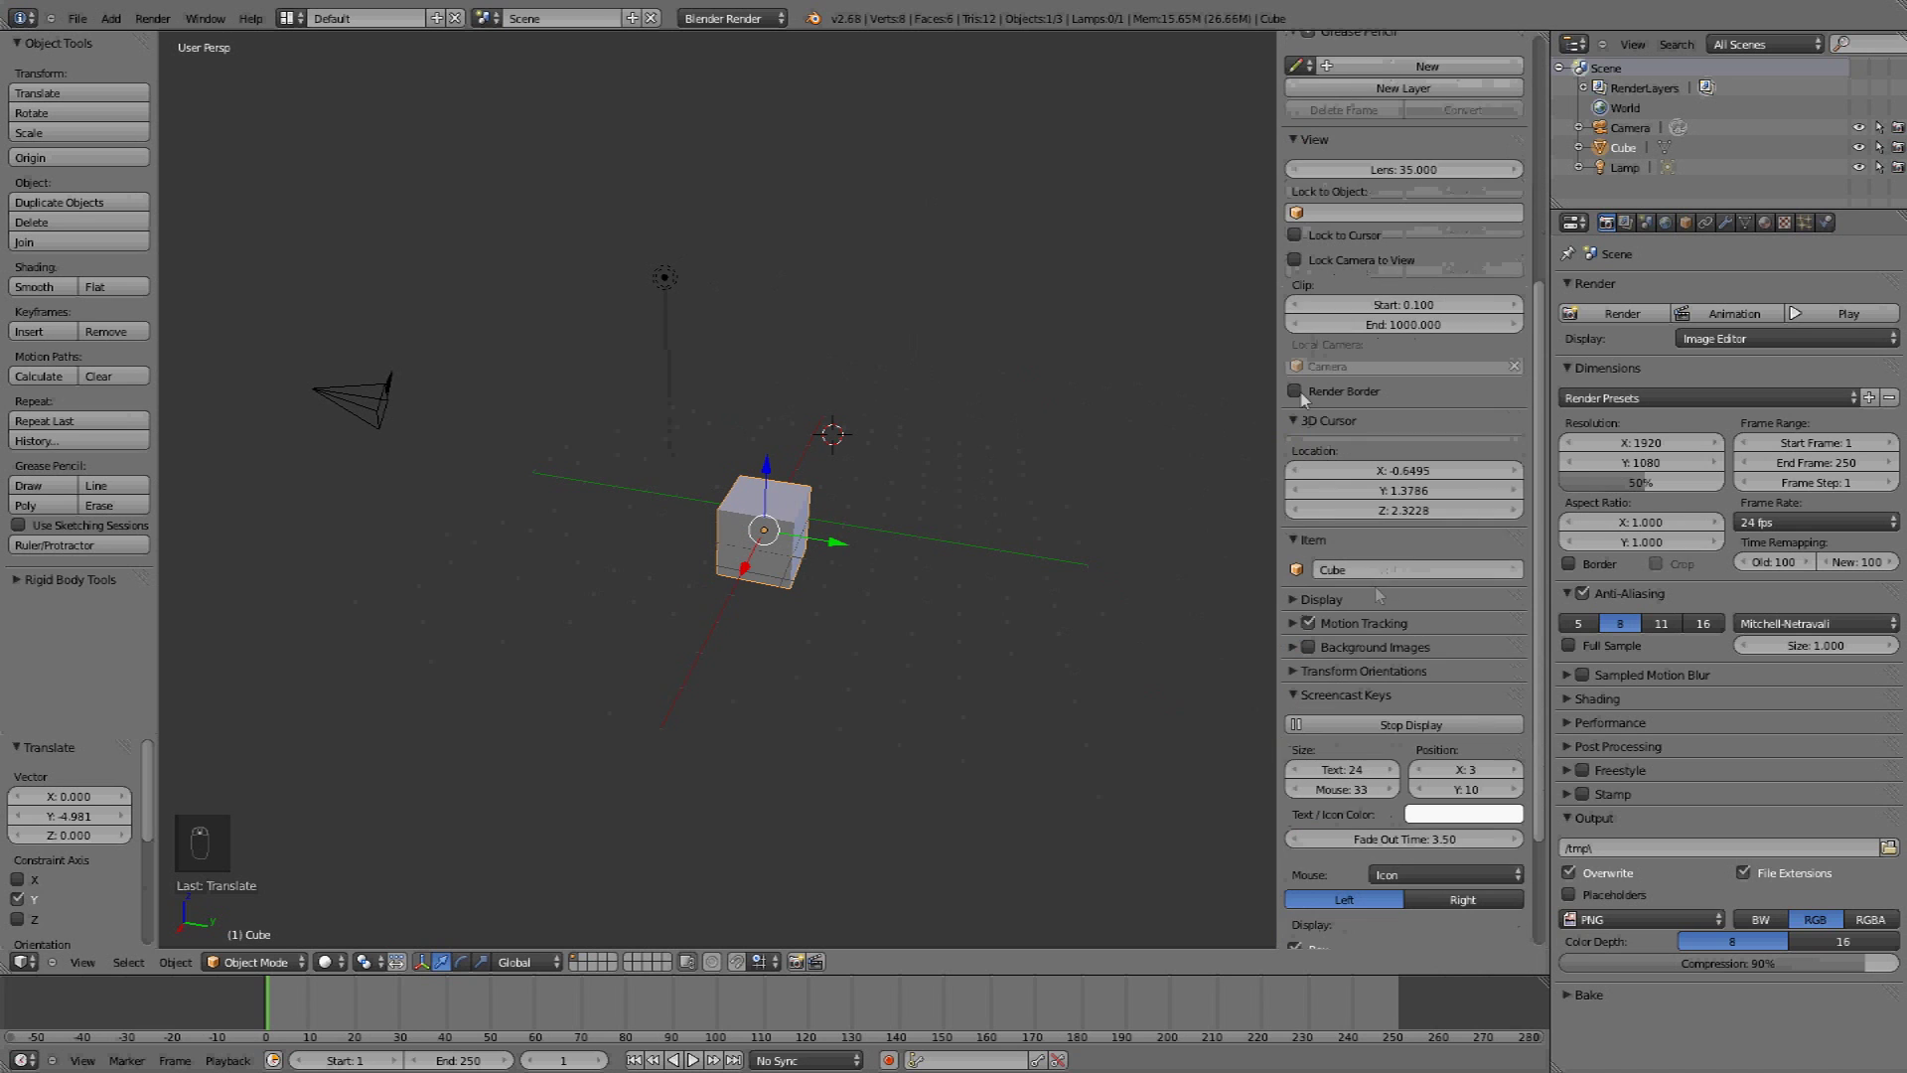
pyautogui.click(1296, 563)
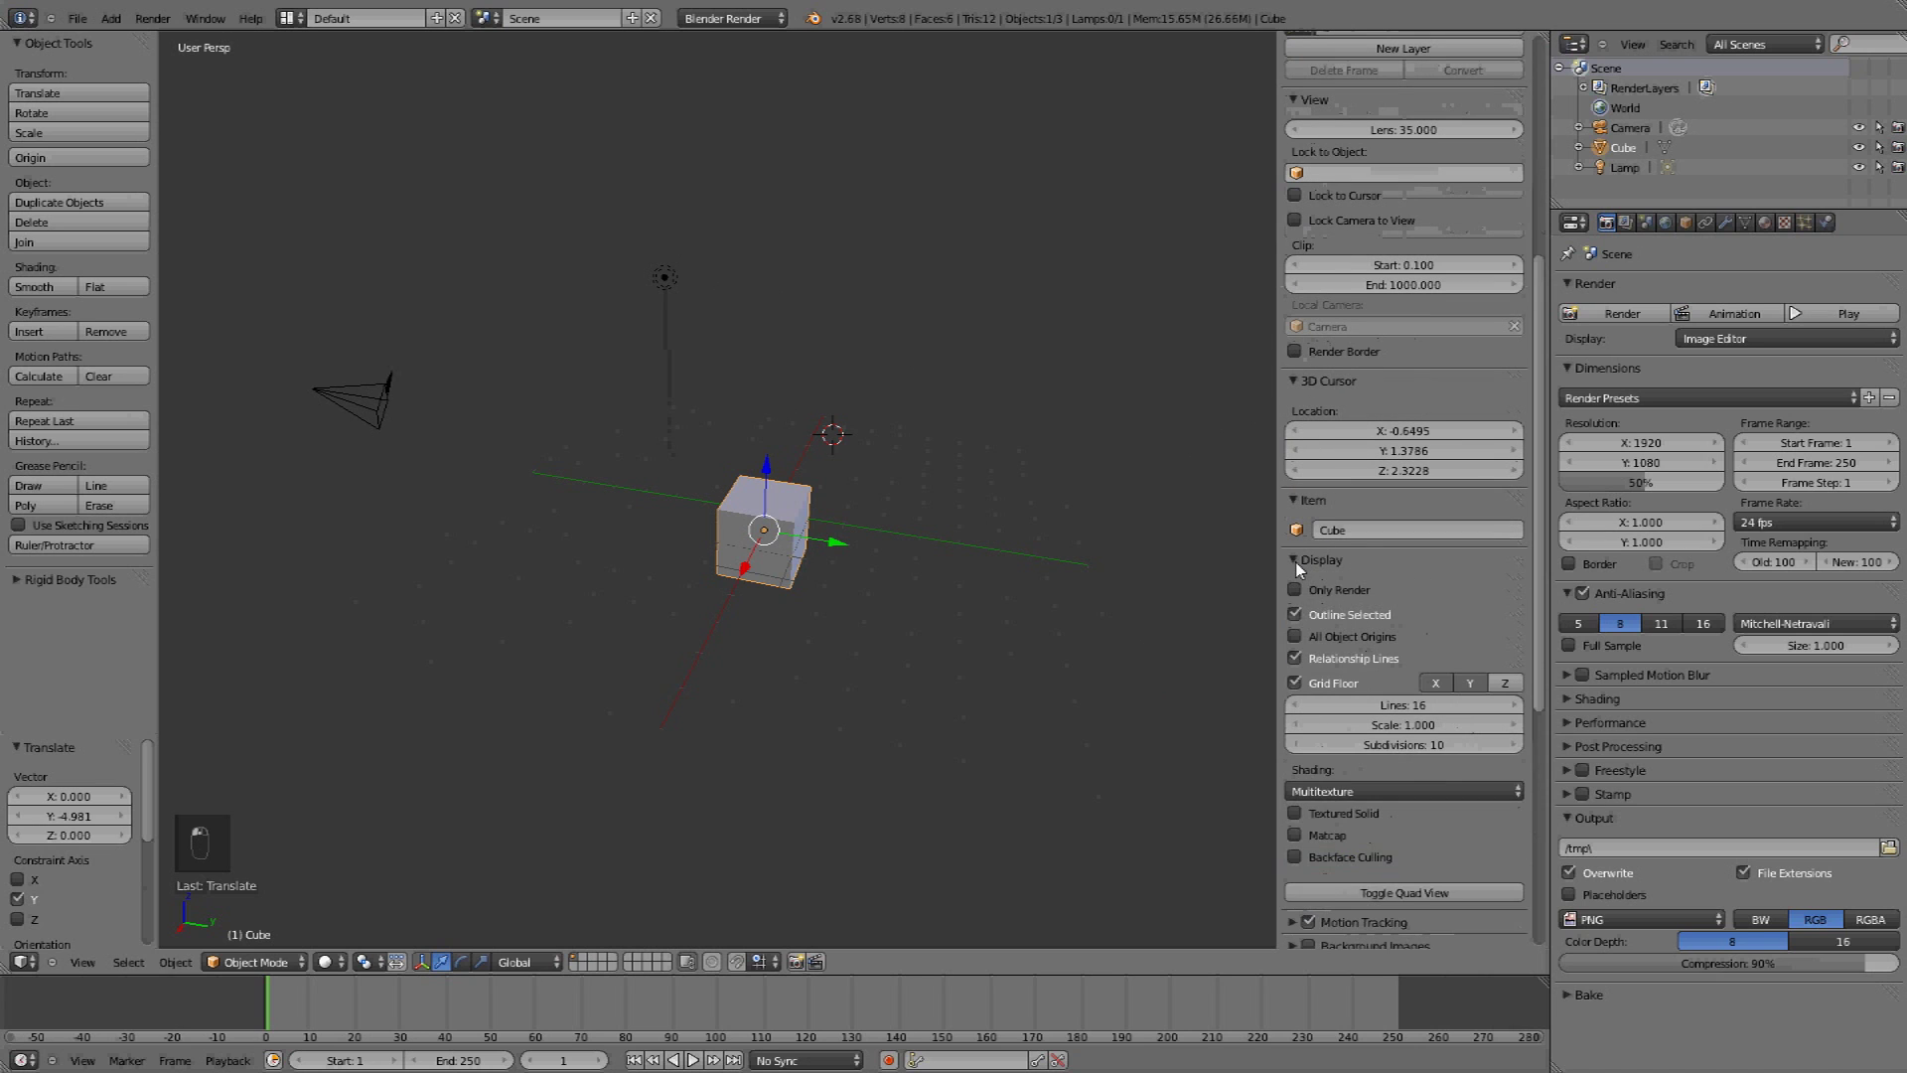
pyautogui.click(1296, 563)
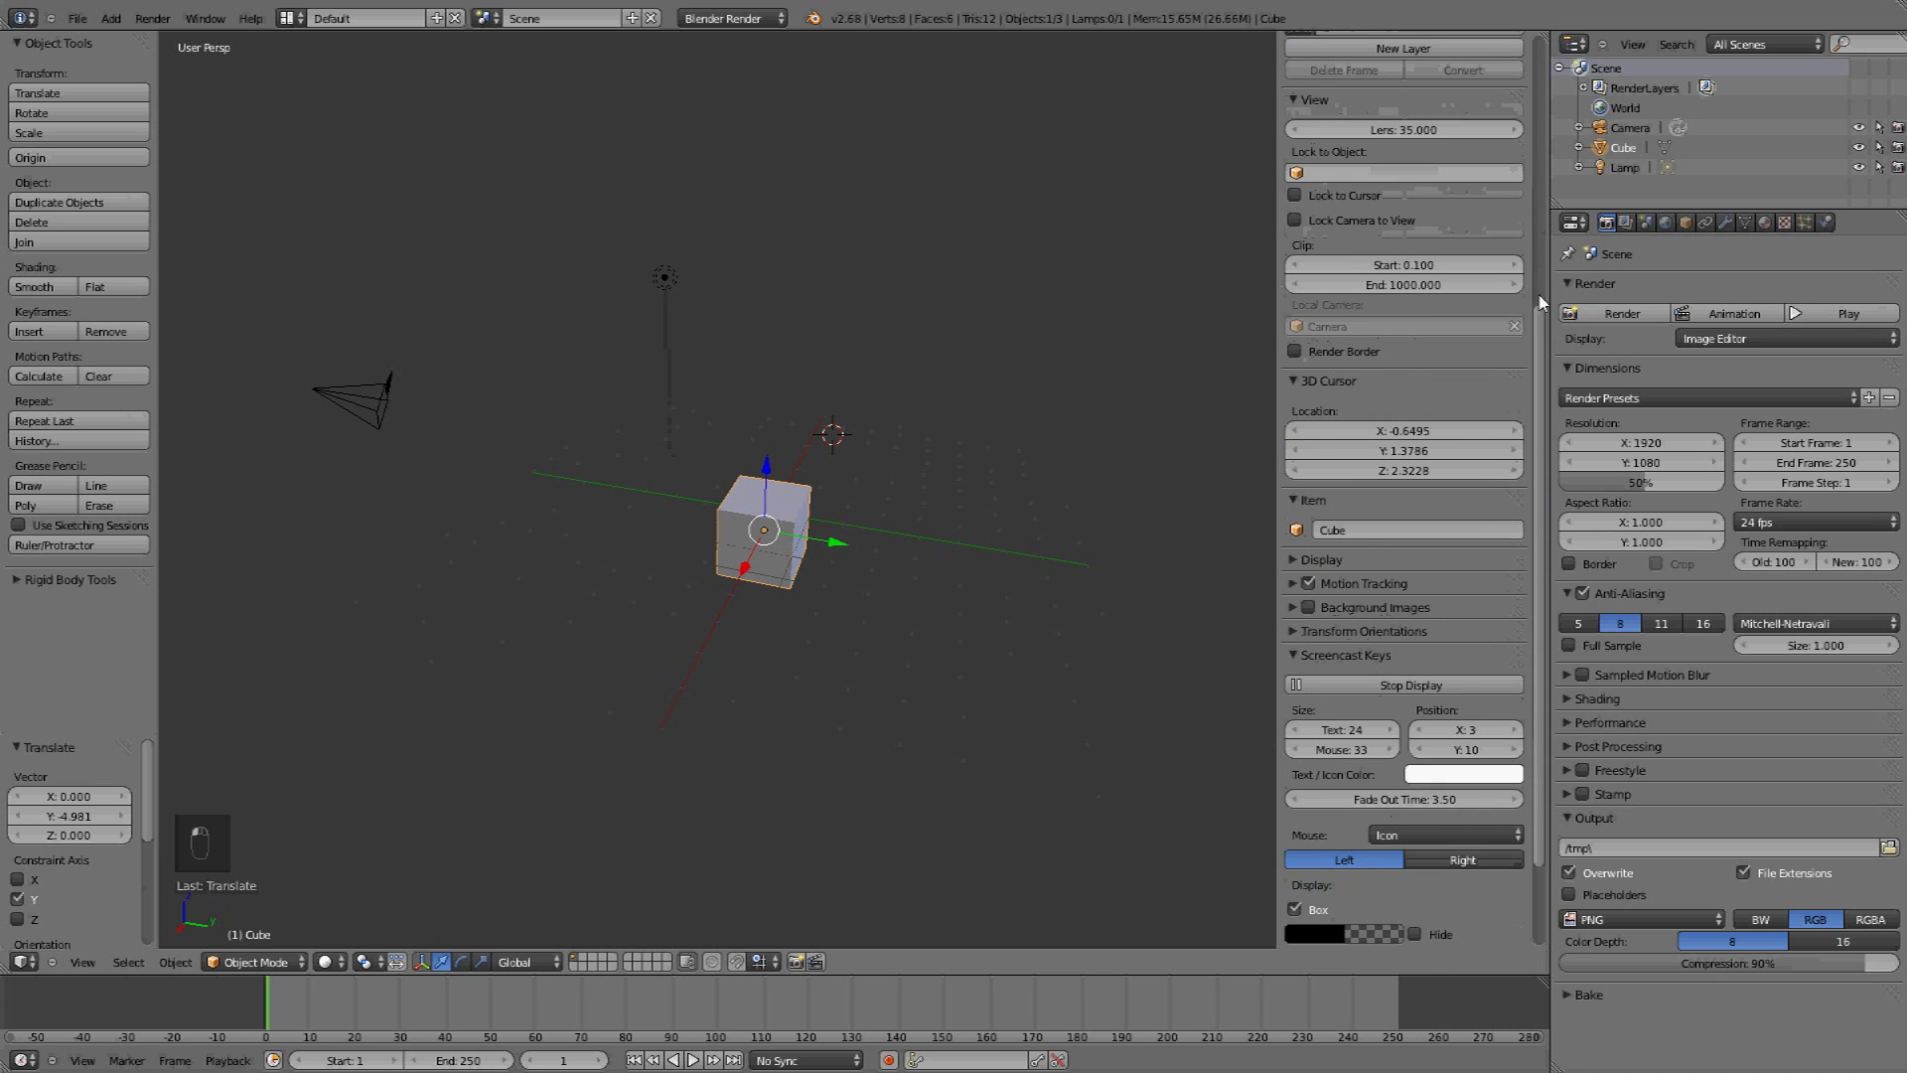
pyautogui.scroll(8, 1536, 300)
pyautogui.scroll(2, 1526, 50)
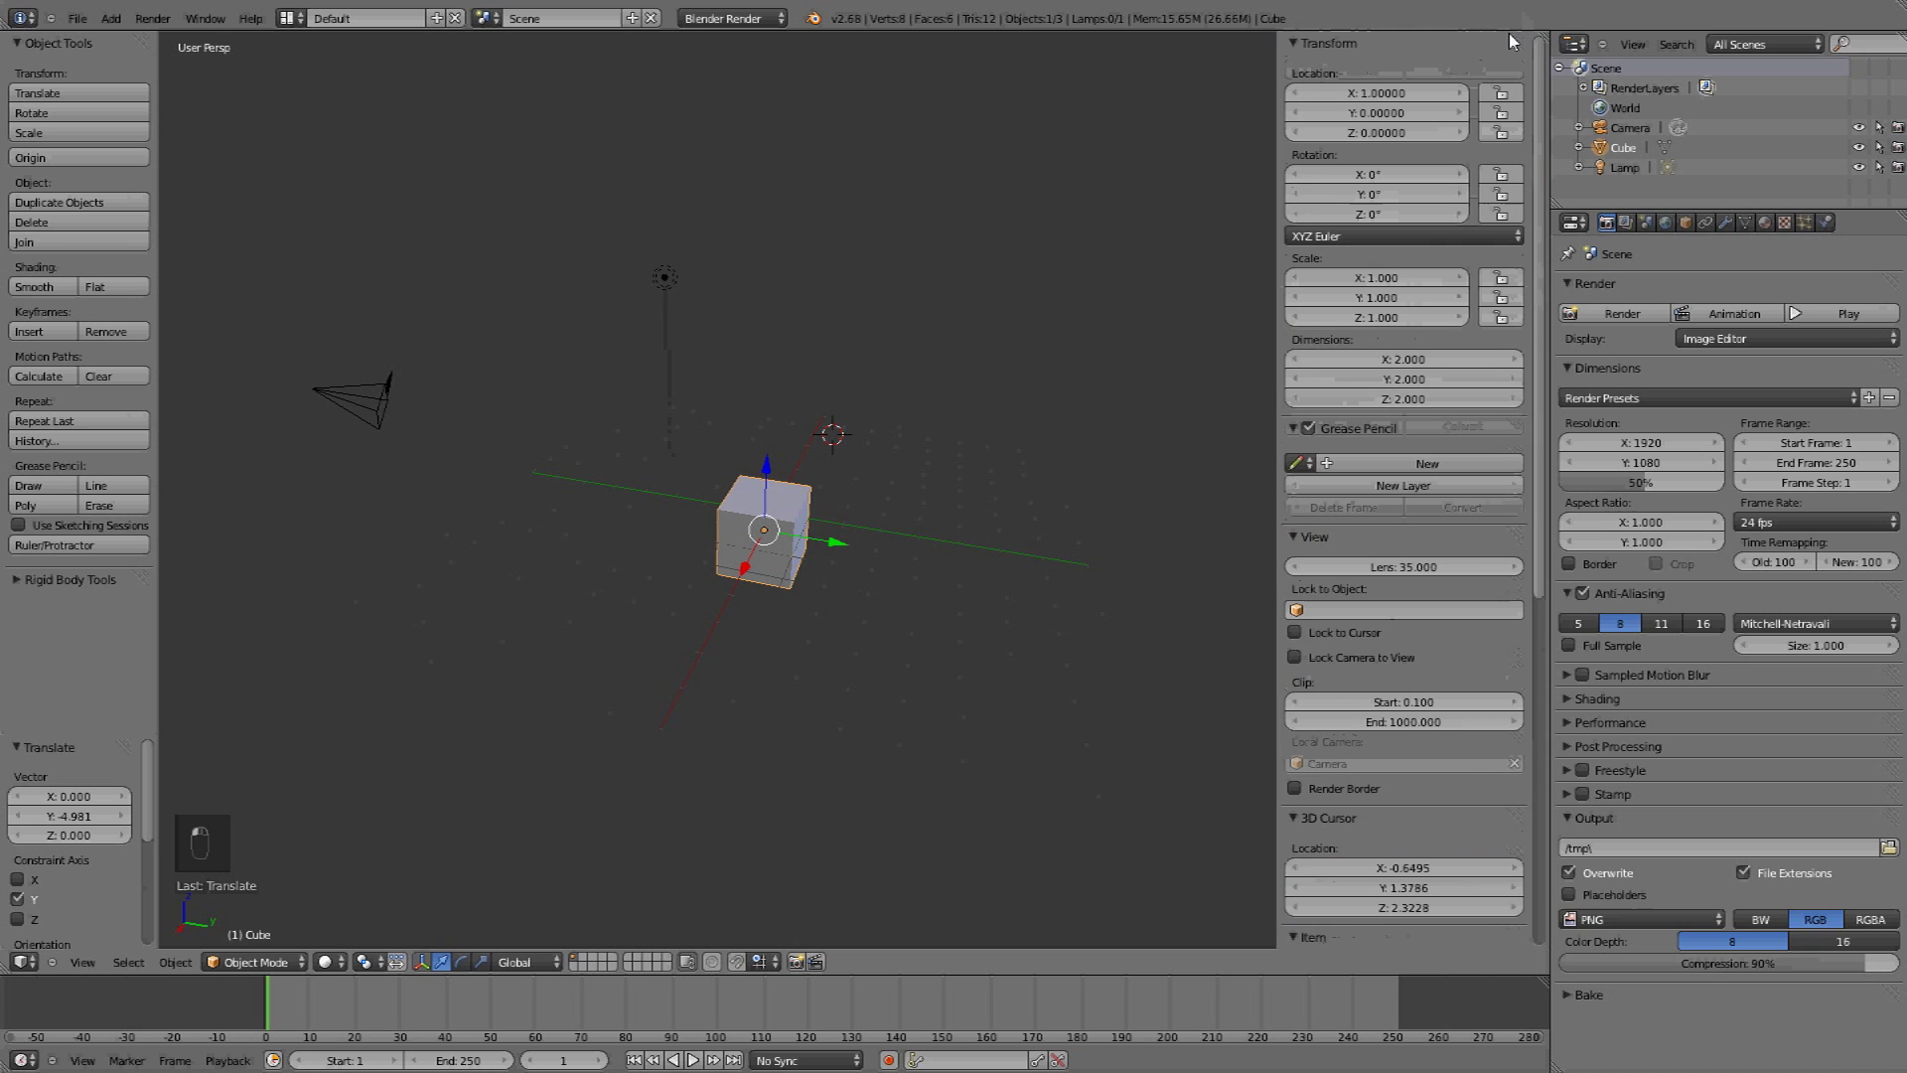
pyautogui.moveTo(1279, 51); pyautogui.dragTo(1333, 54)
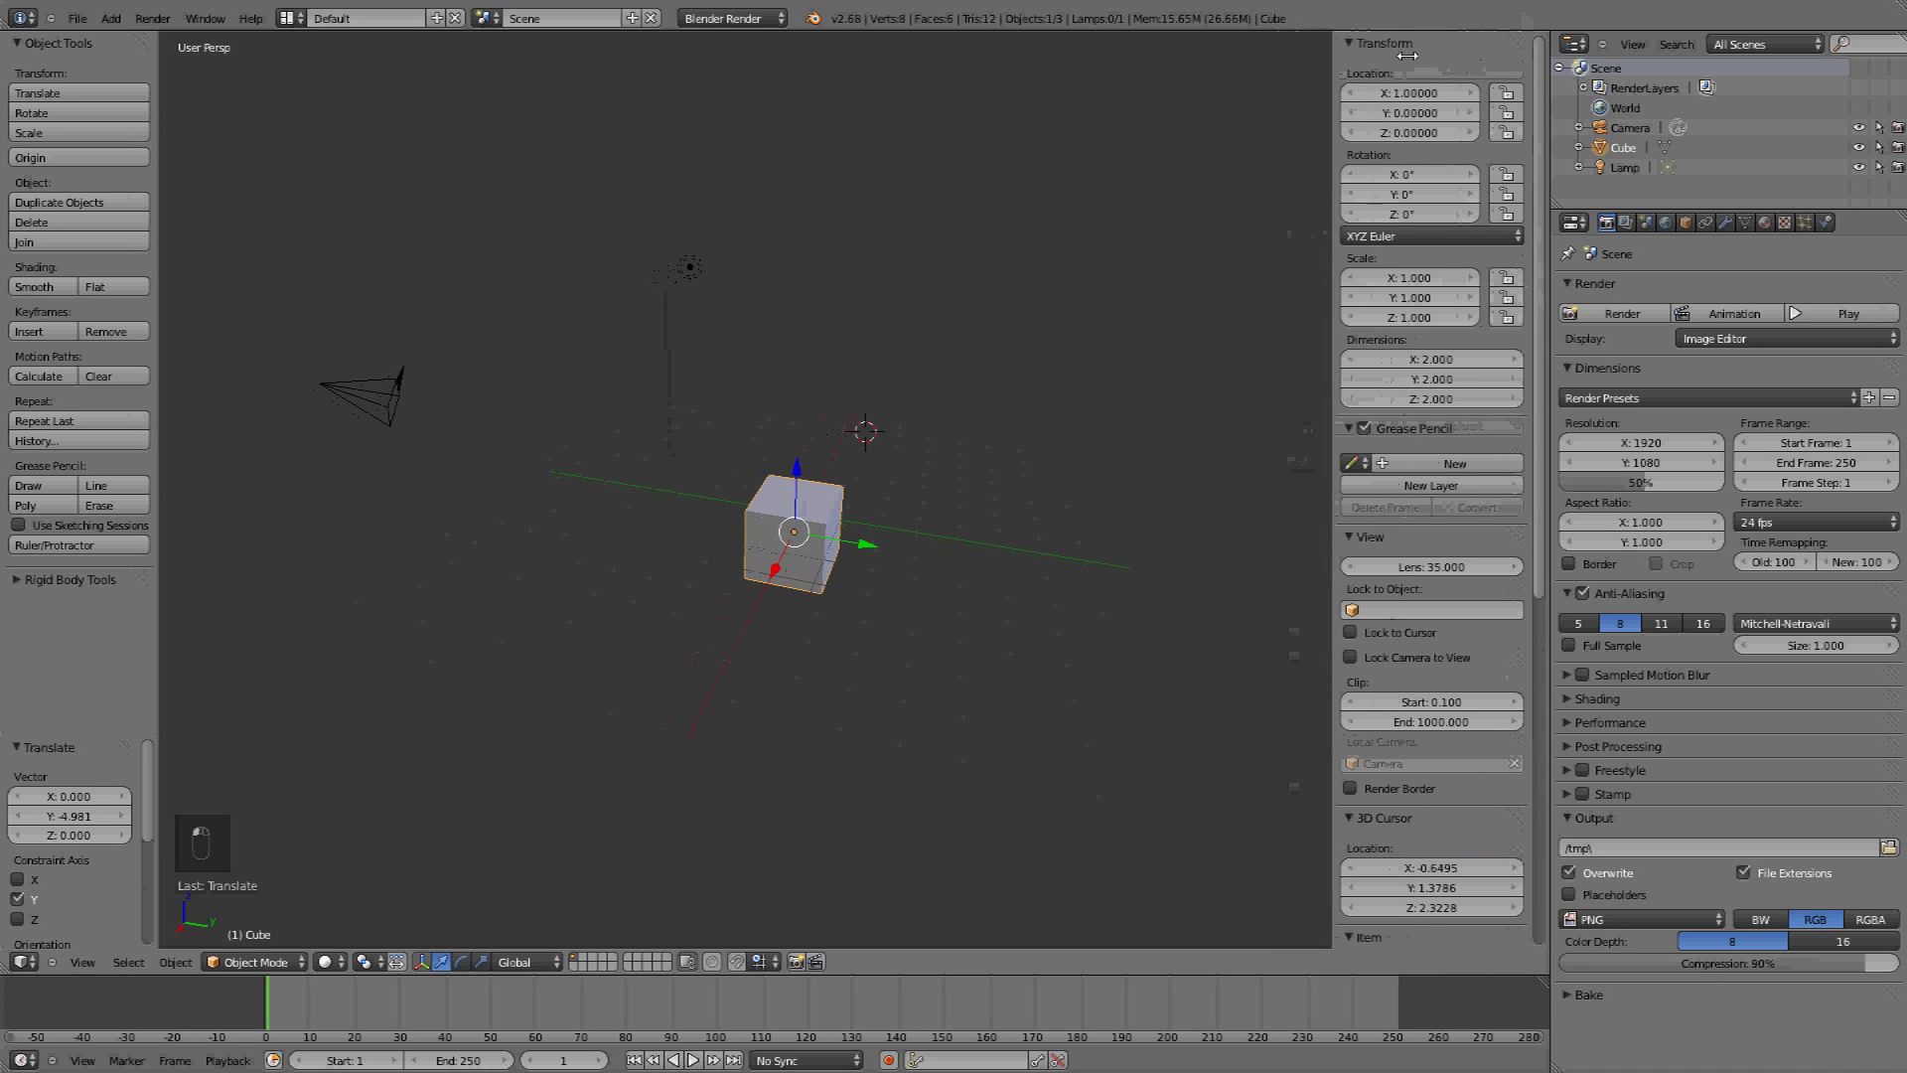
# Hide the side panel, place the 3D cursor above right of the cube, and split the 3D view
pyautogui.press('n')
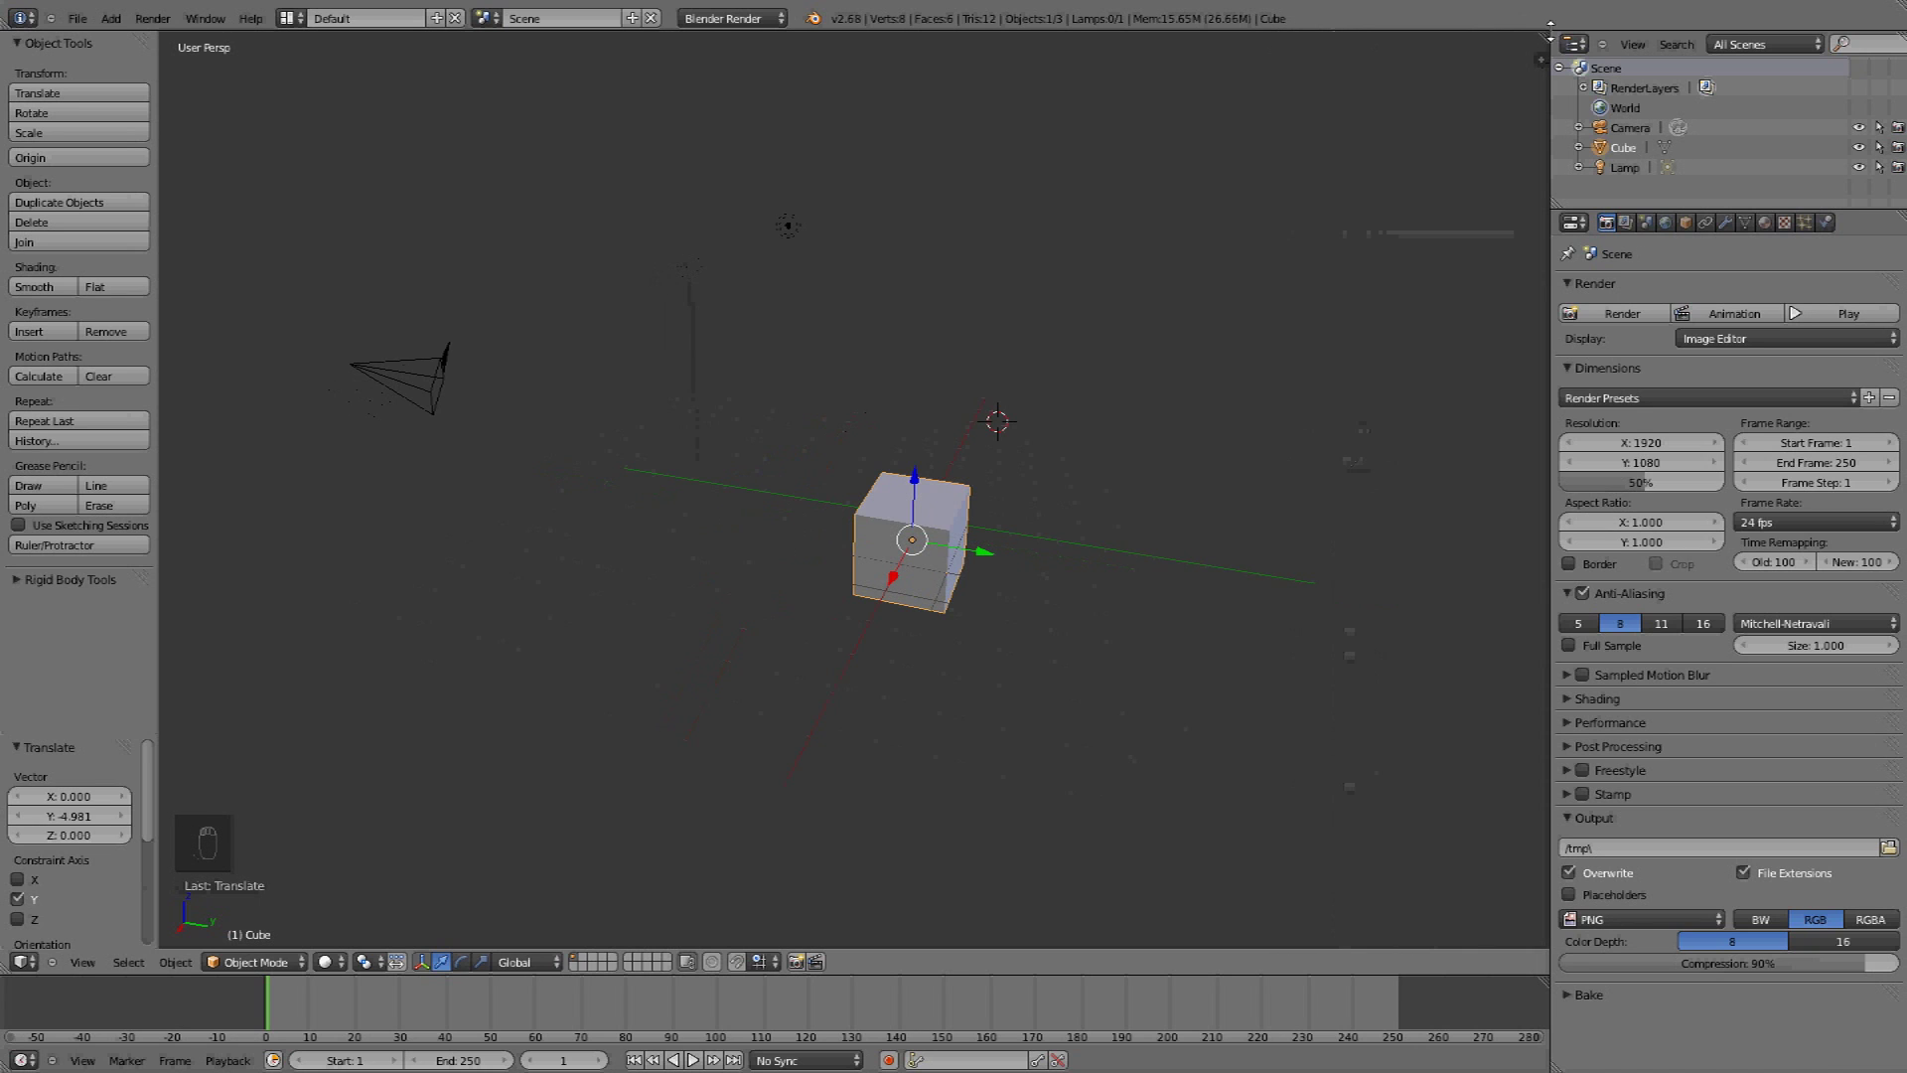
pyautogui.click(1148, 226)
pyautogui.click(1573, 224)
pyautogui.moveTo(1539, 37); pyautogui.dragTo(874, 105)
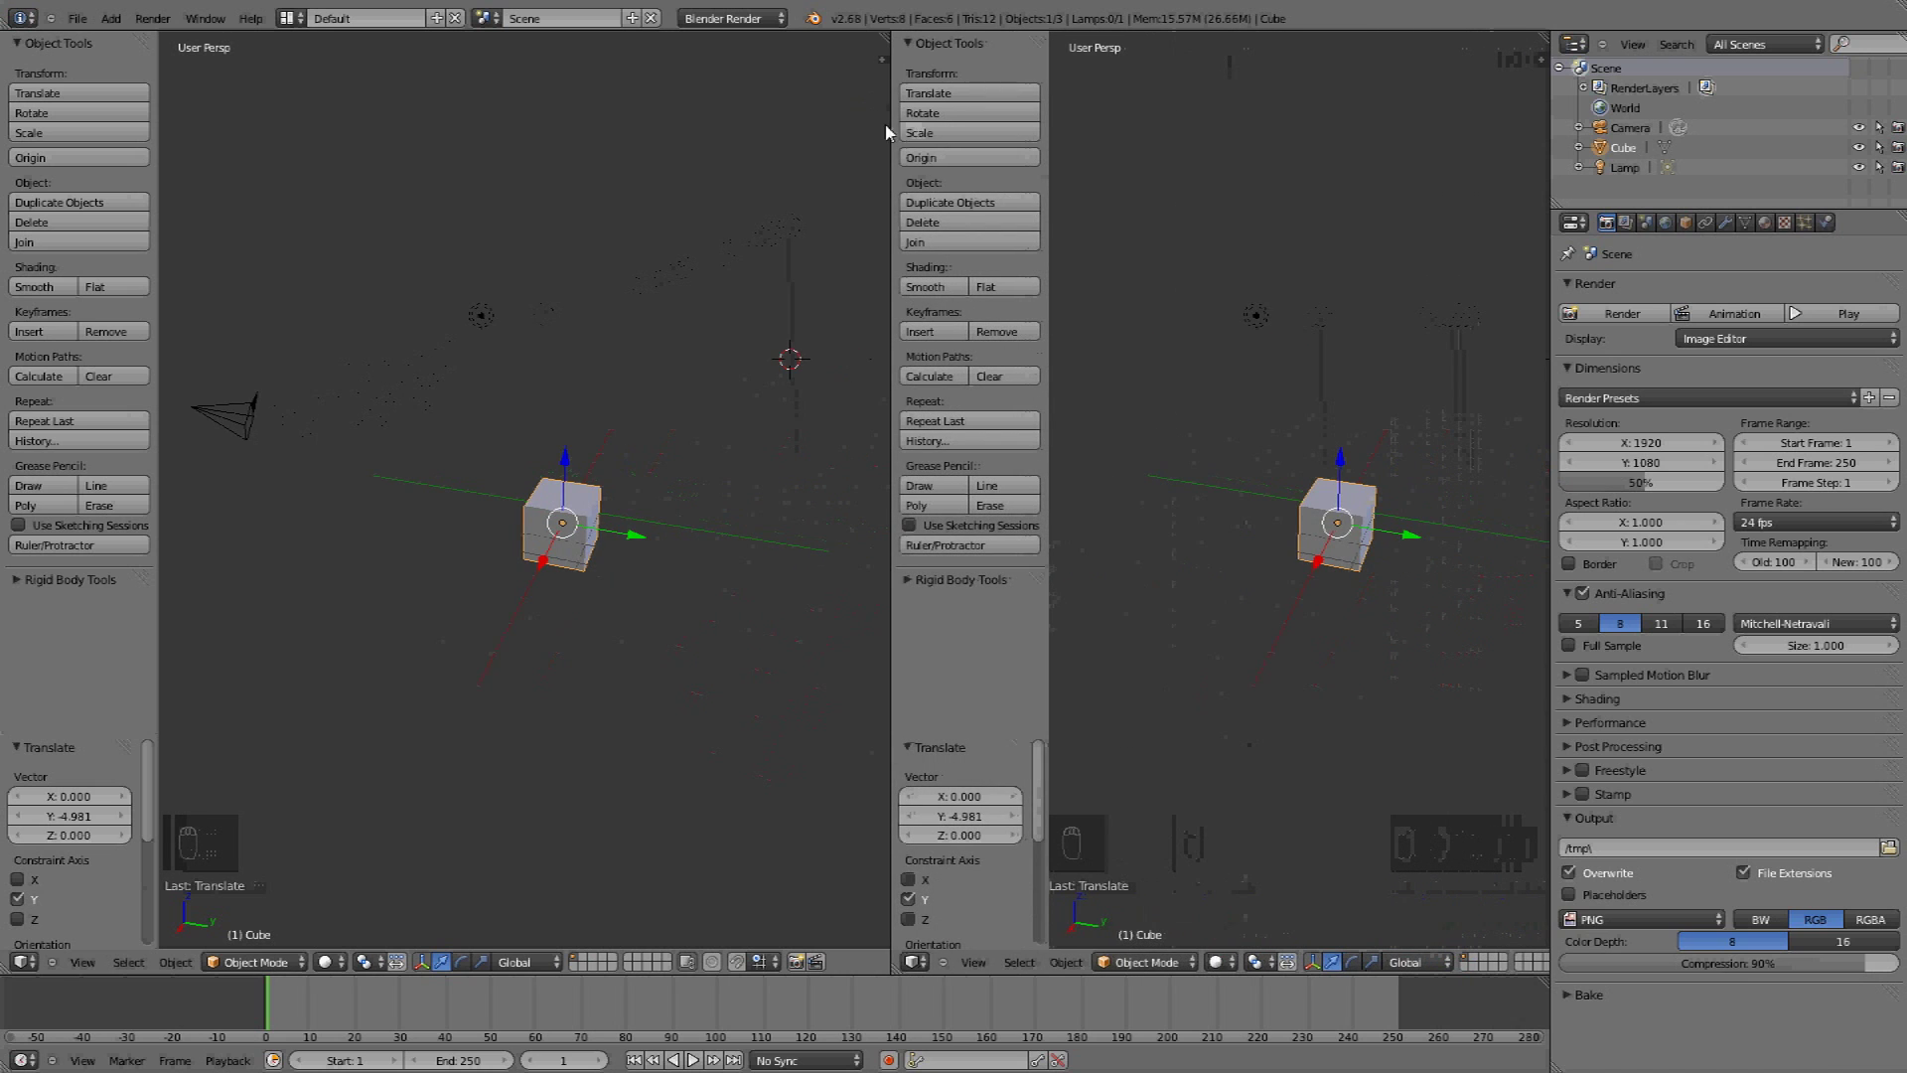
# Widen the new right-hand viewport and orbit it to a low, near-level angle
pyautogui.moveTo(892, 129); pyautogui.dragTo(817, 132)
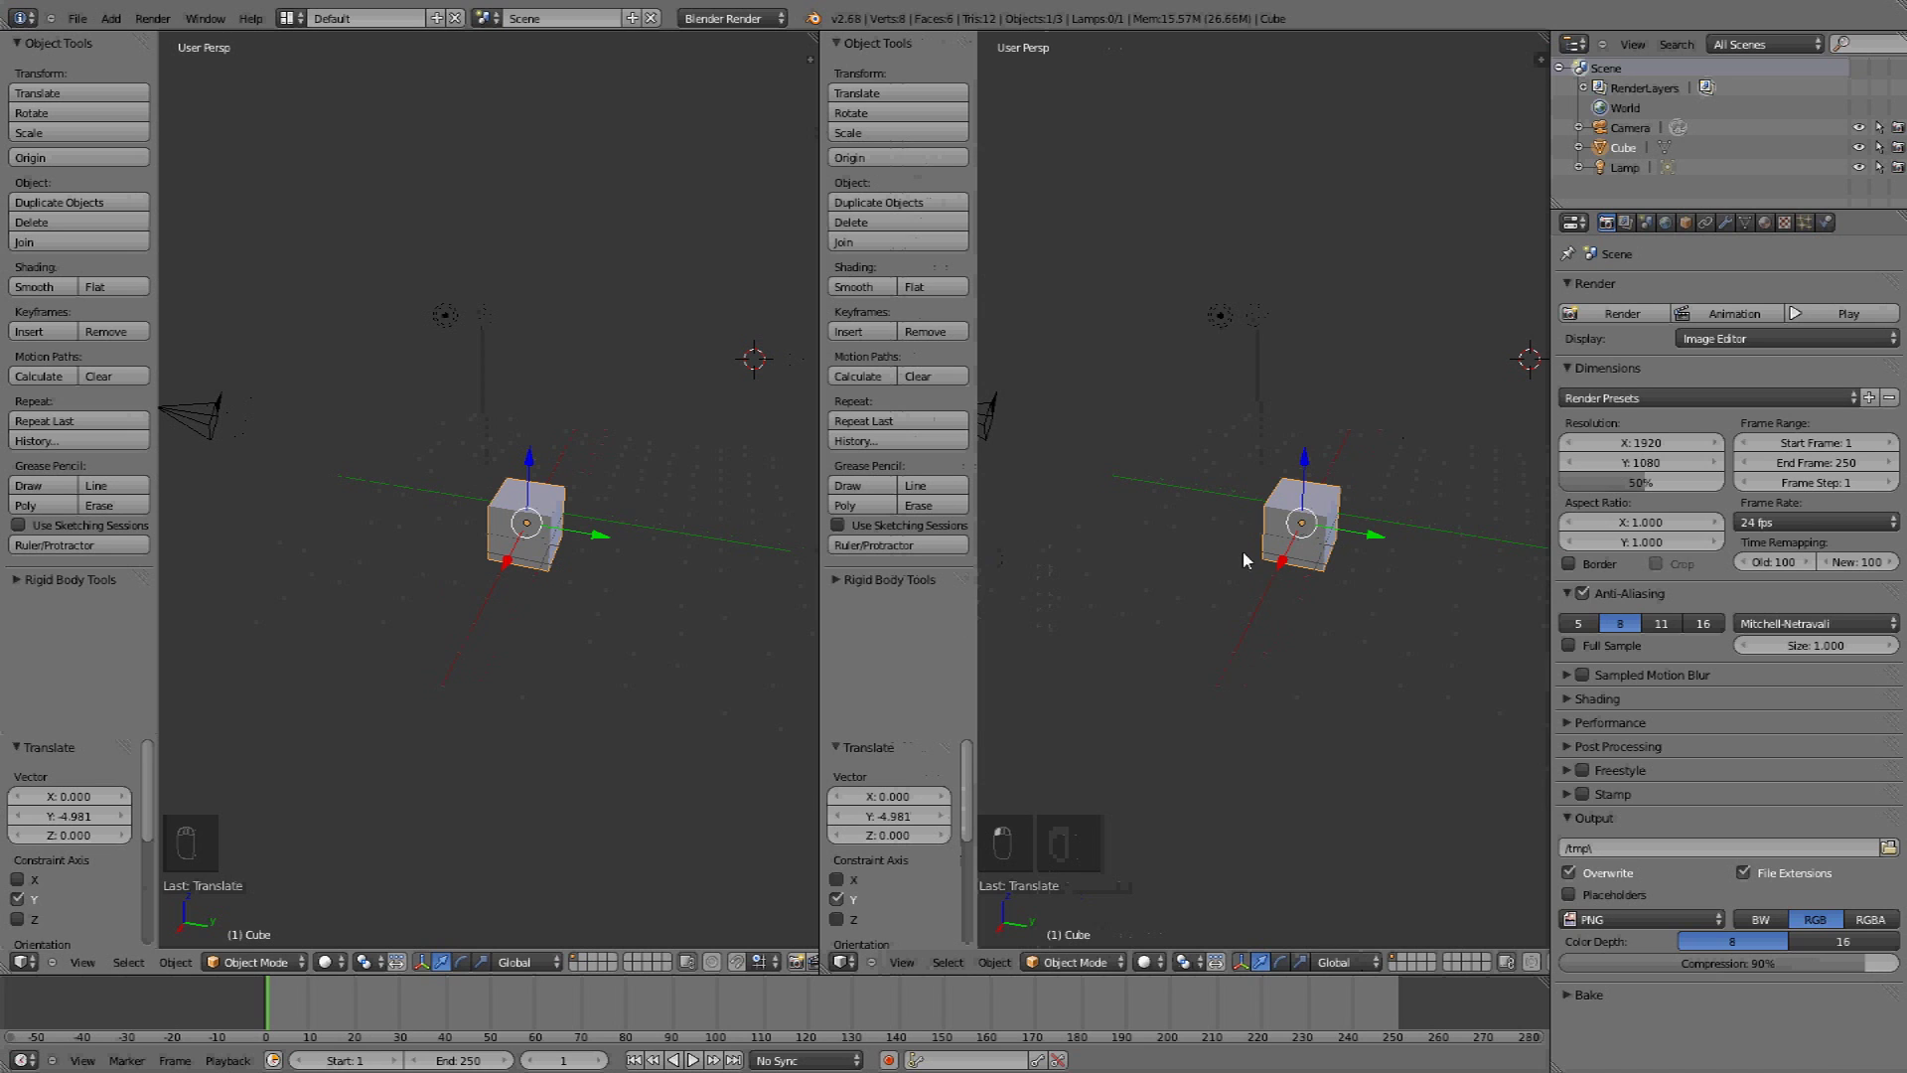
pyautogui.moveTo(1256, 553); pyautogui.dragTo(1060, 514, button='middle')
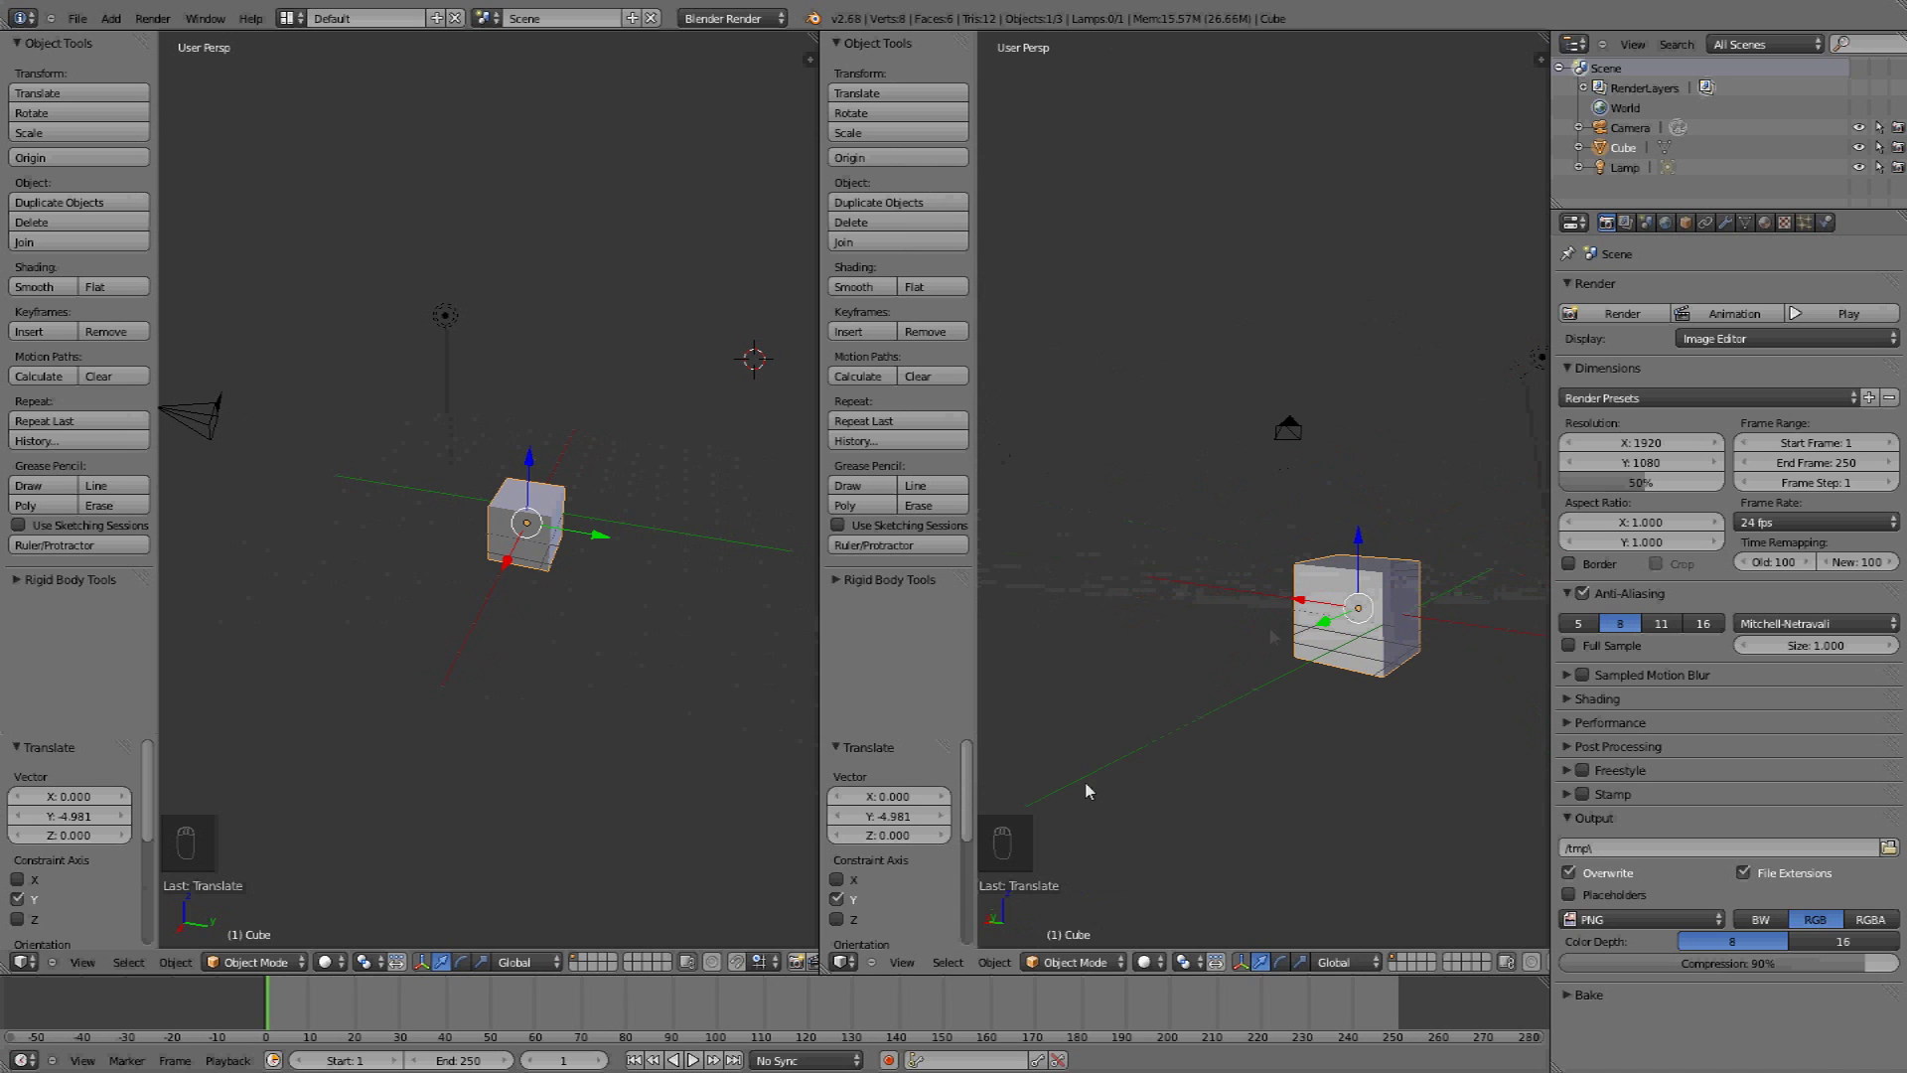
pyautogui.click(841, 963)
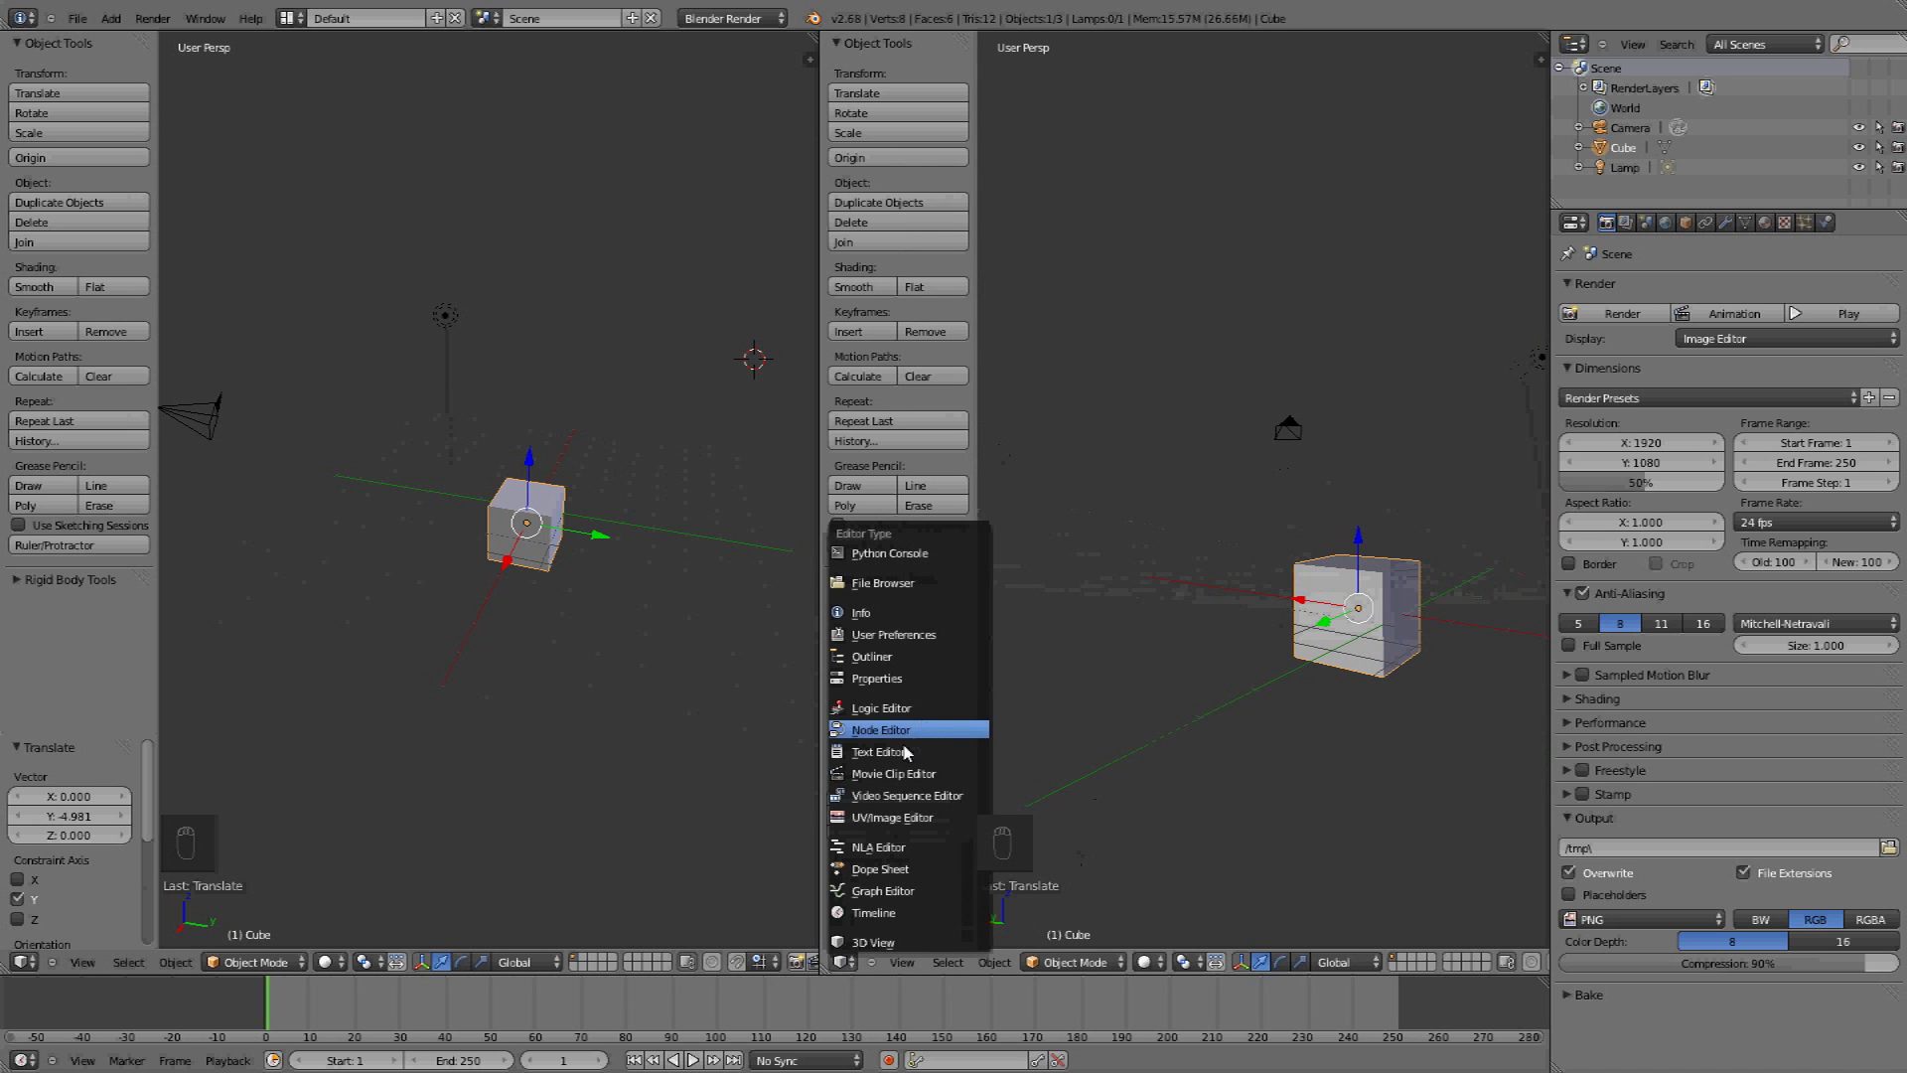
pyautogui.click(899, 816)
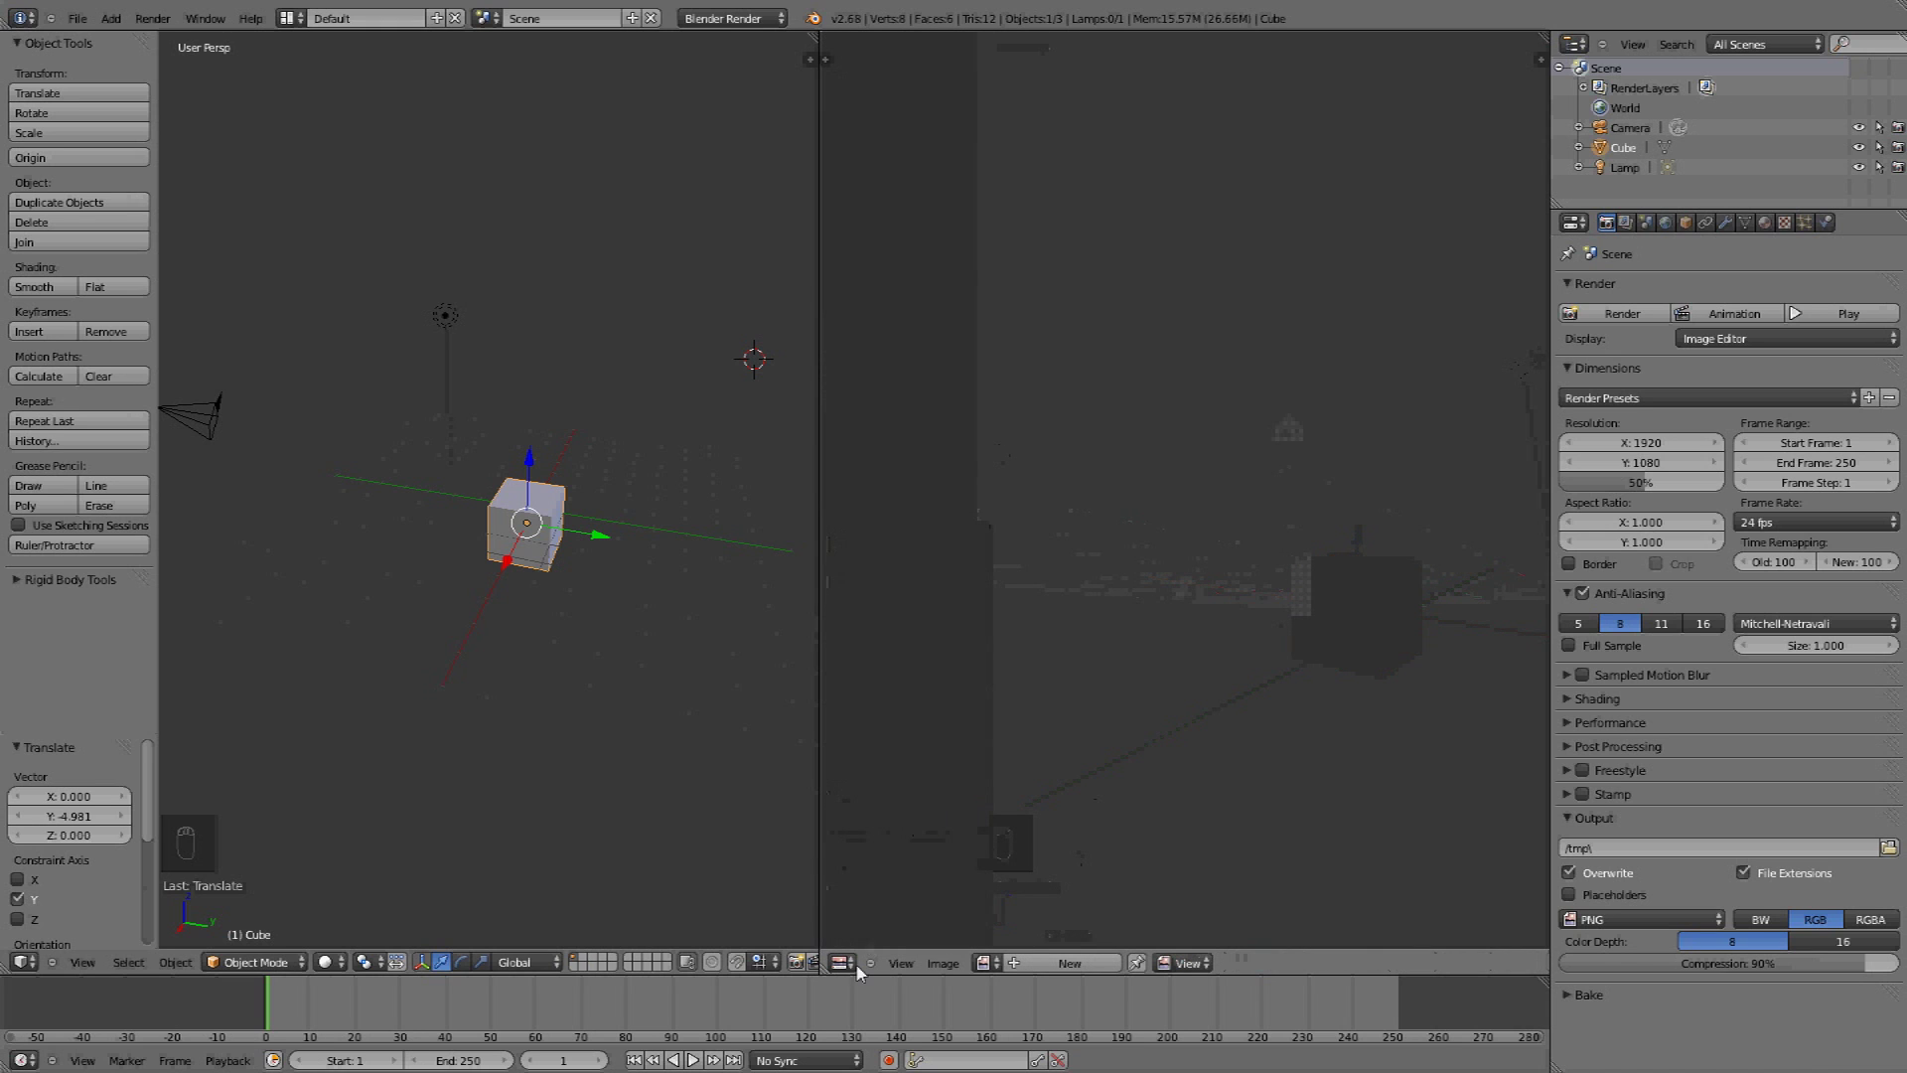
pyautogui.click(841, 963)
pyautogui.click(897, 894)
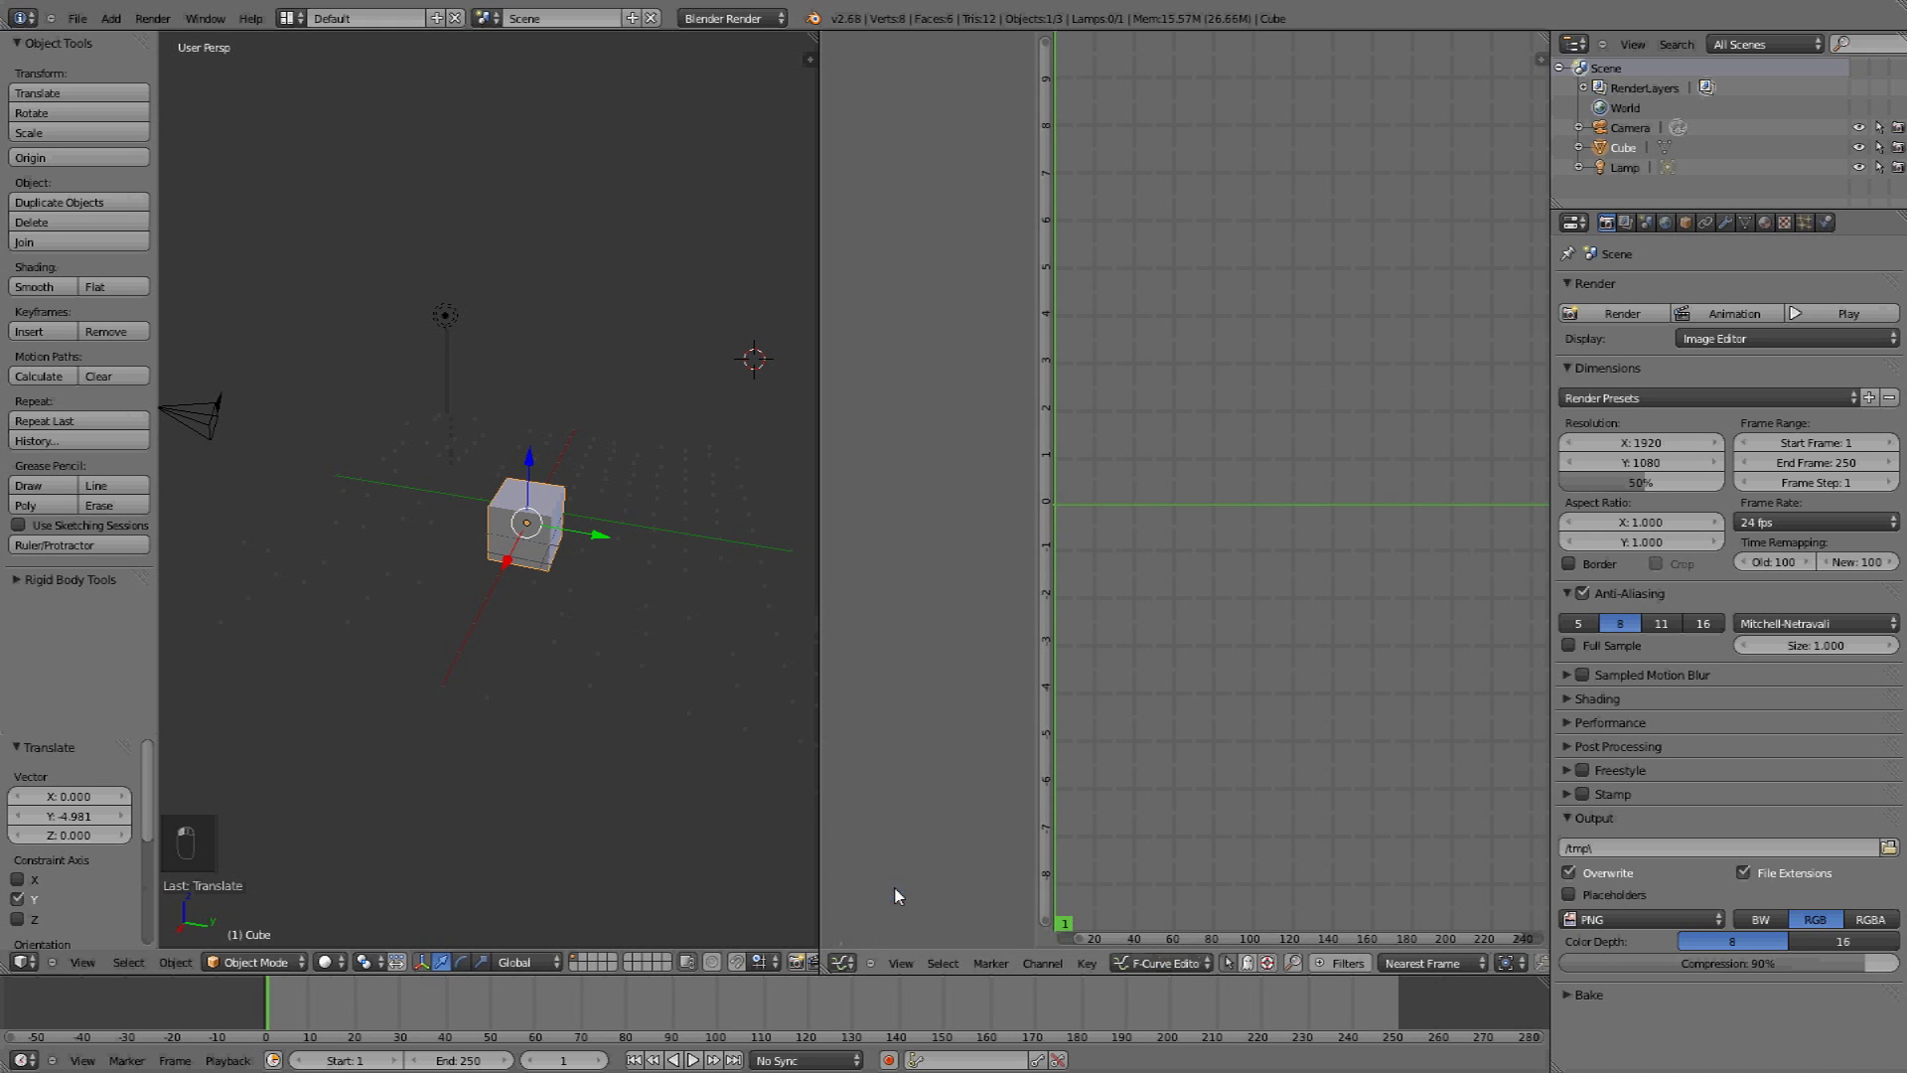
pyautogui.click(842, 962)
pyautogui.click(884, 945)
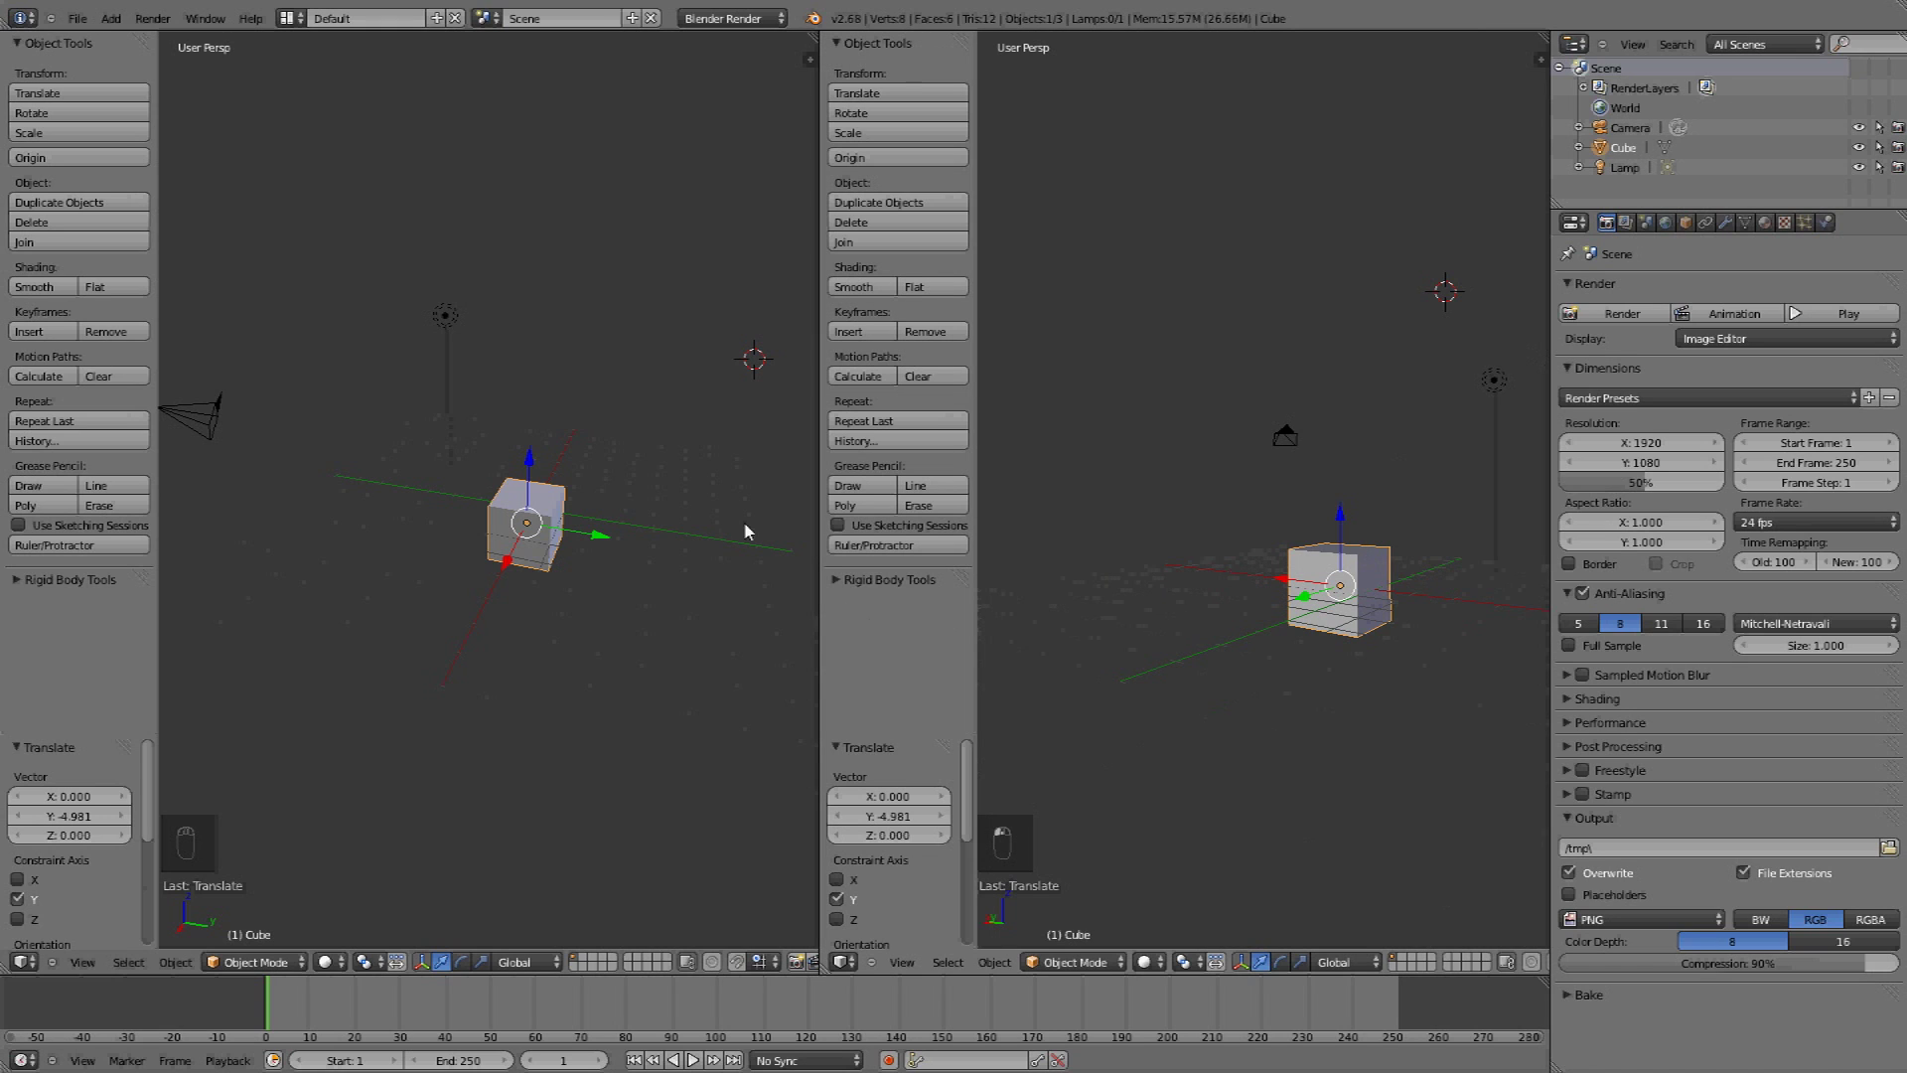
# Join the right viewport into the left one using Join Area from the border menu
pyautogui.rightClick(819, 468)
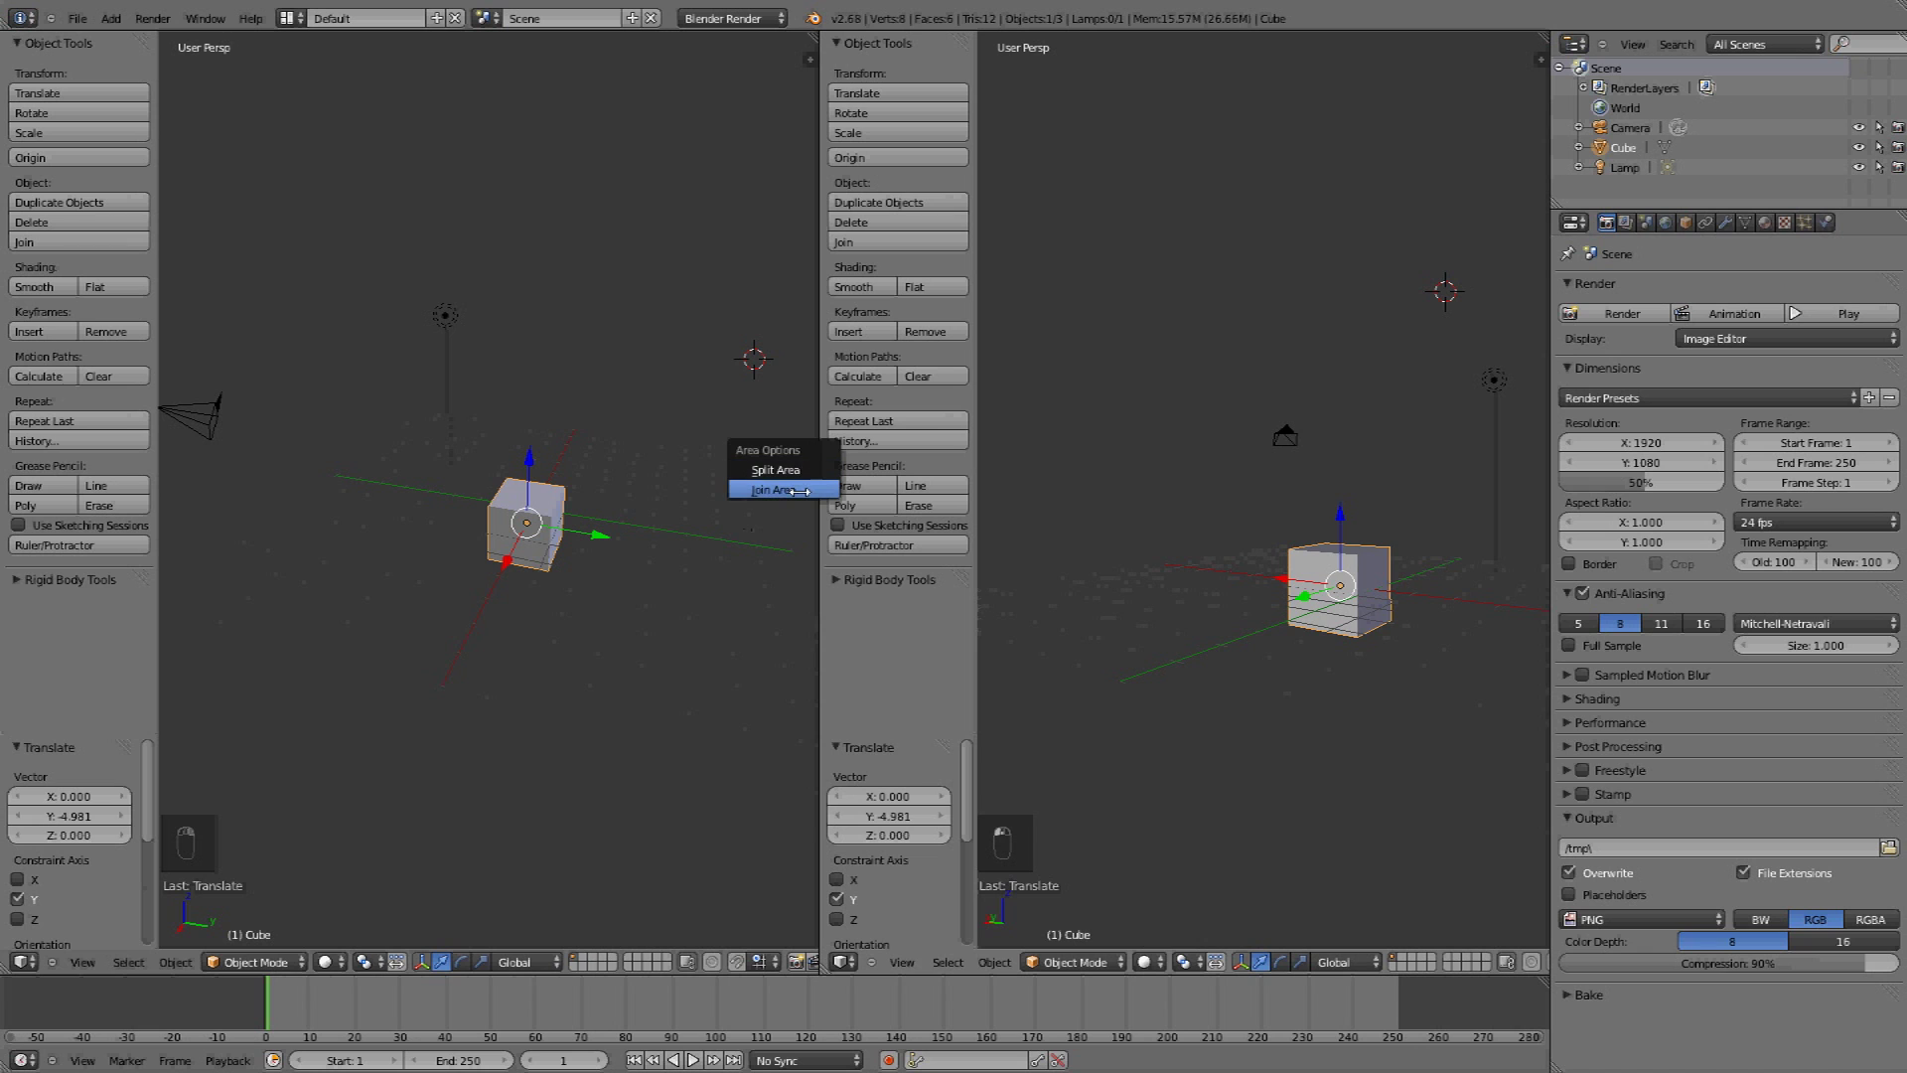
pyautogui.click(795, 490)
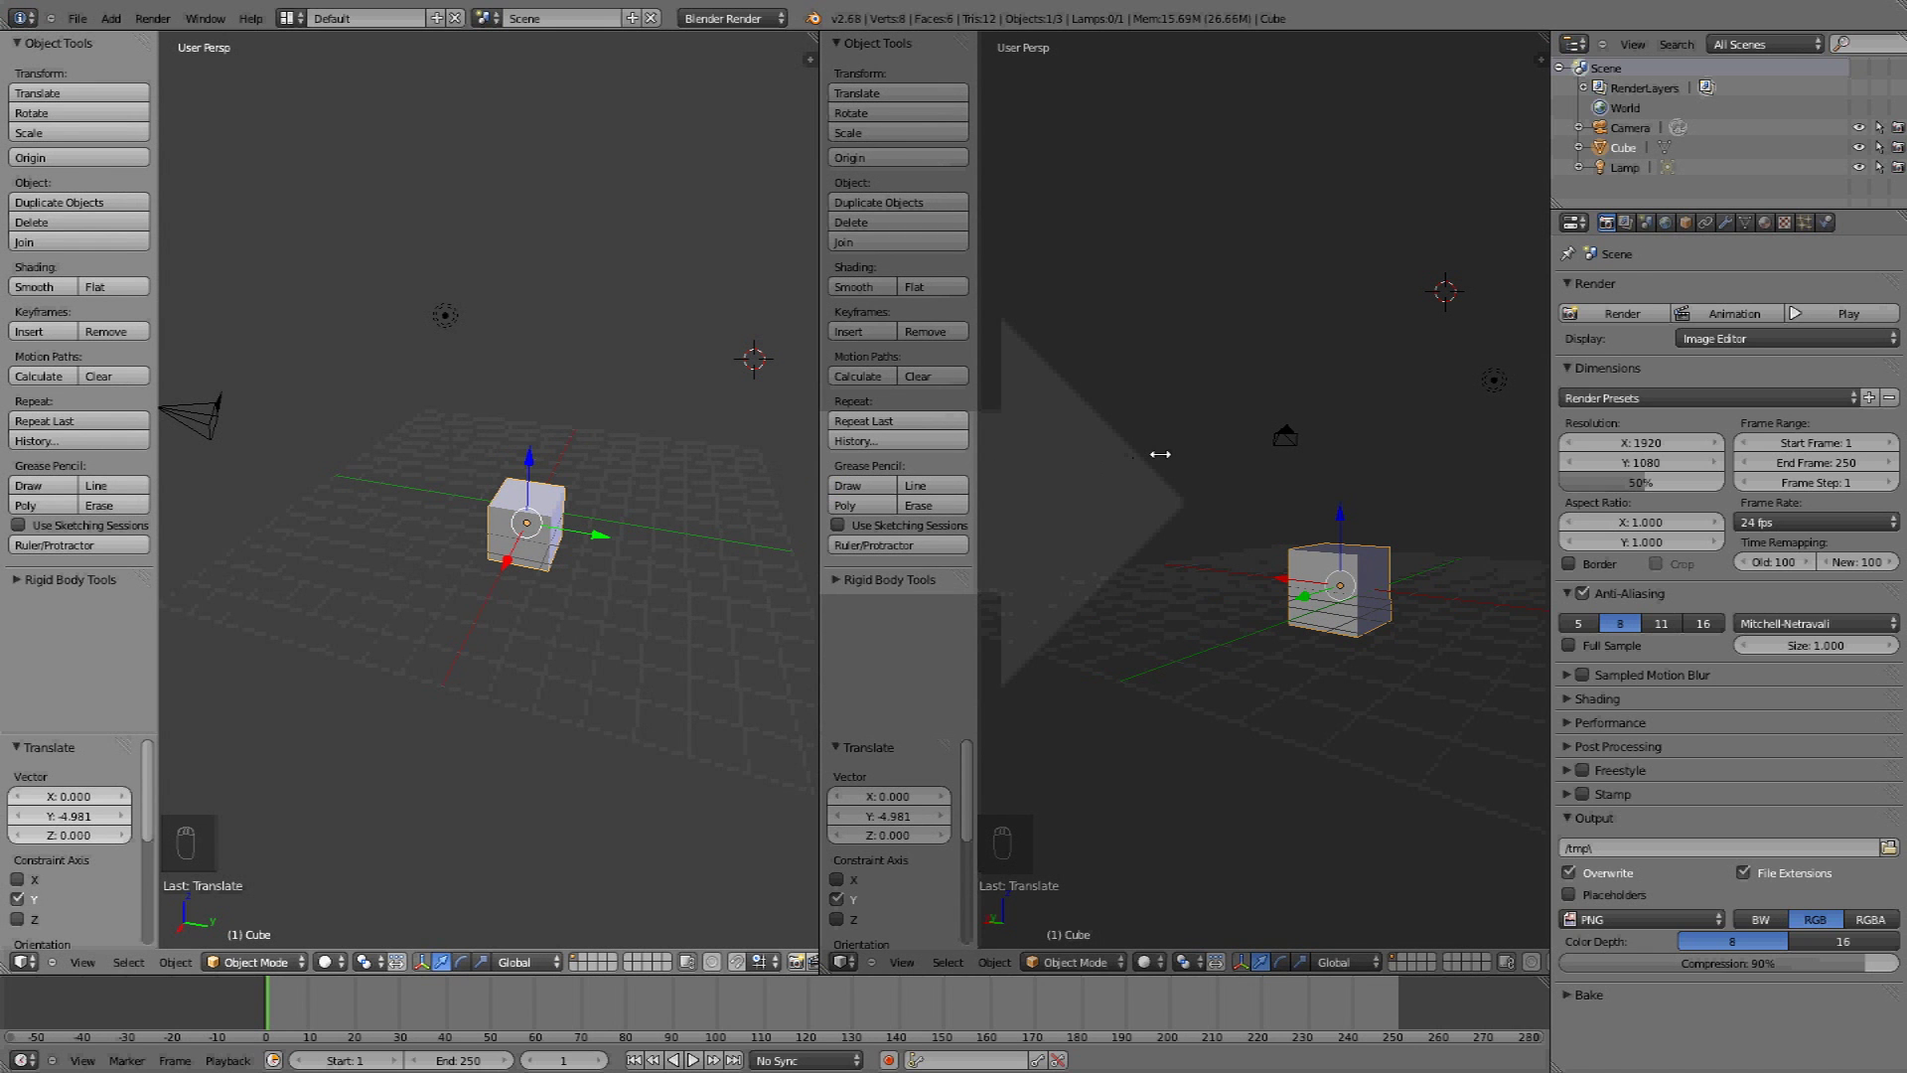
pyautogui.click(1226, 451)
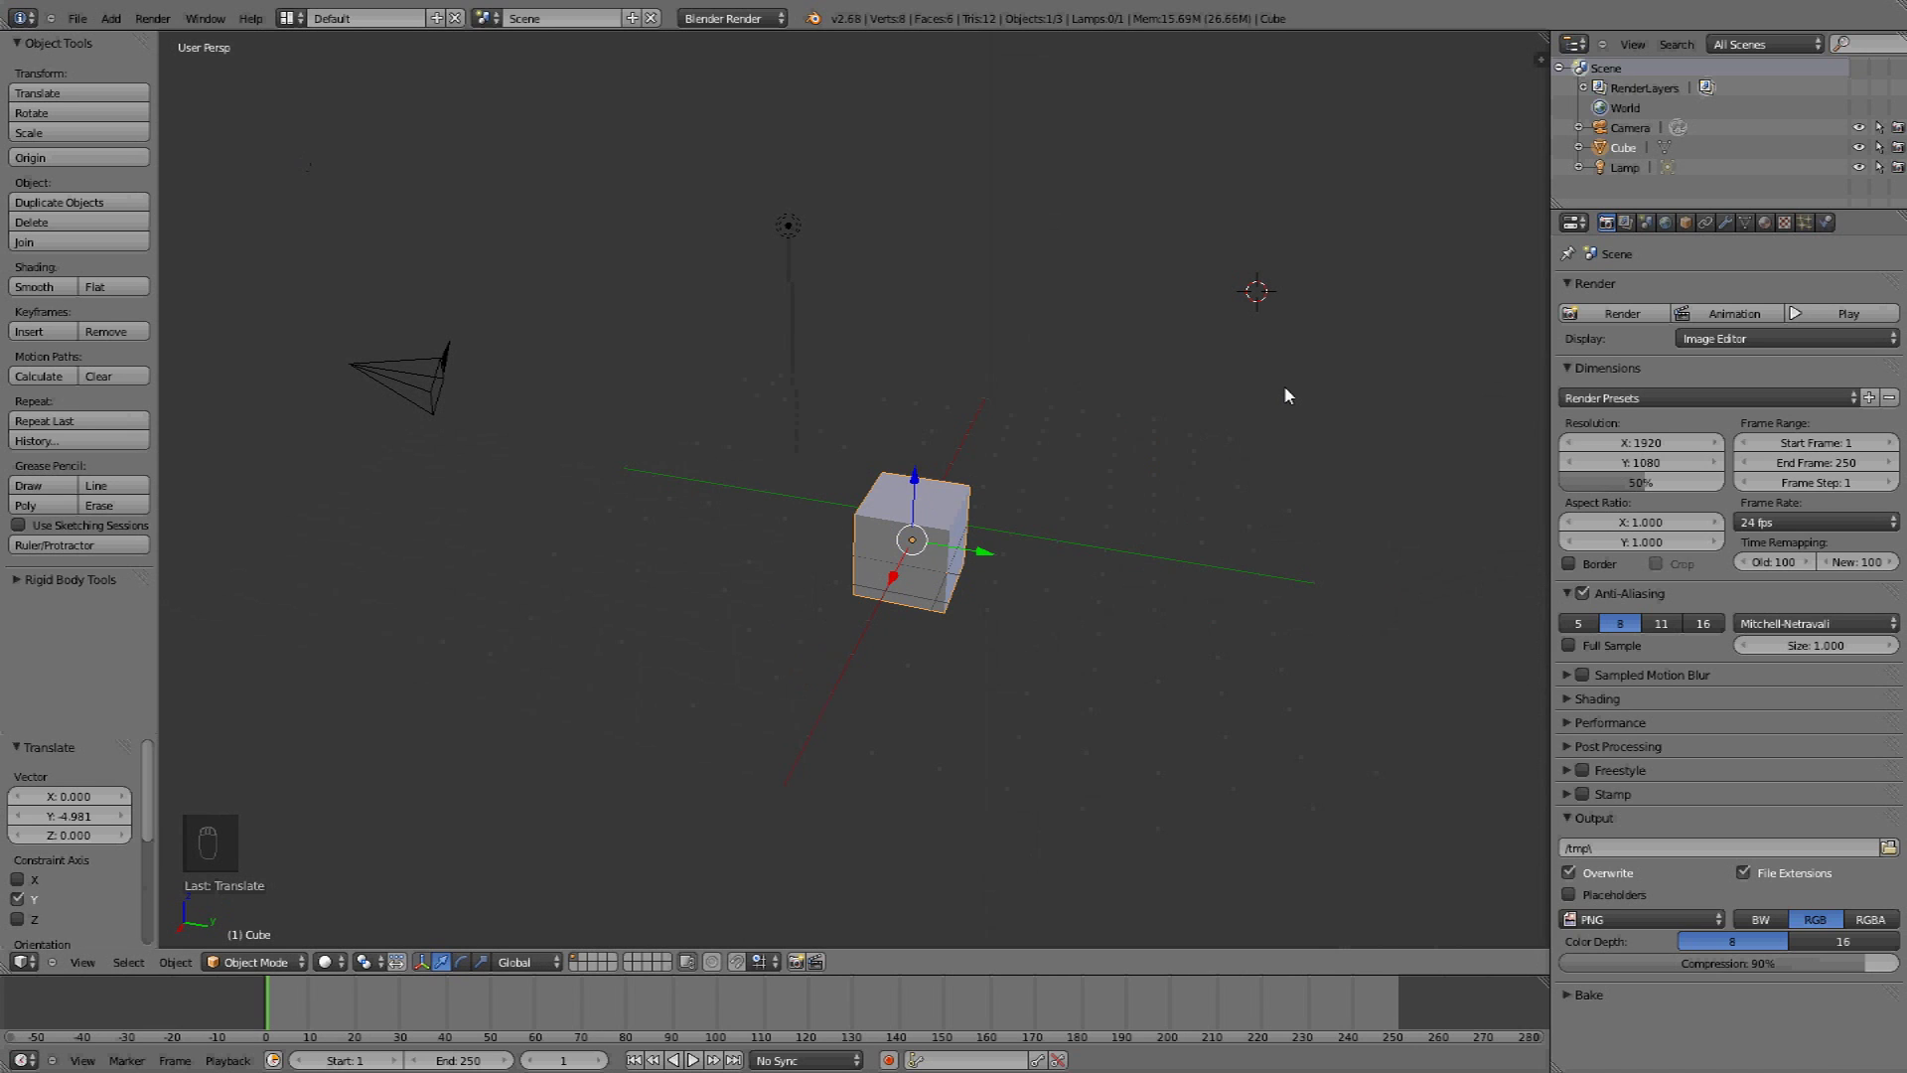
# Zoom in and orbit until the cube faces the view nearly head-on
pyautogui.scroll(1, 988, 460)
pyautogui.moveTo(987, 461); pyautogui.dragTo(1092, 537, button='middle')
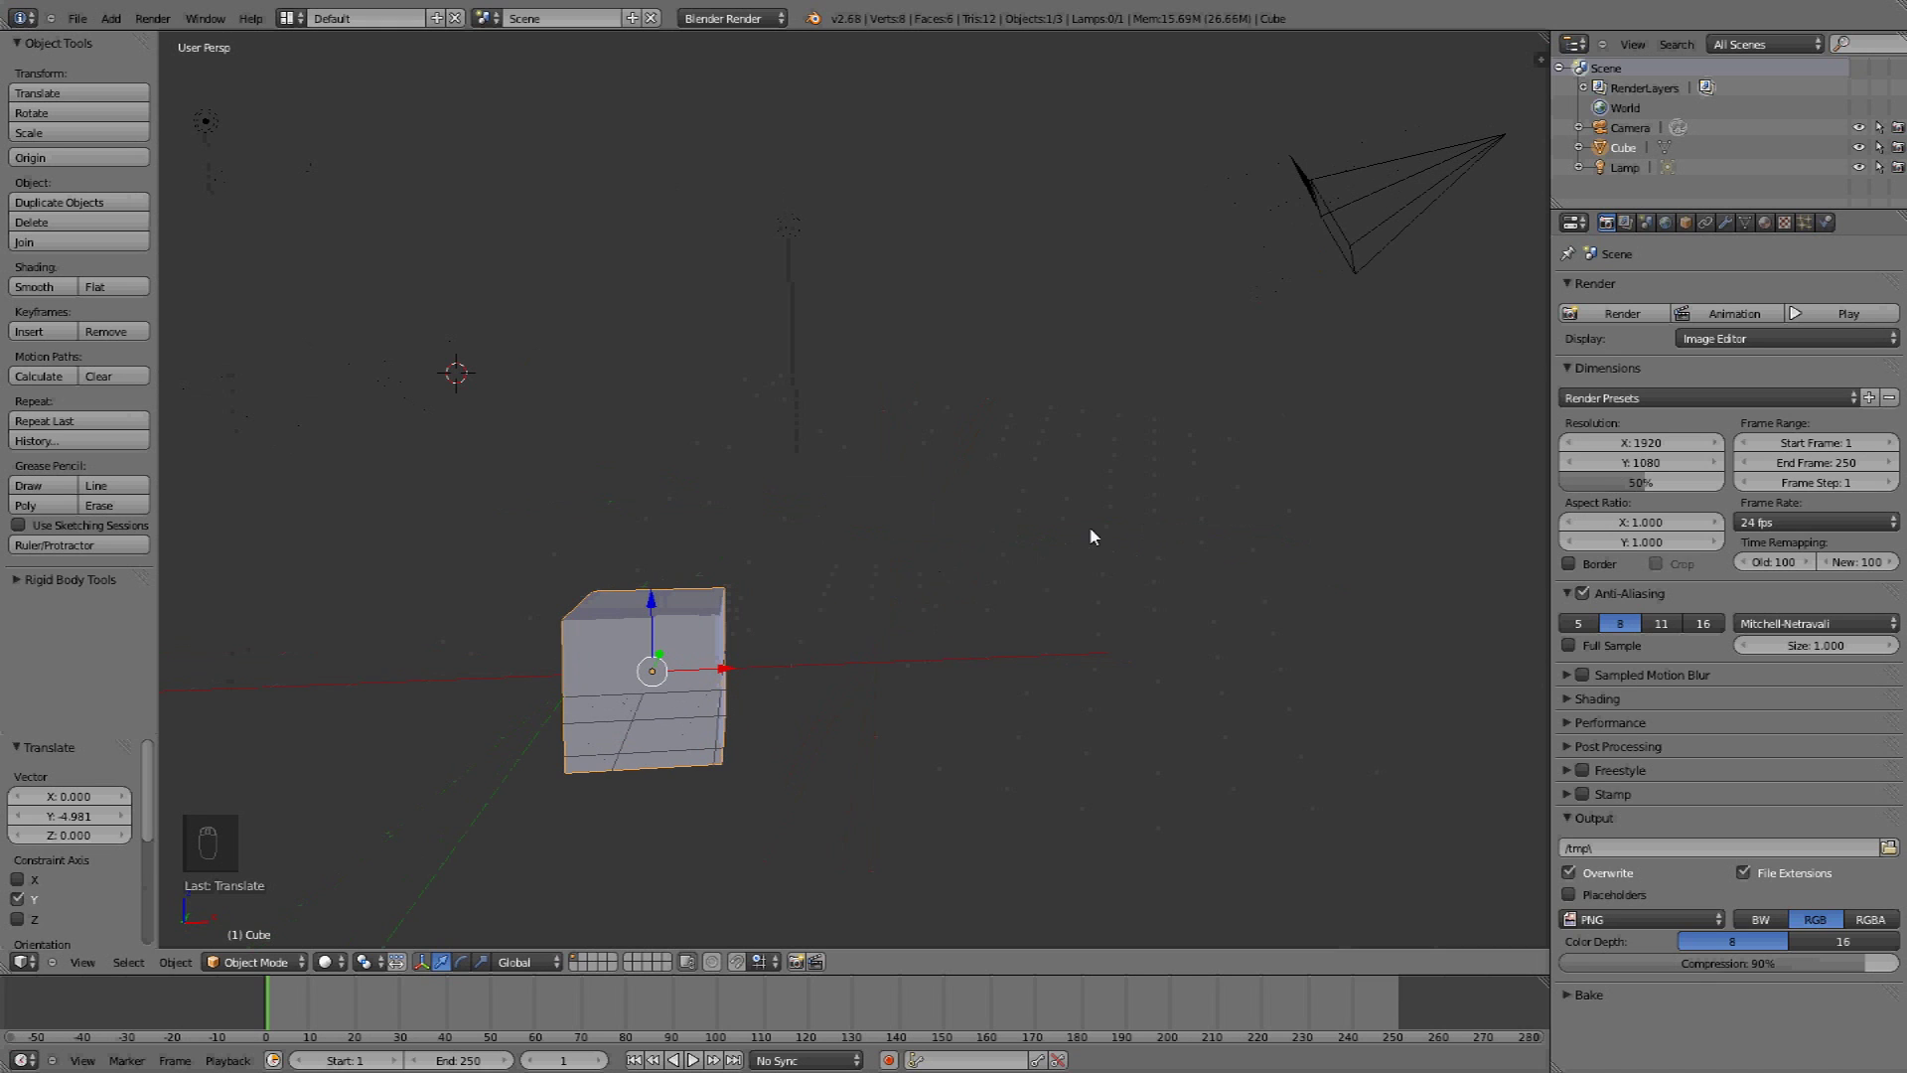